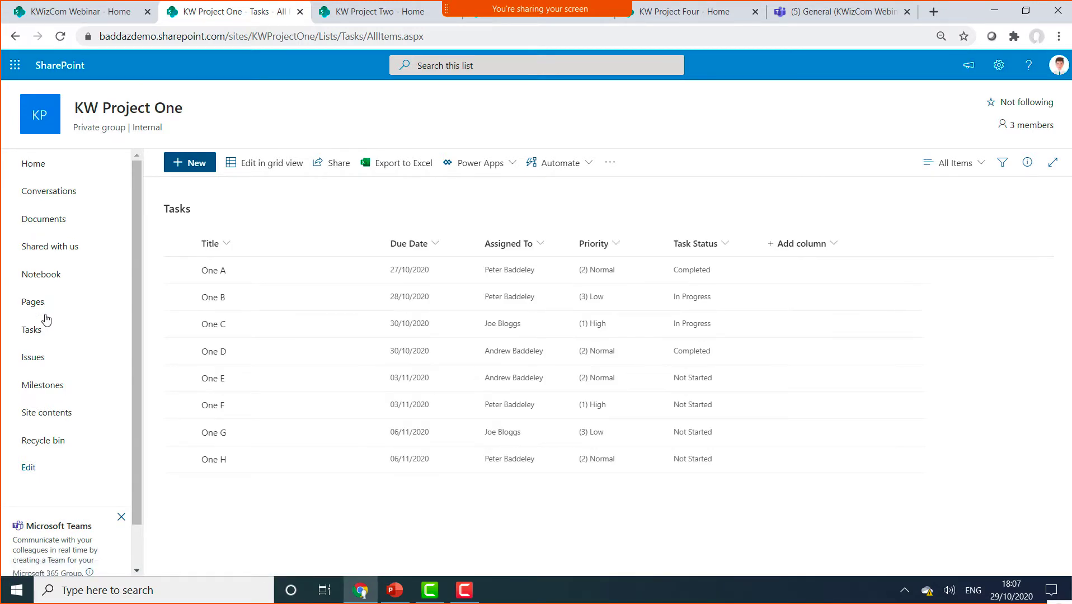
# View the Issues list and the Milestones list of the KW Project One site
pyautogui.click(49, 363)
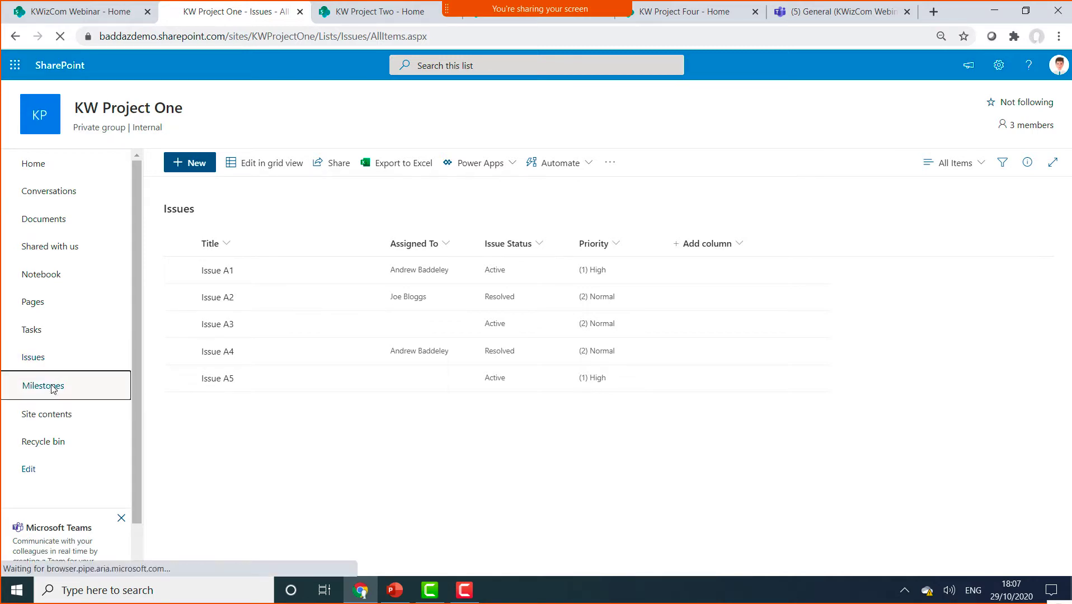
pyautogui.click(52, 390)
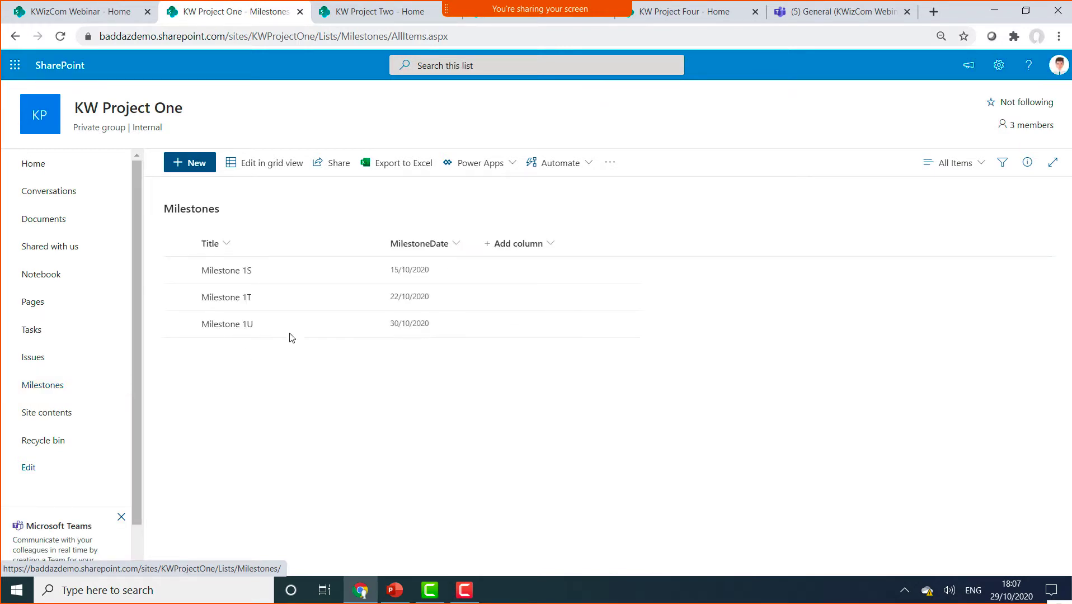
# View the Tasks list of the KW Project Two site and its blank new-item form, closing the form without saving
pyautogui.click(383, 13)
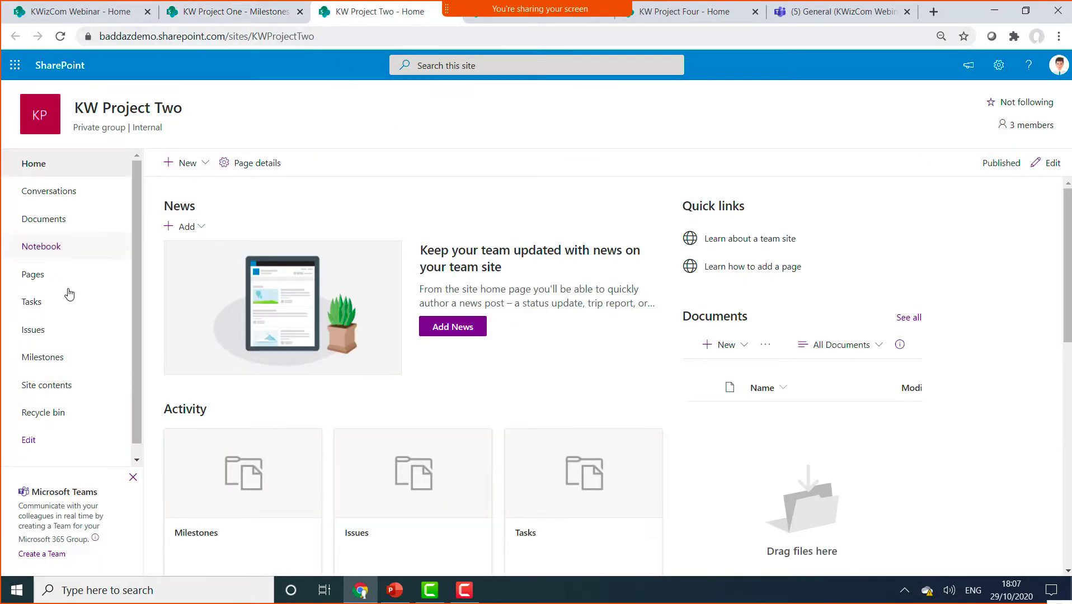
pyautogui.click(41, 309)
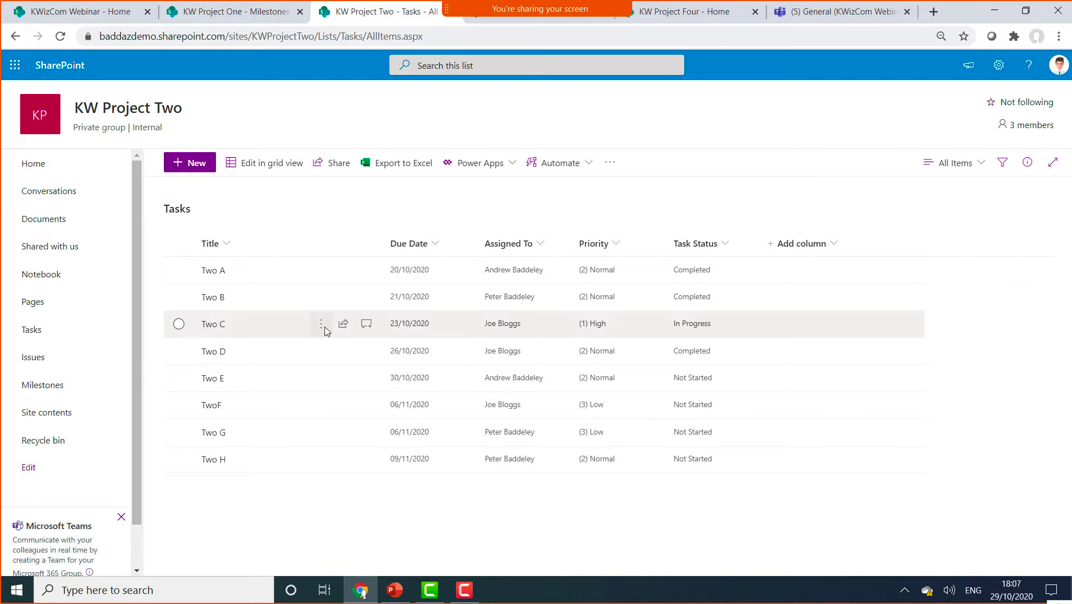
pyautogui.click(200, 165)
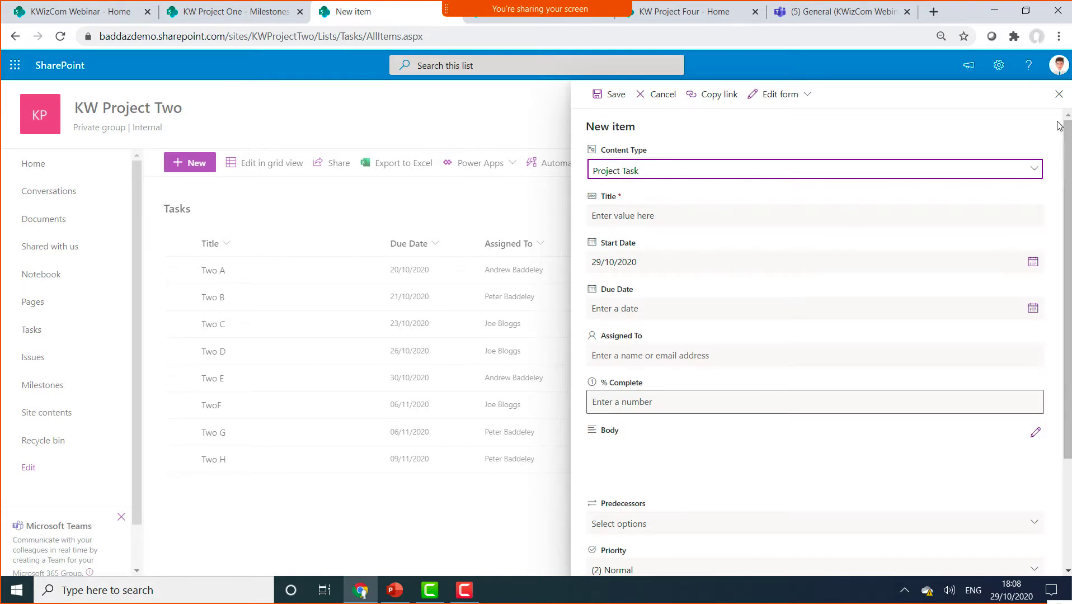
pyautogui.click(1058, 95)
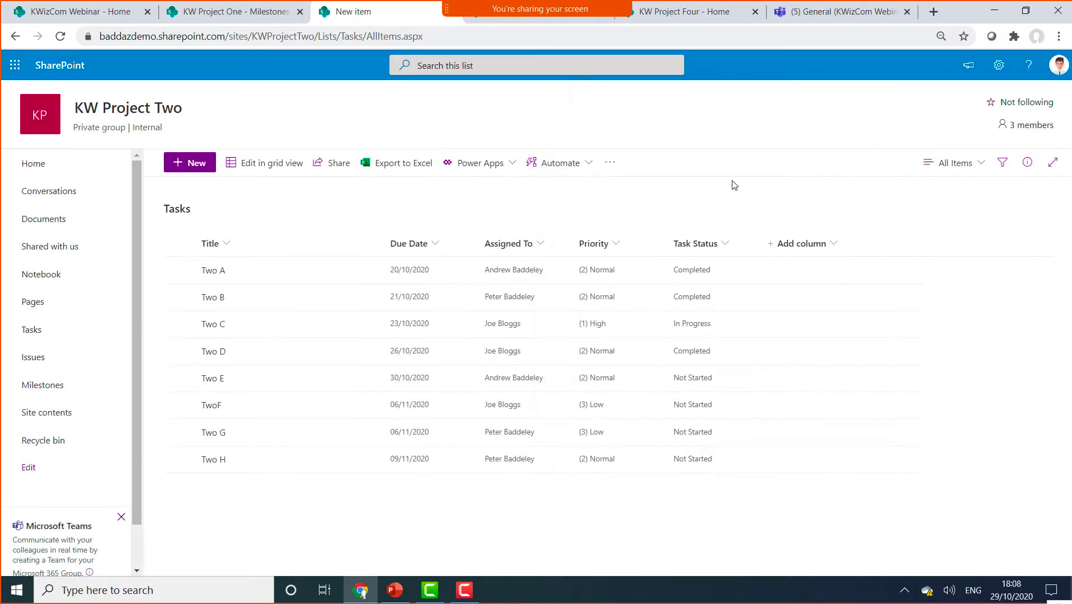
# On the KWizCom Webinar home page, look through the combined Tasks list as far as page 3
pyautogui.click(103, 13)
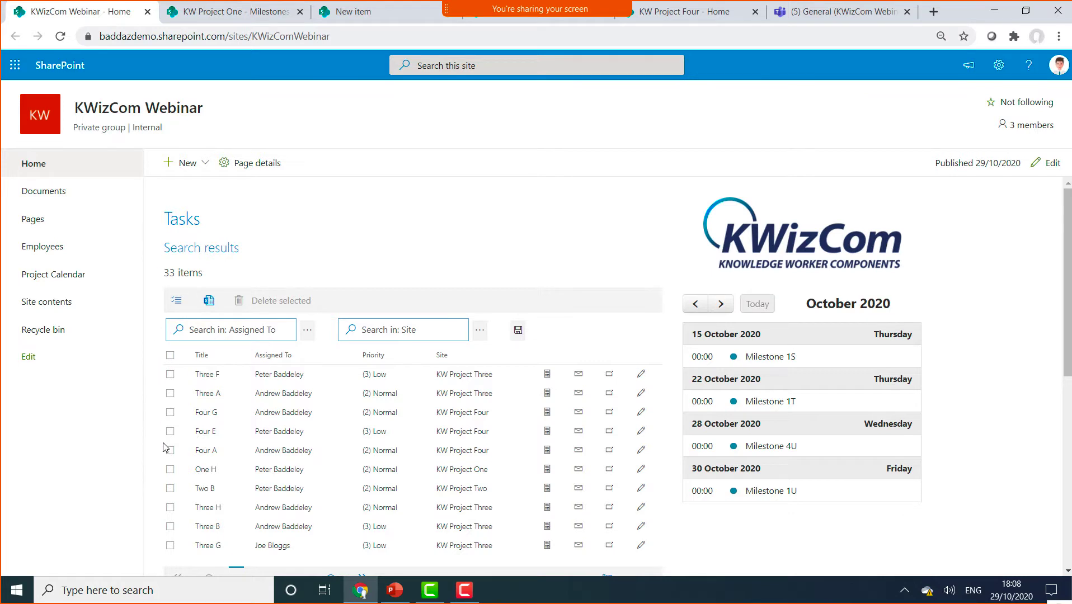
pyautogui.scroll(-3, 179, 322)
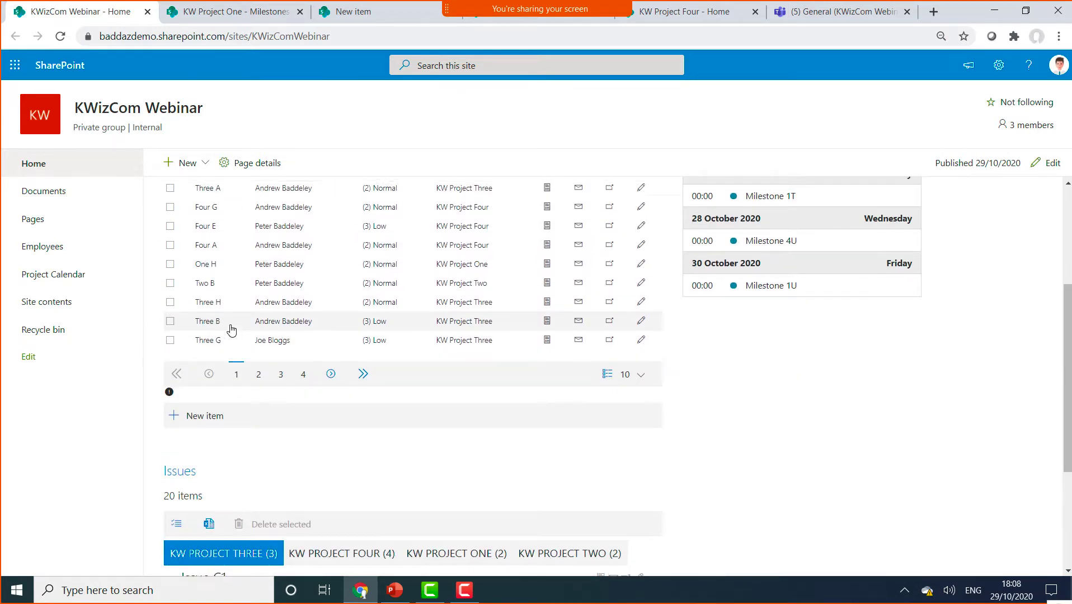
pyautogui.scroll(1, 295, 335)
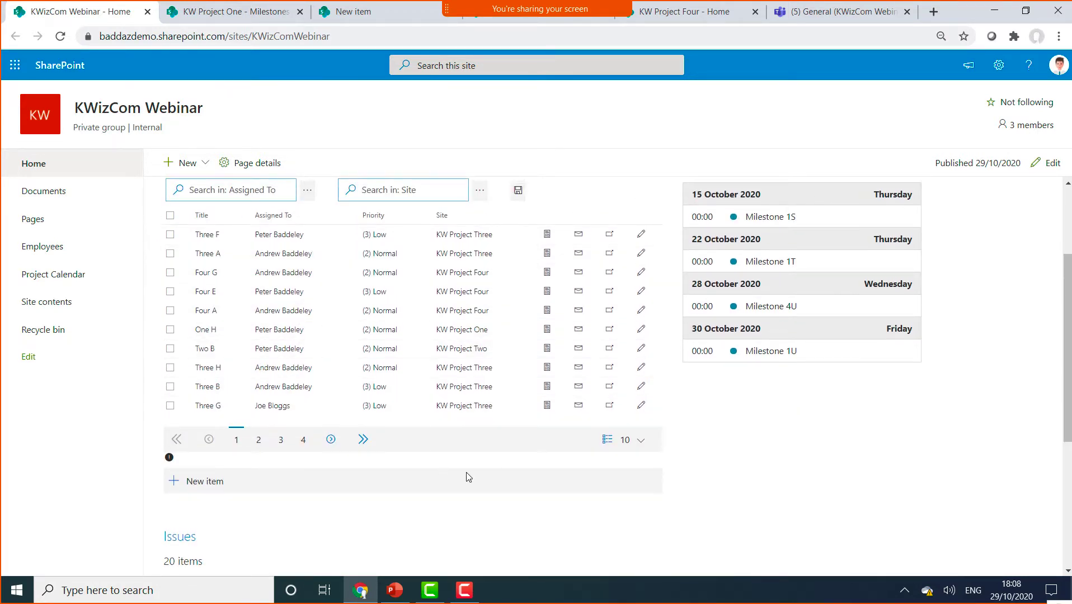
pyautogui.click(331, 440)
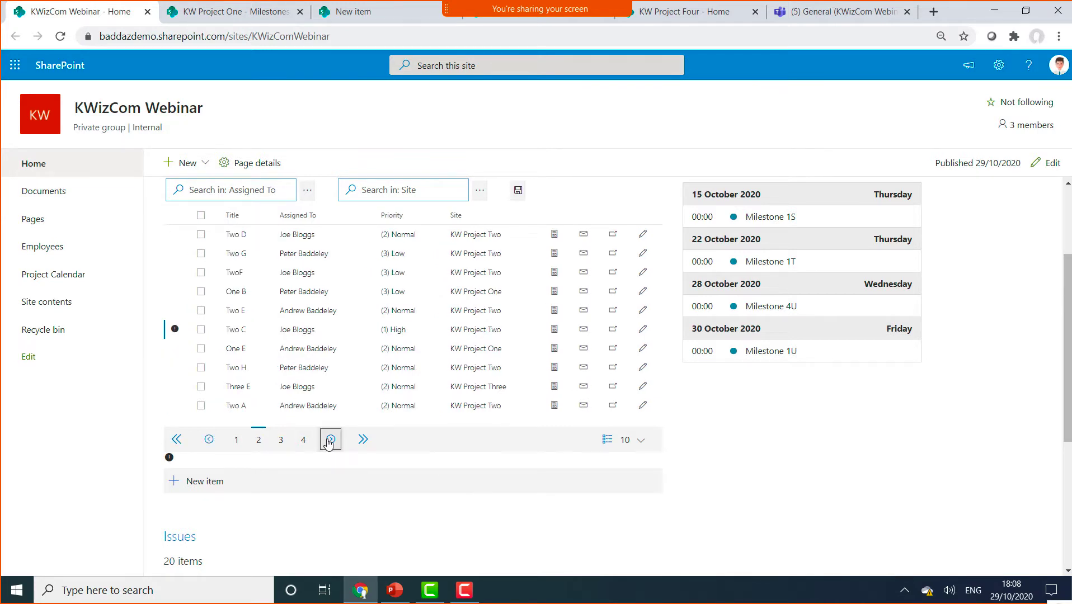
pyautogui.click(330, 440)
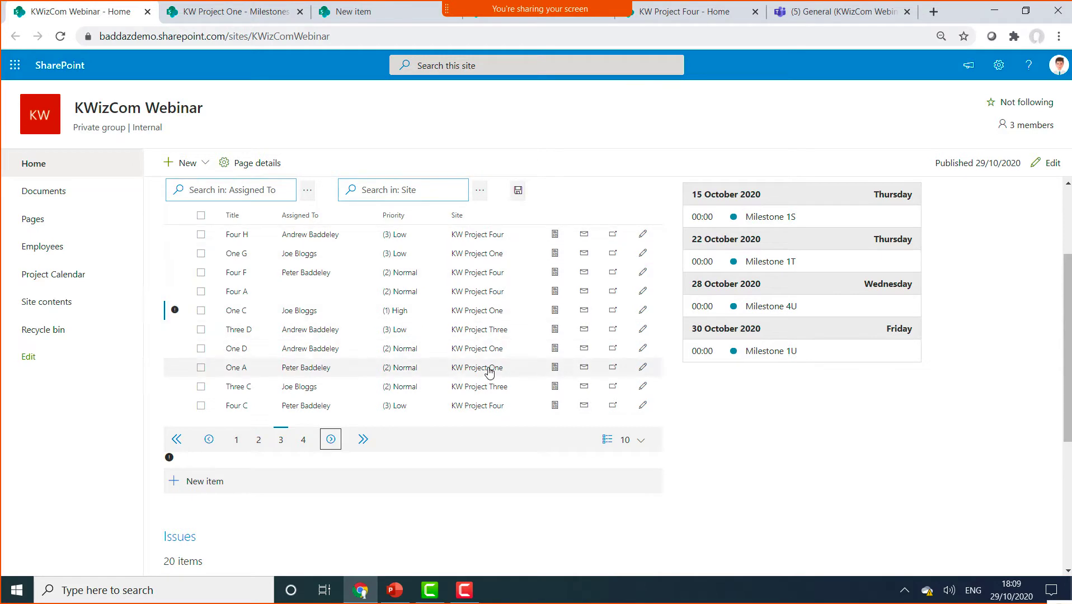
# View the details of task Four H, close them, and check pages 4 and 2 of the Tasks list, returning to page 1
pyautogui.click(555, 235)
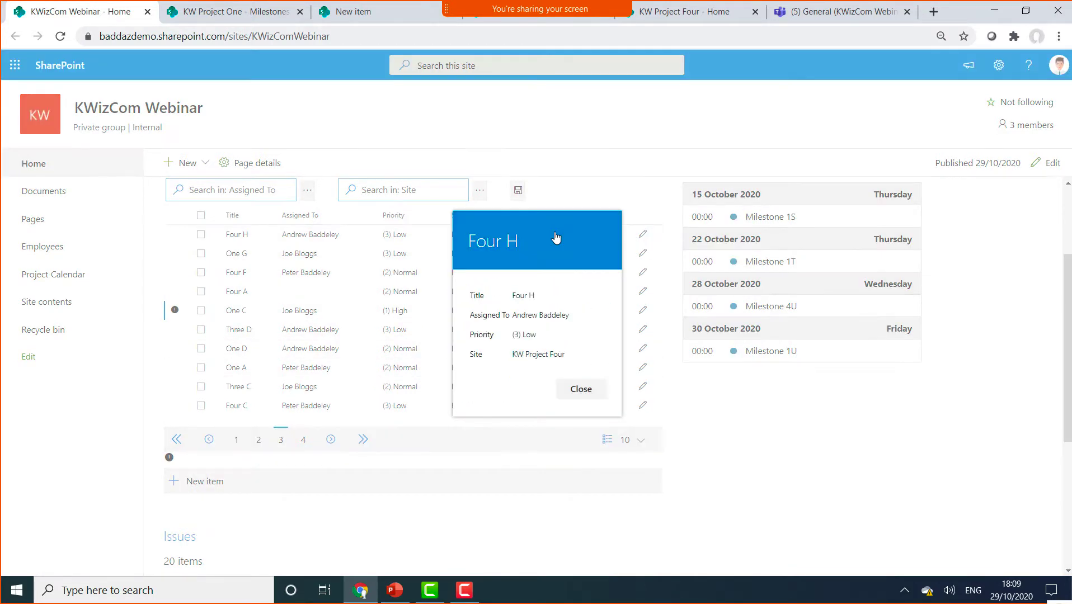
pyautogui.click(622, 183)
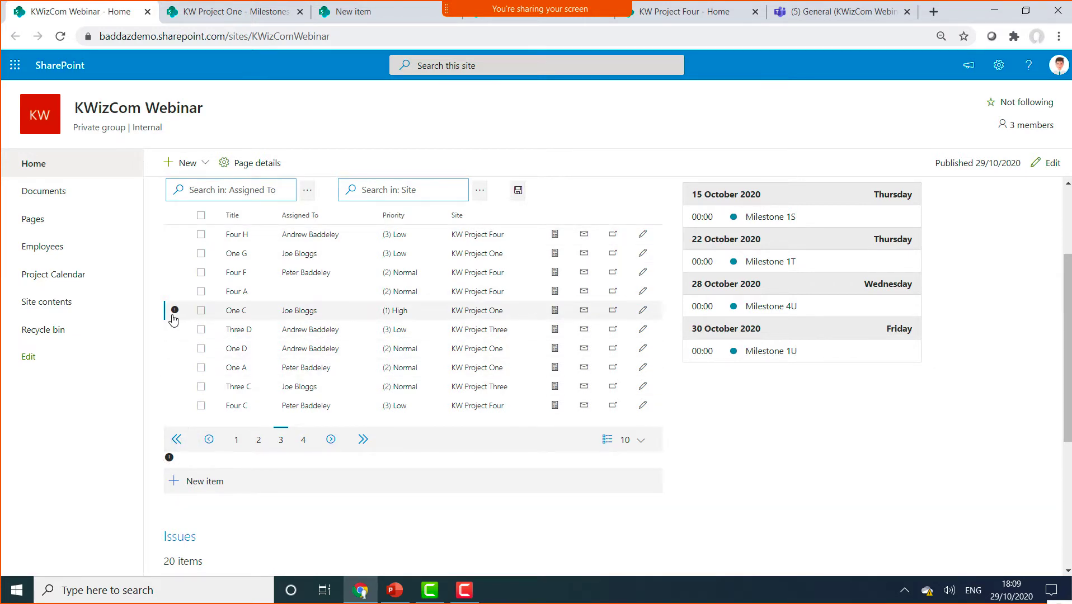
pyautogui.click(331, 440)
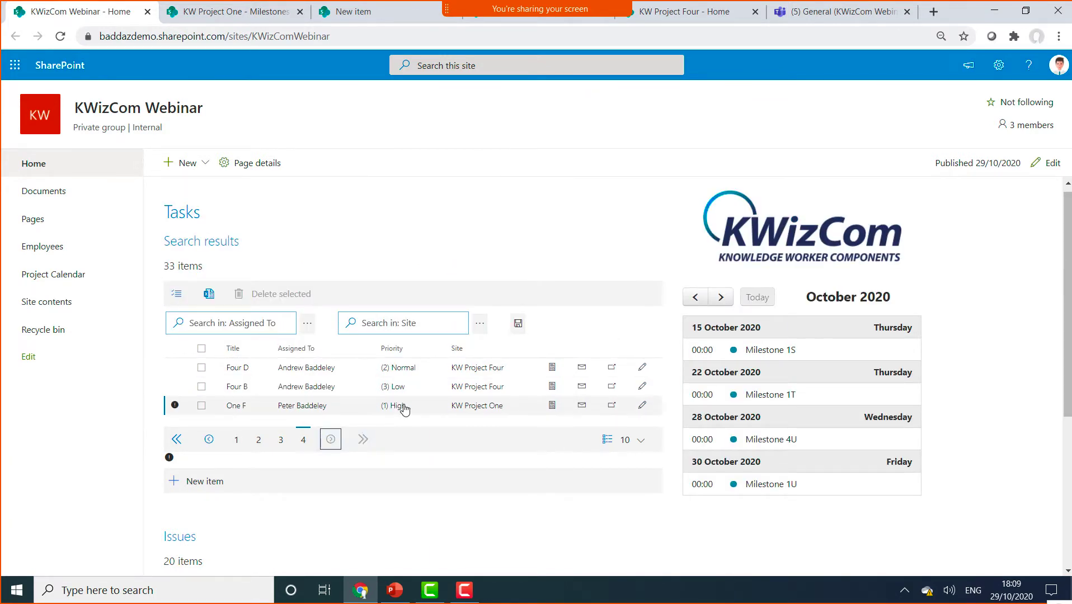
pyautogui.click(258, 439)
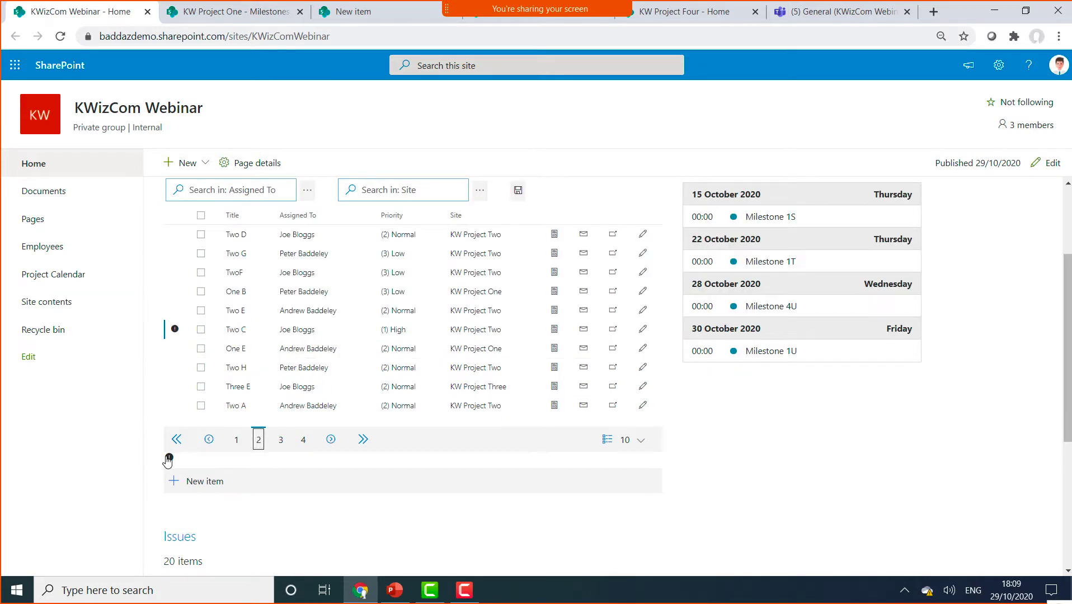
pyautogui.click(169, 457)
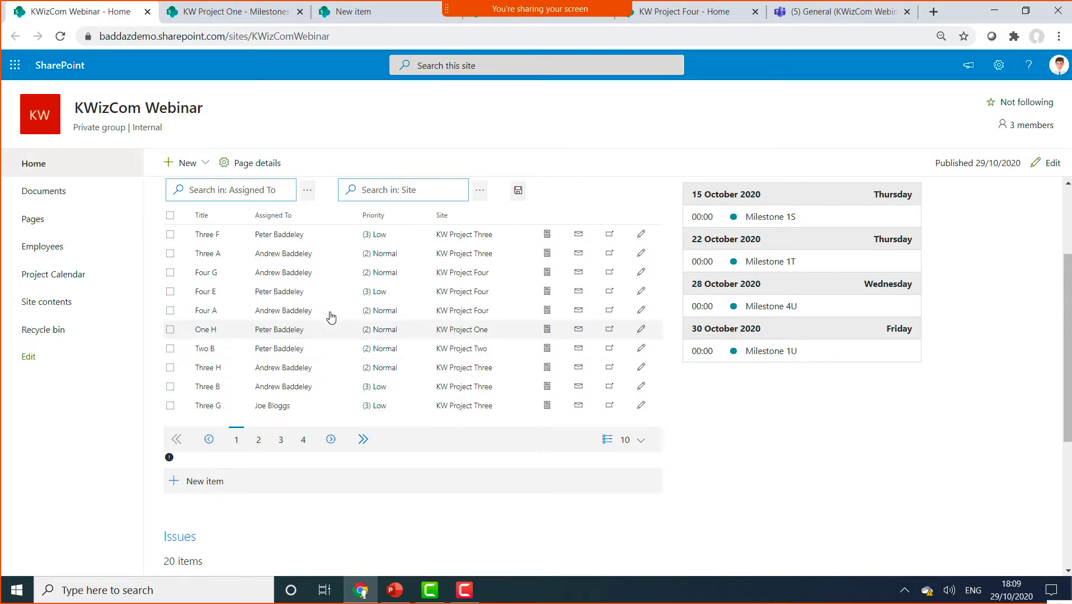
# Filter the Tasks list by an assignee's first name, clear the filter, and view the available Assigned To choices
pyautogui.click(244, 199)
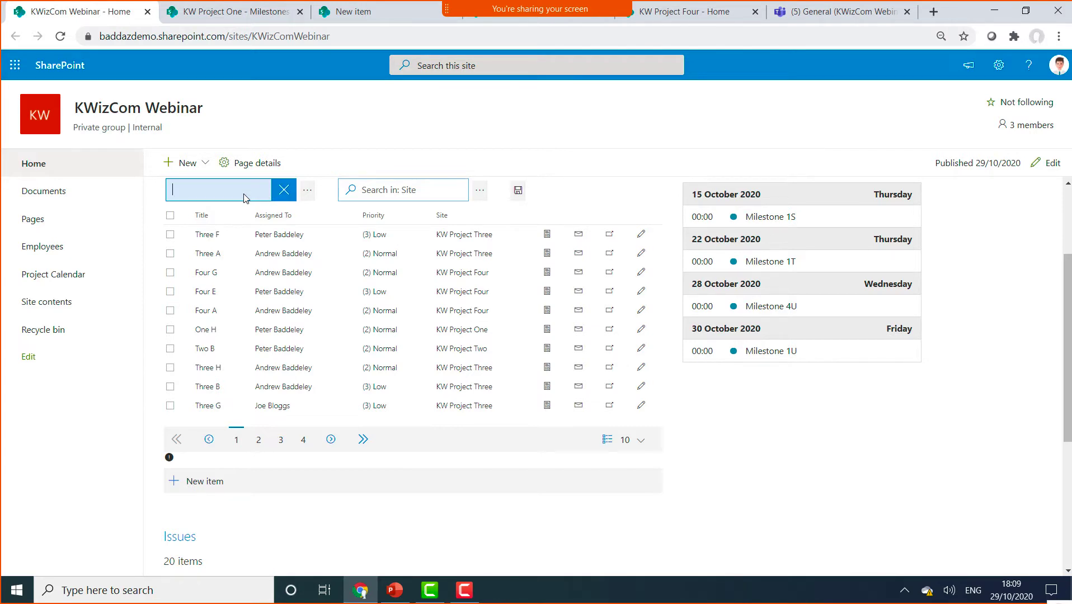
pyautogui.write('joe')
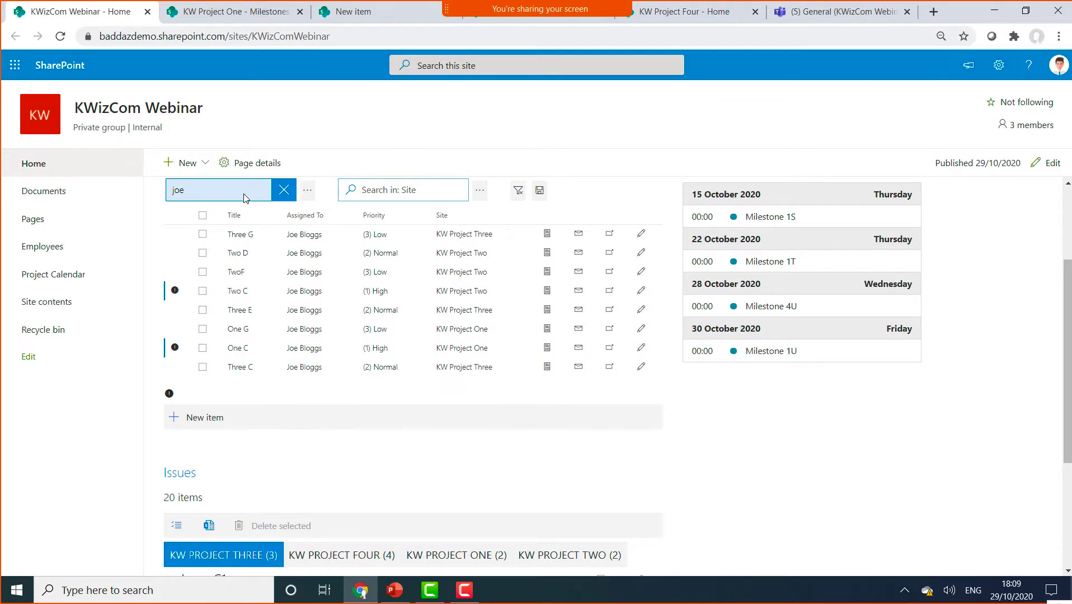
pyautogui.click(281, 190)
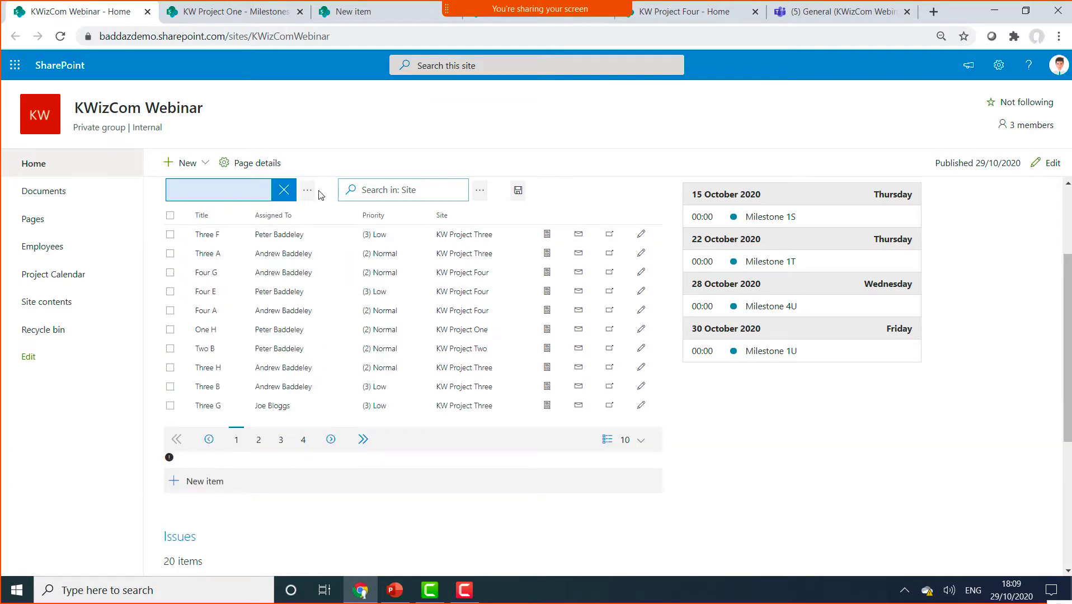
pyautogui.click(306, 190)
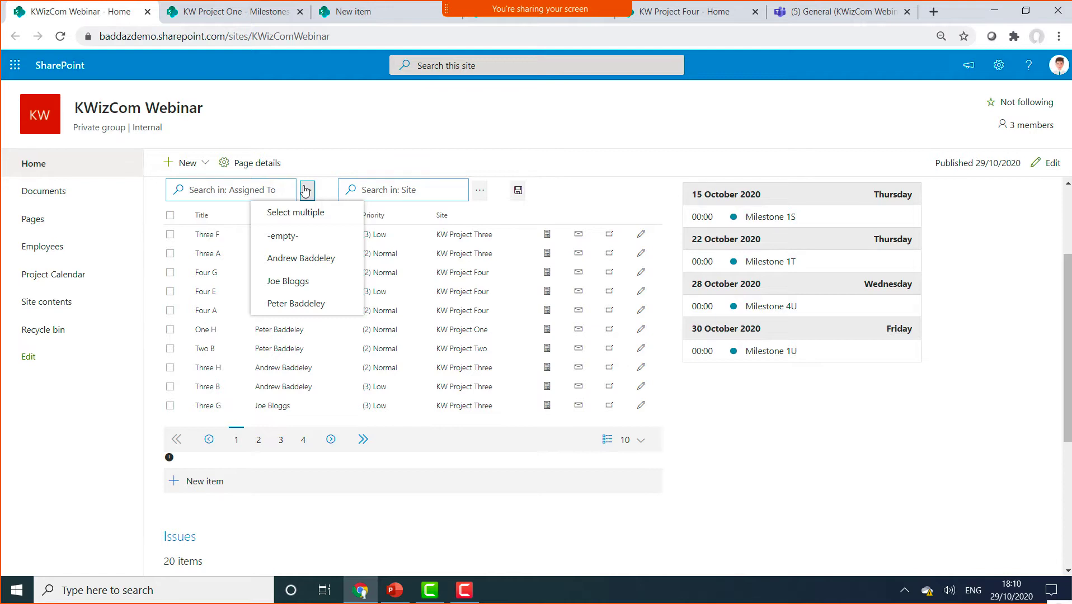
pyautogui.click(506, 173)
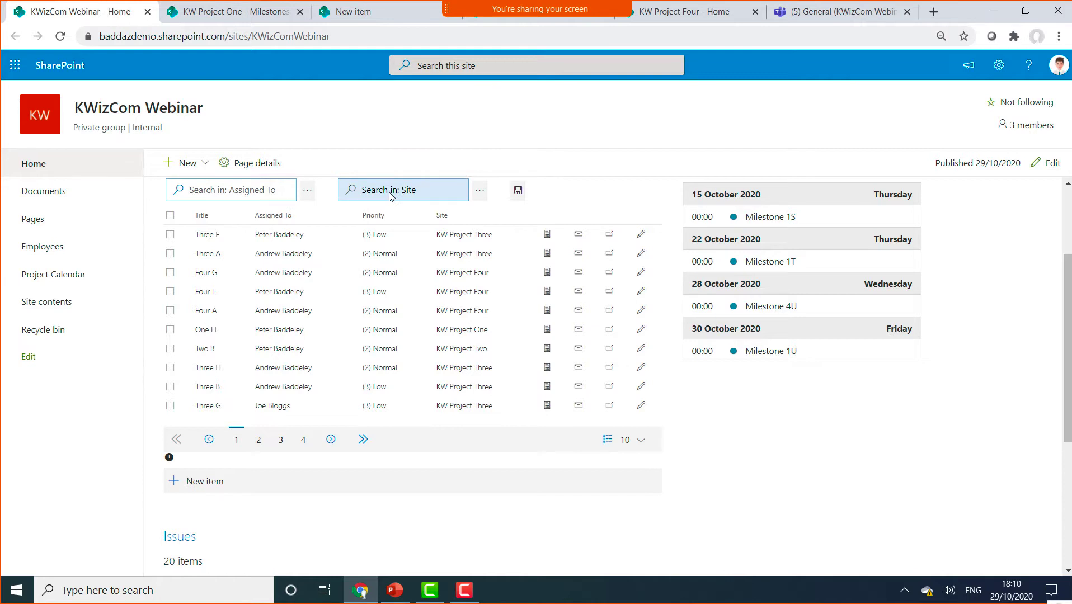
# Filter the Tasks list to the sites KW Project Three and KW Project One using multiple selection, and clear the filter
pyautogui.click(480, 190)
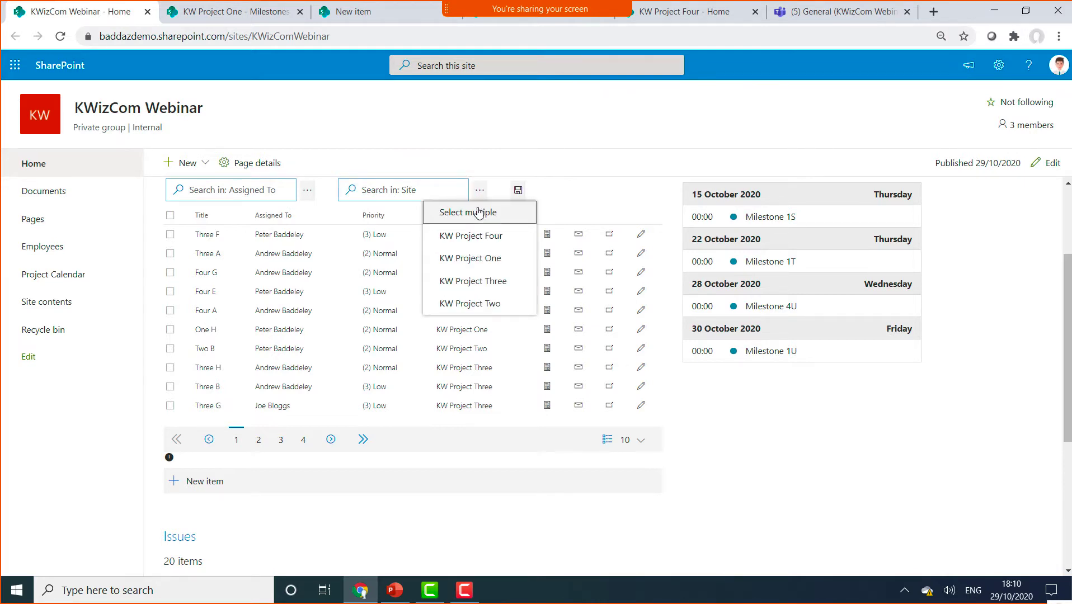
pyautogui.click(480, 211)
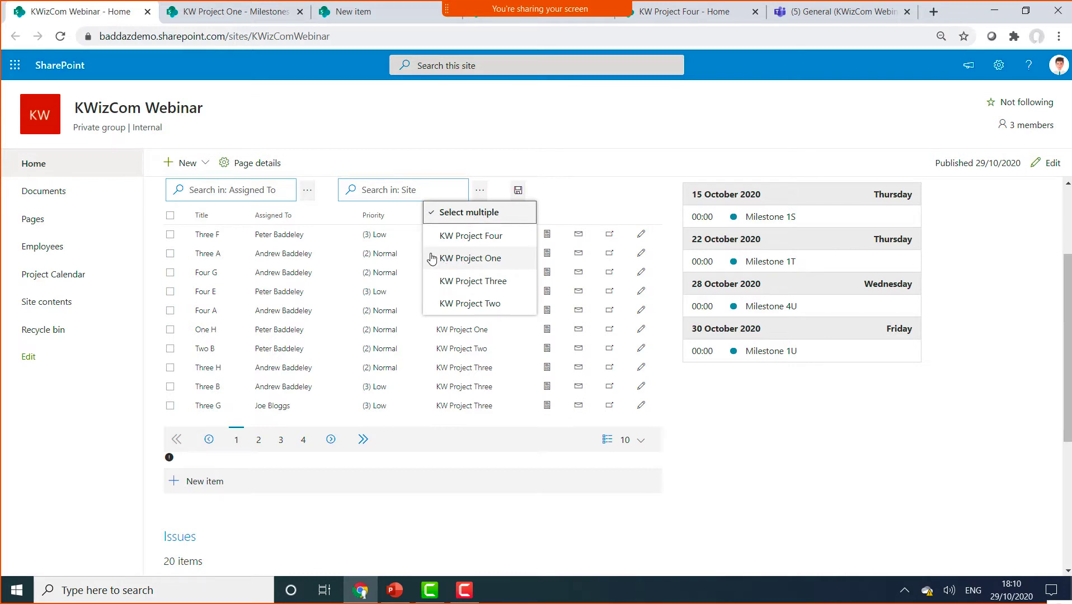
pyautogui.click(437, 280)
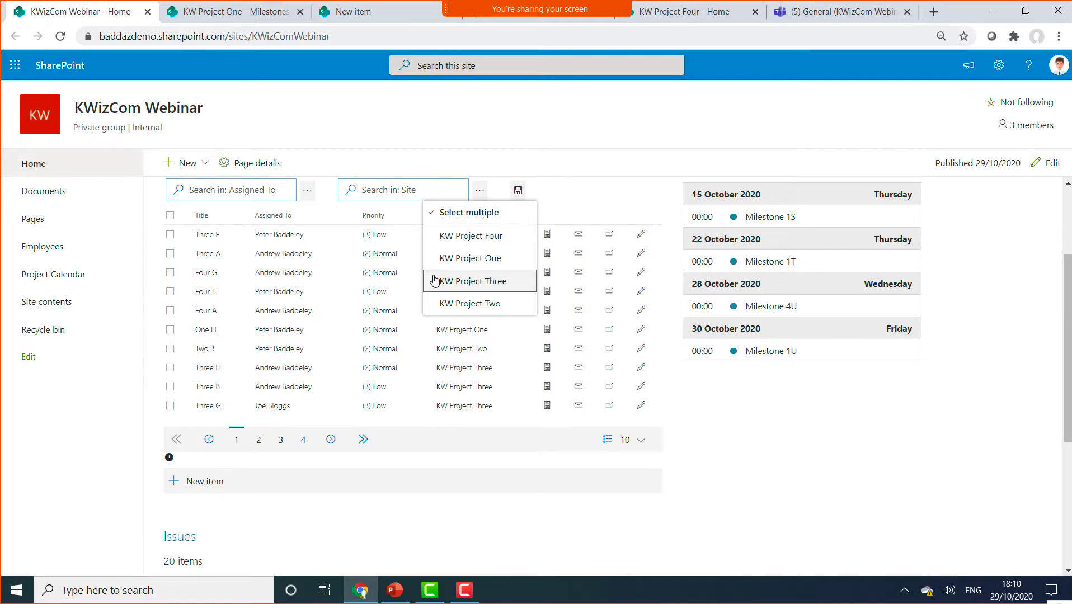
pyautogui.click(433, 280)
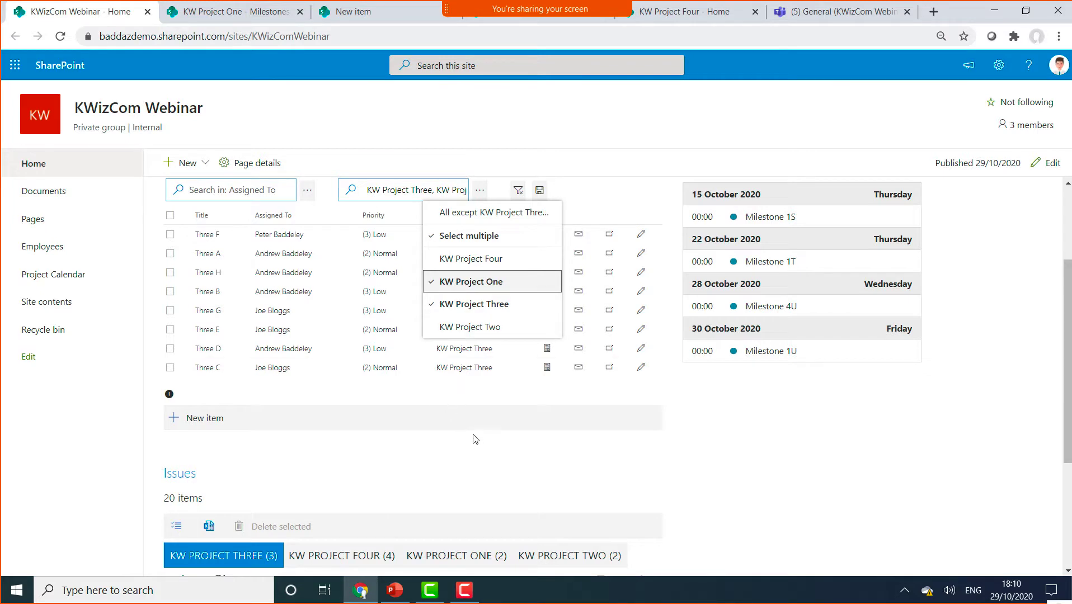
pyautogui.click(625, 147)
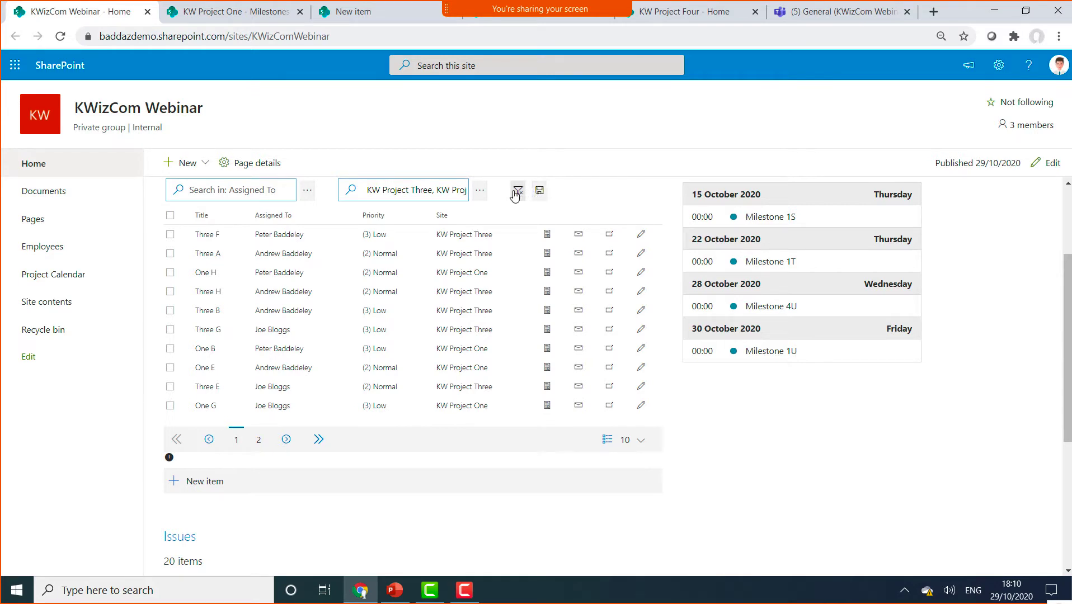
pyautogui.click(518, 191)
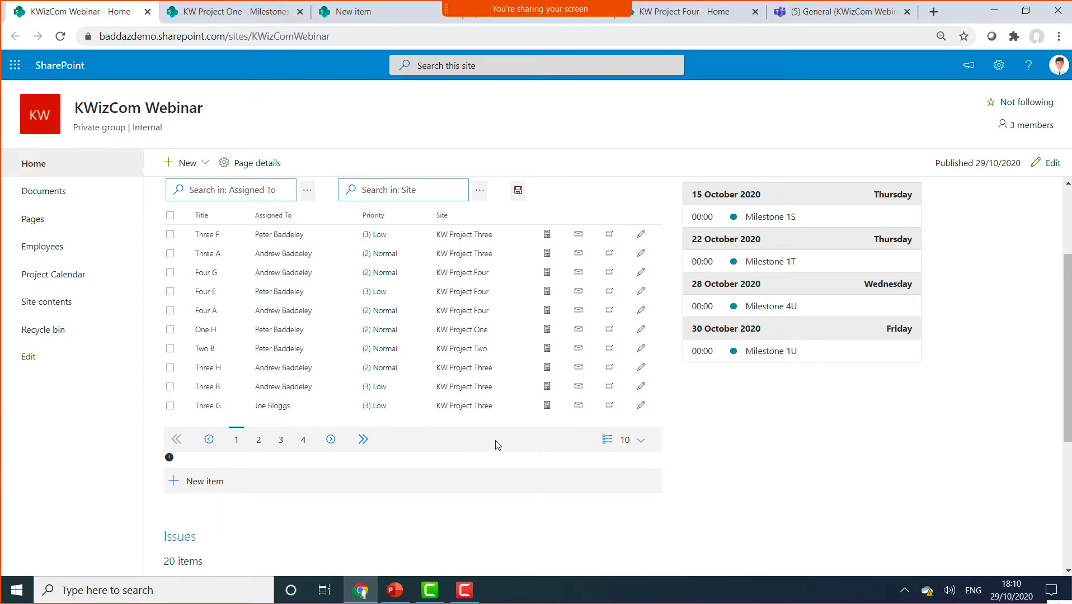
# Examine the combined Issues list project by project, covering KW Project Four, One and Two and finishing on KW Project Three
pyautogui.scroll(-4, 495, 443)
pyautogui.scroll(-1, 496, 446)
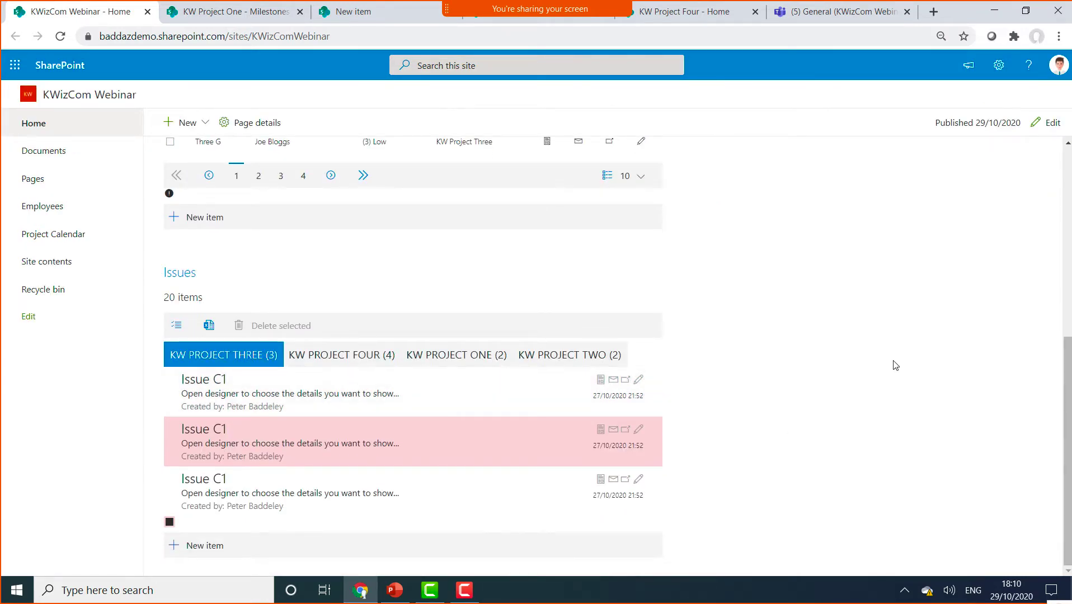
pyautogui.click(335, 358)
pyautogui.click(450, 354)
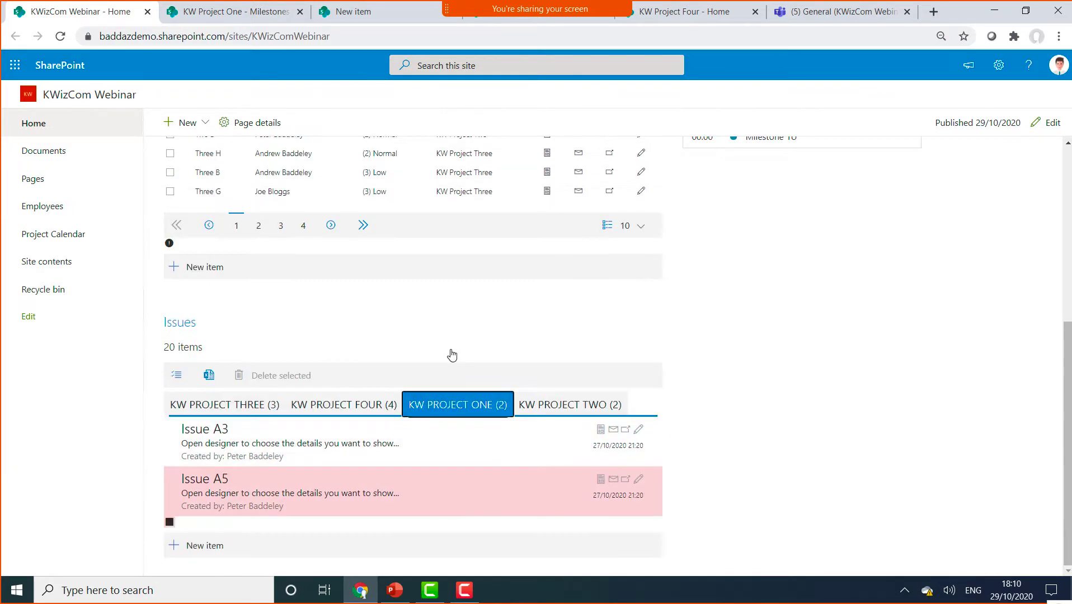
pyautogui.click(567, 408)
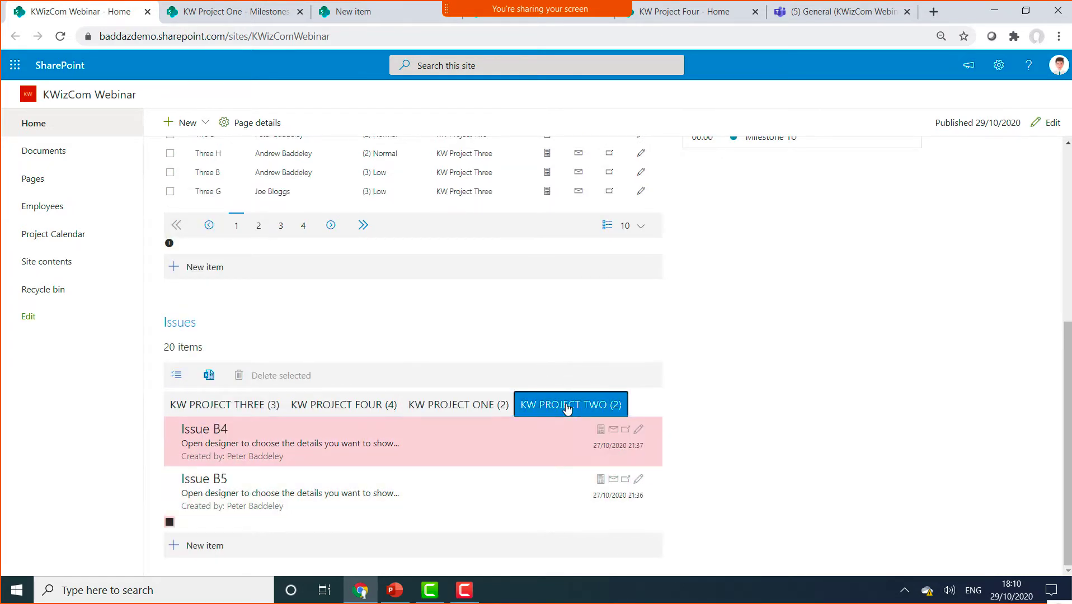
pyautogui.click(453, 407)
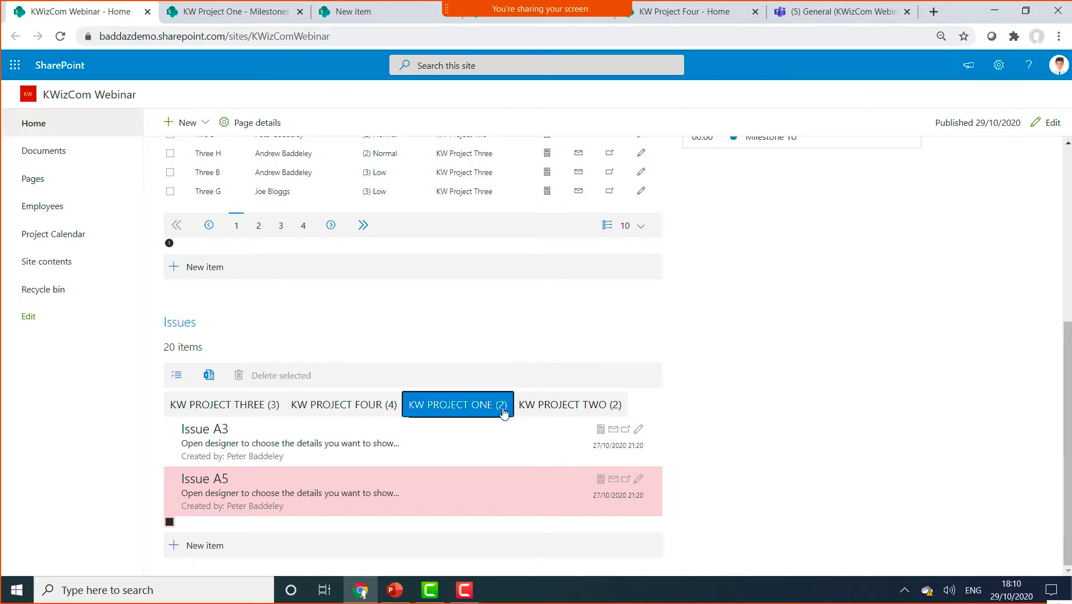
pyautogui.click(370, 405)
pyautogui.click(242, 405)
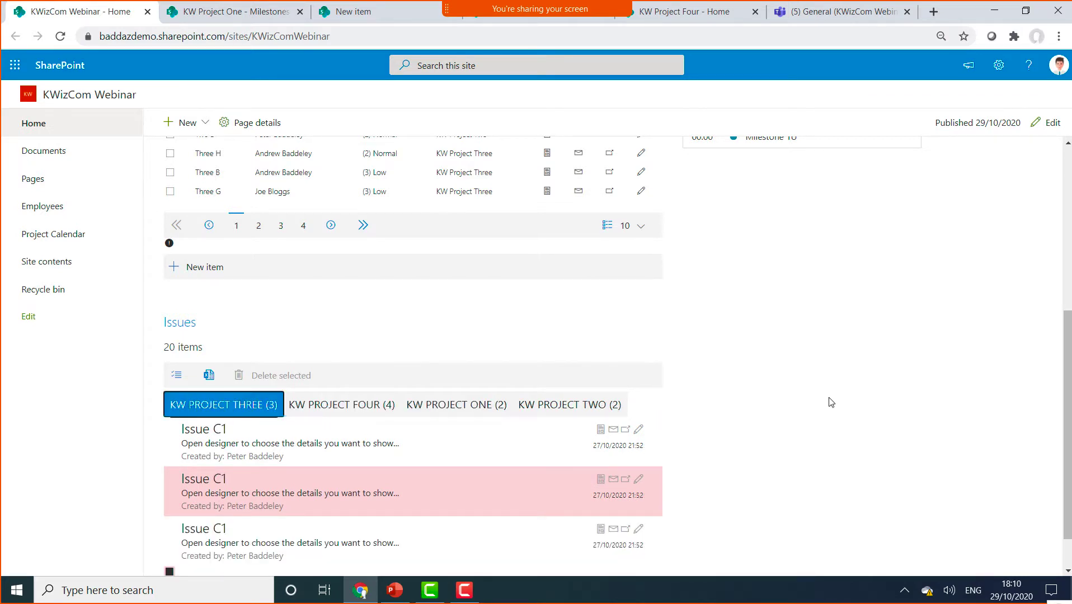
pyautogui.scroll(-1, 675, 378)
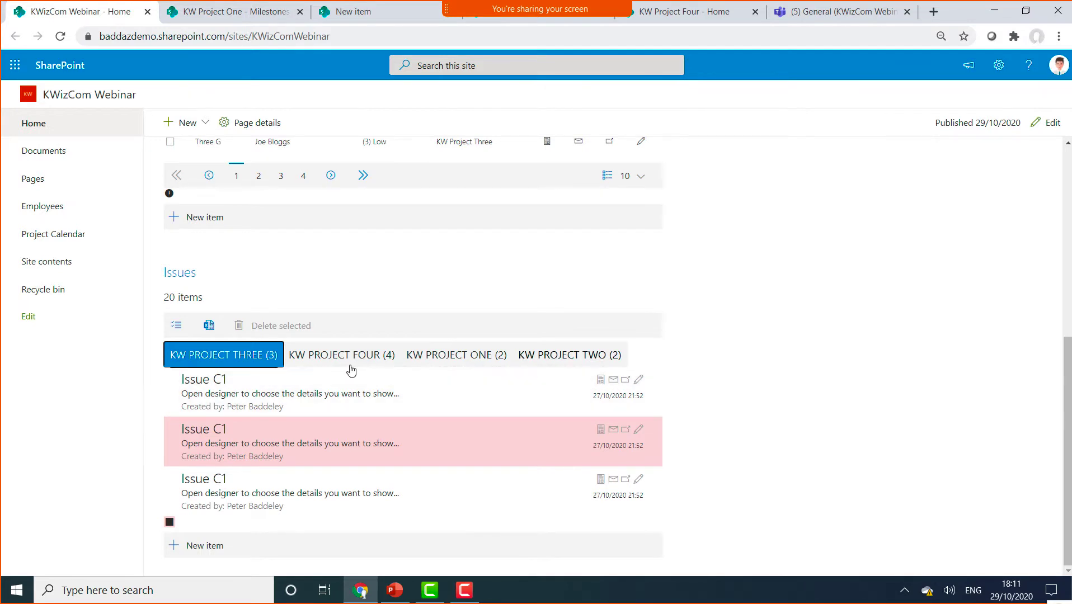
pyautogui.click(331, 364)
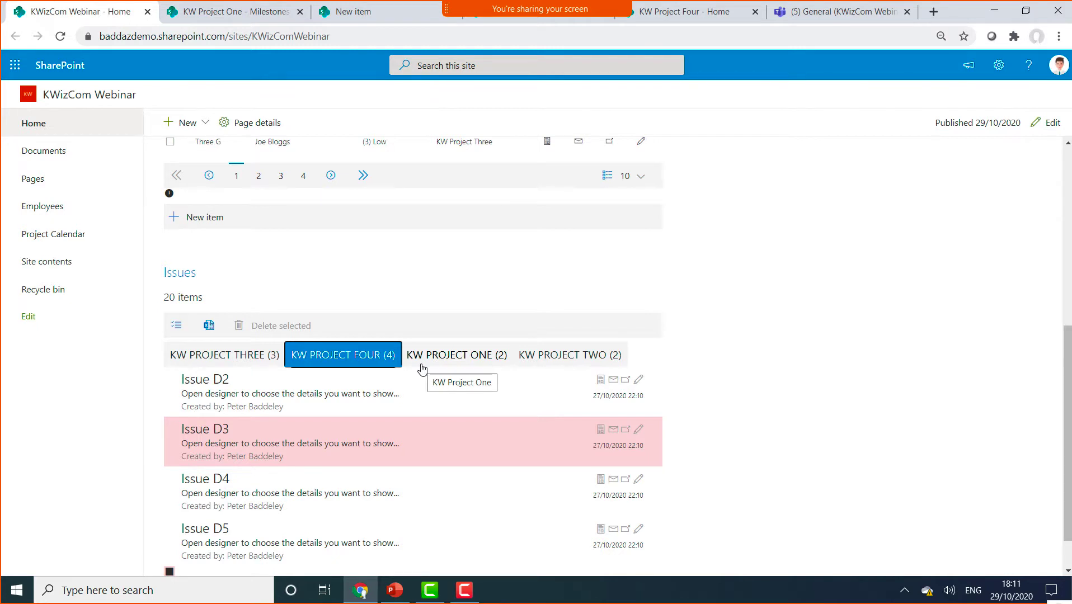
pyautogui.click(241, 356)
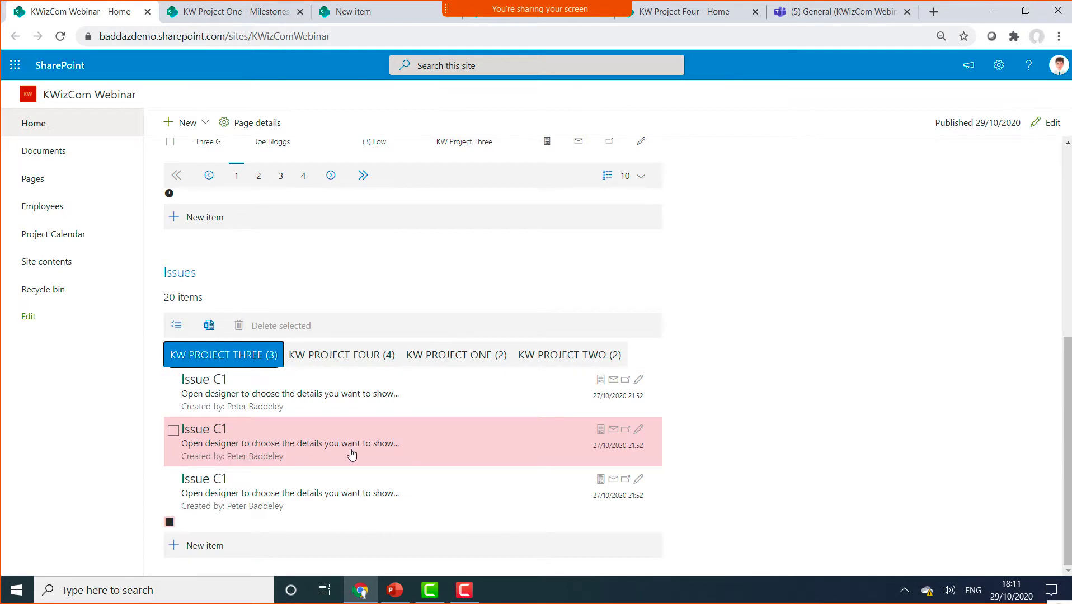
# Review the KW Project One and KW Project Two issue groups, return to KW Project Three, and compare with the Tasks list
pyautogui.click(458, 361)
pyautogui.click(577, 404)
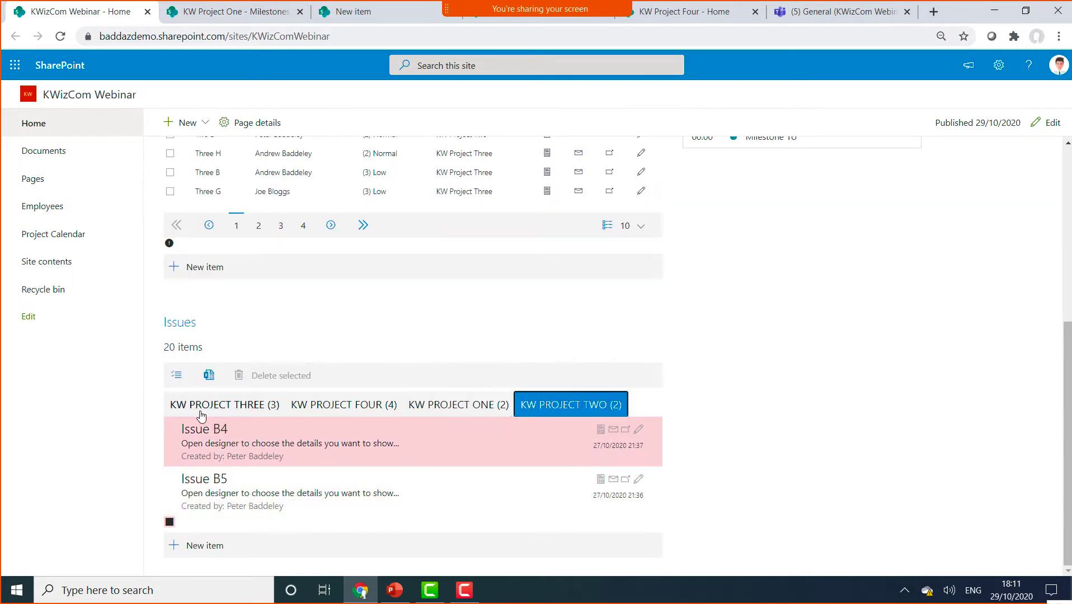
pyautogui.click(223, 405)
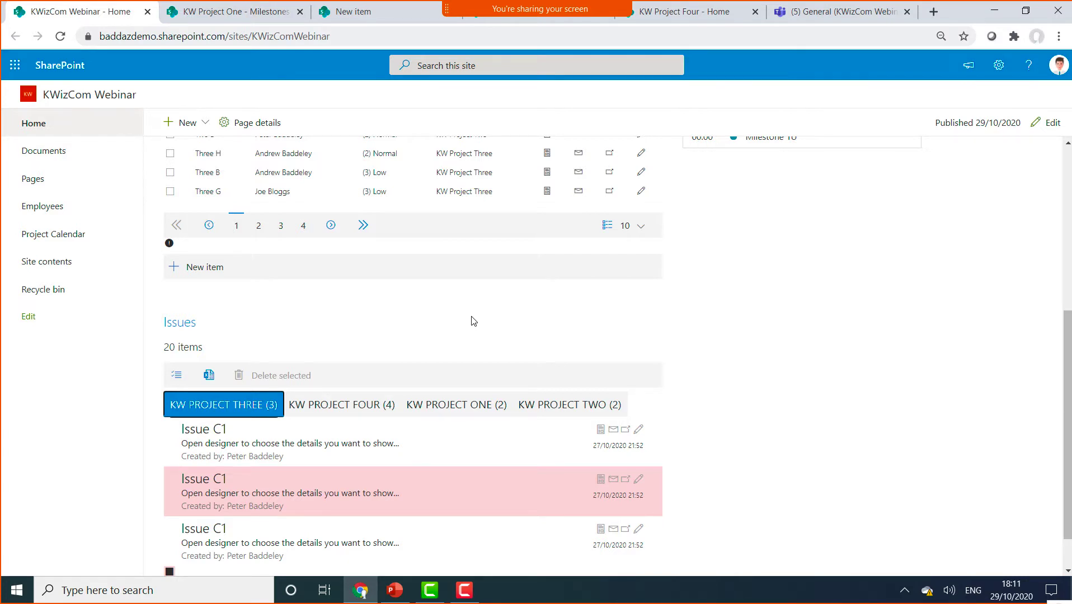
pyautogui.scroll(5, 456, 283)
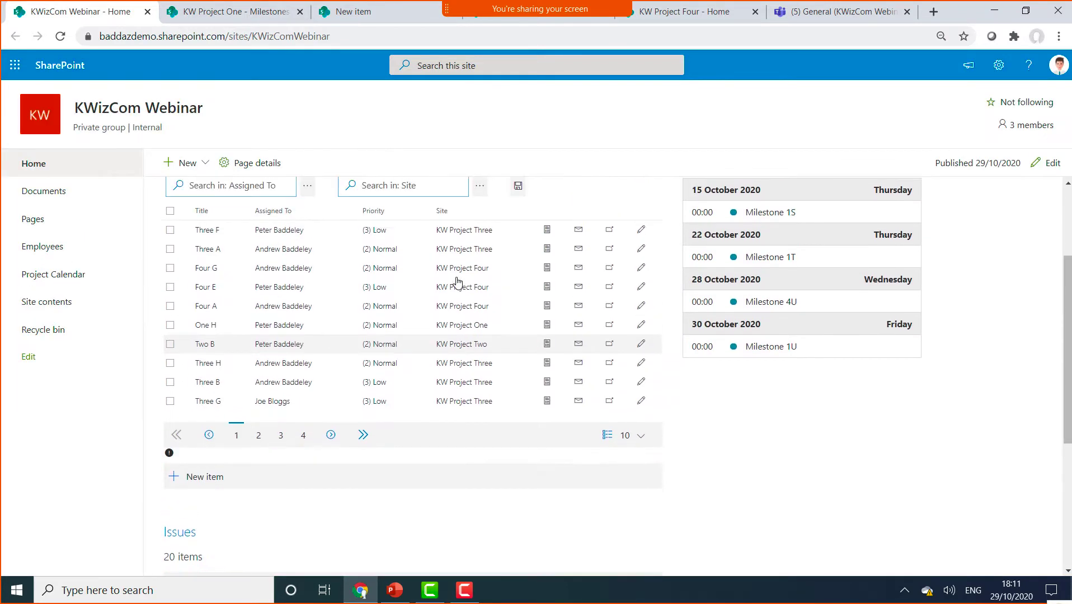
pyautogui.scroll(-4, 458, 282)
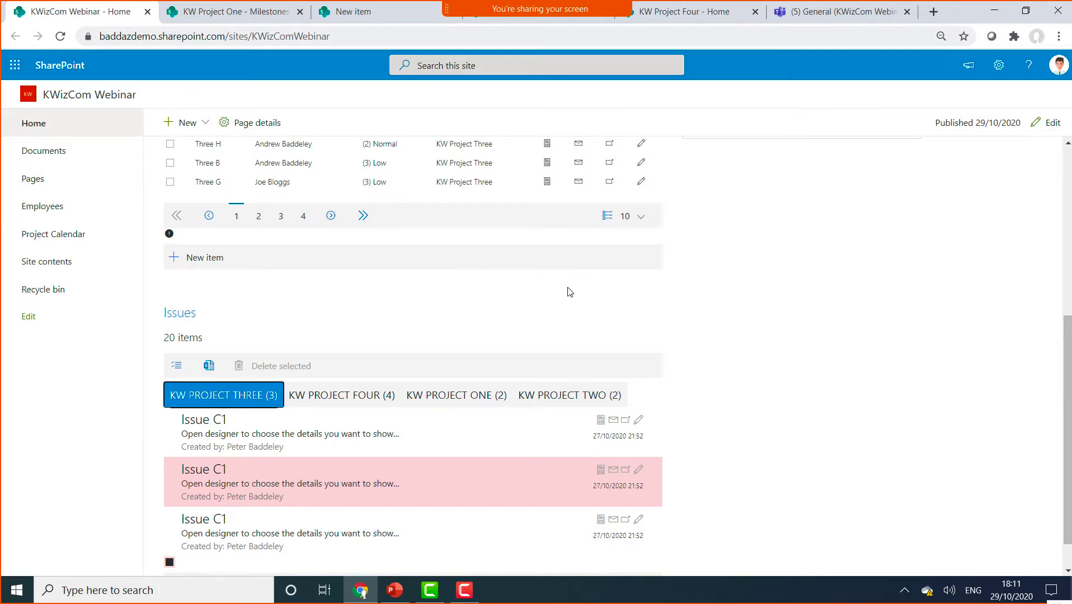
# View the November 2020 milestones in the home page calendar and return to October 2020
pyautogui.scroll(6, 809, 311)
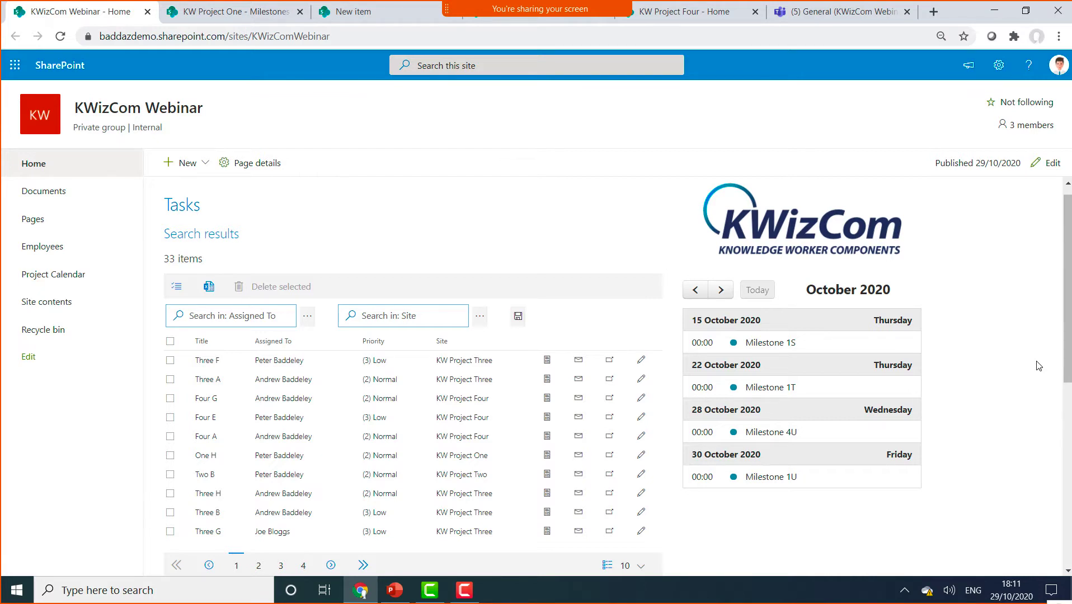
pyautogui.click(721, 291)
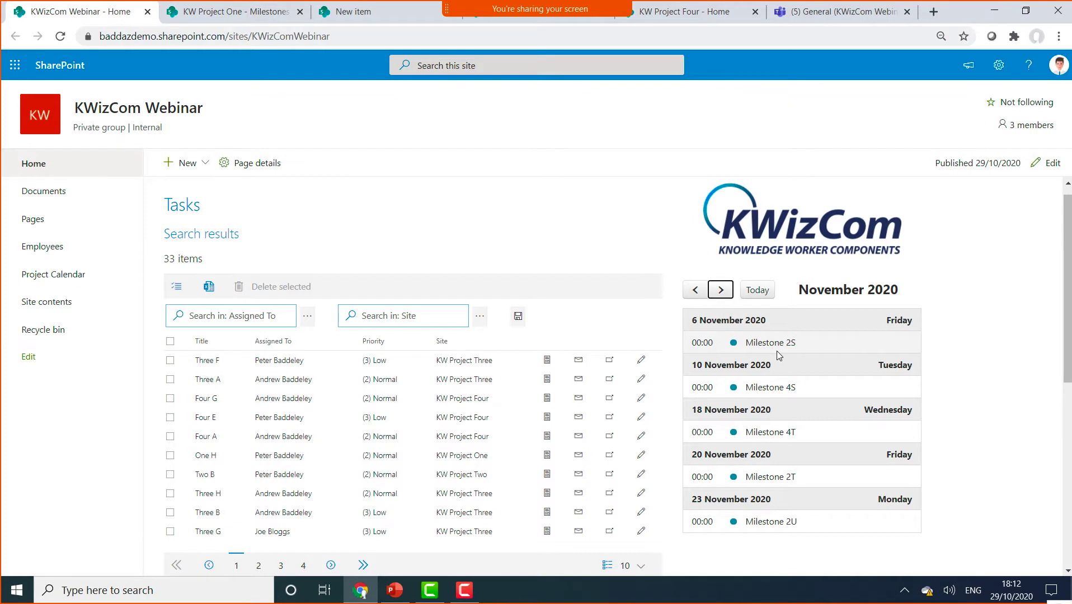
pyautogui.click(704, 288)
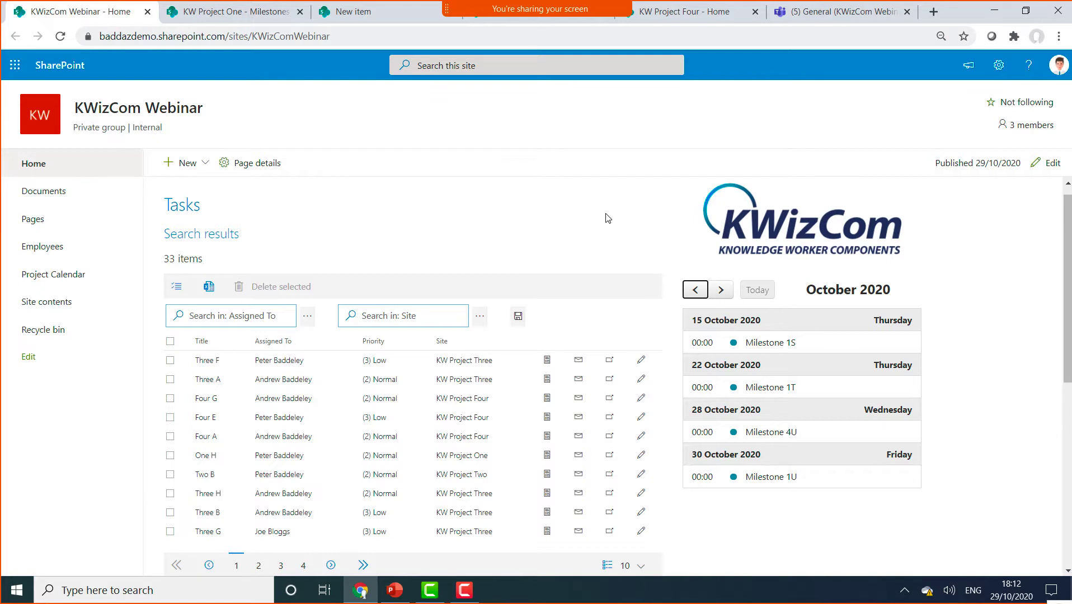
# Put the home page in edit mode and delete the Tasks and Issues web parts from column one
pyautogui.click(1038, 162)
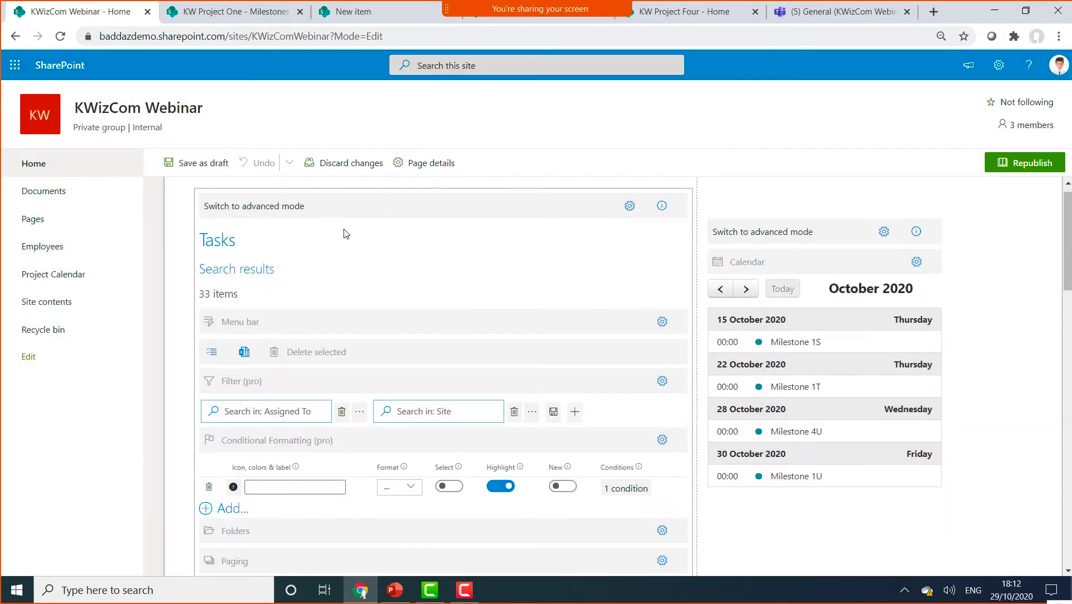
pyautogui.click(299, 229)
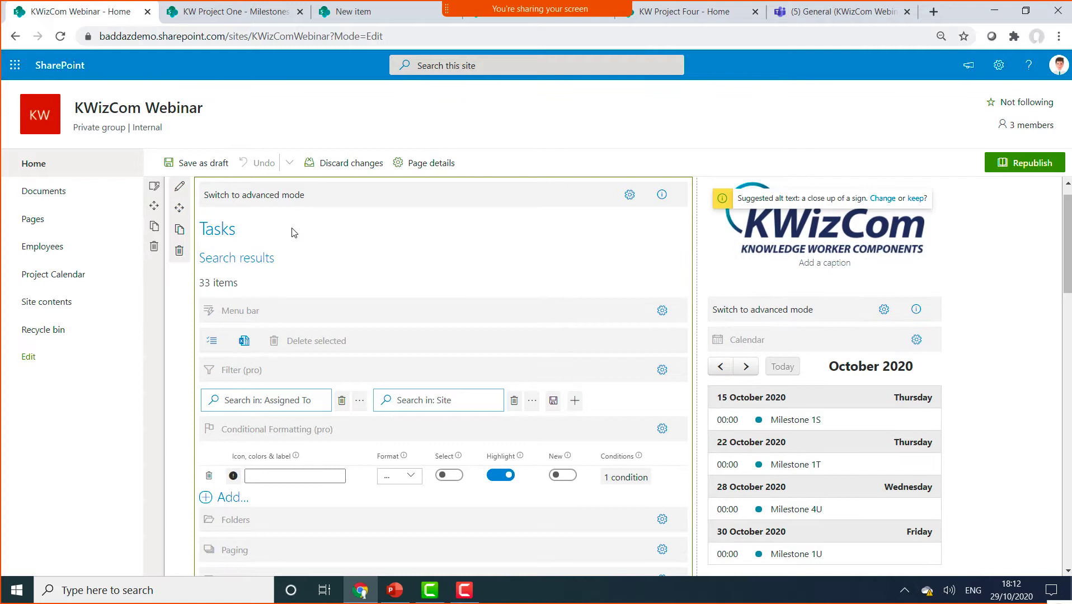
pyautogui.click(182, 255)
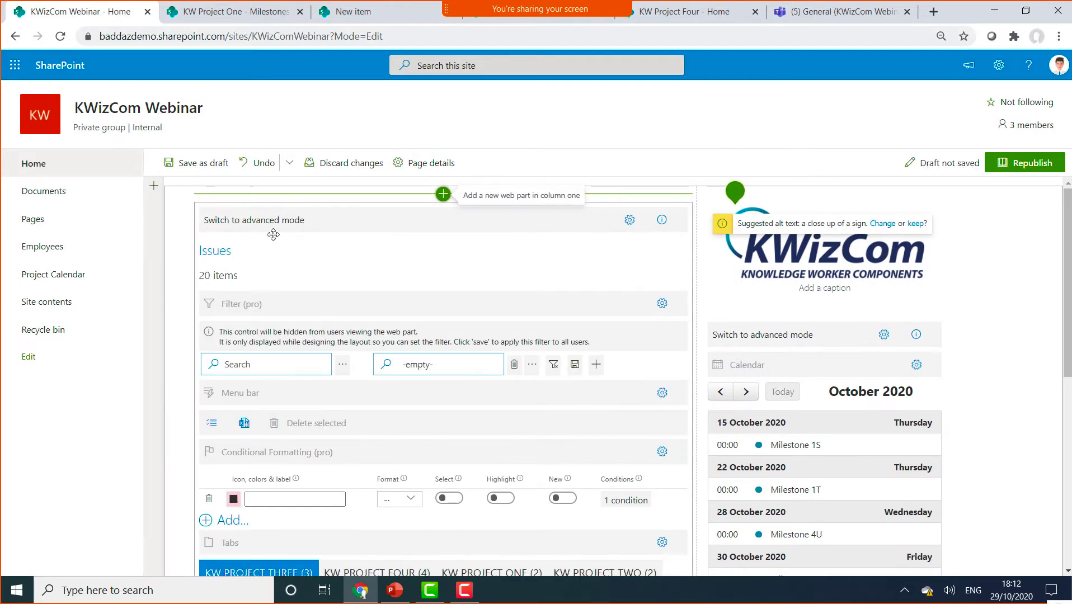
pyautogui.click(182, 250)
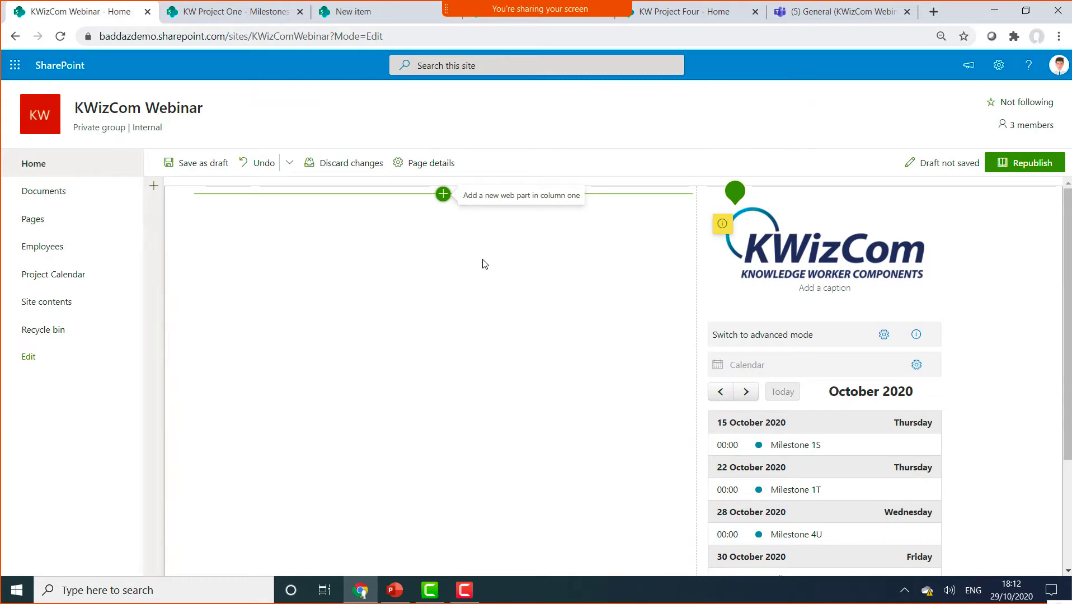
# Add the KWizCom List aggregator web part to the empty column one
pyautogui.click(443, 194)
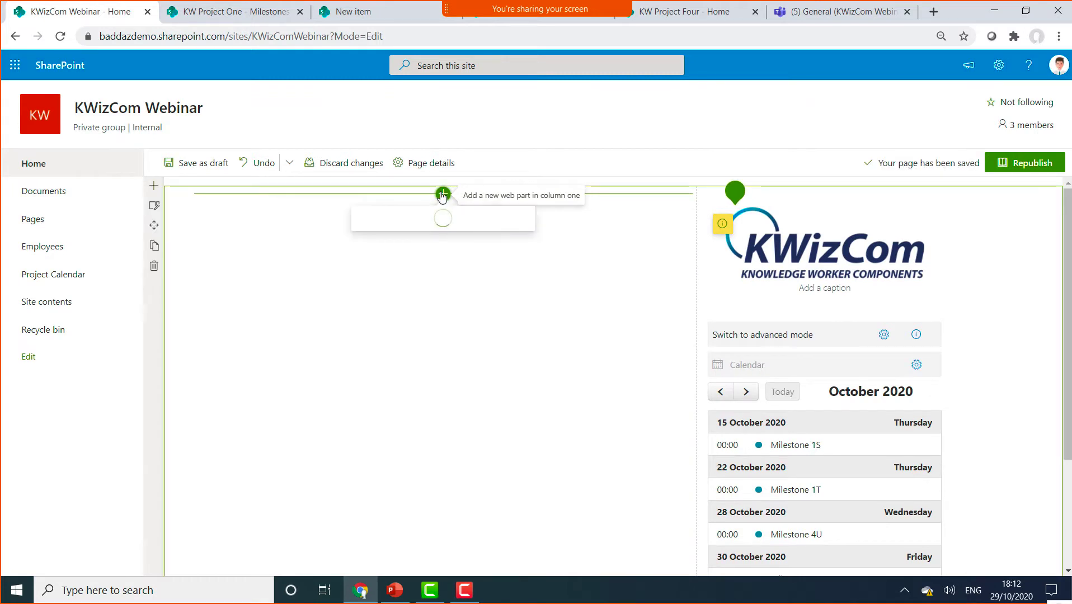
pyautogui.moveTo(526, 256); pyautogui.dragTo(527, 275)
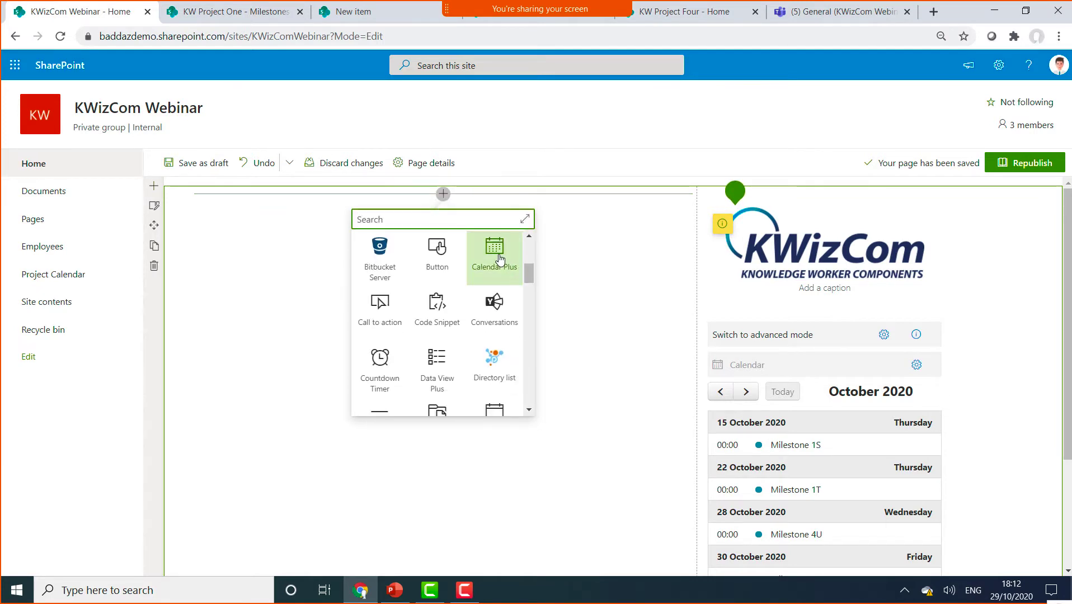
pyautogui.moveTo(530, 272); pyautogui.dragTo(527, 316)
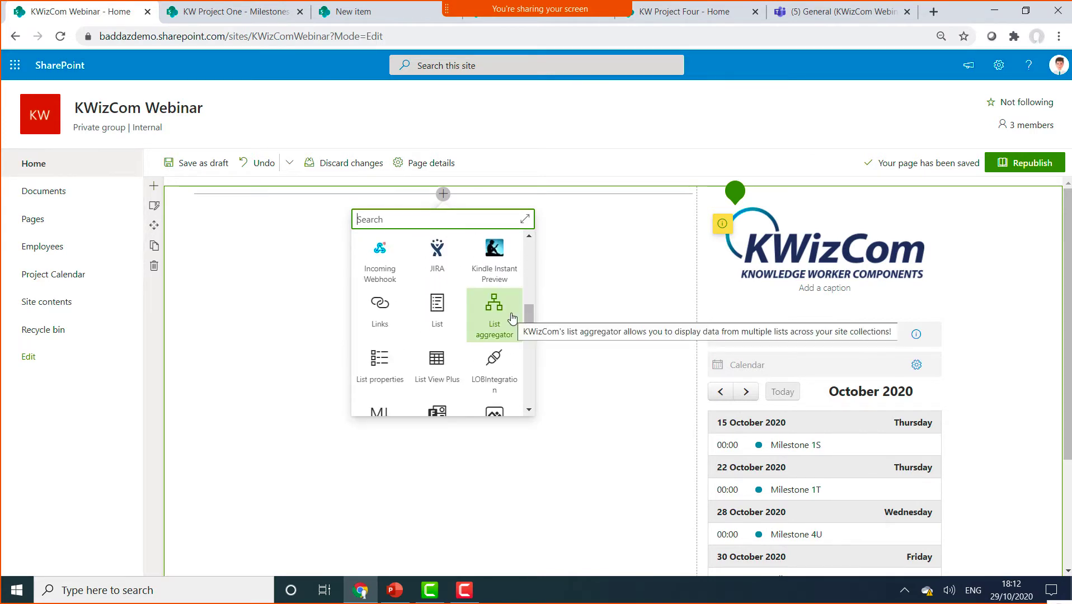
pyautogui.moveTo(529, 318); pyautogui.dragTo(530, 330)
pyautogui.scroll(-2, 482, 347)
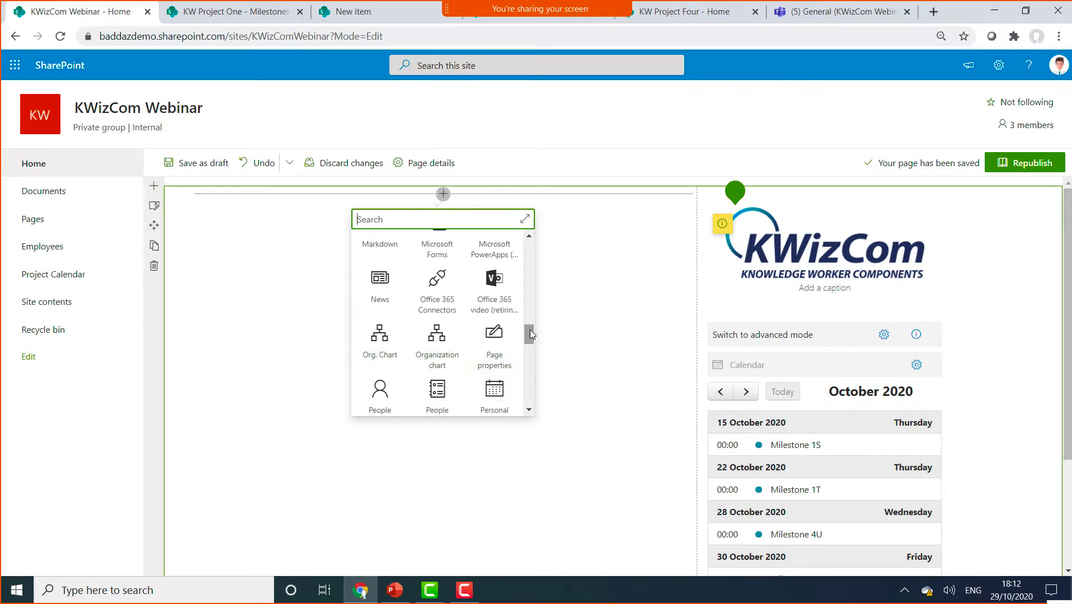
pyautogui.moveTo(530, 329); pyautogui.dragTo(529, 276)
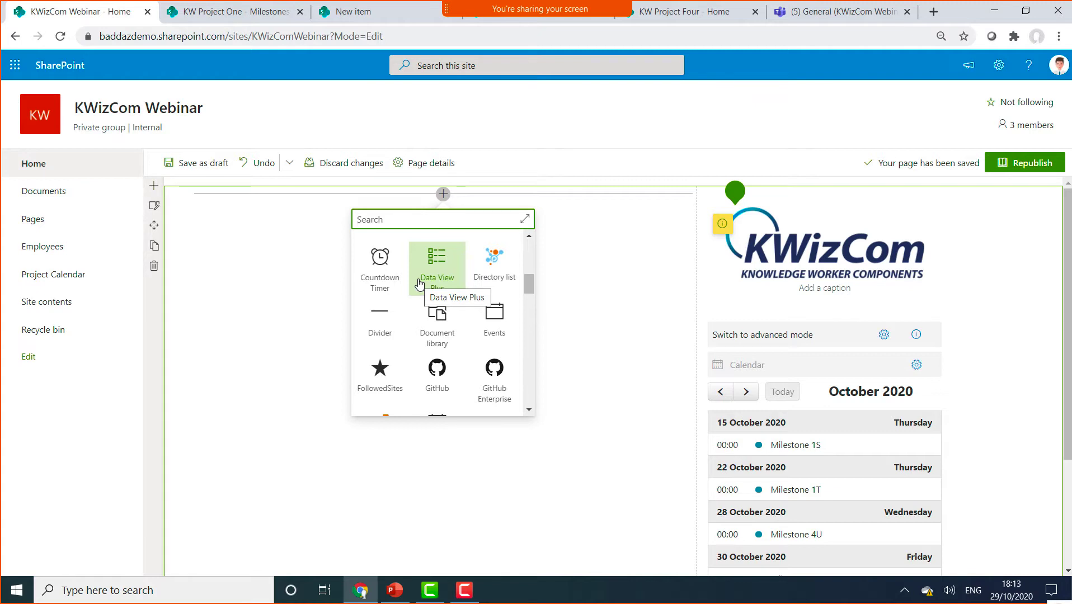
pyautogui.scroll(-3, 502, 334)
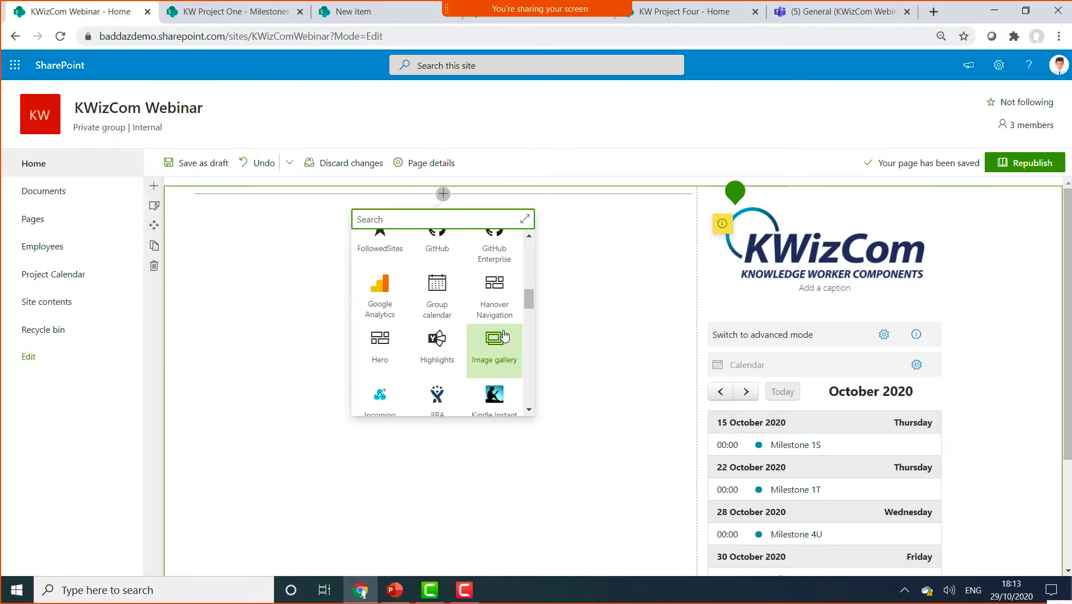
pyautogui.scroll(-4, 503, 336)
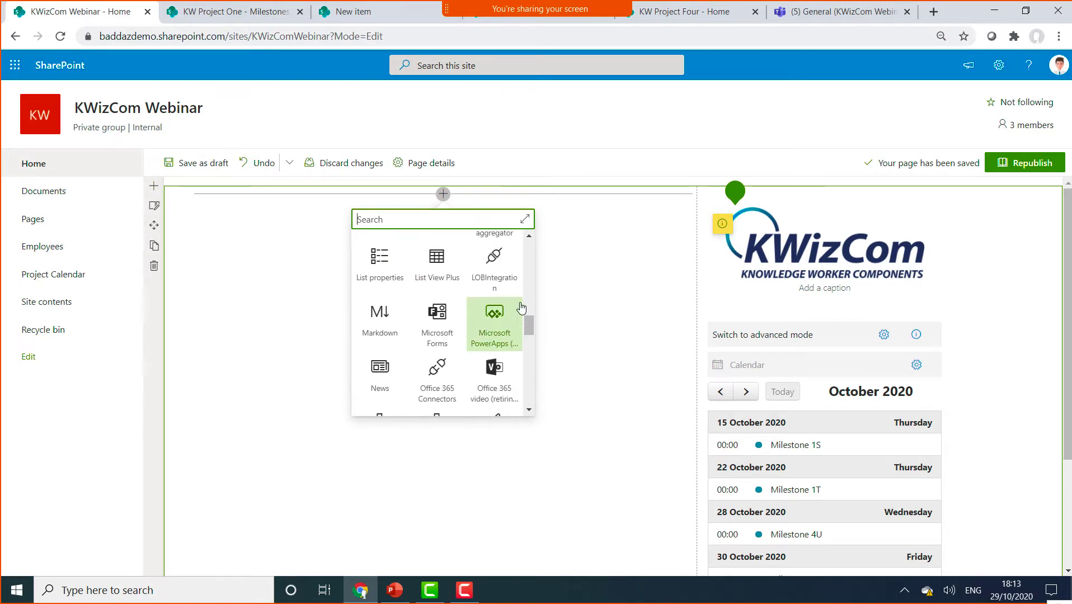
pyautogui.scroll(1, 521, 308)
pyautogui.click(495, 254)
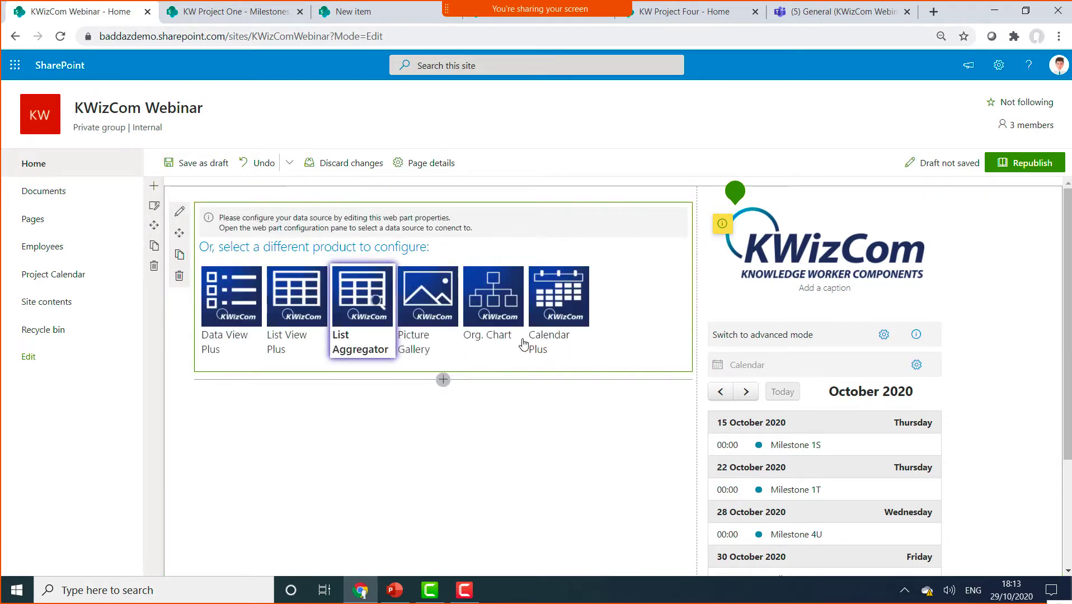
# Open the List Aggregator configuration and set the data source type to SharePoint List Aggregator
pyautogui.click(356, 320)
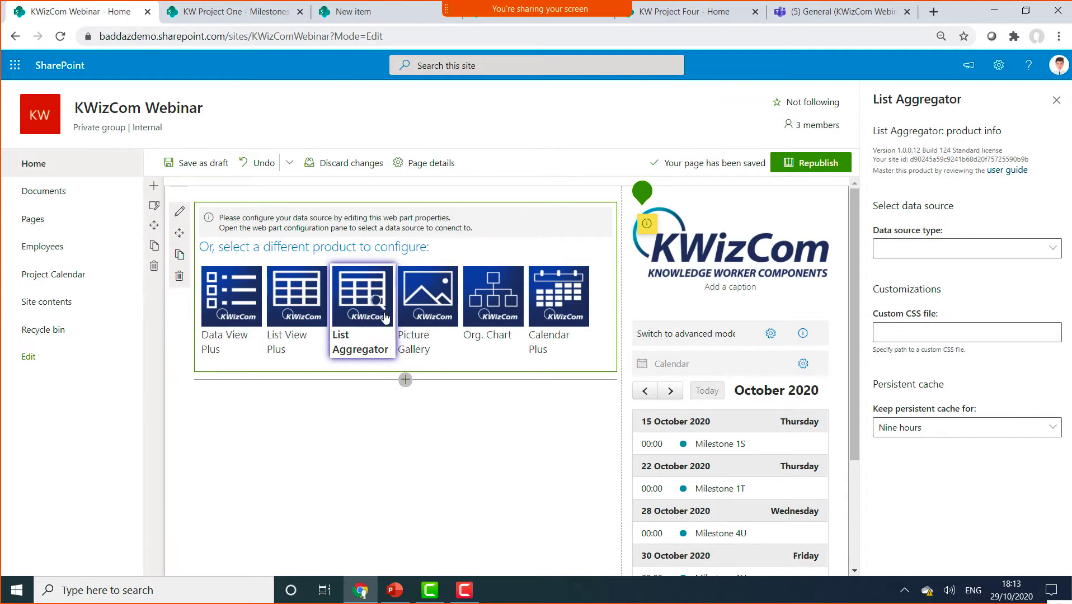
pyautogui.click(1013, 248)
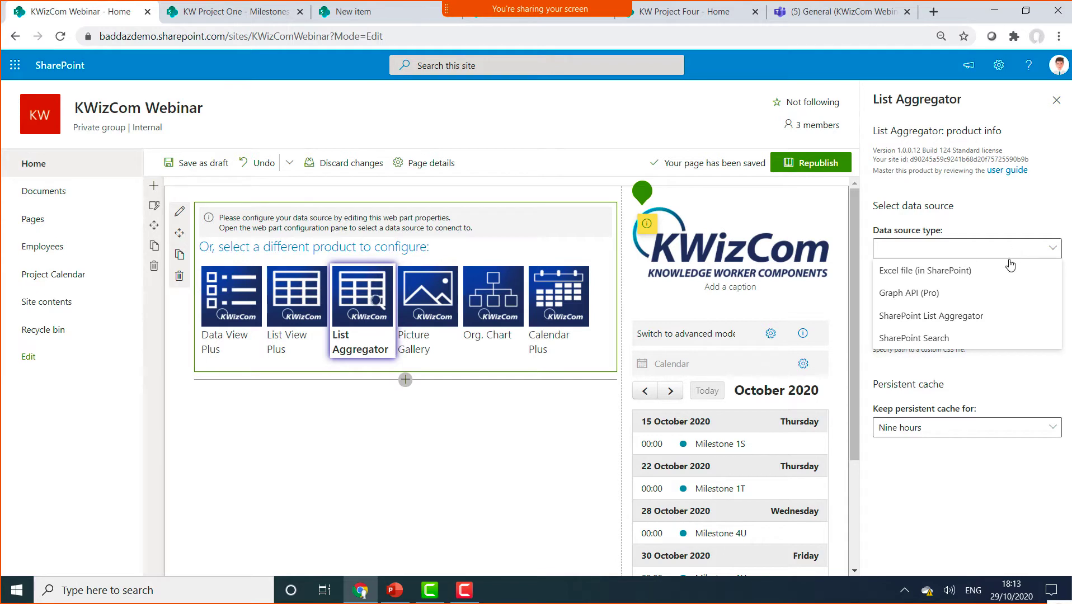
pyautogui.click(967, 316)
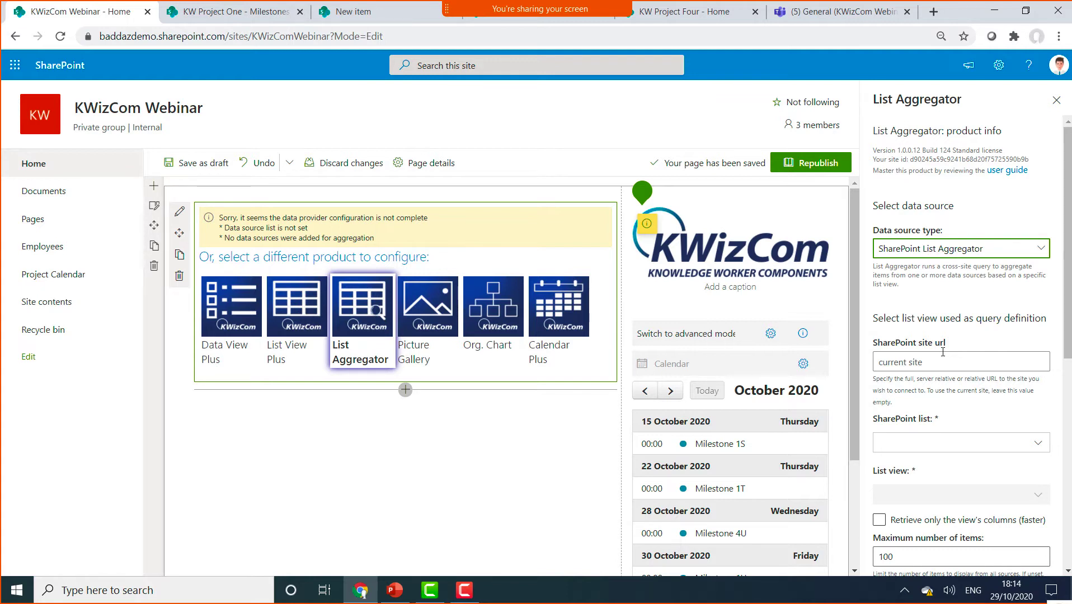
pyautogui.click(210, 20)
pyautogui.click(319, 36)
pyautogui.click(325, 35)
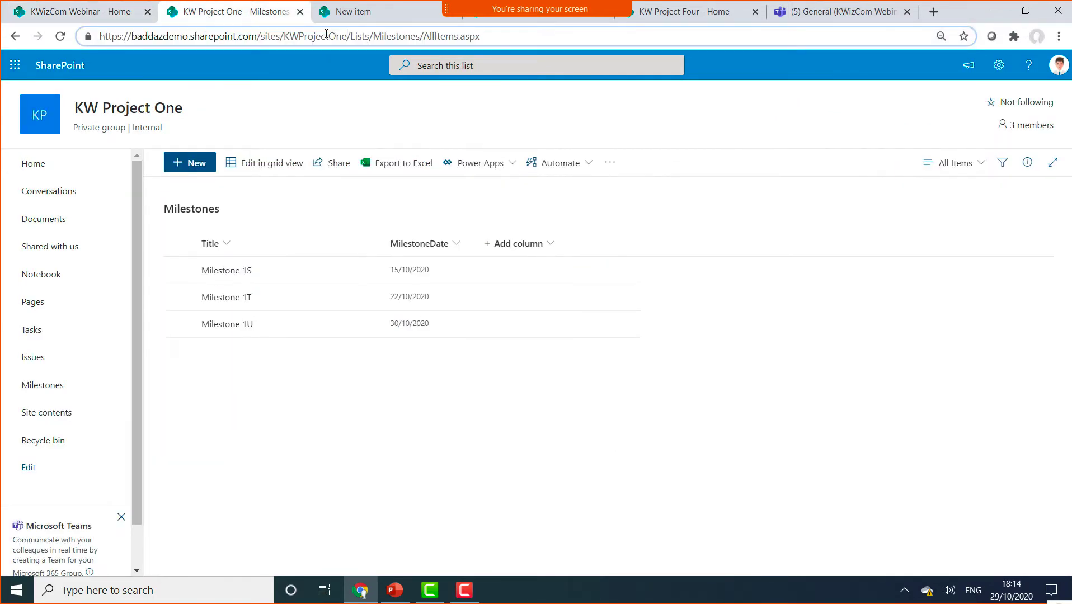
pyautogui.moveTo(346, 36); pyautogui.dragTo(99, 36)
pyautogui.hotkey('ctrl', 'c')
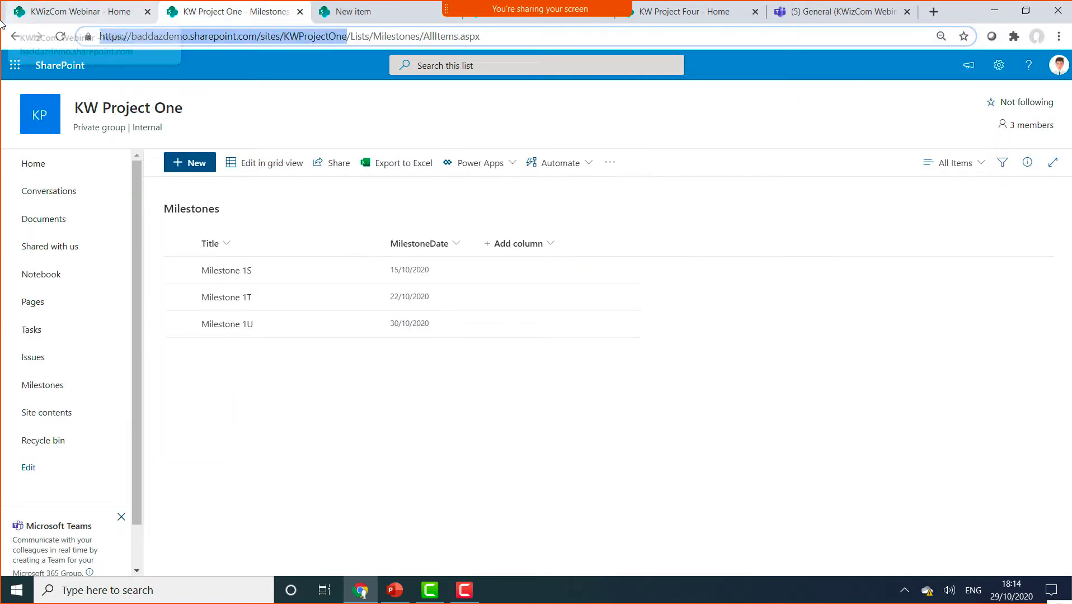
pyautogui.click(27, 10)
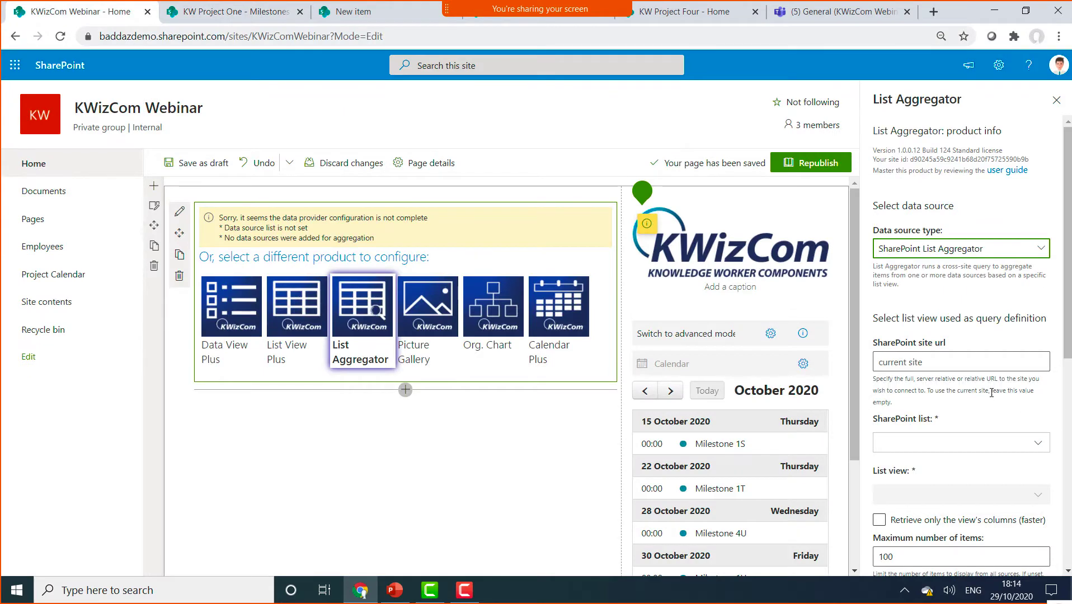
pyautogui.click(989, 364)
pyautogui.hotkey('ctrl', 'v')
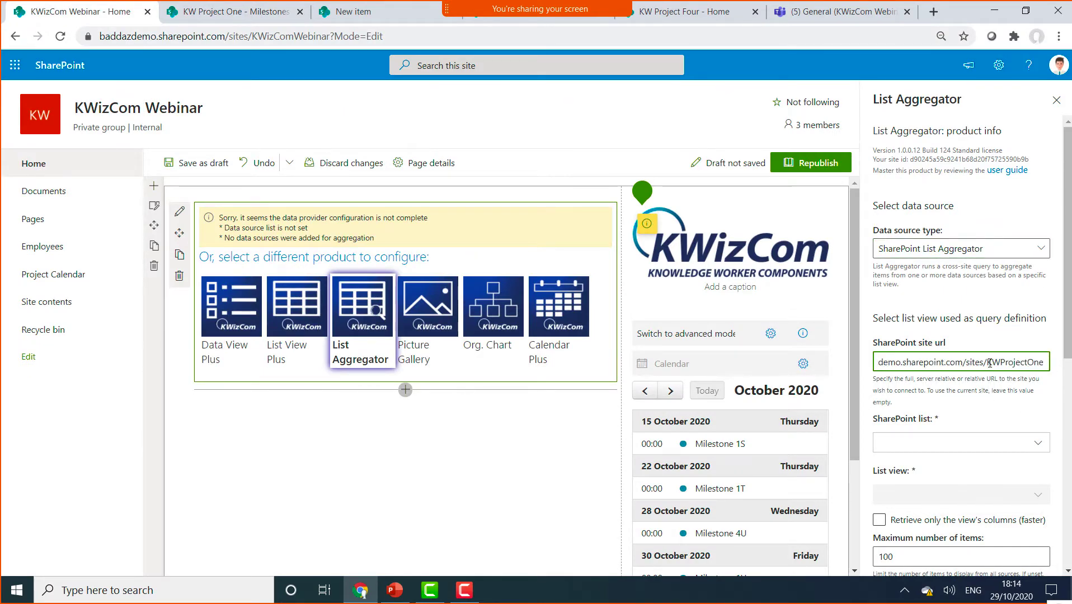
pyautogui.click(948, 418)
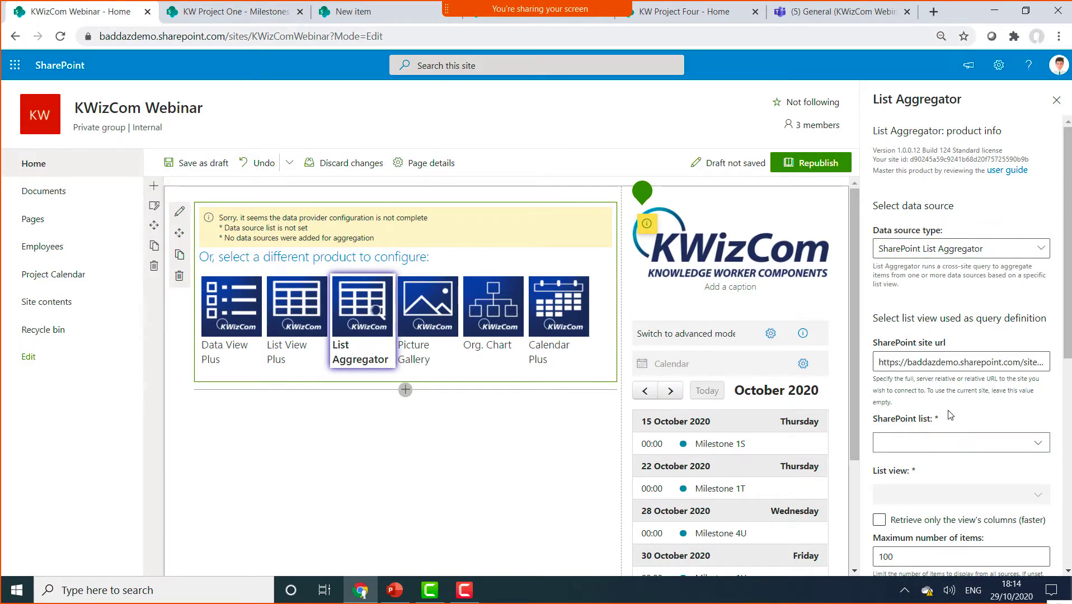
# Select Issues as the SharePoint list and Default view as the list view for the query definition
pyautogui.scroll(-3, 962, 392)
pyautogui.click(1023, 234)
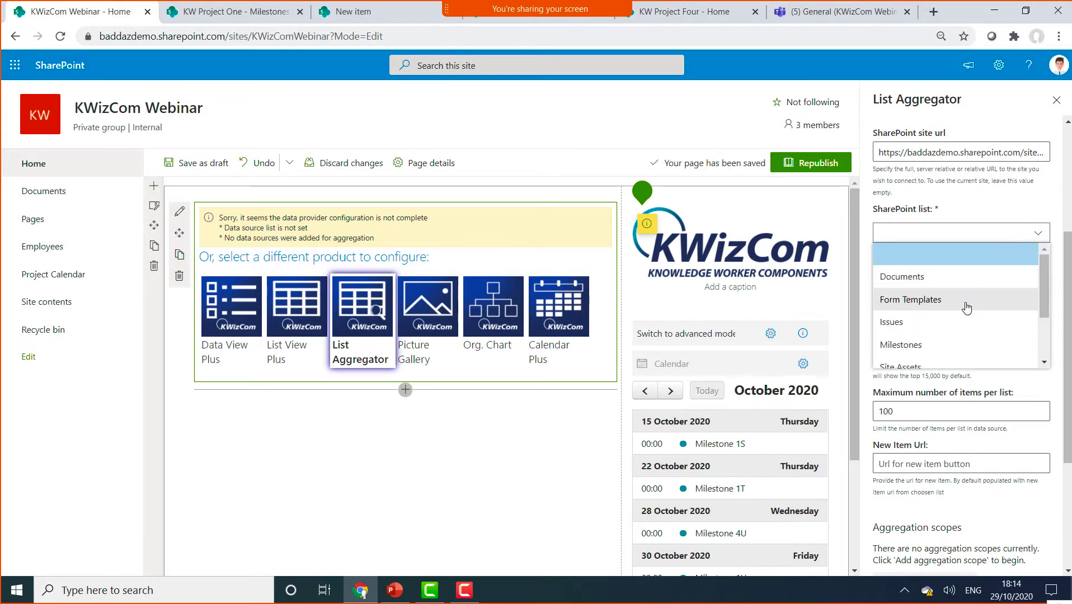
pyautogui.scroll(-1, 959, 307)
pyautogui.scroll(-1, 931, 330)
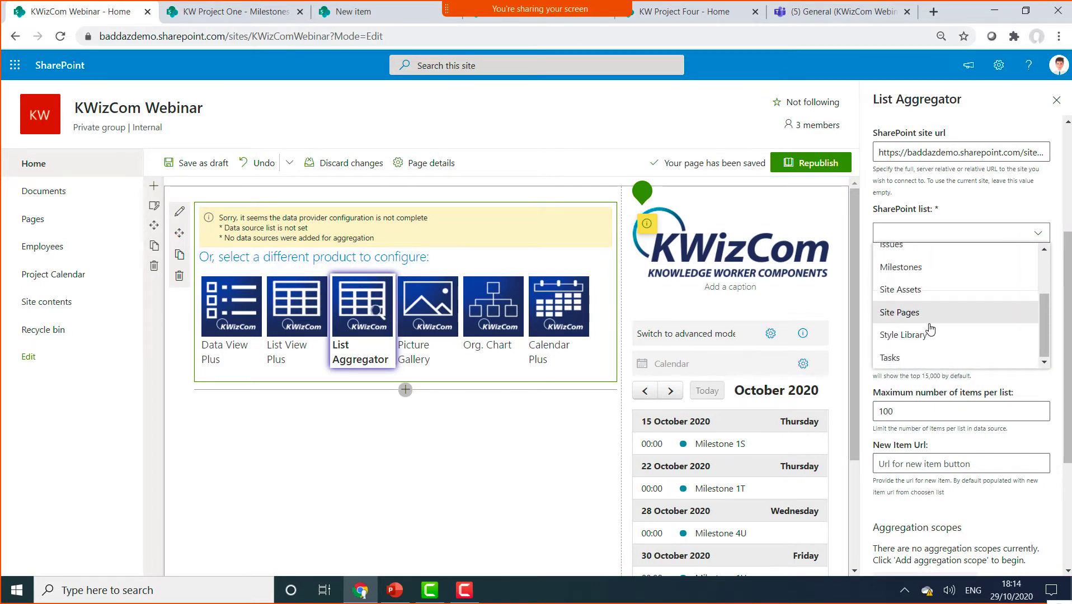
pyautogui.scroll(2, 909, 312)
pyautogui.click(909, 311)
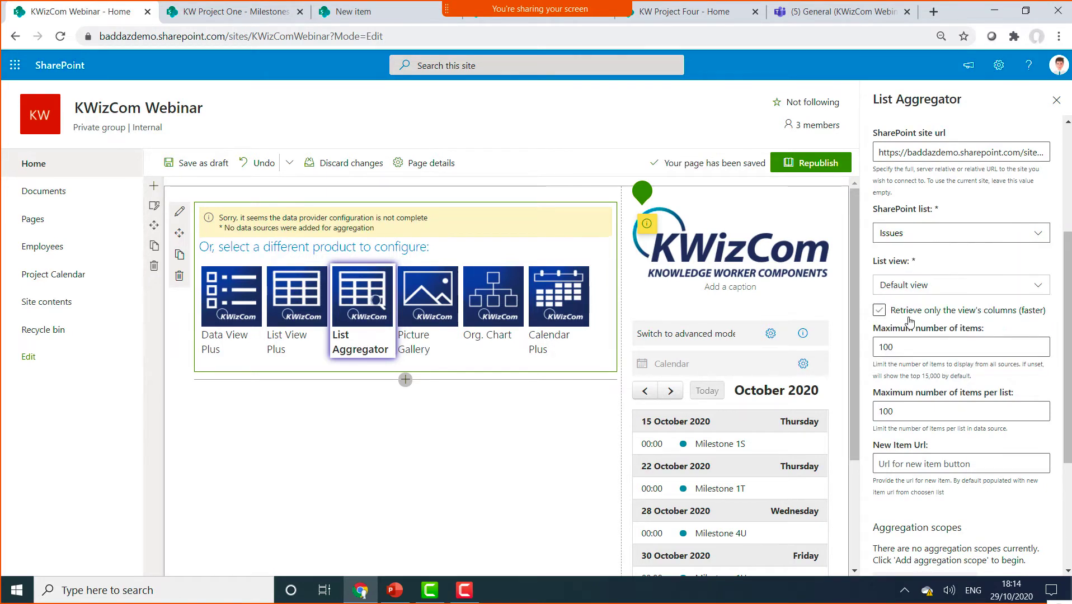
pyautogui.scroll(-1, 1061, 328)
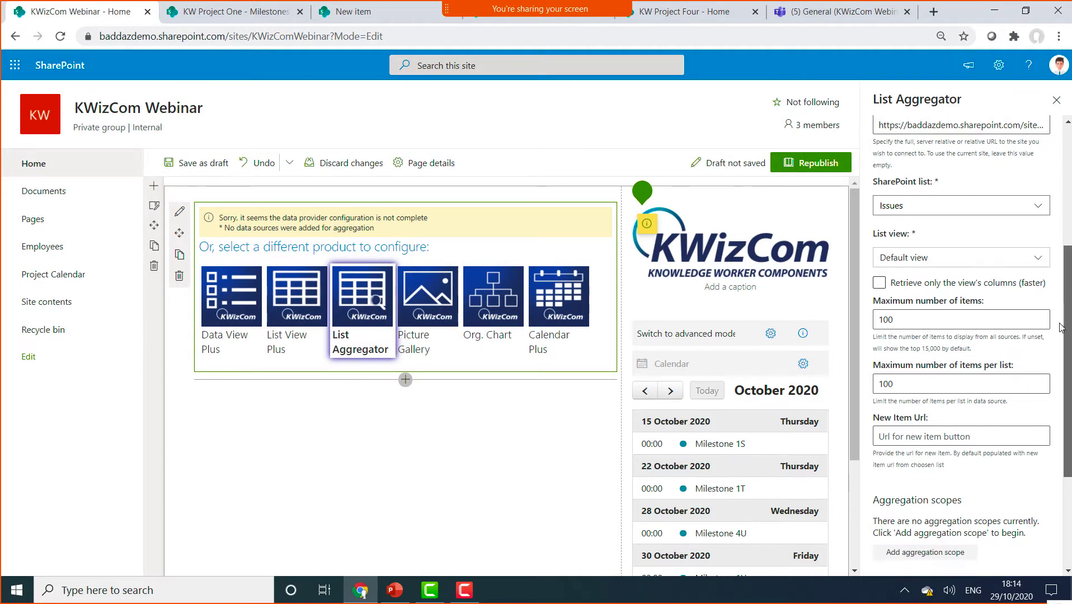
pyautogui.scroll(-2, 1061, 327)
pyautogui.click(991, 208)
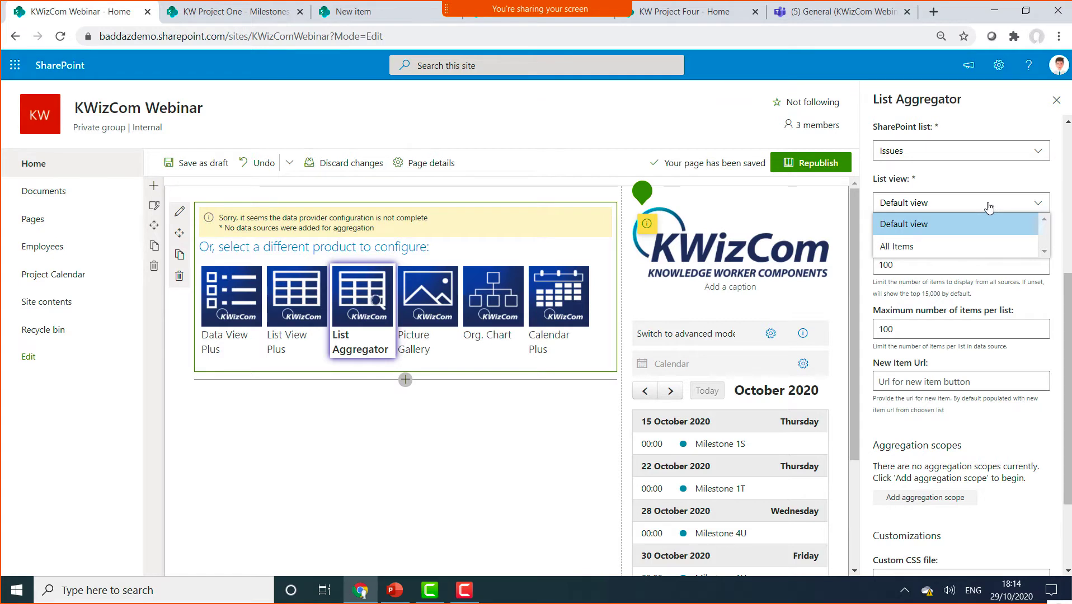
pyautogui.click(988, 224)
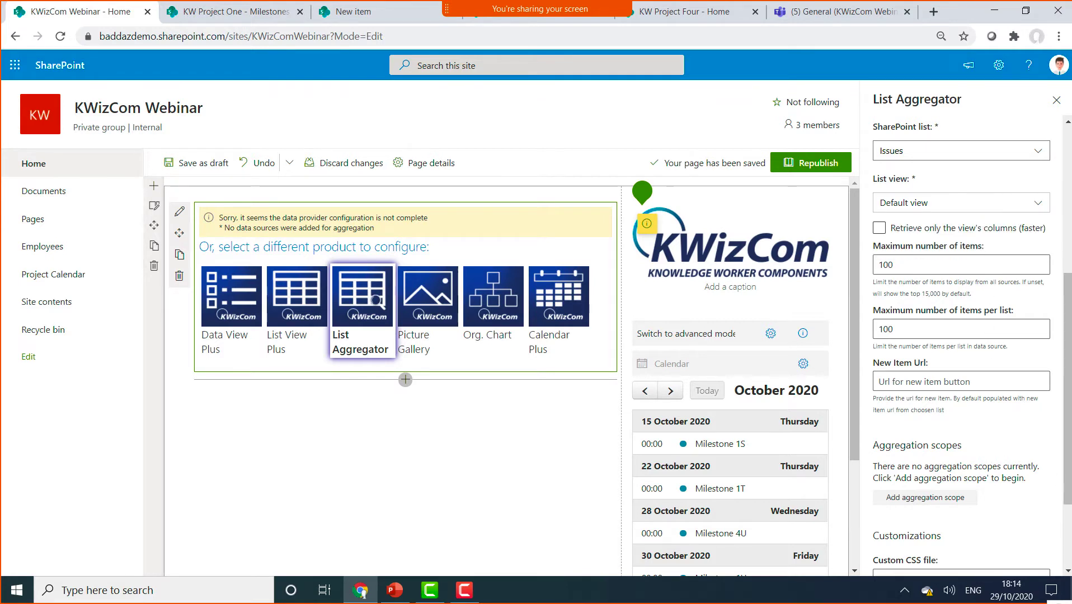
# Add an aggregation scope to the List Aggregator with the friendly name One
pyautogui.scroll(-1, 1069, 447)
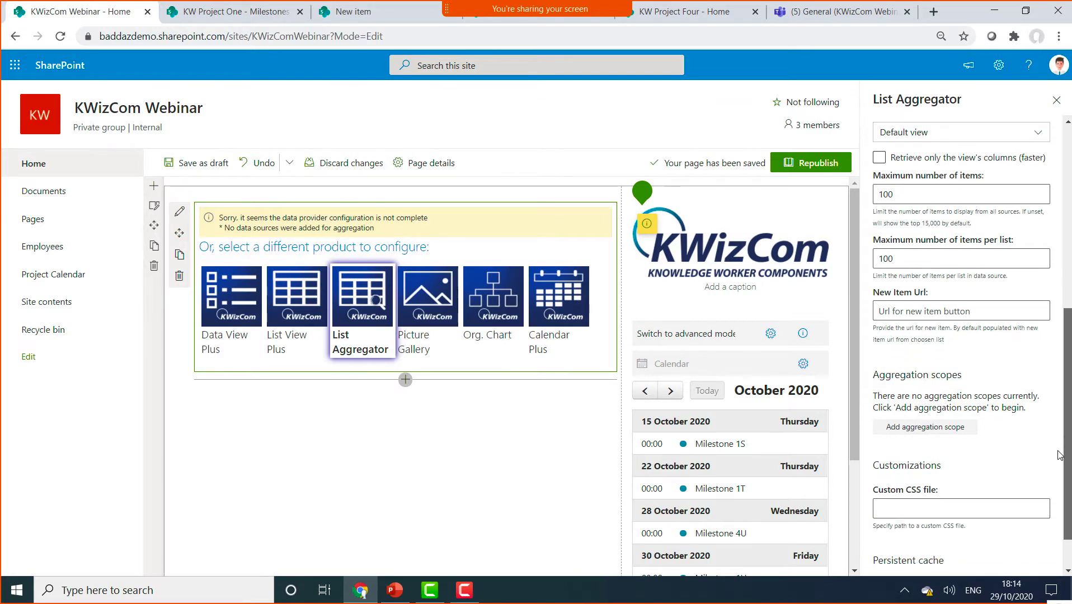
pyautogui.click(932, 430)
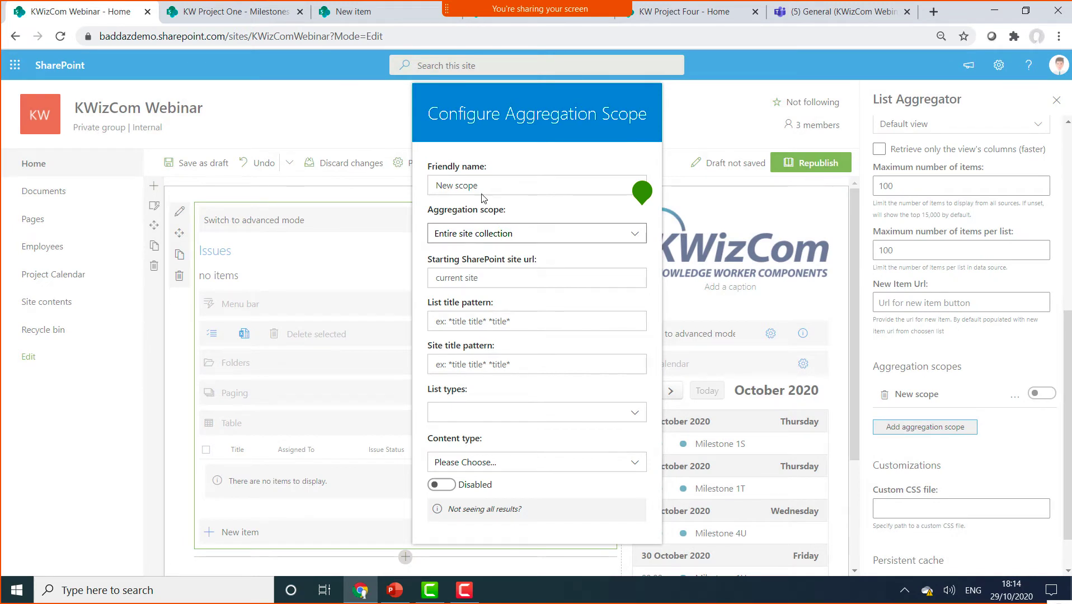
pyautogui.doubleClick(464, 184)
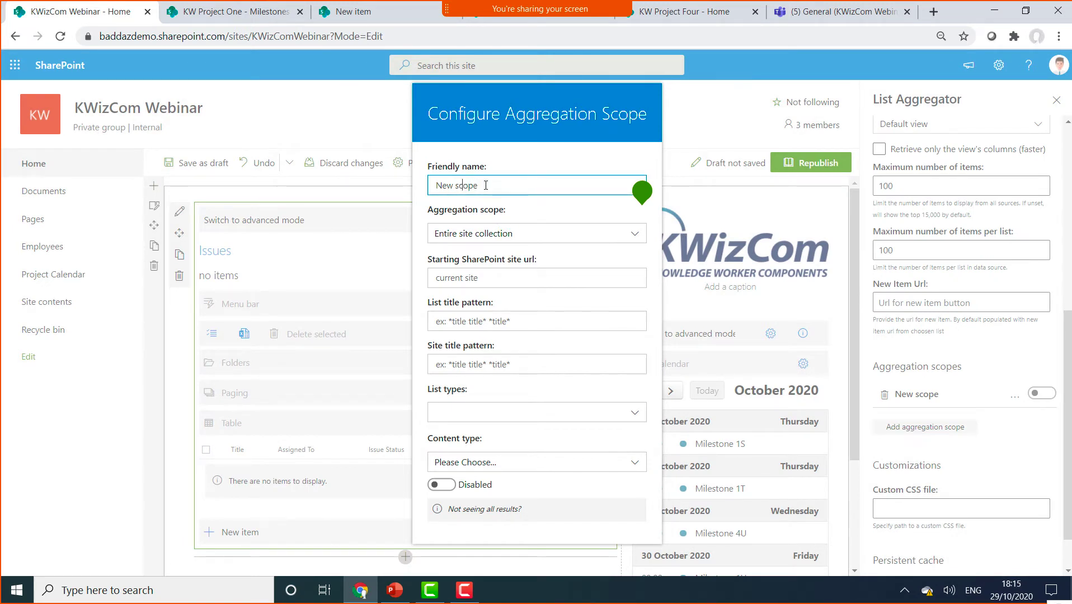
pyautogui.moveTo(486, 185); pyautogui.dragTo(394, 181)
pyautogui.write('One')
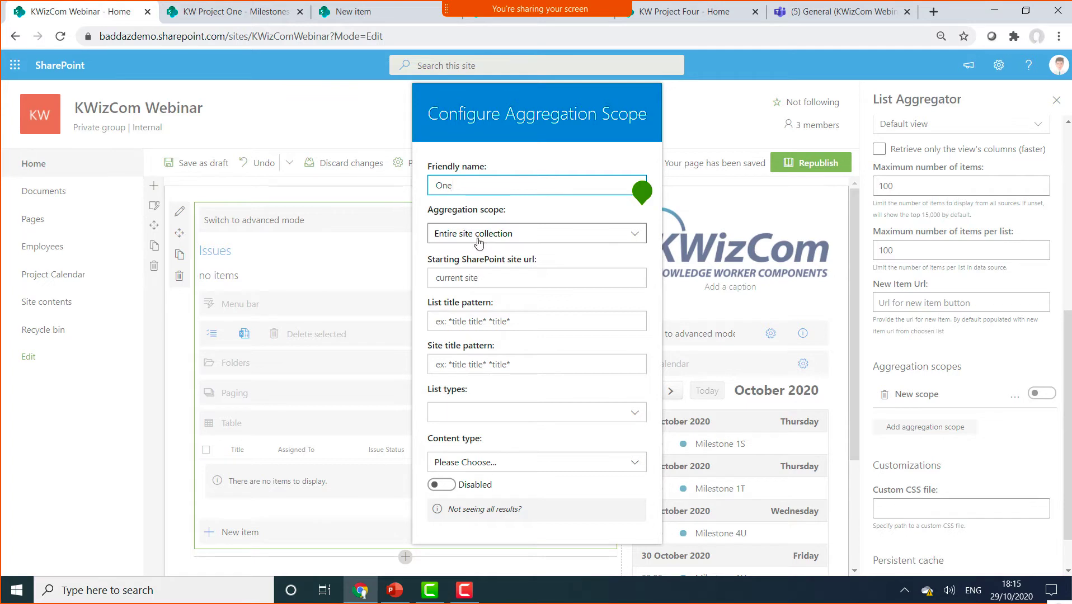
pyautogui.click(519, 234)
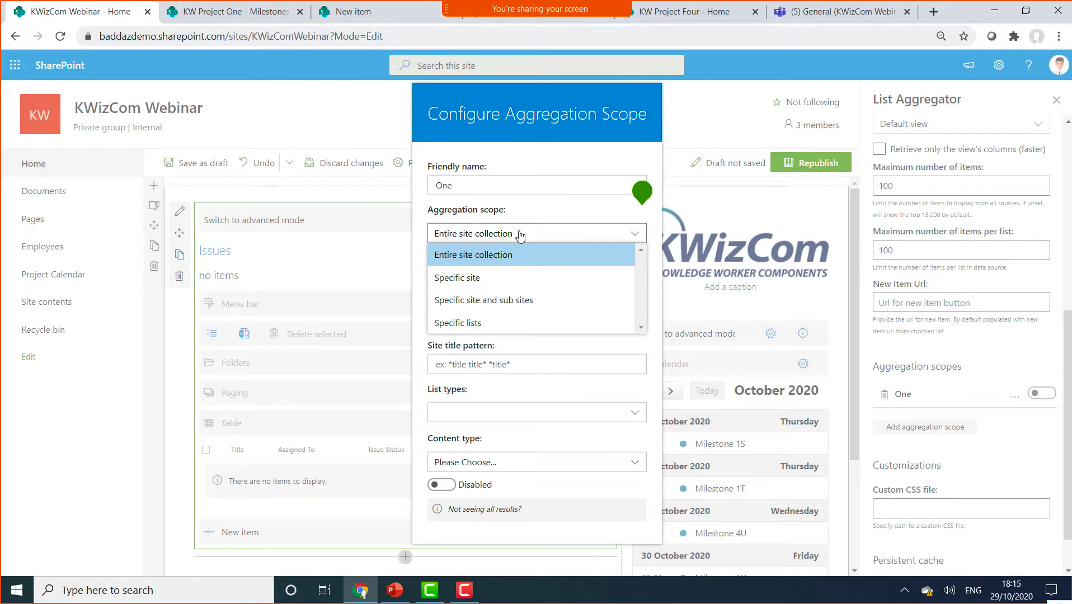
pyautogui.click(520, 234)
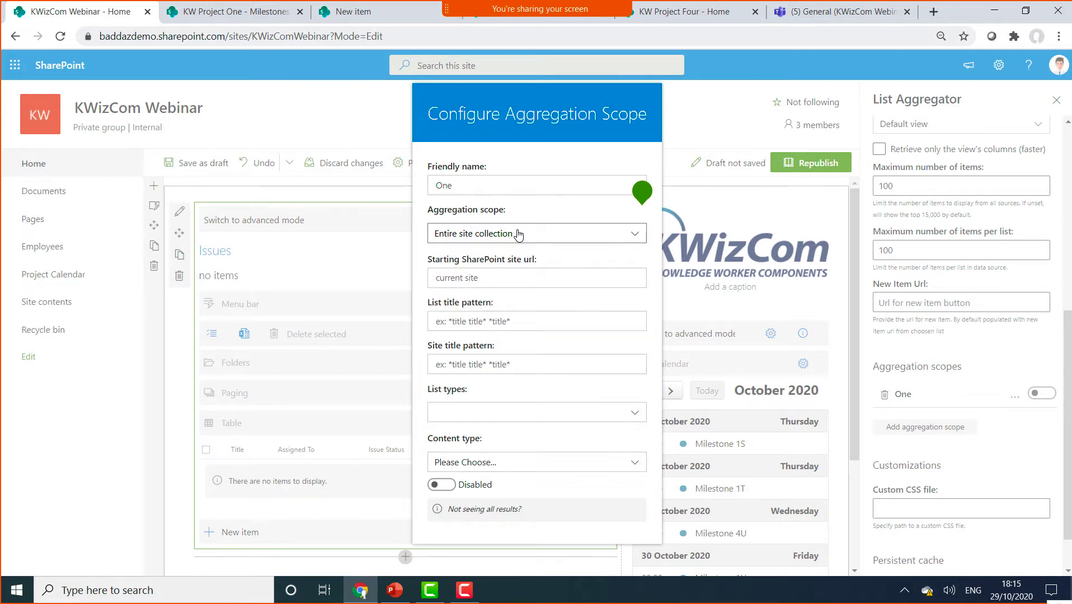
pyautogui.click(494, 285)
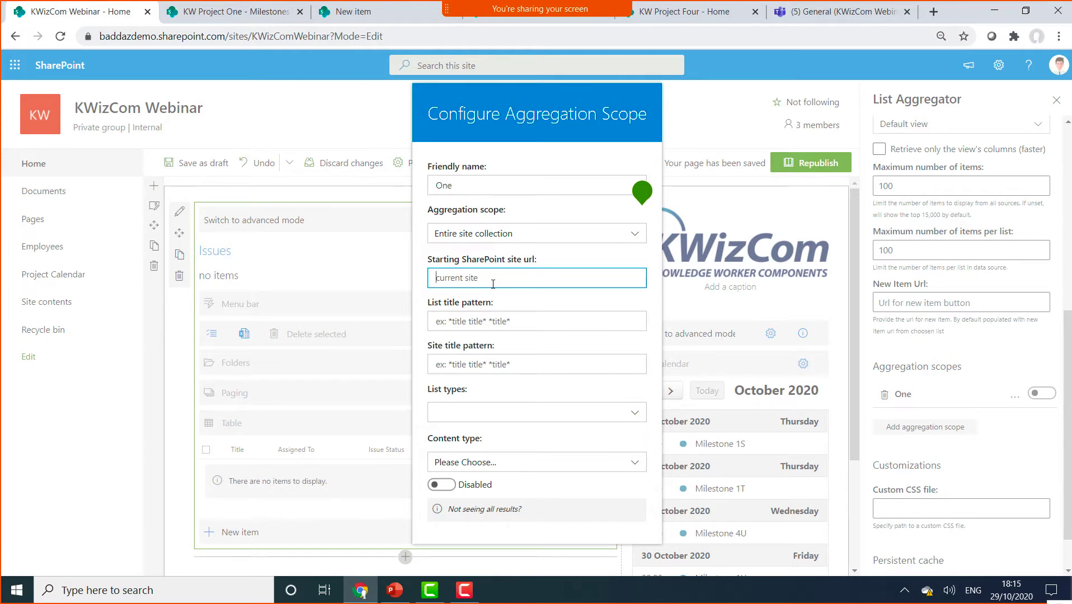
pyautogui.hotkey('ctrl', 'v')
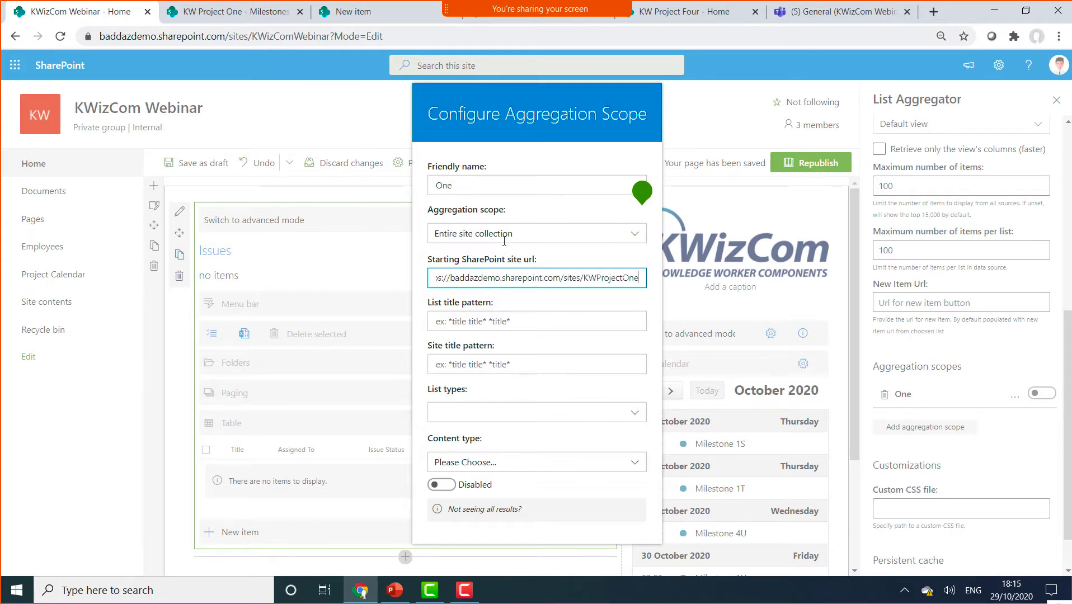
# Set the list title pattern of scope One to Issues and enable the scope
pyautogui.click(491, 318)
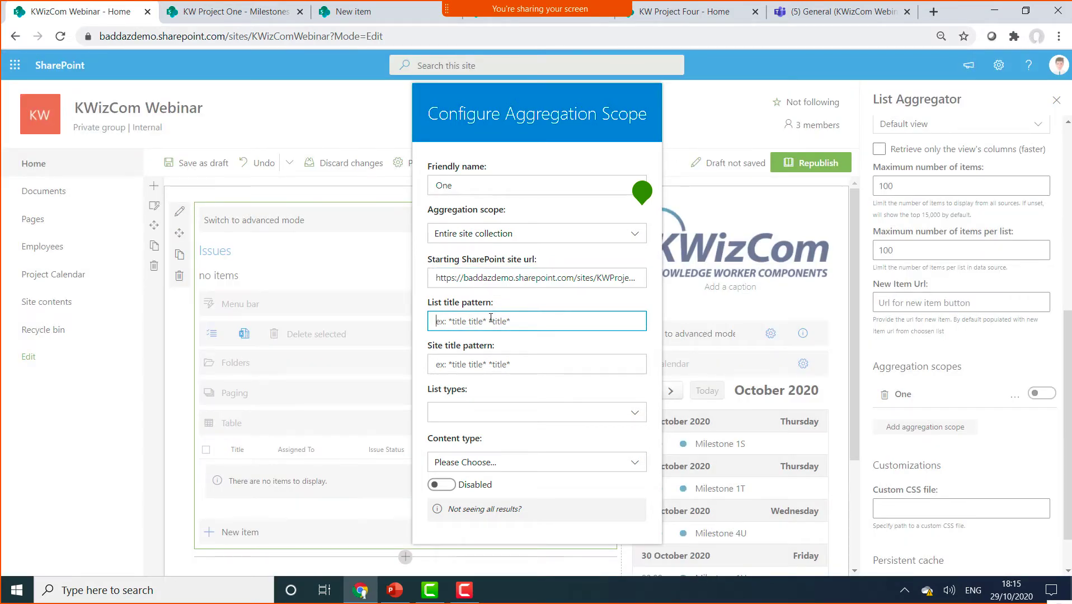
pyautogui.click(491, 318)
pyautogui.write('Issues')
pyautogui.click(441, 485)
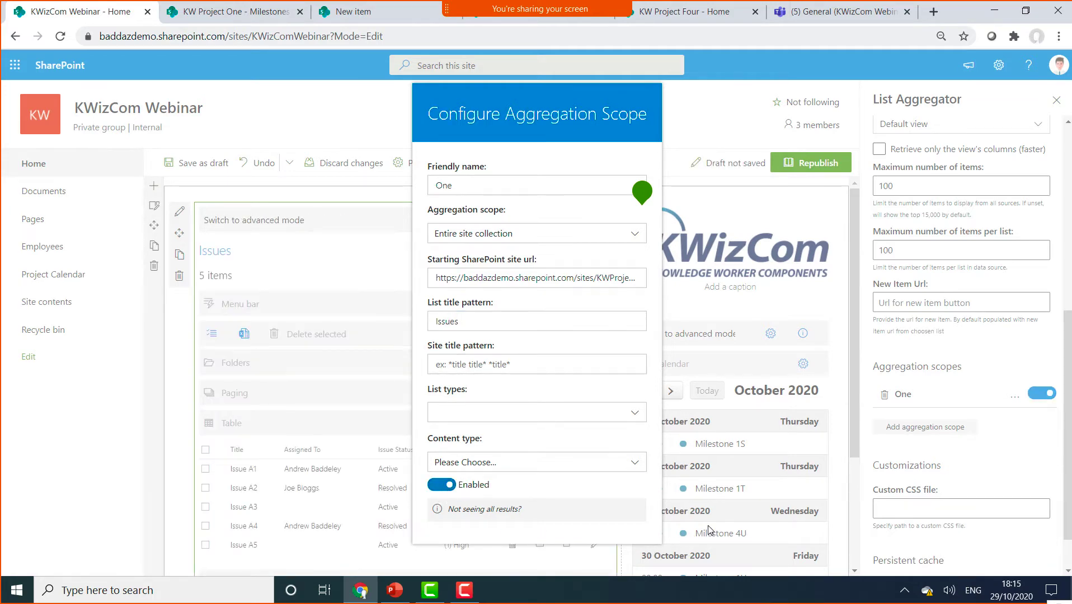
pyautogui.click(707, 531)
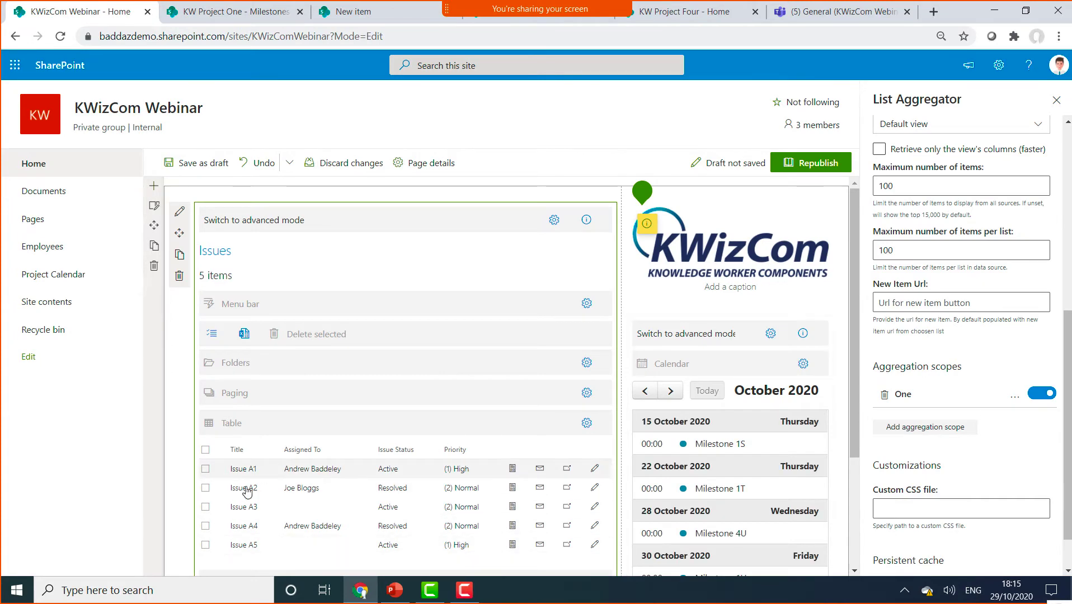
# Add a second aggregation scope with the friendly name Two
pyautogui.scroll(-1, 426, 493)
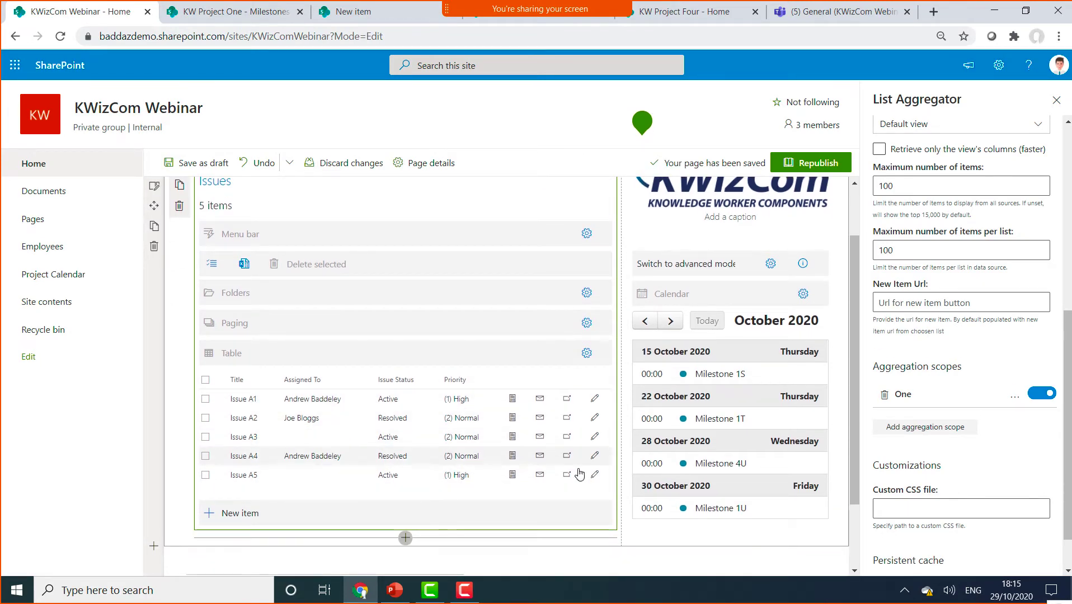
pyautogui.click(904, 428)
pyautogui.tripleClick(504, 185)
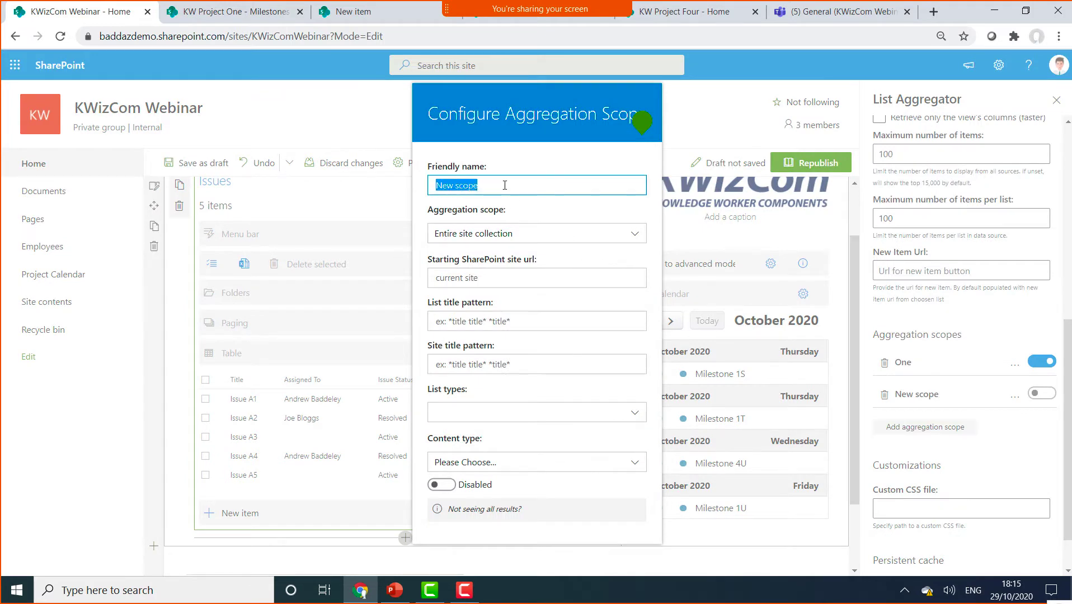
pyautogui.write('Two')
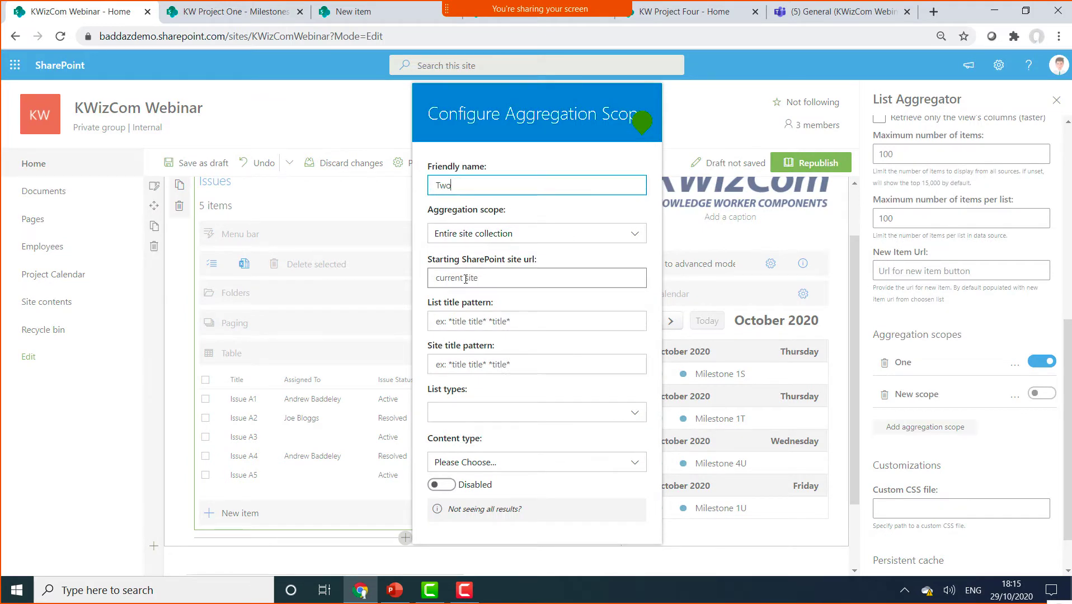
pyautogui.click(465, 279)
pyautogui.hotkey('ctrl', 'v')
pyautogui.press('BackSpace')
pyautogui.press('BackSpace')
pyautogui.press('BackSpace')
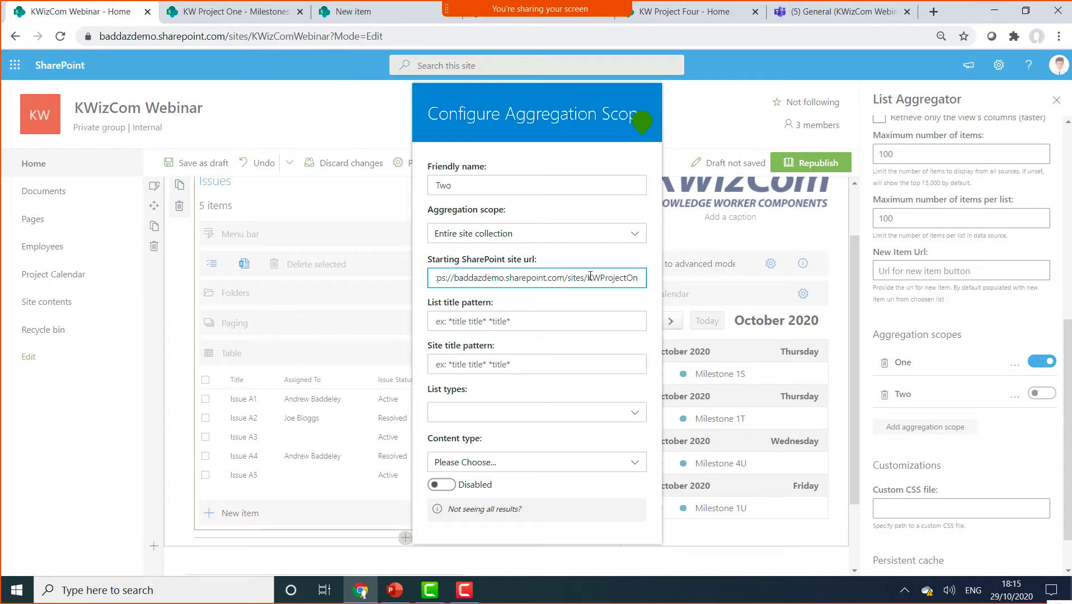
pyautogui.write('Two')
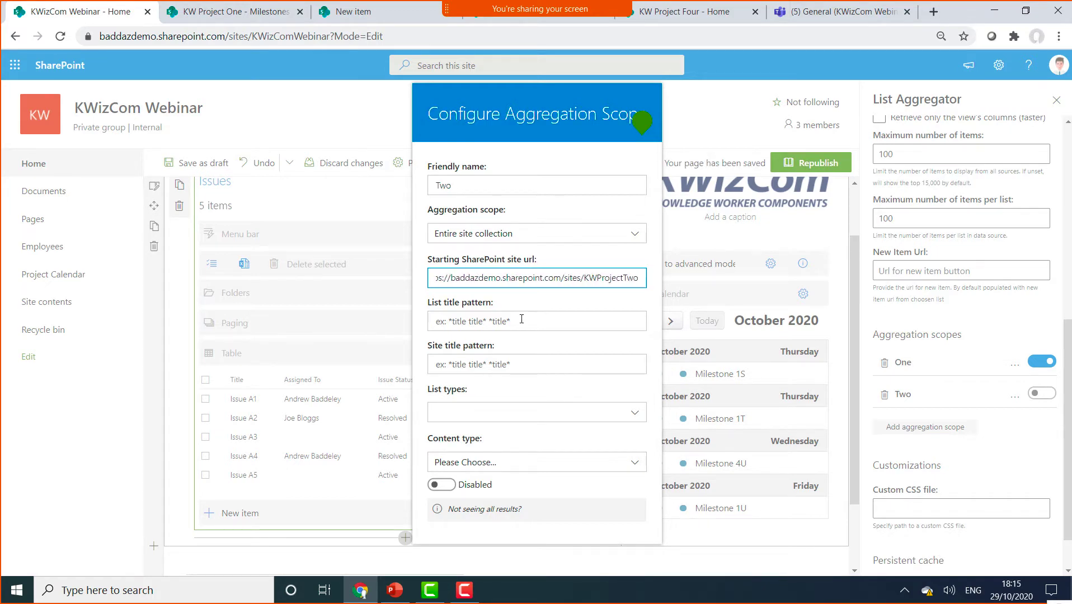
# Set the list title pattern of scope Two to Issues and enable the scope
pyautogui.click(521, 320)
pyautogui.write('Issues')
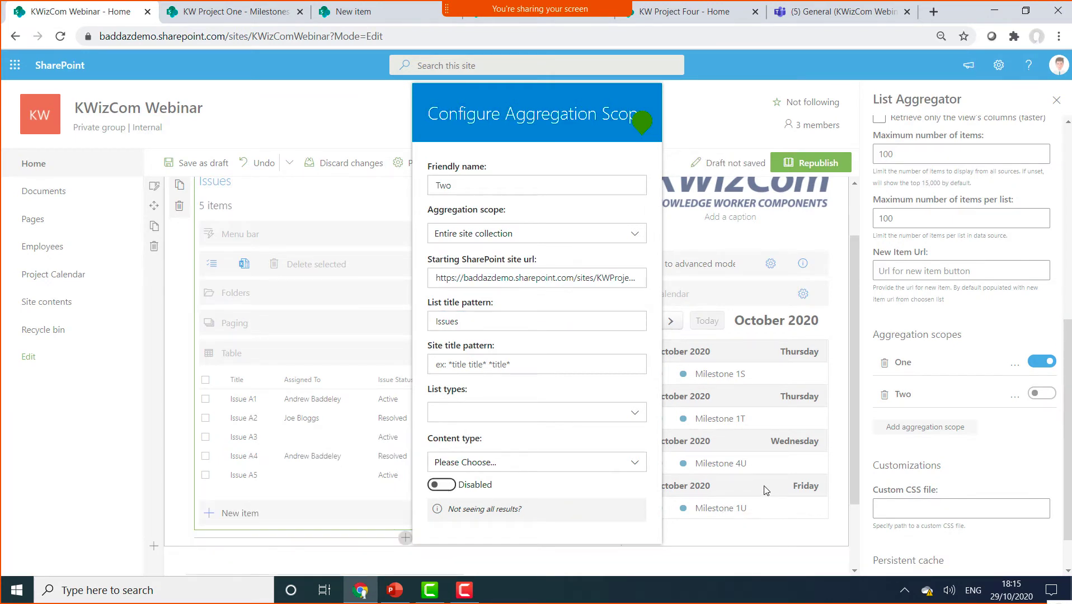
pyautogui.click(444, 486)
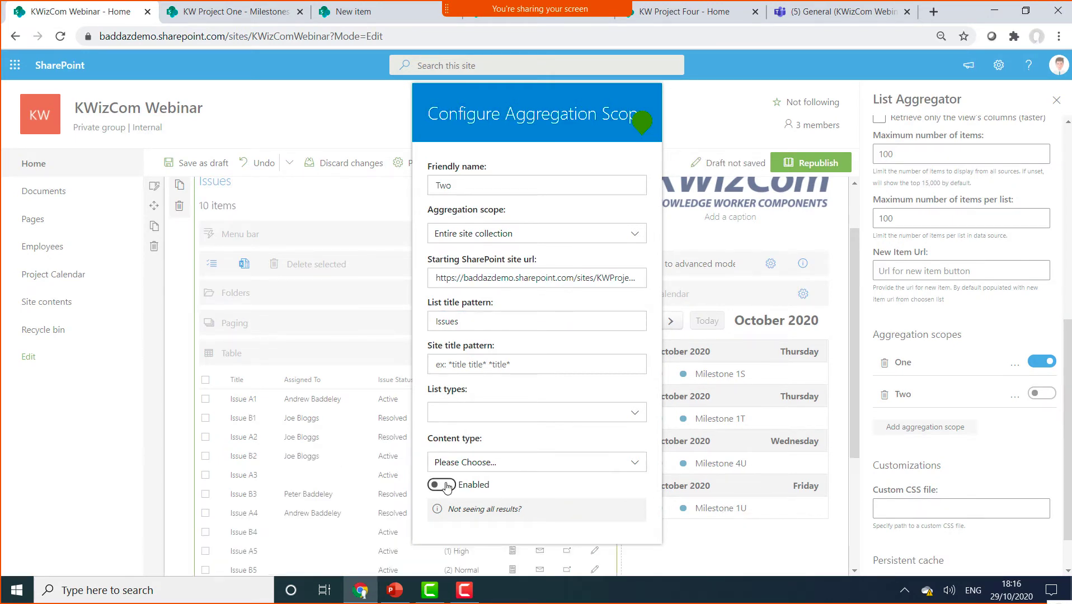
pyautogui.click(729, 442)
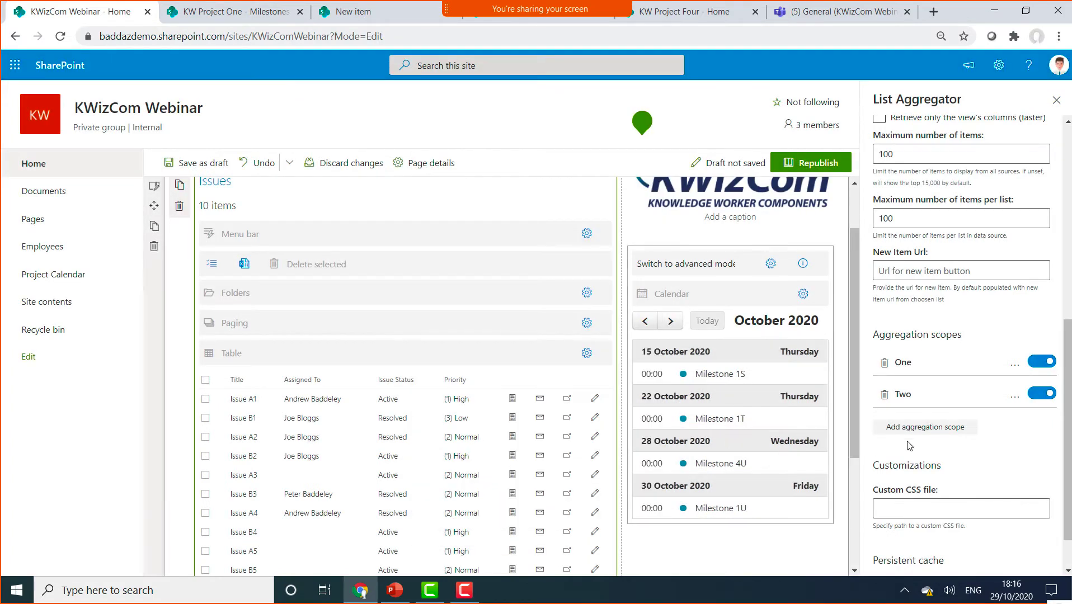
# Add a third aggregation scope with the friendly name Three
pyautogui.click(909, 431)
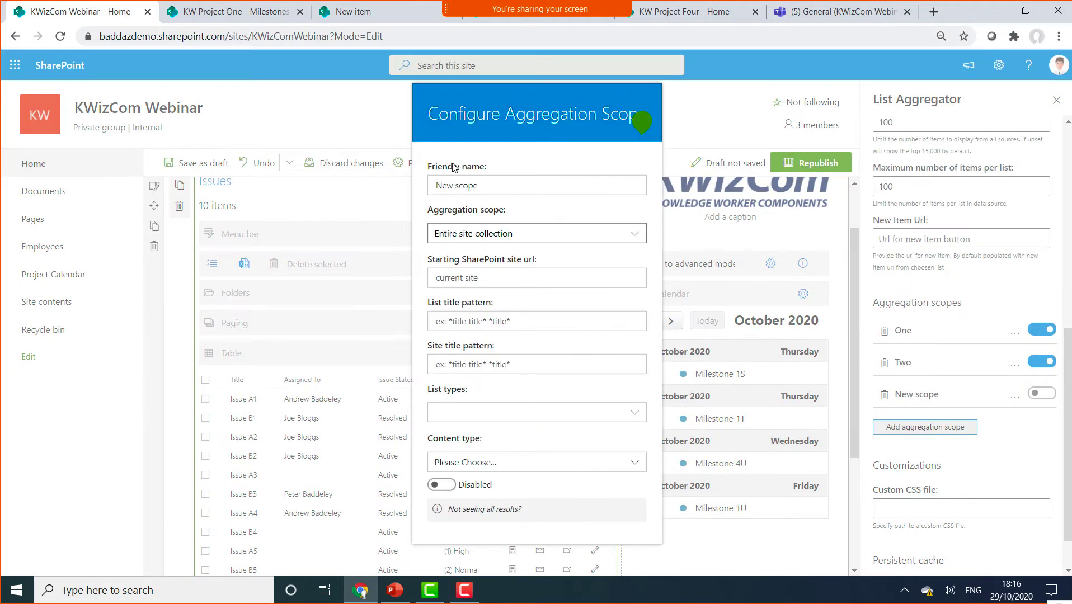
pyautogui.click(453, 185)
pyautogui.tripleClick(453, 186)
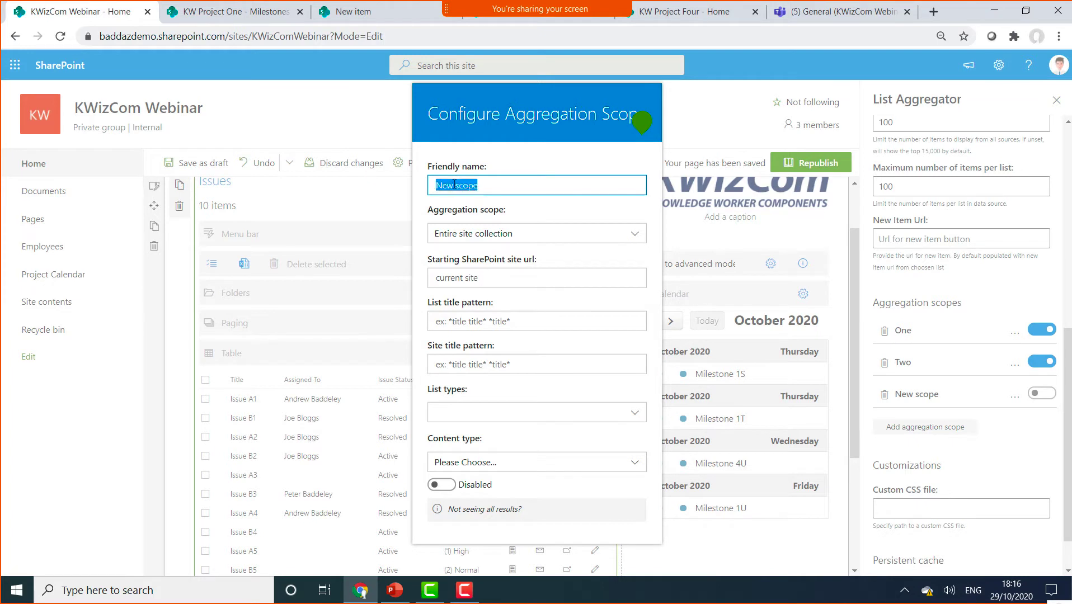
pyautogui.write('Three')
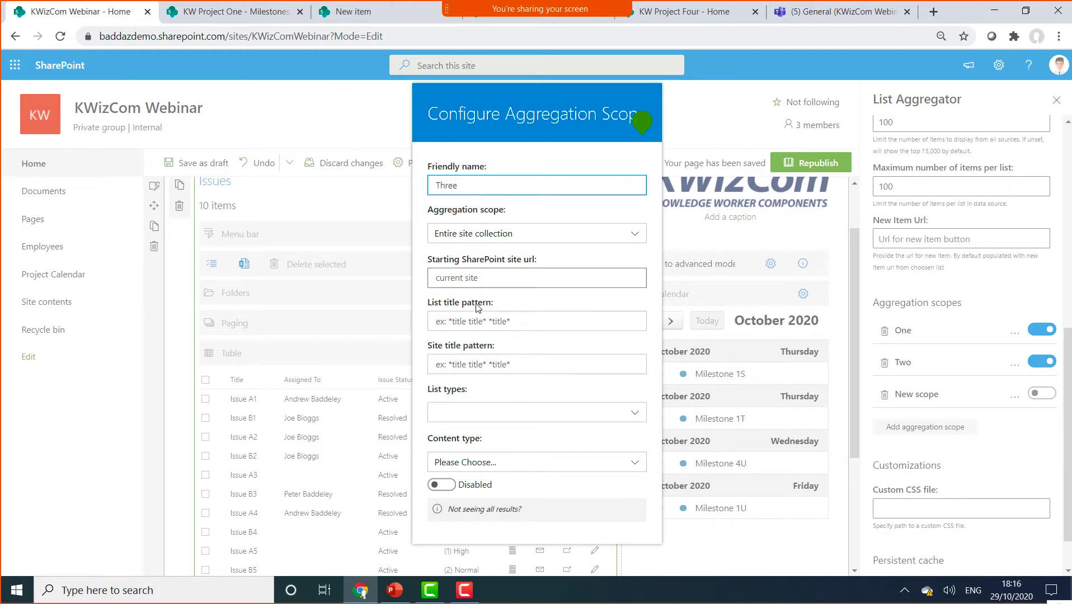
pyautogui.click(480, 278)
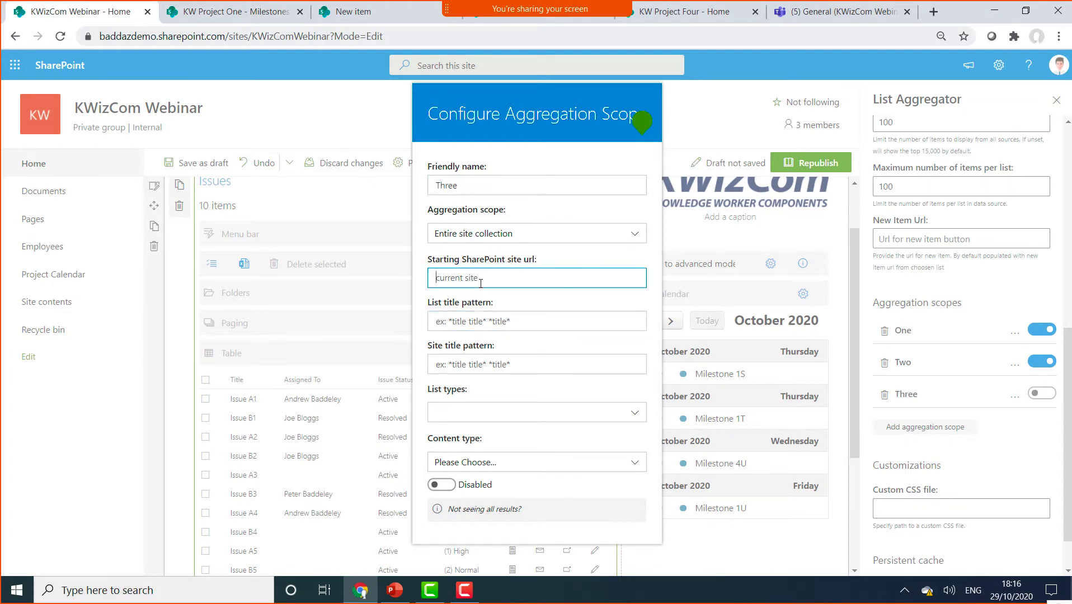
pyautogui.hotkey('ctrl', 'v')
pyautogui.press('BackSpace')
pyautogui.press('BackSpace')
pyautogui.press('BackSpace')
pyautogui.write('T')
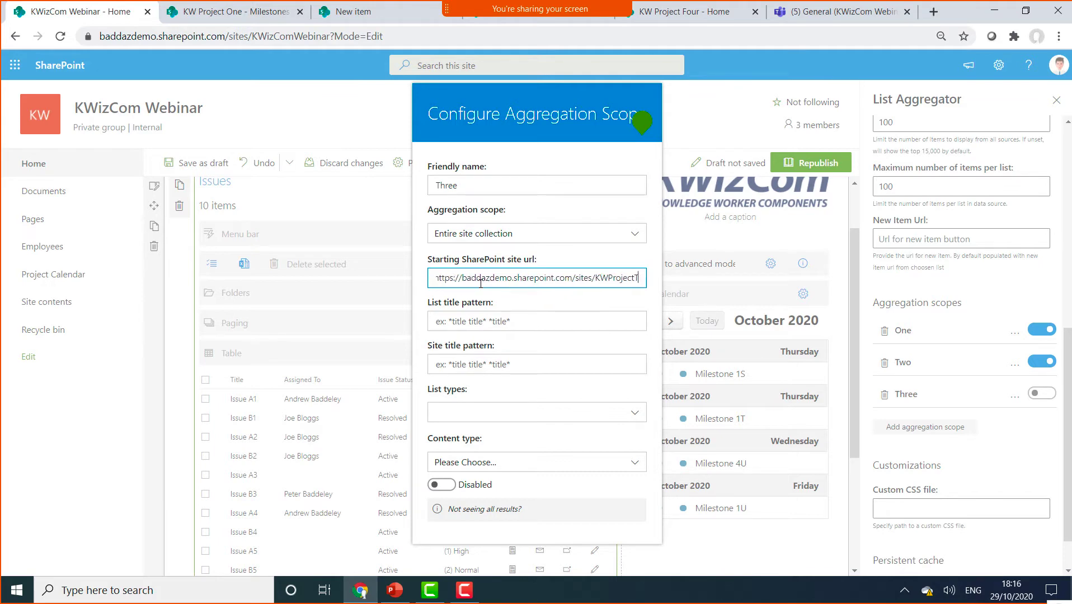
pyautogui.write('hree')
# Set the list title pattern of scope Three to Issues and enable the scope
pyautogui.click(475, 320)
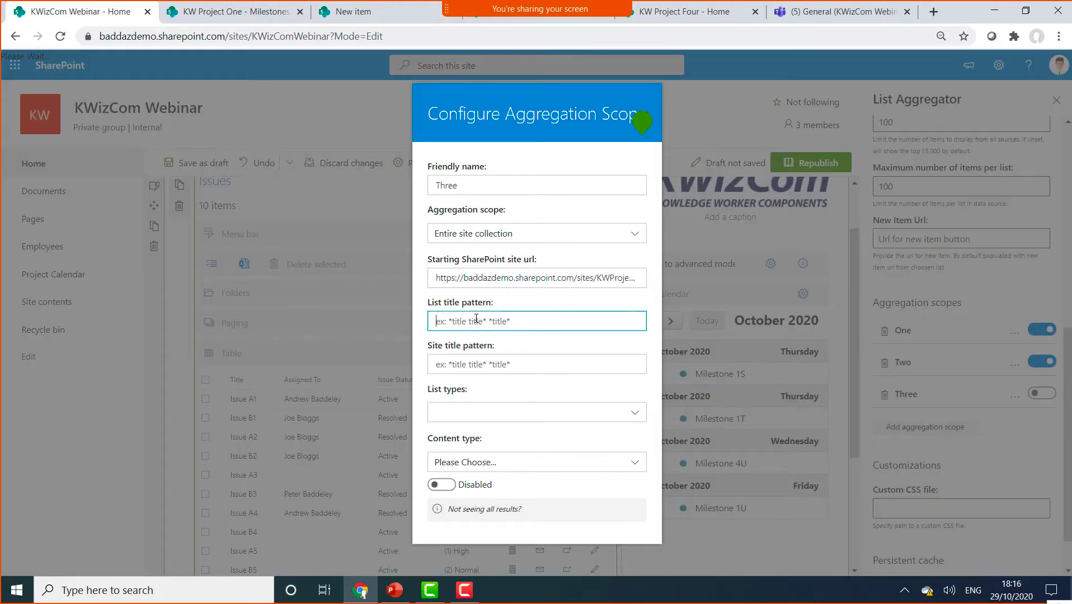
pyautogui.write('Issues')
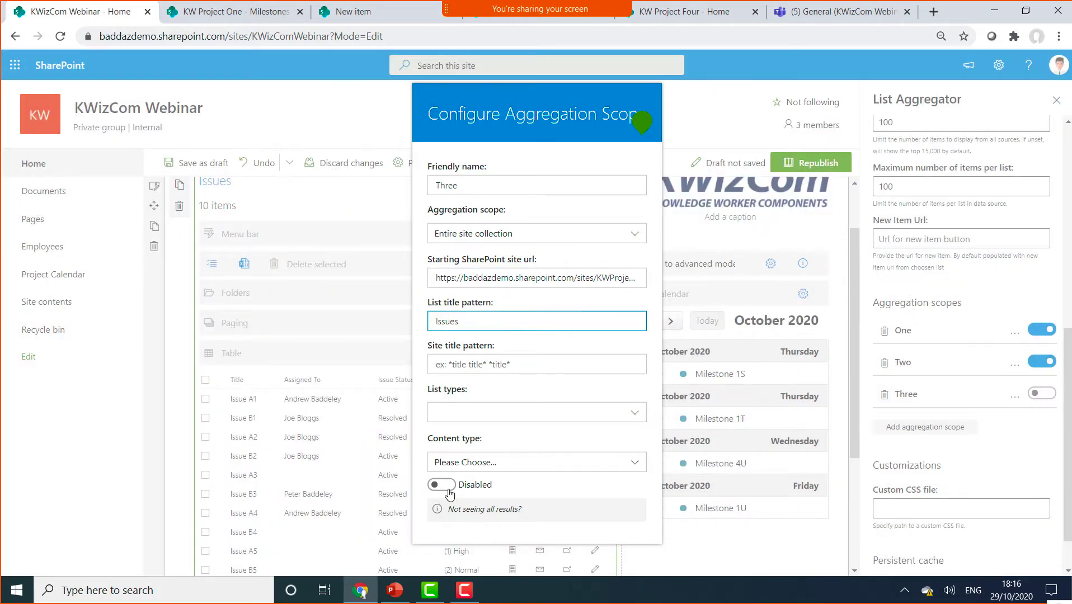
pyautogui.click(448, 488)
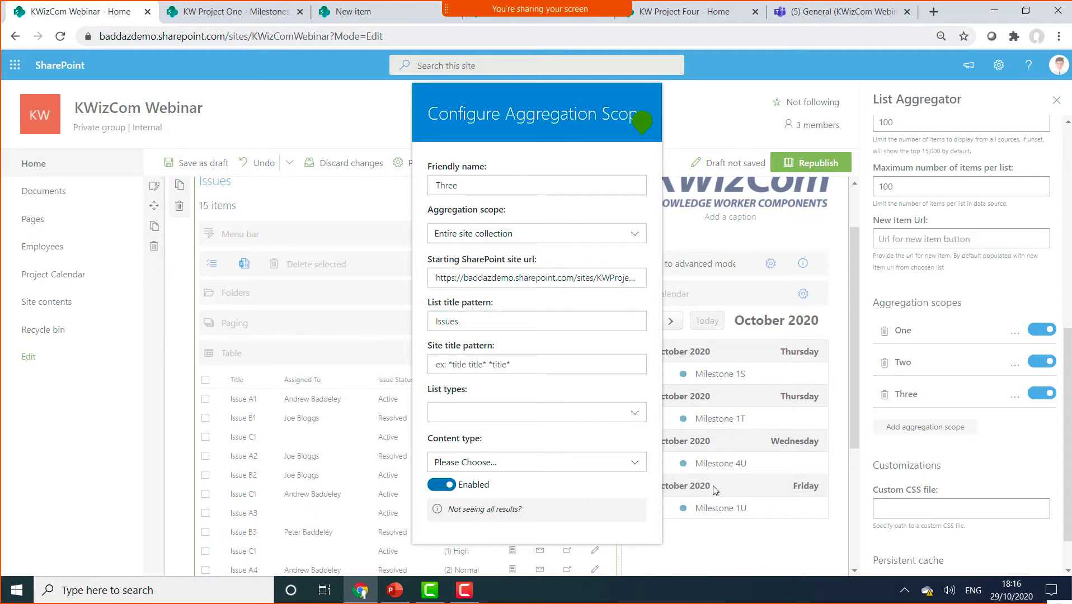
pyautogui.click(893, 480)
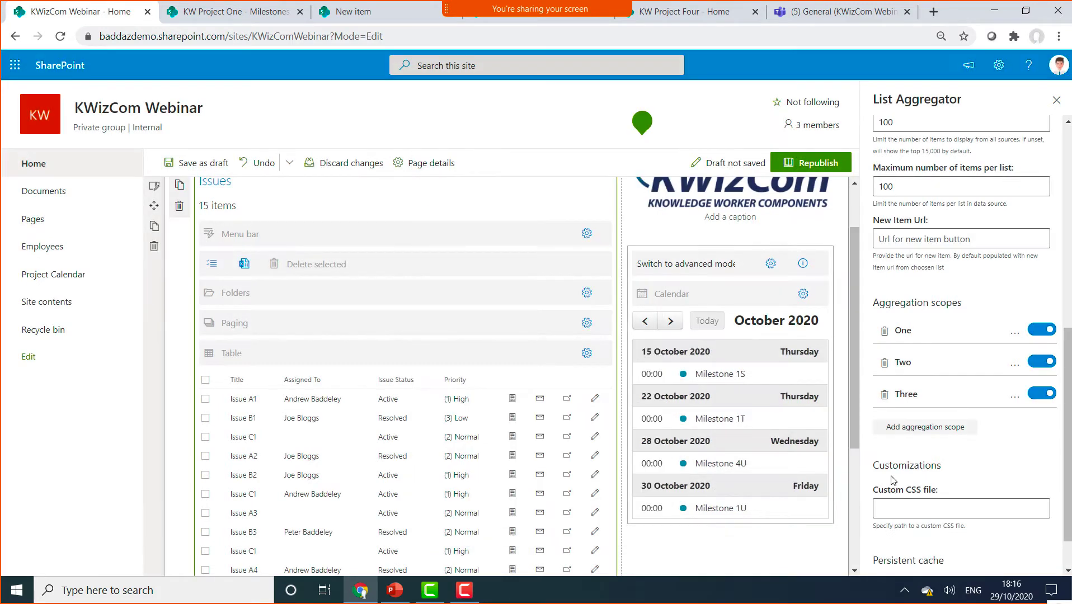
# Add a fourth aggregation scope with the friendly name Four
pyautogui.click(915, 428)
pyautogui.tripleClick(492, 183)
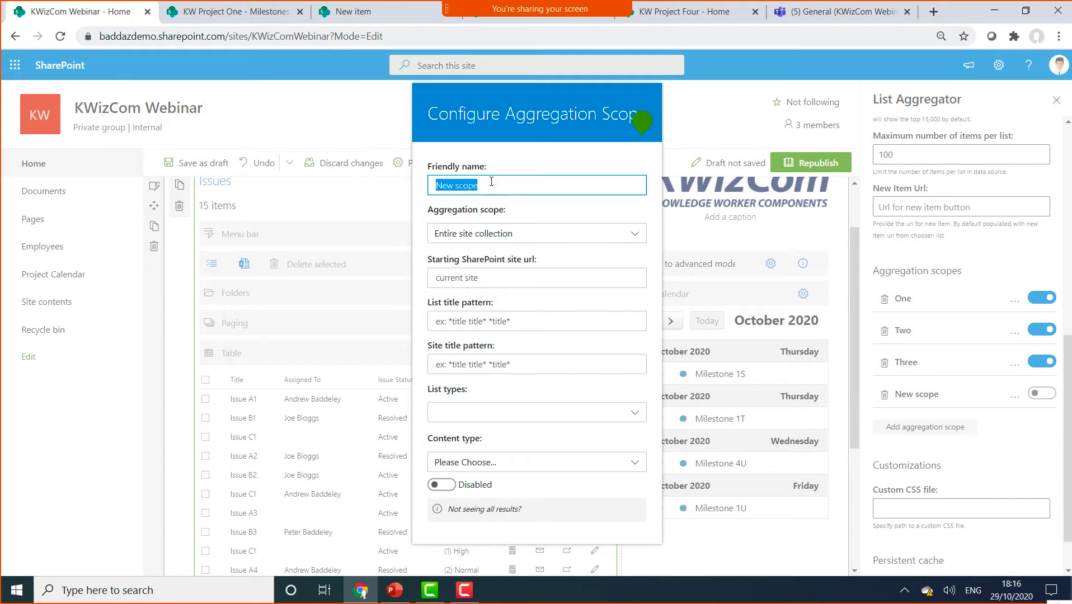
pyautogui.write('Four')
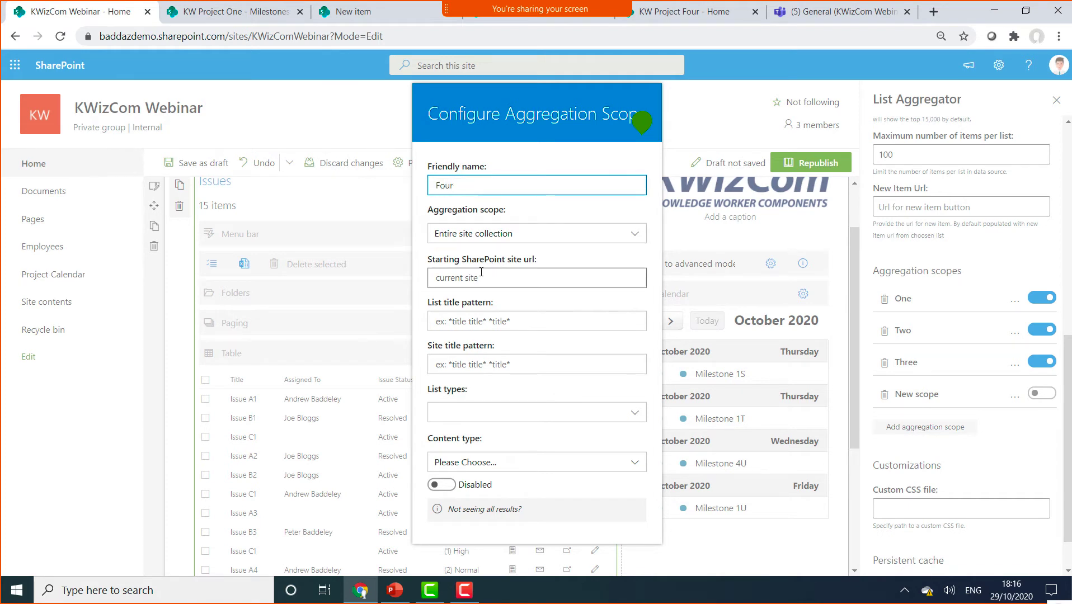
pyautogui.click(480, 271)
pyautogui.write('https://baddazdemo.sharepoint.com/sites/KWProjectFour')
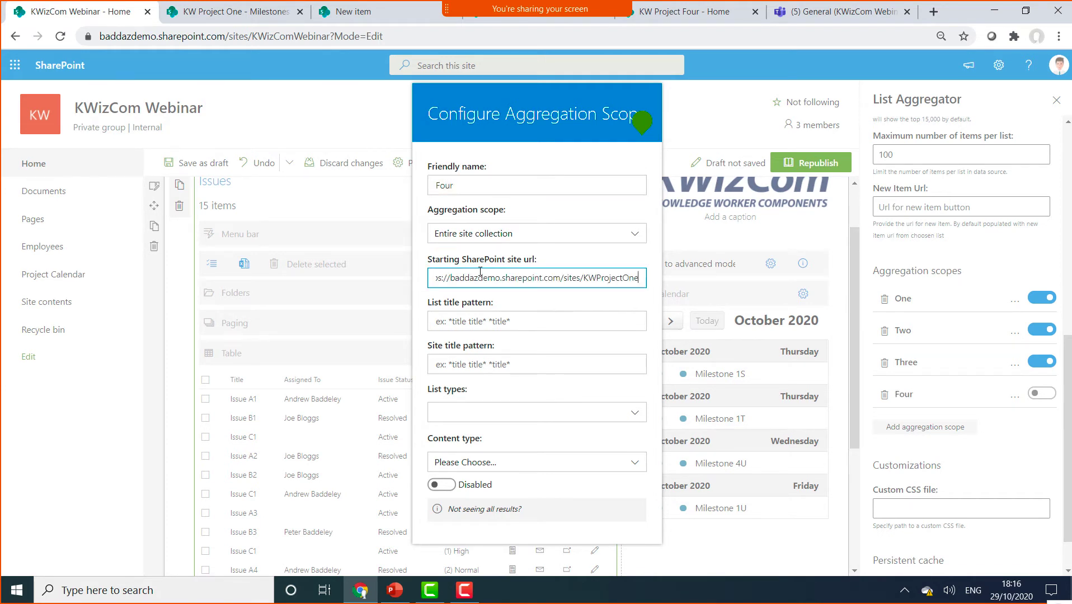
pyautogui.press('BackSpace')
pyautogui.press('BackSpace')
pyautogui.press('BackSpace')
pyautogui.press('BackSpace')
pyautogui.press('BackSpace')
pyautogui.write('ur')
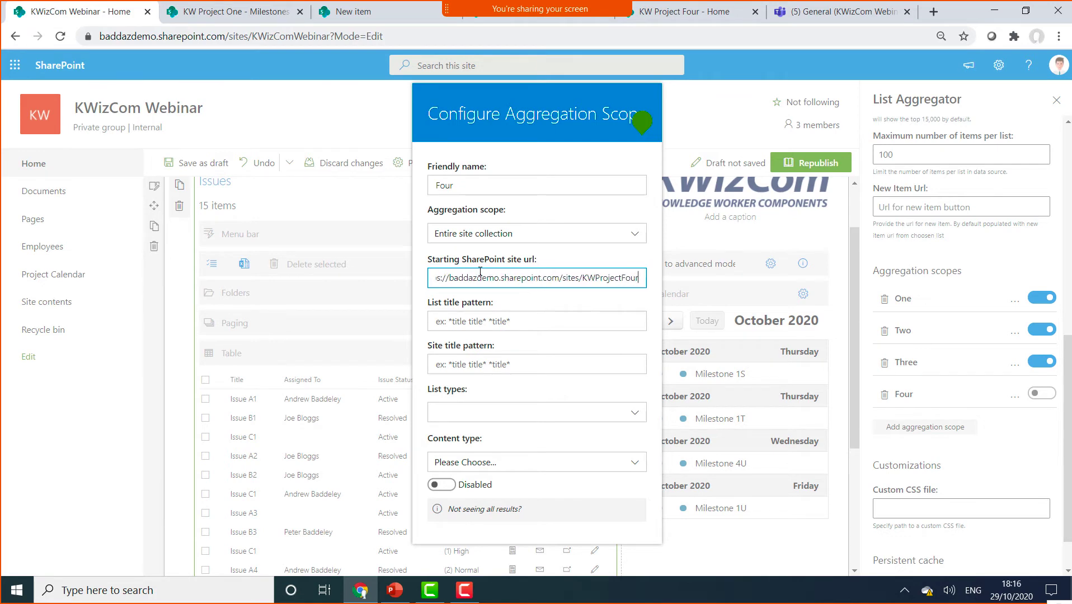
# Set the list title pattern of scope Four to Issues and enable the scope
pyautogui.click(506, 318)
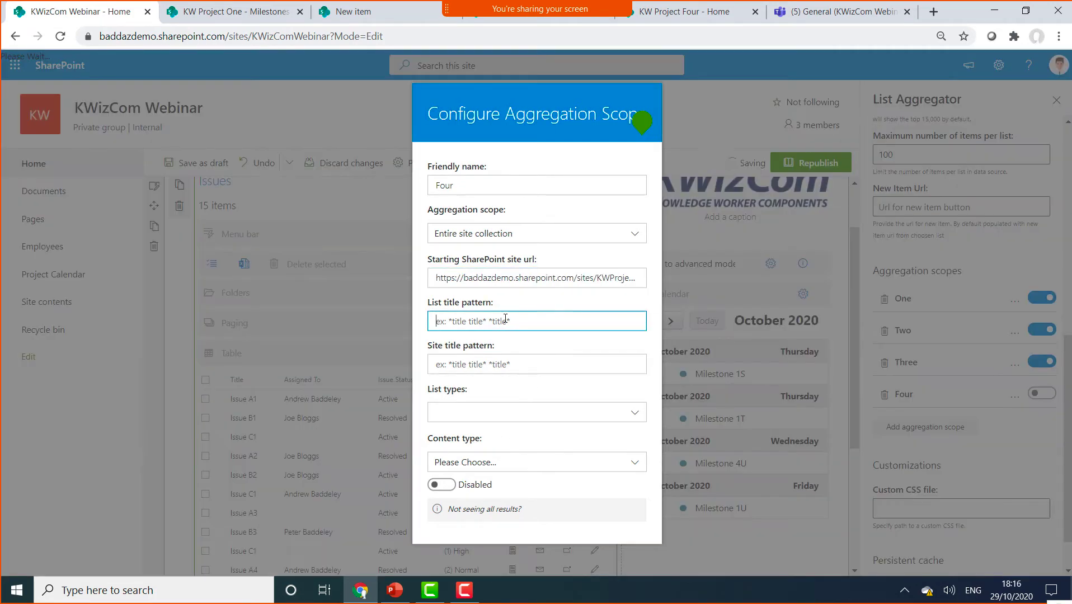
pyautogui.write('Issues')
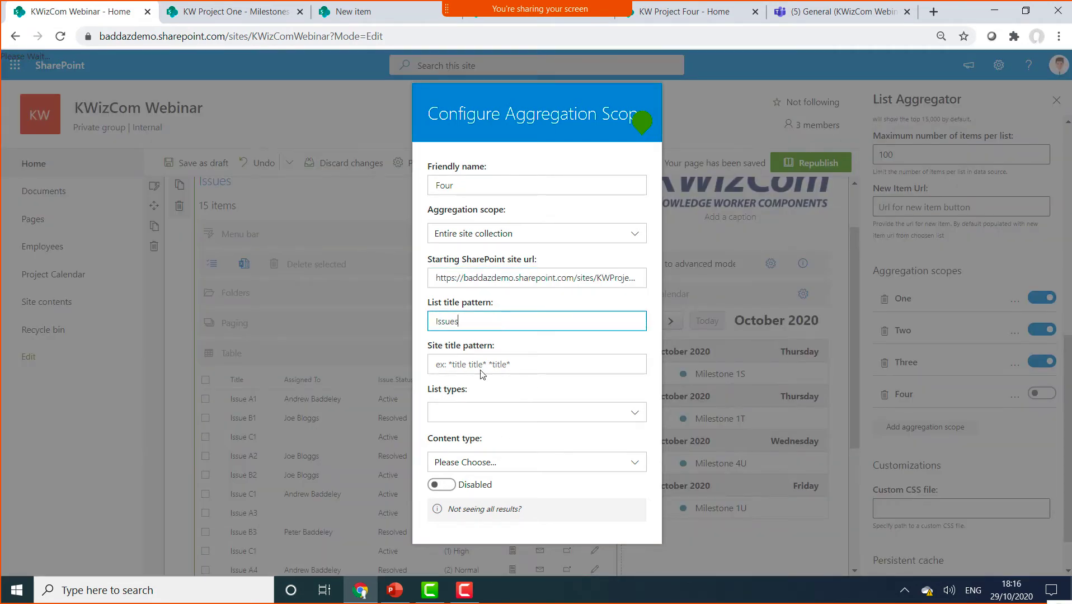
pyautogui.click(443, 485)
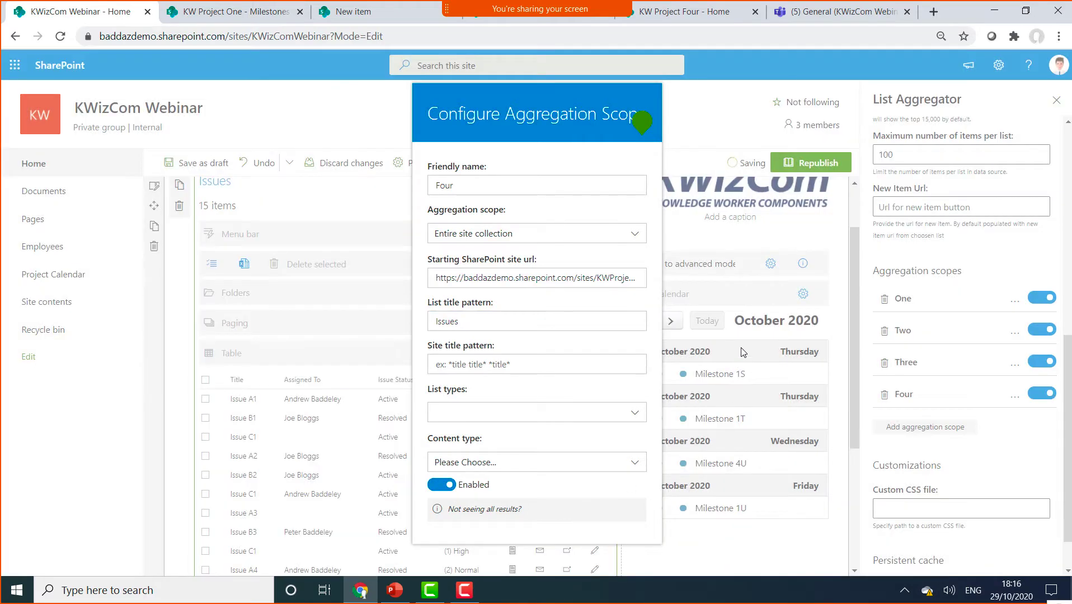
# Close the settings of scope Four and the List Aggregator web part and review the aggregated Issues list on the page
pyautogui.click(782, 537)
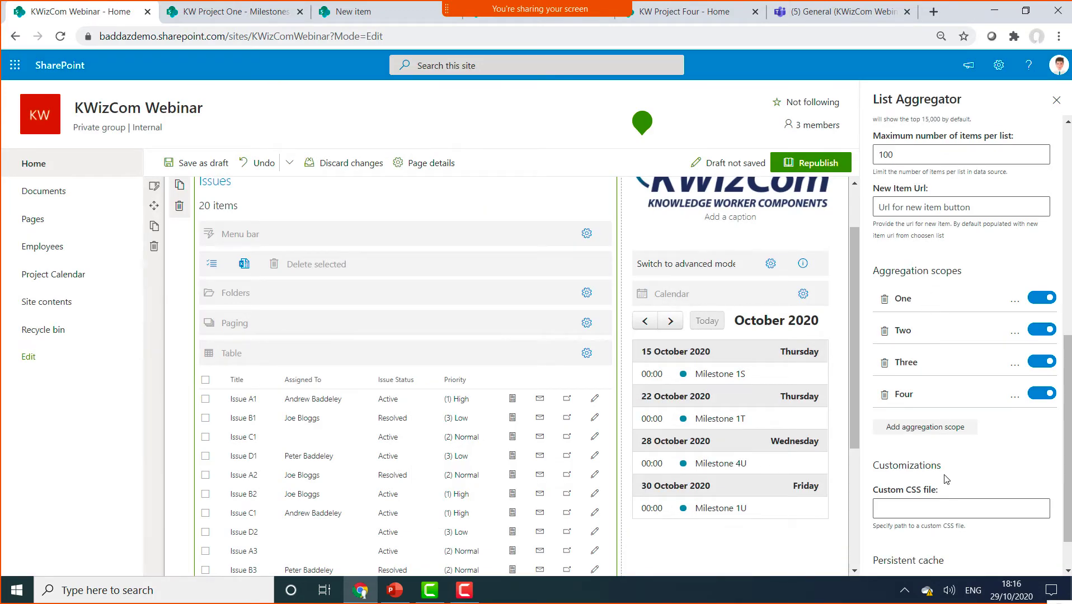
pyautogui.click(1057, 100)
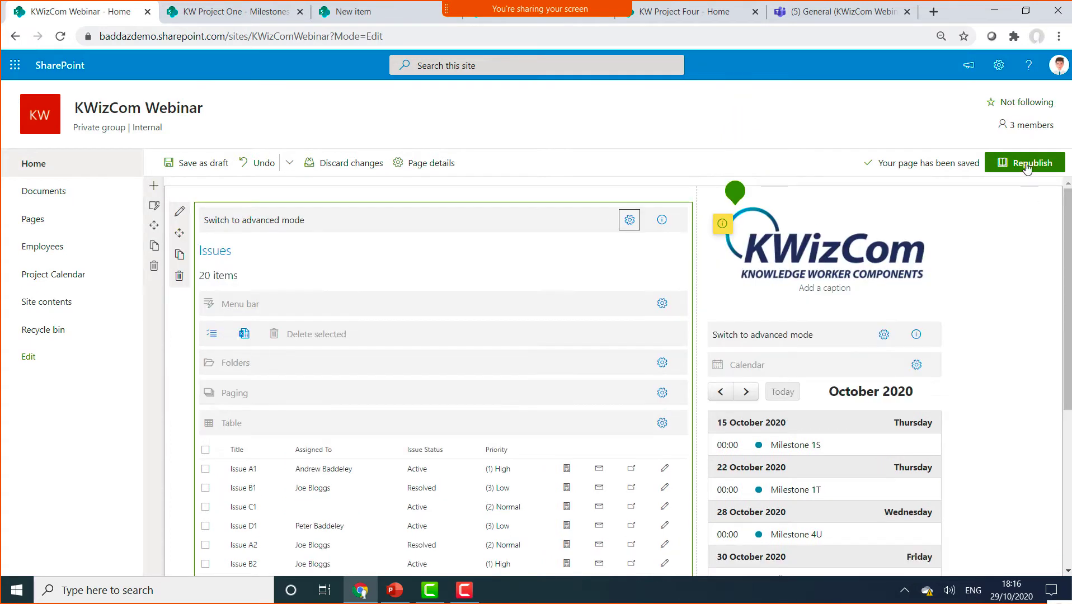
pyautogui.moveTo(1069, 248); pyautogui.dragTo(1065, 368)
pyautogui.scroll(3, 1065, 368)
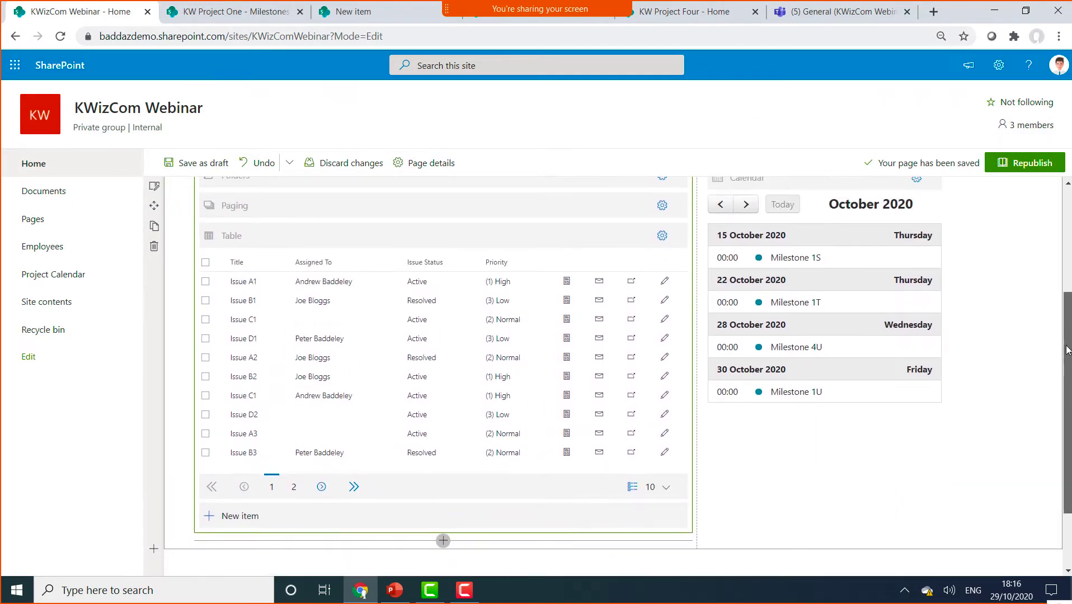
pyautogui.scroll(2, 610, 375)
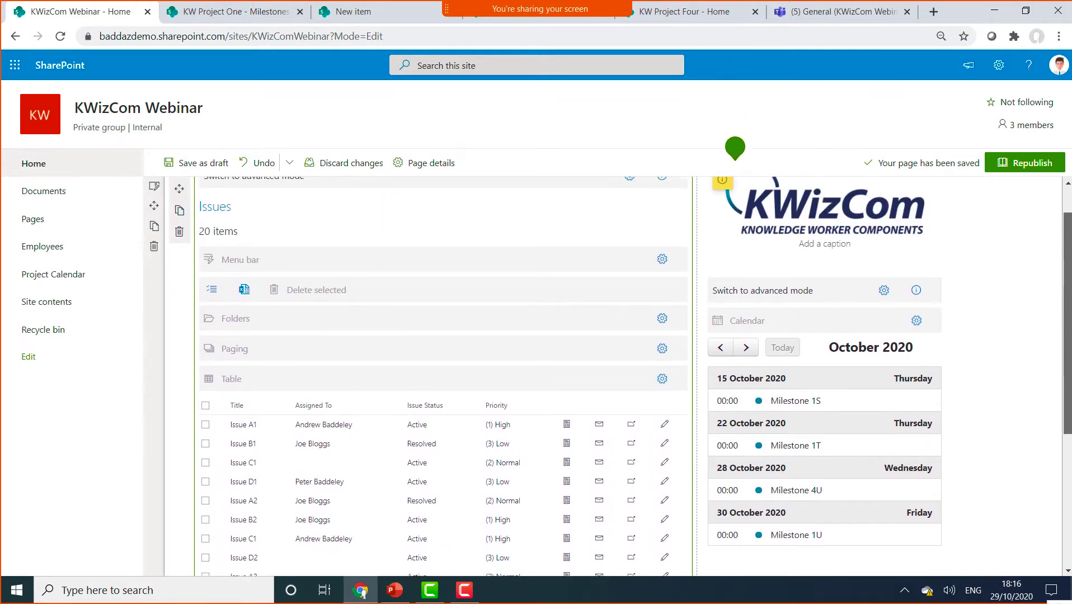
pyautogui.scroll(-1, 1069, 255)
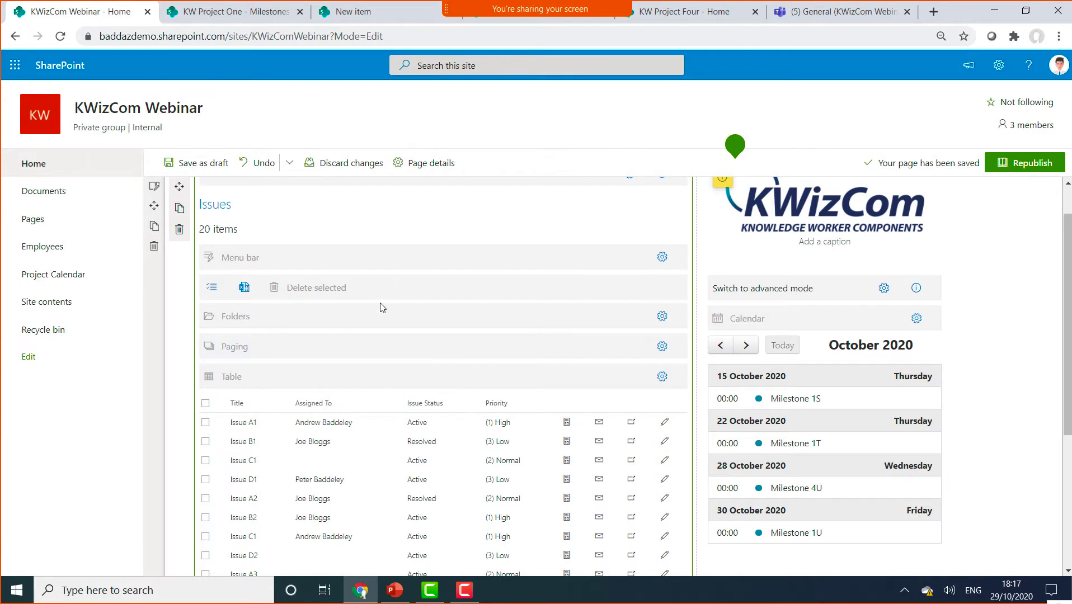
pyautogui.scroll(1, 379, 306)
# Examine the Menu bar settings, the template features and the Table display settings of the Issues web part in simple mode
pyautogui.click(662, 303)
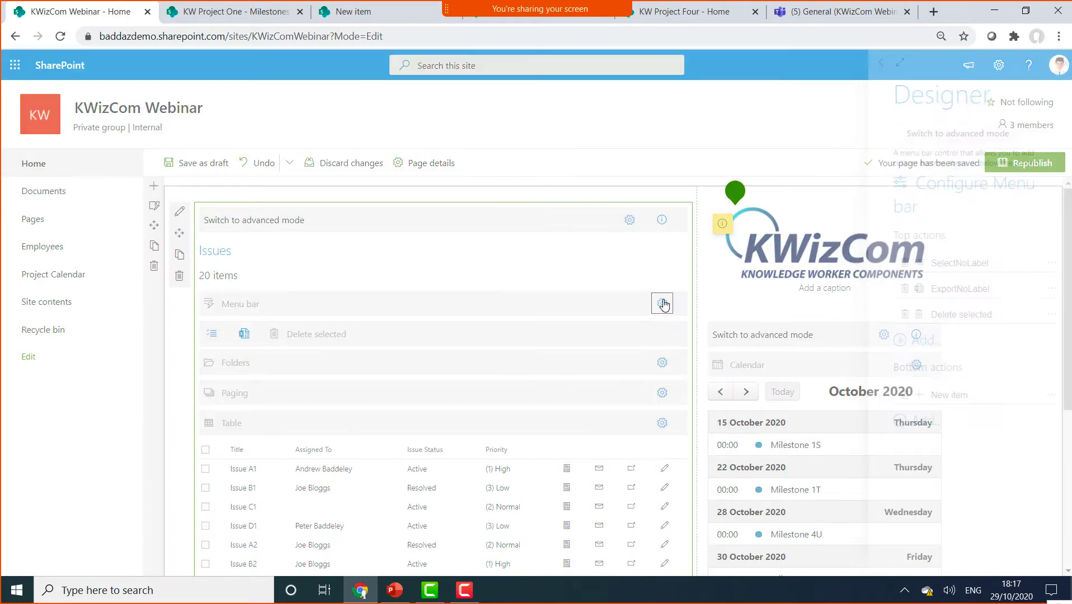
pyautogui.click(662, 304)
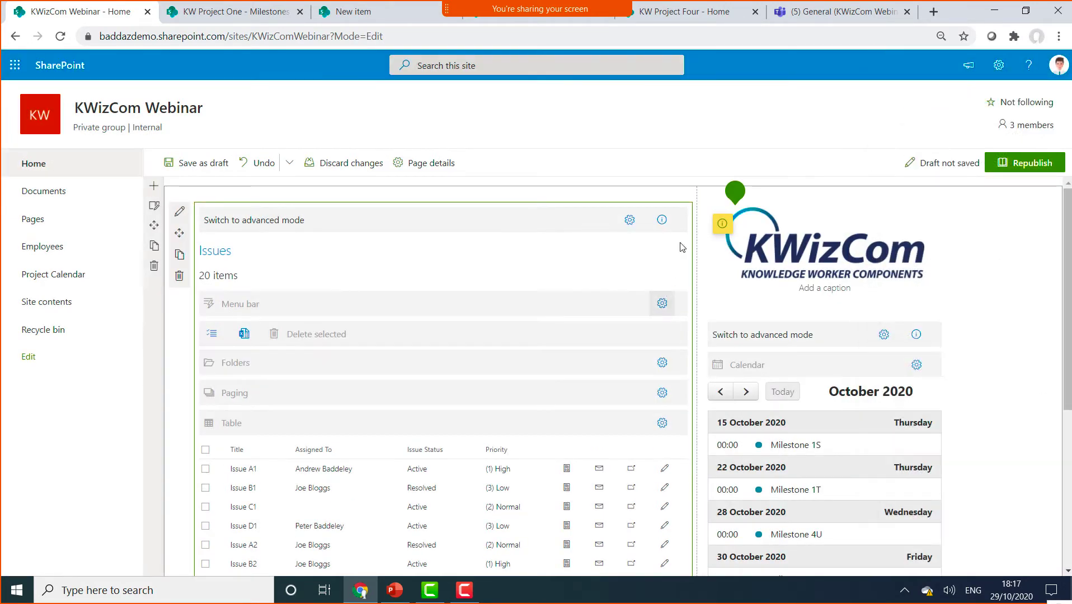
pyautogui.click(631, 222)
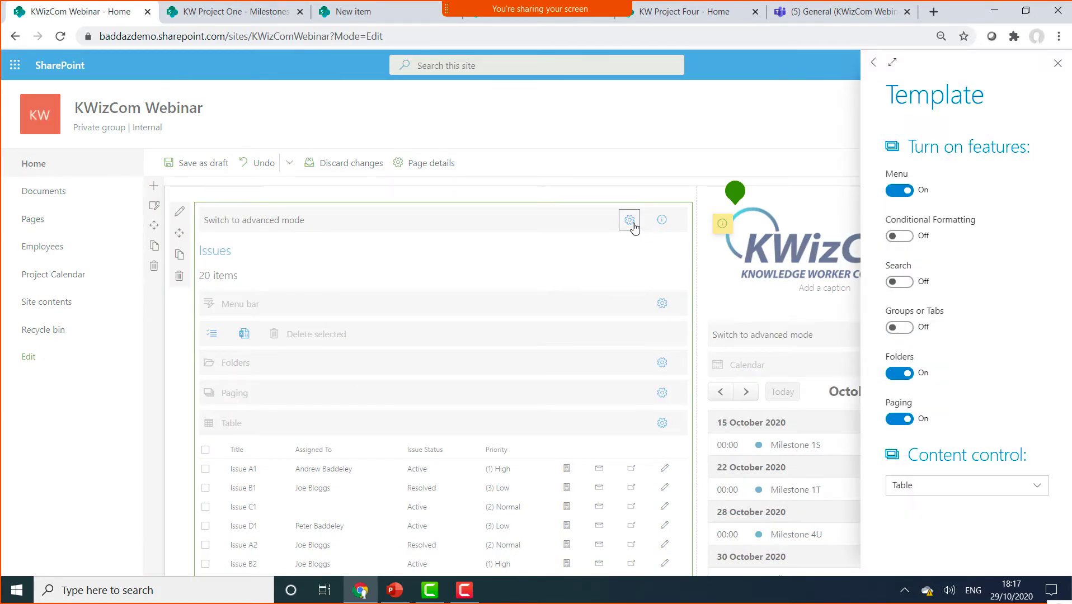
pyautogui.click(632, 224)
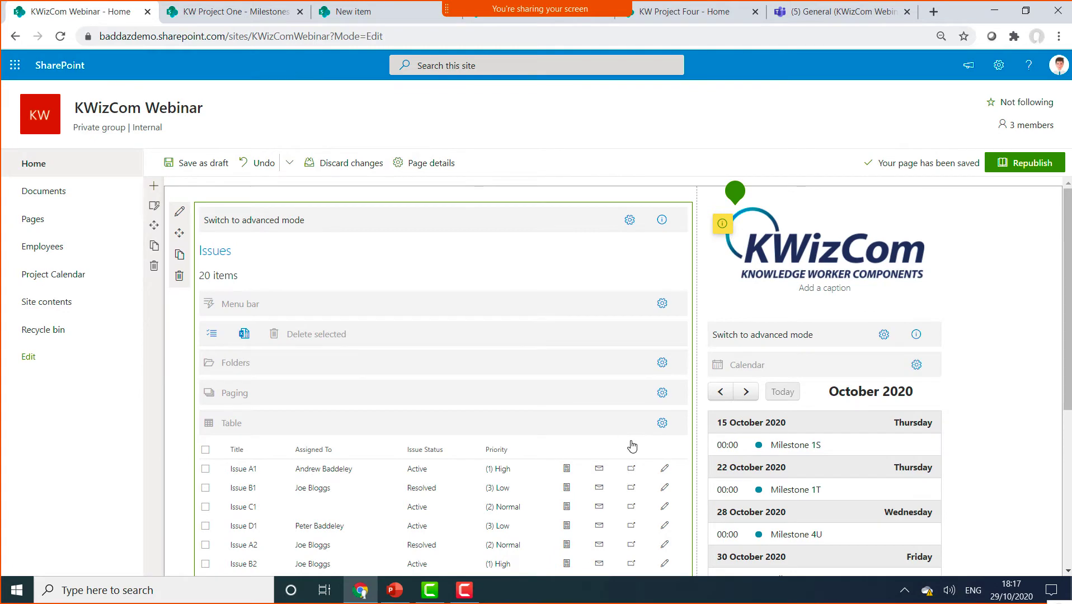
pyautogui.click(669, 423)
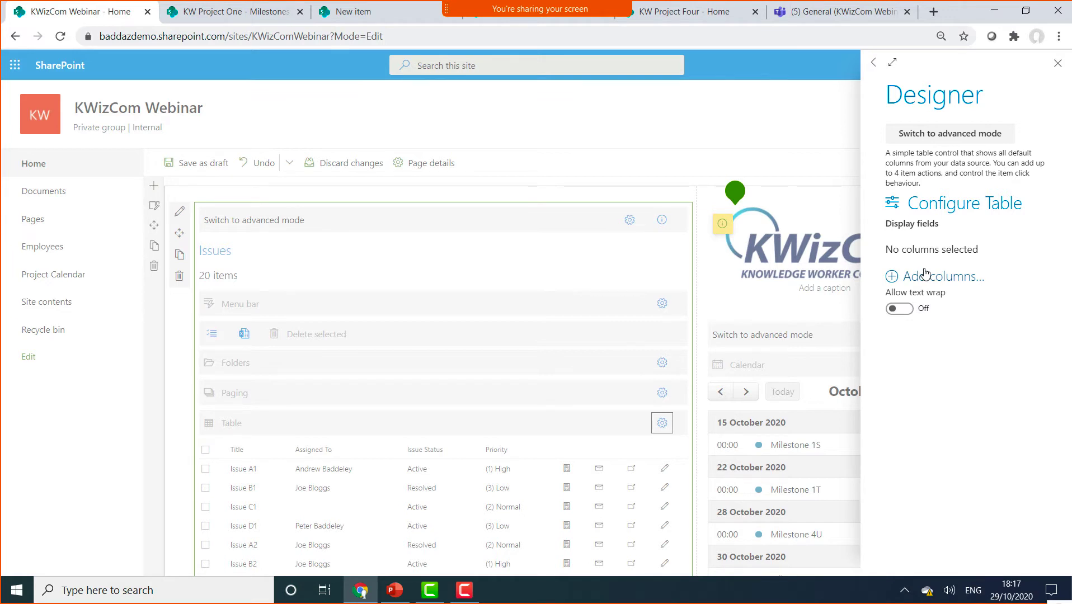
pyautogui.click(1057, 63)
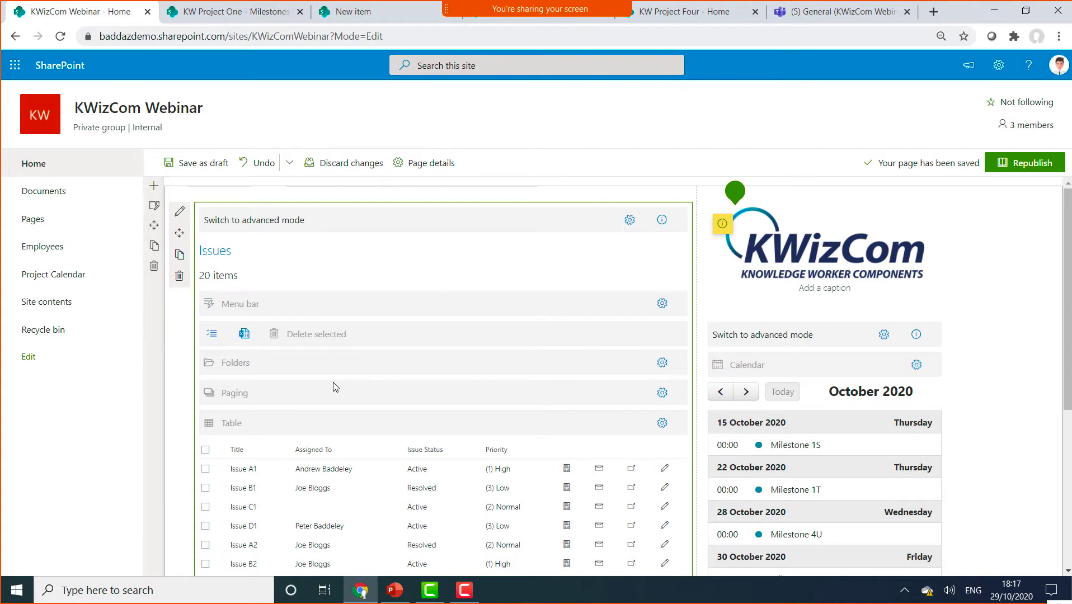
# Switch the Issues web part to advanced mode and change its Table control to List
pyautogui.click(266, 220)
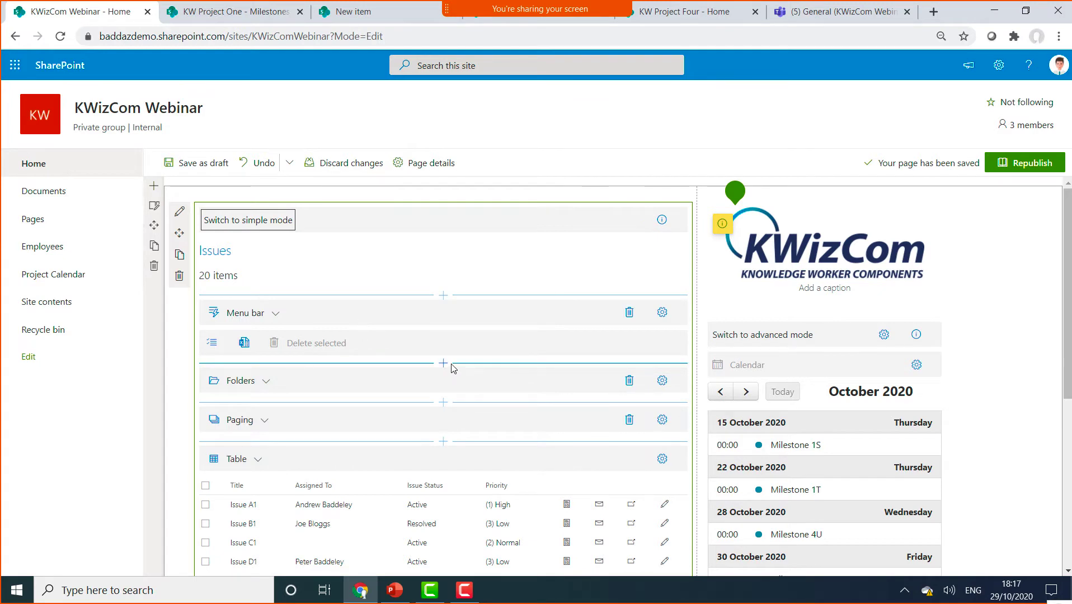
pyautogui.scroll(-3, 450, 367)
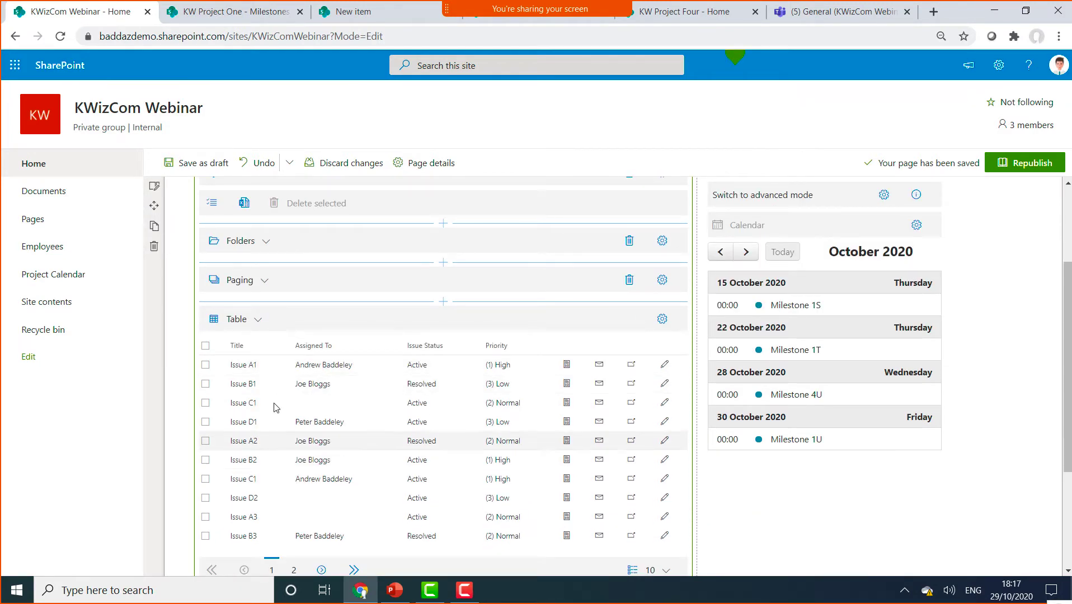
pyautogui.click(258, 320)
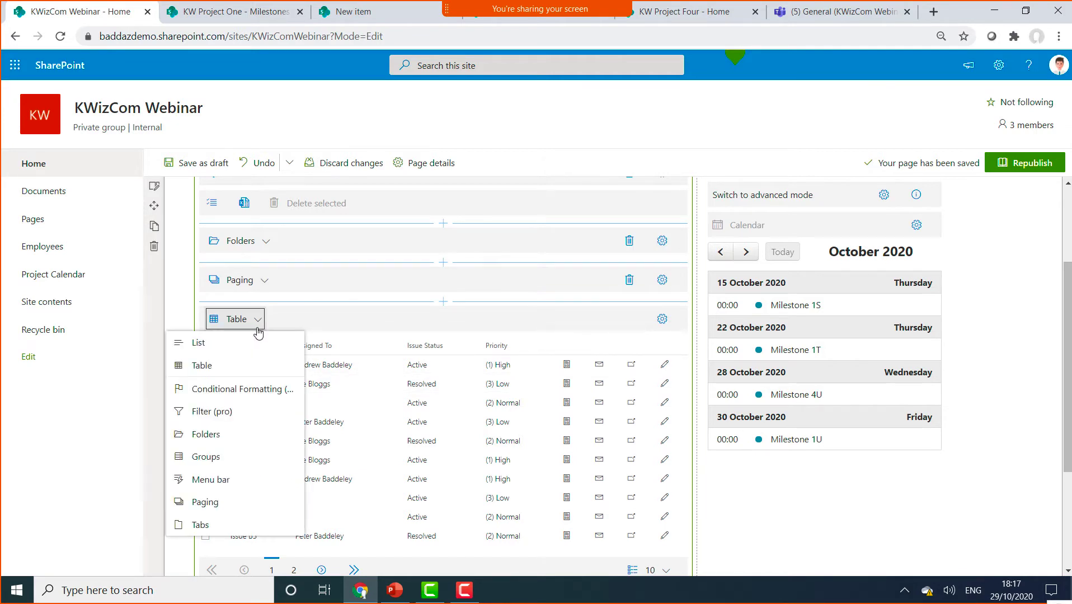
pyautogui.click(211, 346)
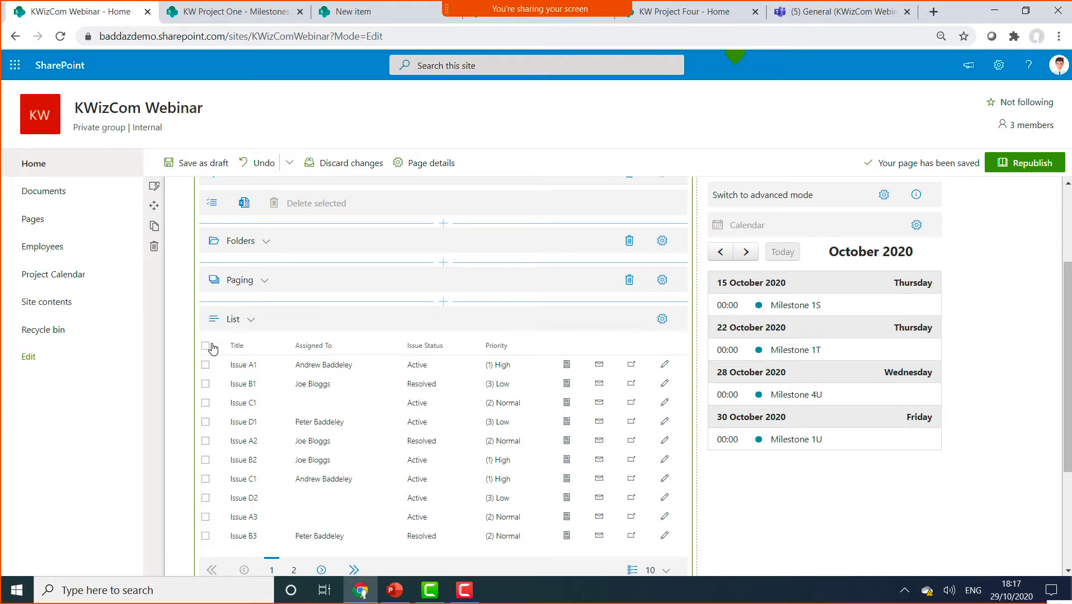
# Replace the sub title text of the List control with the Priority column and close the designer
pyautogui.click(663, 320)
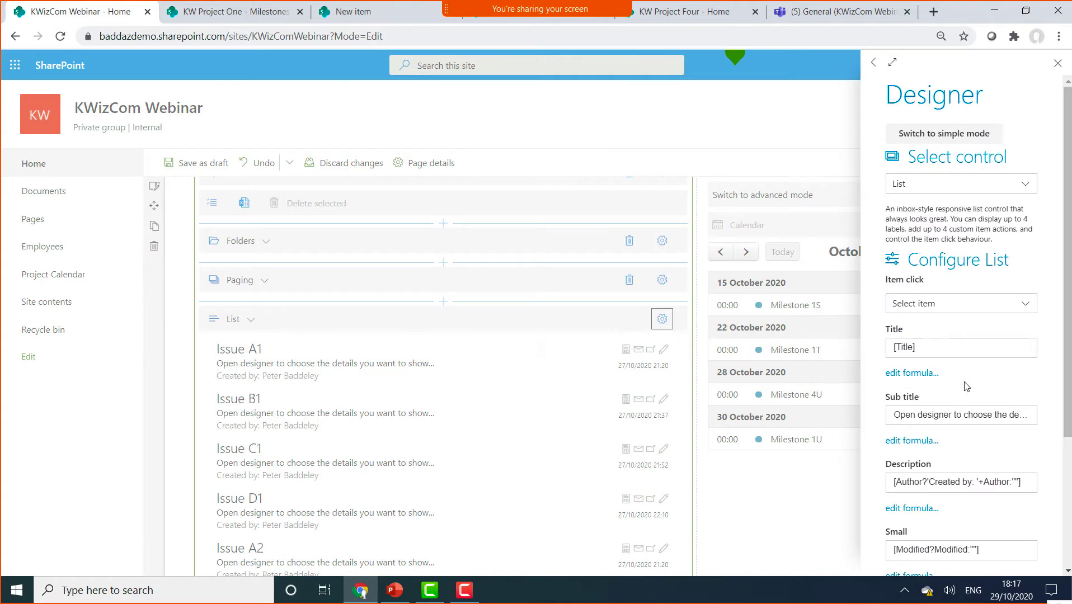
pyautogui.tripleClick(902, 396)
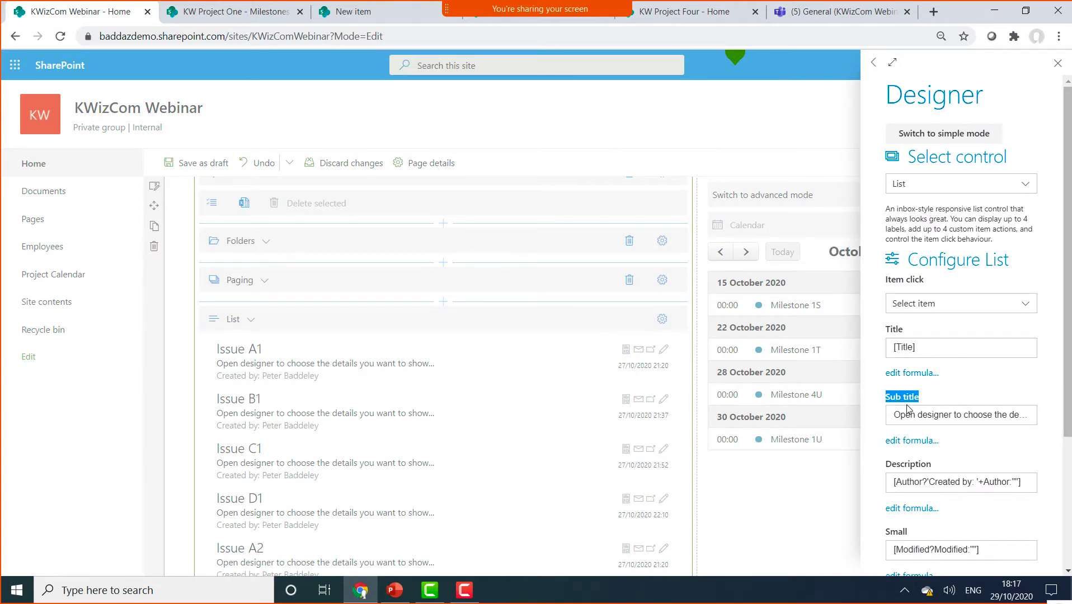
pyautogui.click(912, 441)
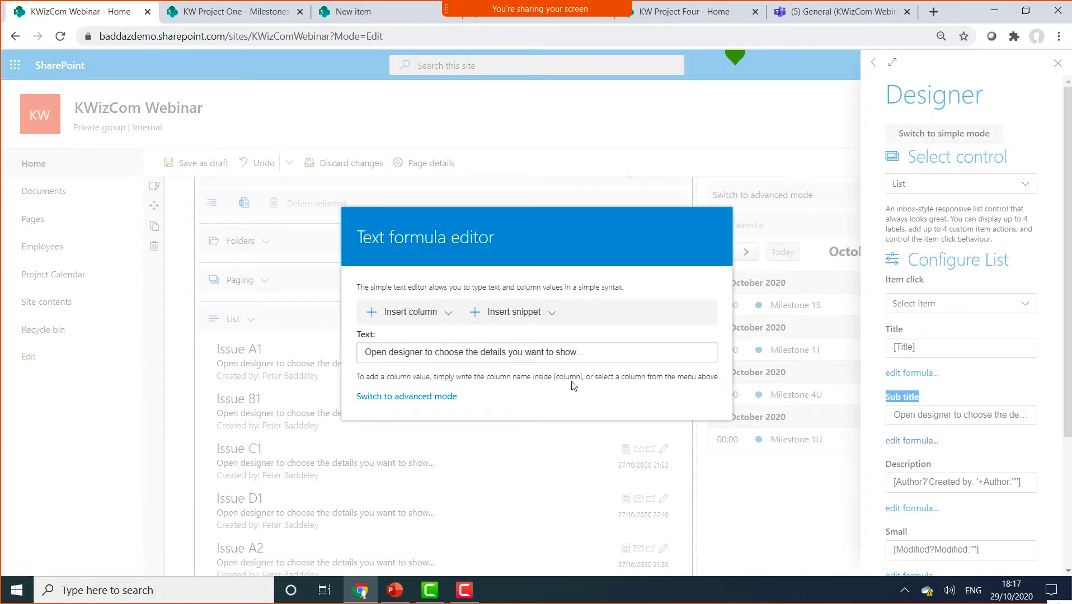
pyautogui.moveTo(613, 356); pyautogui.dragTo(329, 361)
pyautogui.press('Delete')
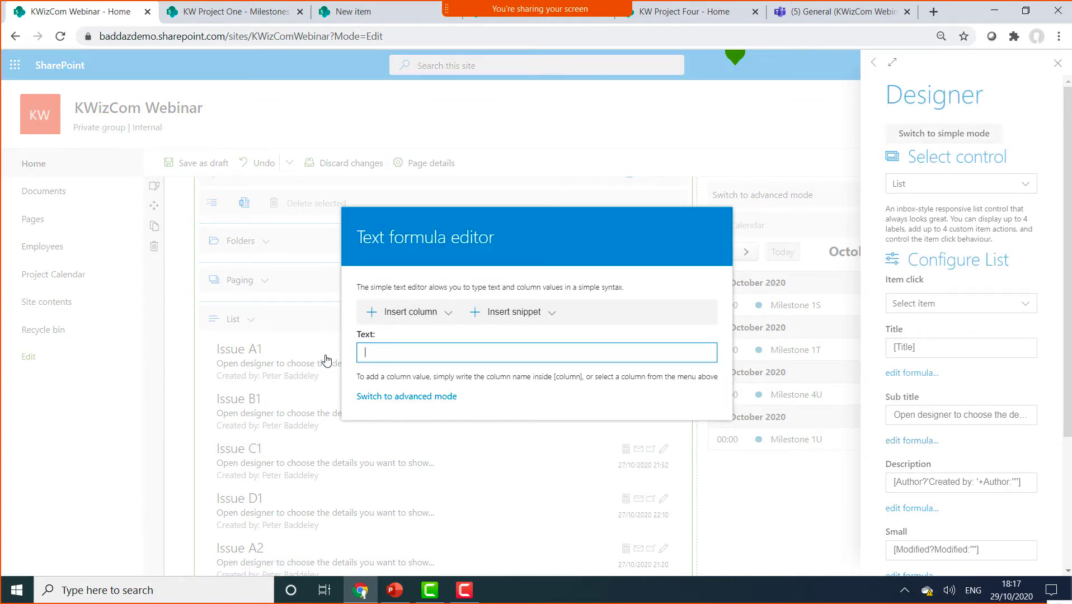
pyautogui.click(421, 312)
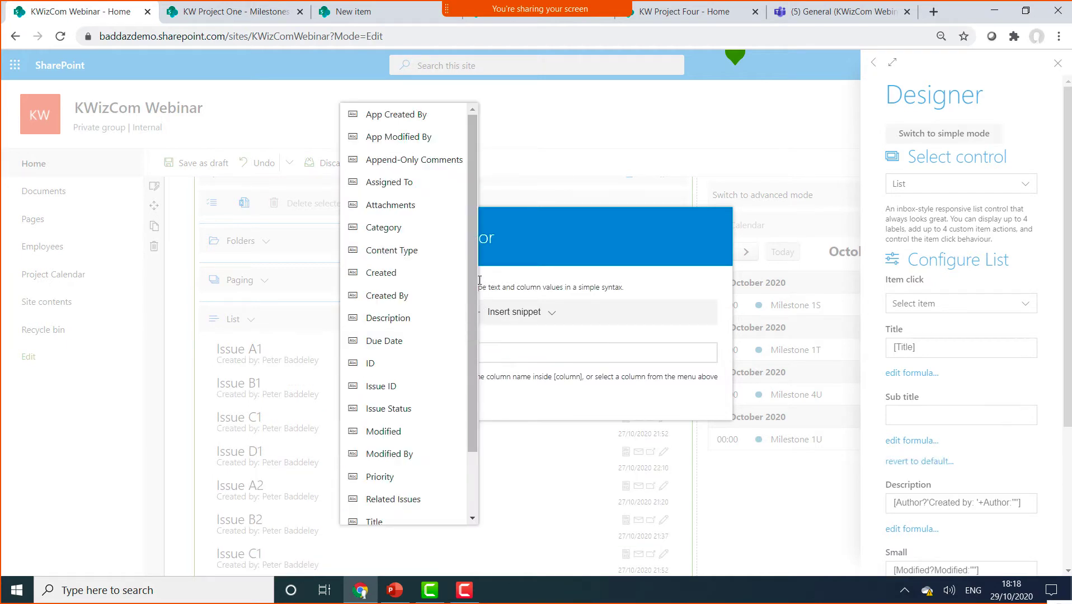
pyautogui.moveTo(474, 267); pyautogui.dragTo(480, 352)
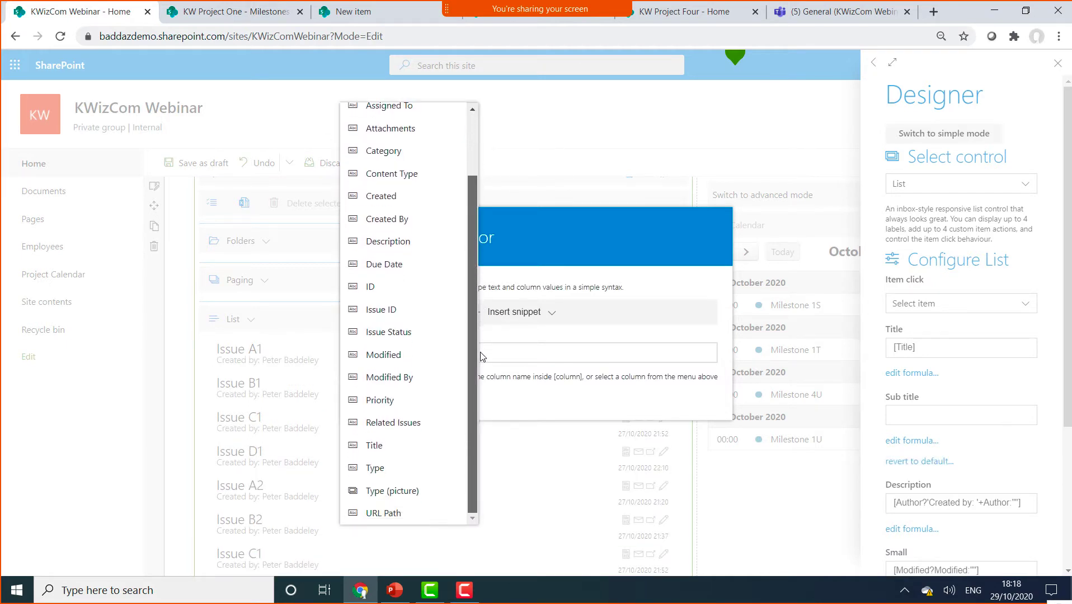
pyautogui.click(397, 404)
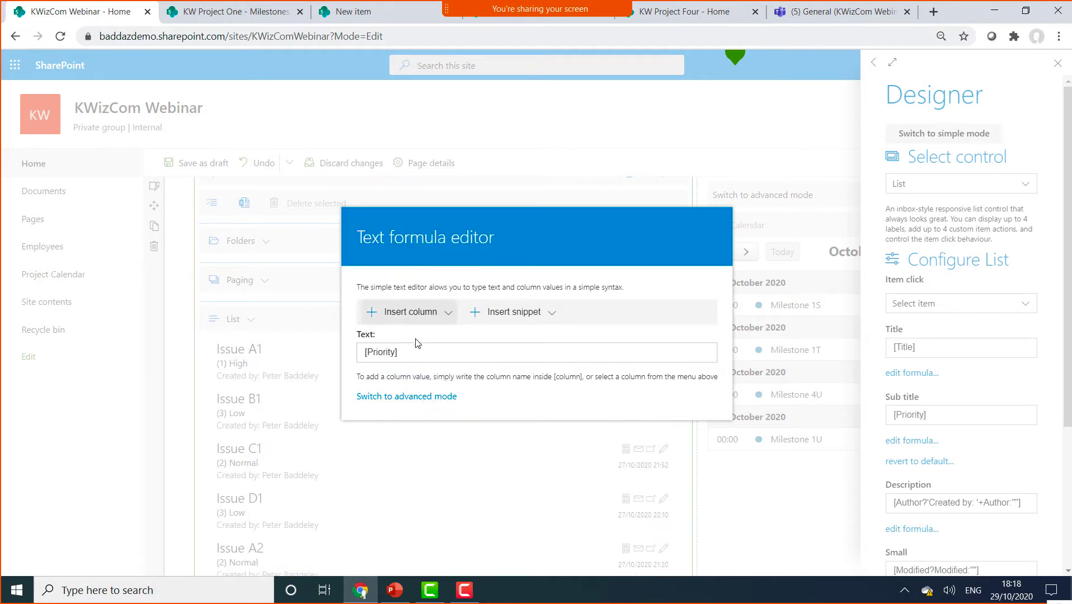
pyautogui.click(751, 500)
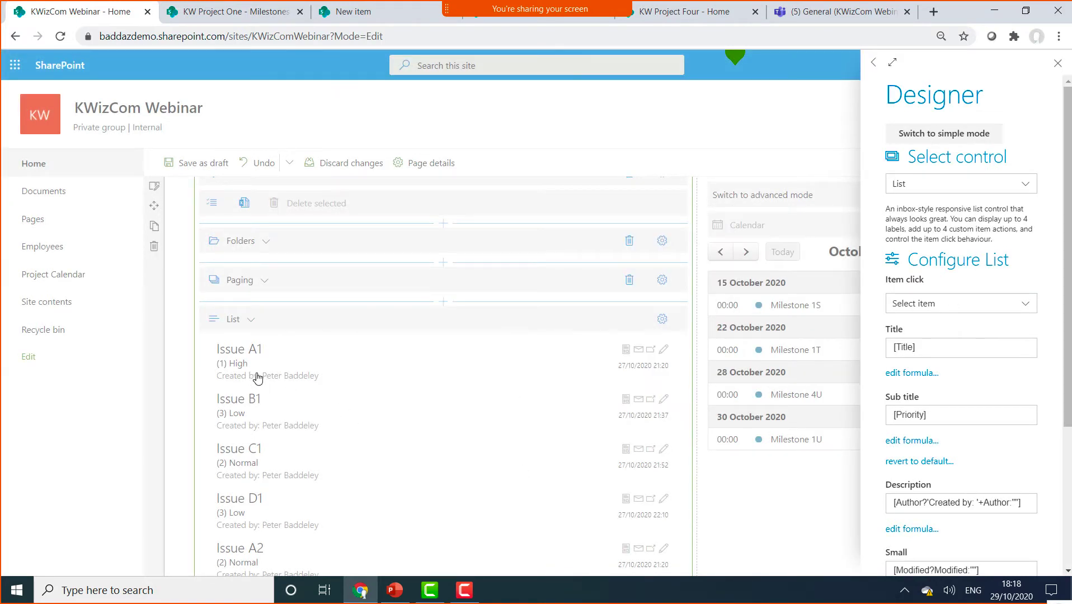
pyautogui.click(1057, 64)
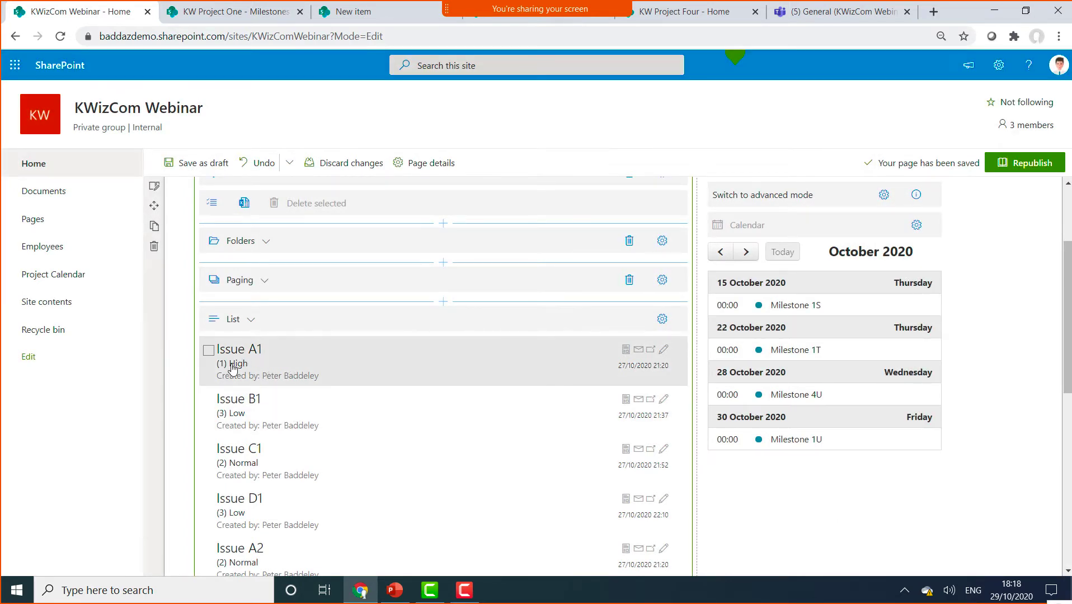
# Insert a Tabs control between the Paging and List controls of the Issues web part
pyautogui.scroll(3, 333, 390)
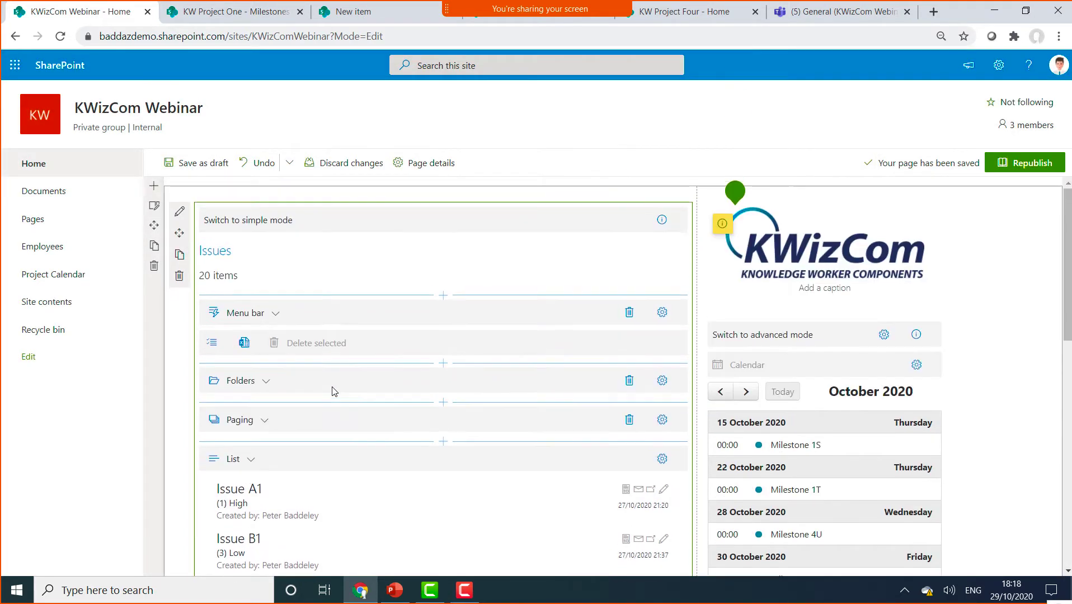
pyautogui.click(444, 443)
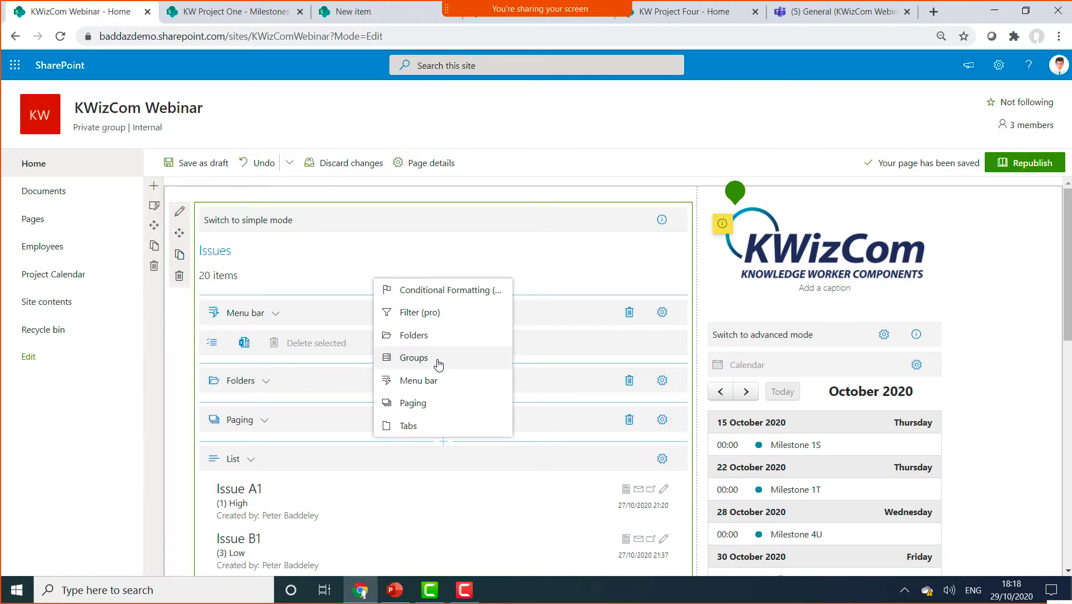
pyautogui.click(403, 427)
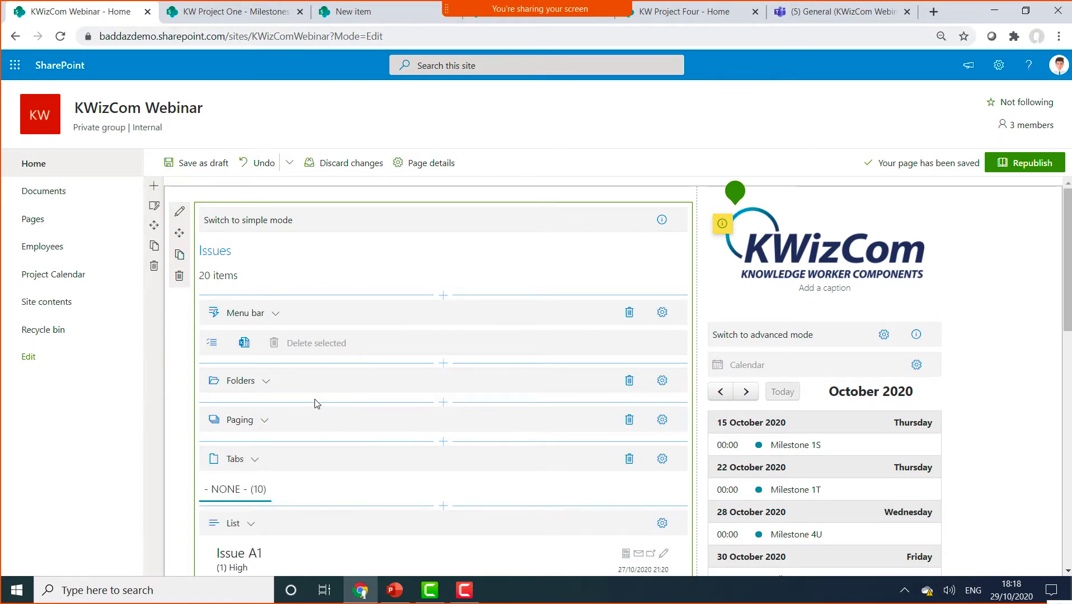
# Group the Tabs control by Site title (mapped), enable Render as tabs and close the designer
pyautogui.scroll(-2, 313, 414)
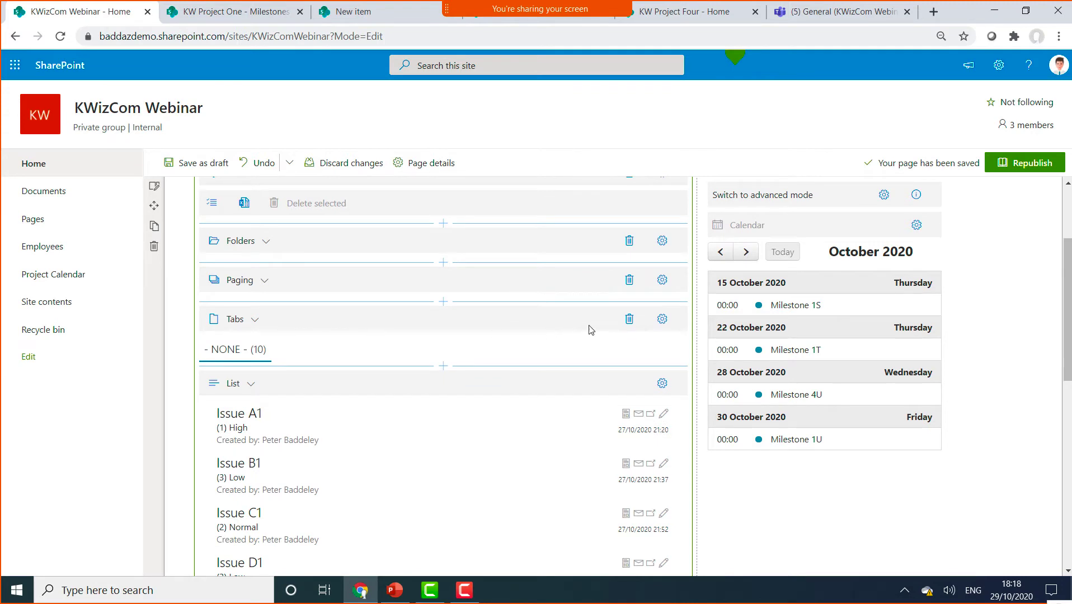
pyautogui.click(663, 319)
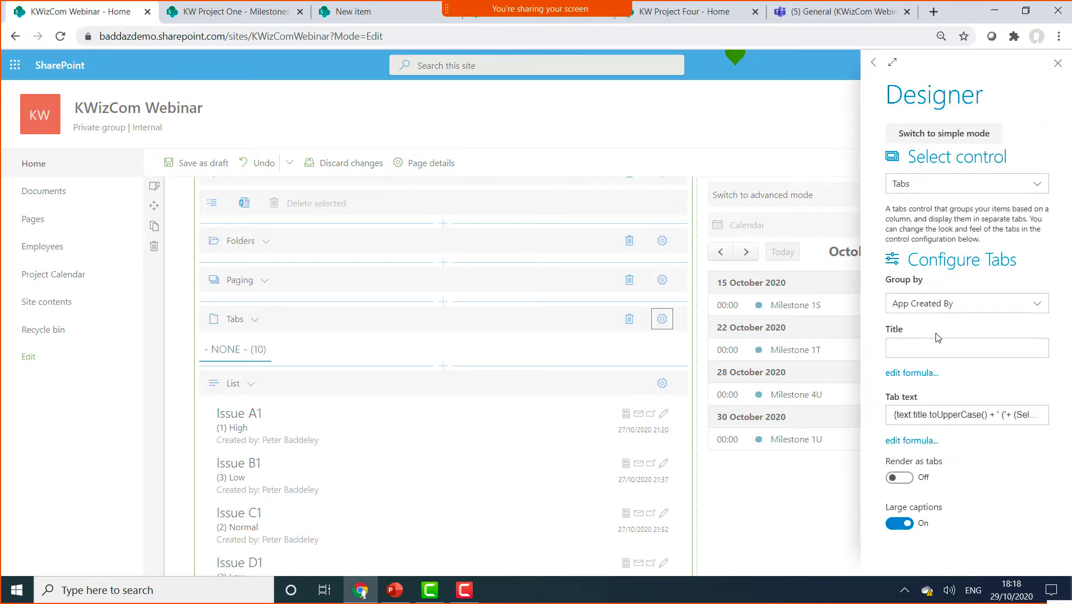
pyautogui.click(991, 304)
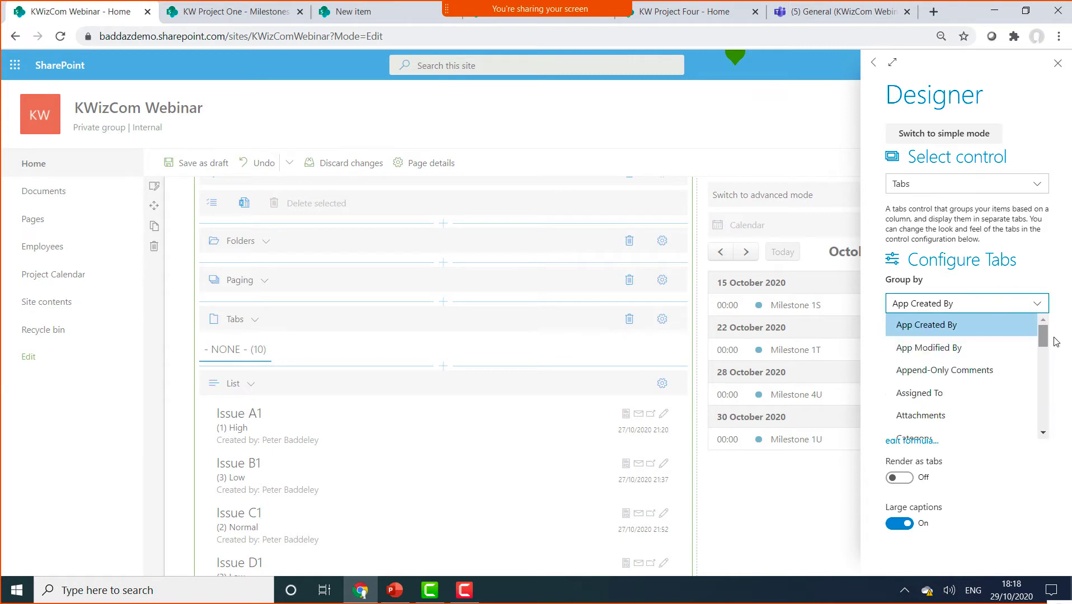
pyautogui.moveTo(1044, 335); pyautogui.dragTo(1045, 417)
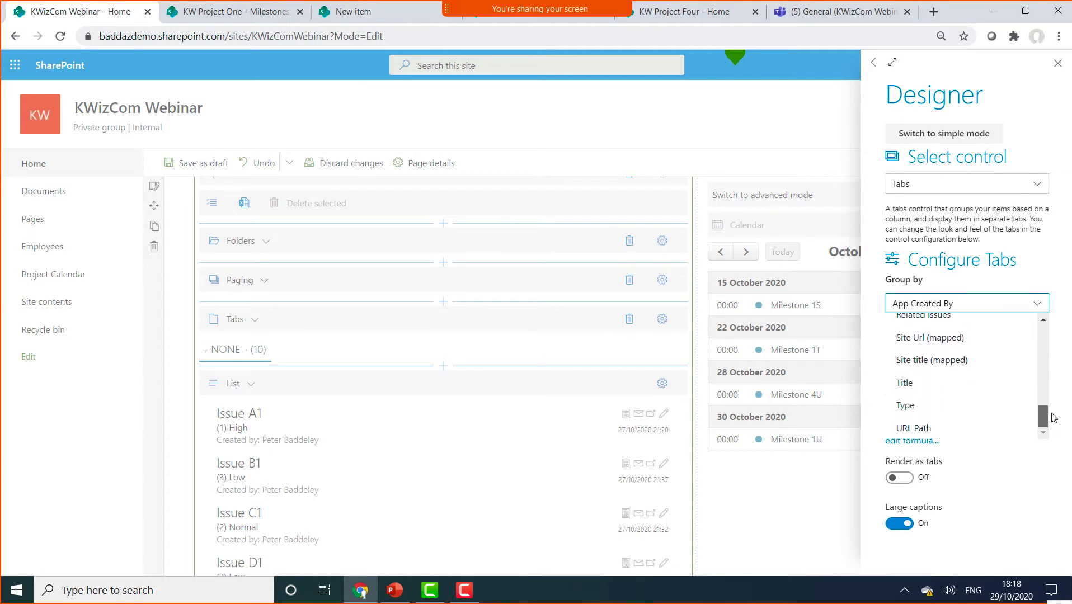
pyautogui.click(944, 361)
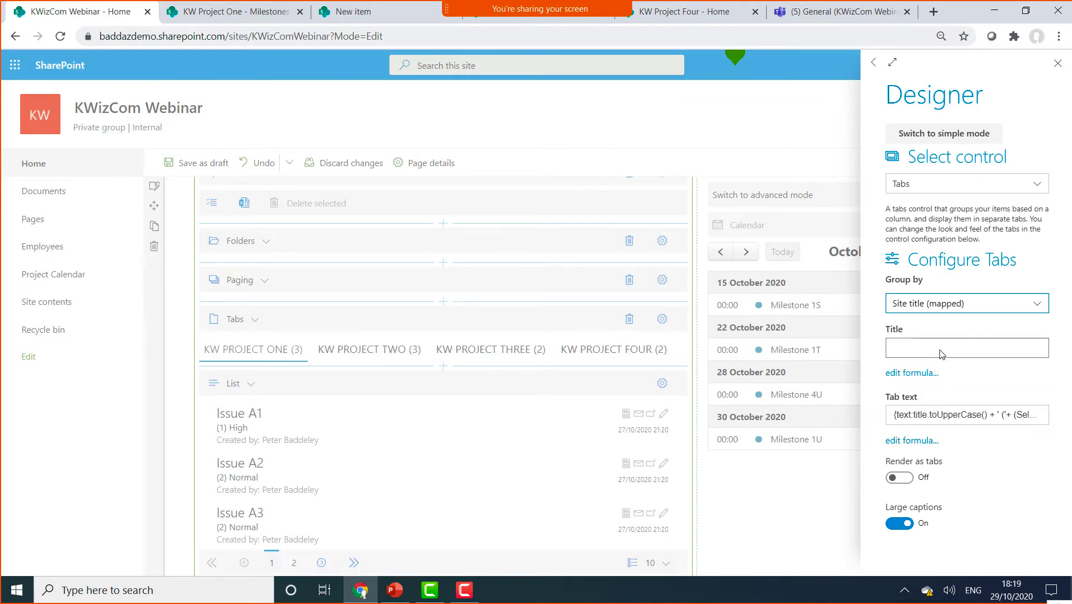
pyautogui.click(898, 478)
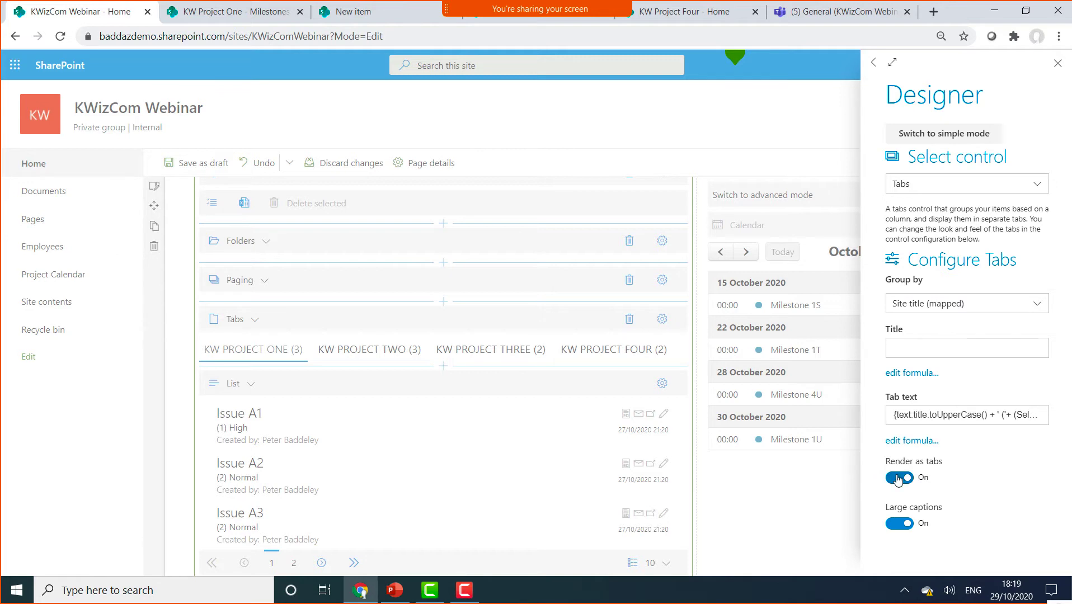
pyautogui.click(1058, 62)
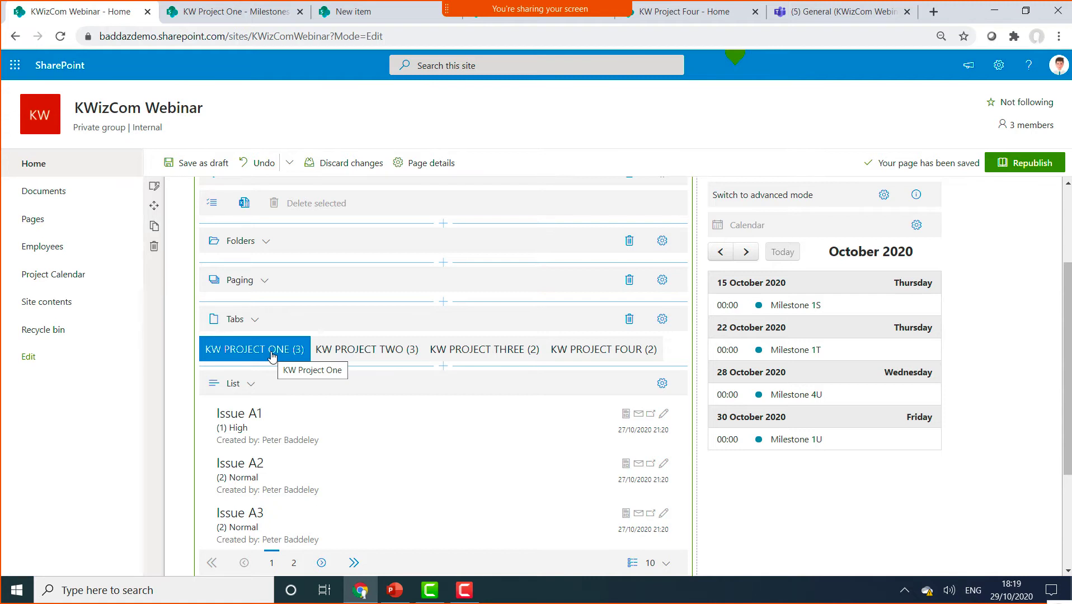
pyautogui.scroll(3, 203, 237)
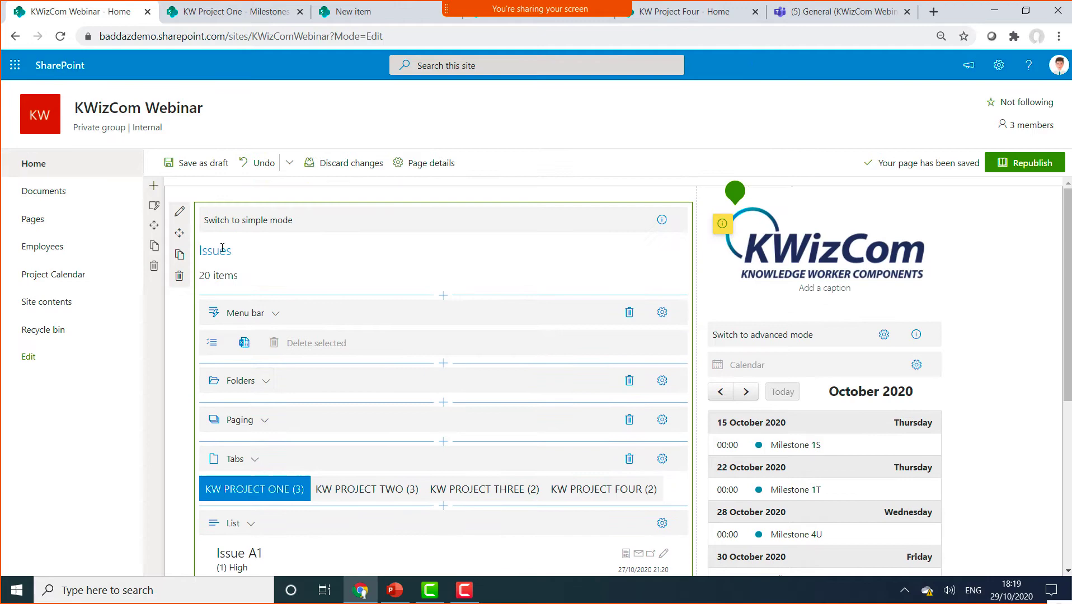
pyautogui.click(180, 212)
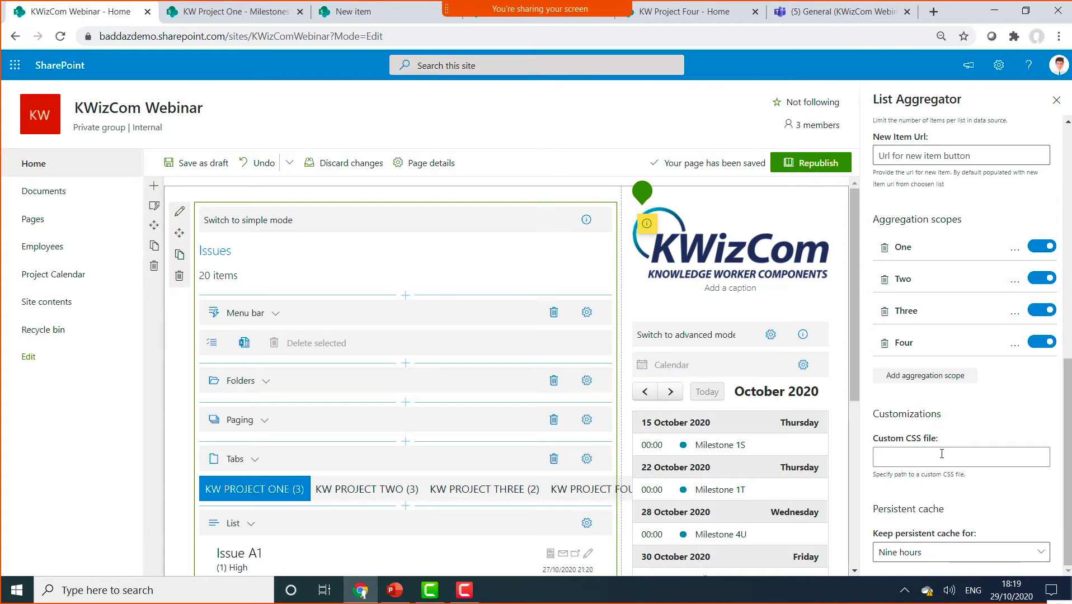
pyautogui.click(1056, 100)
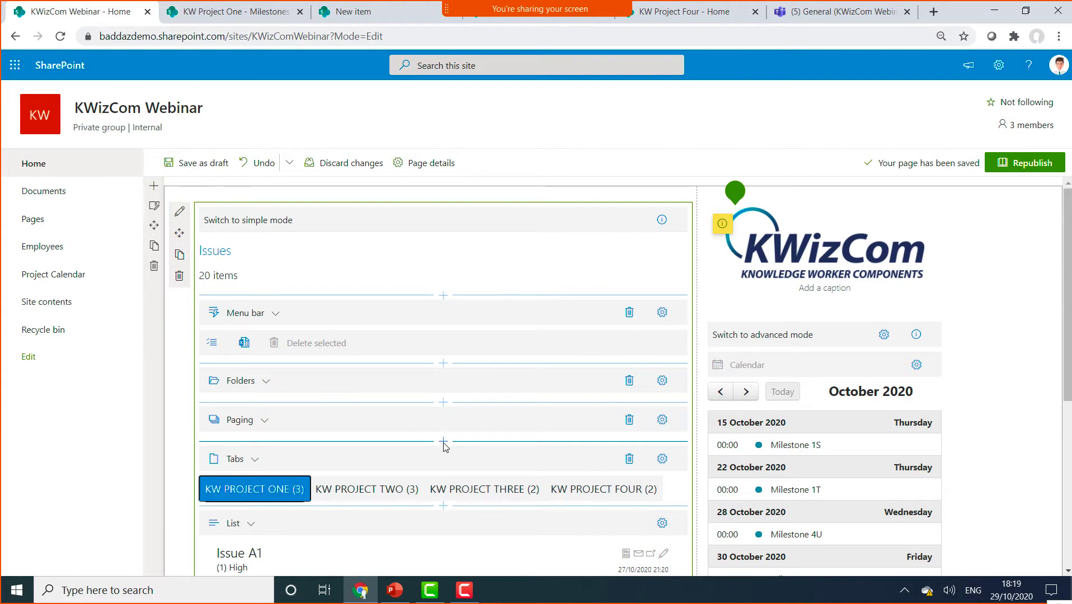
# Insert a Conditional Formatting (pro) control between the Paging and Tabs controls of the Issues web part and add a formatting rule
pyautogui.click(444, 442)
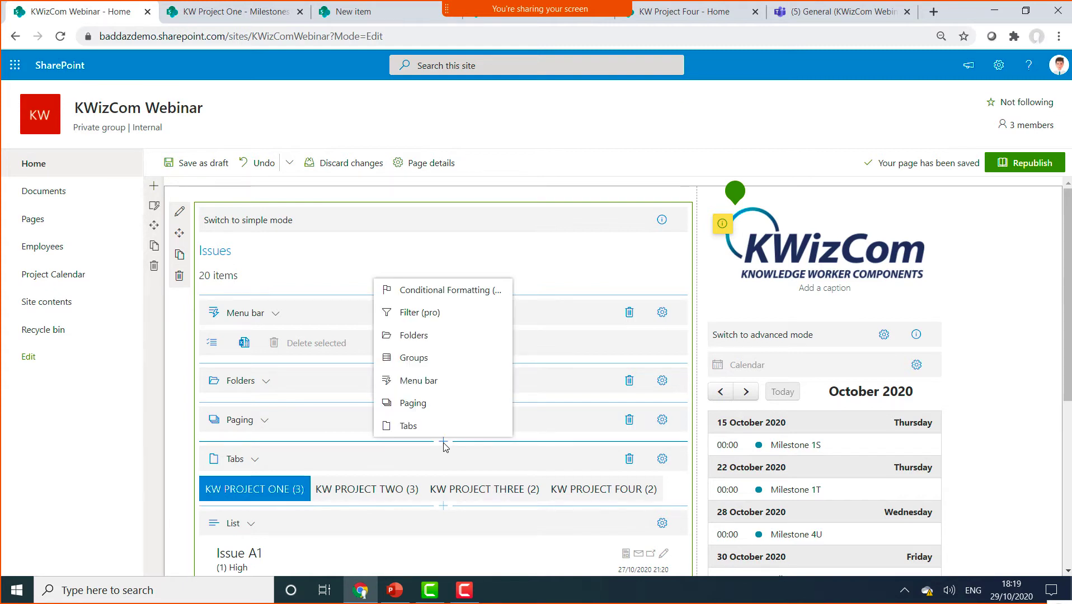
pyautogui.click(446, 291)
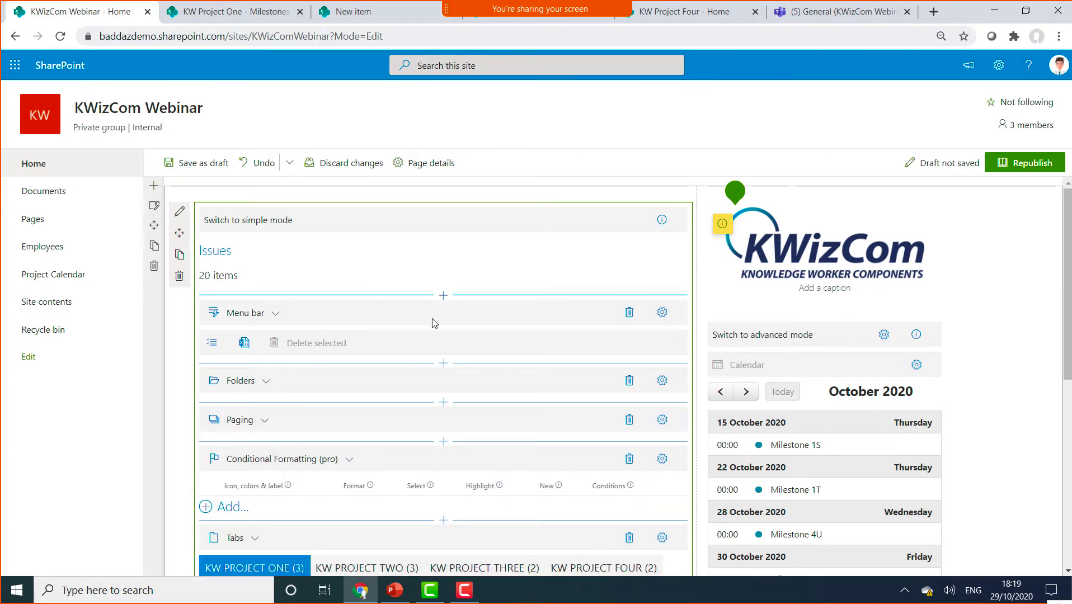
pyautogui.scroll(-1, 255, 511)
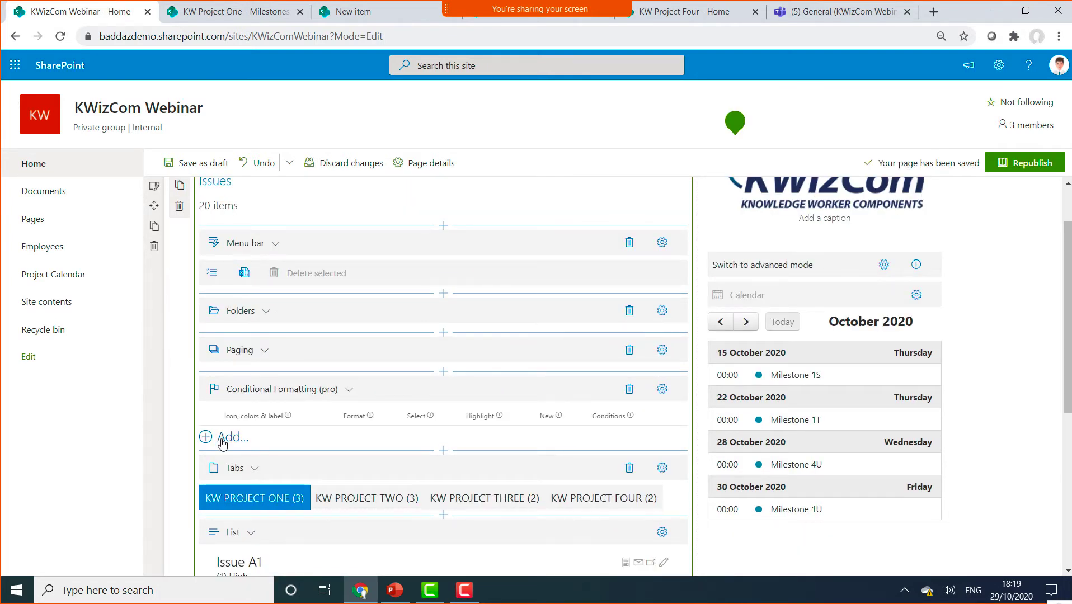
pyautogui.click(223, 442)
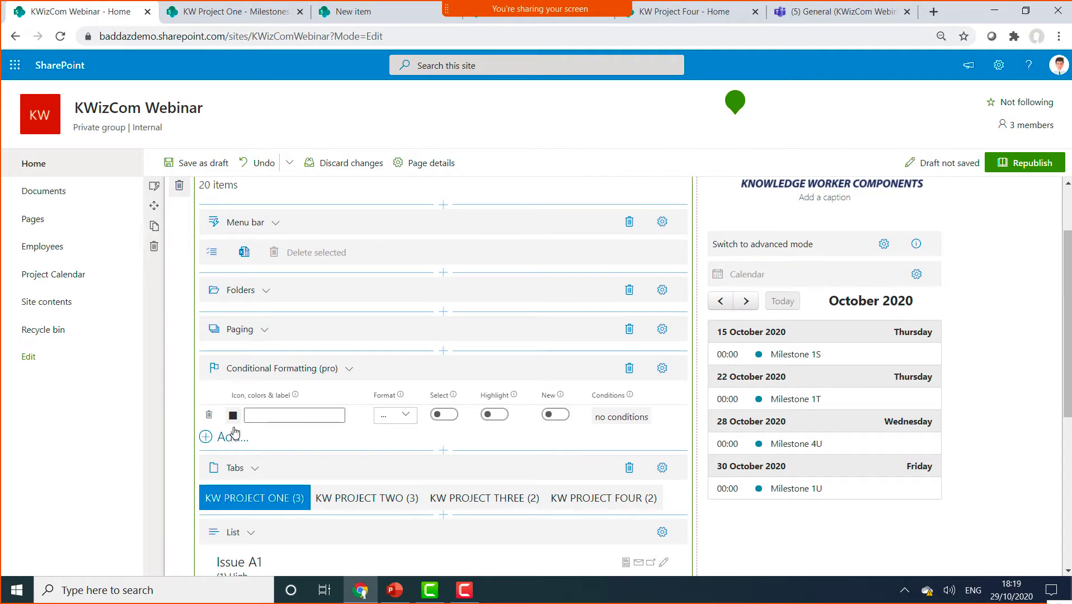
# Give the new conditional formatting rule a red background color
pyautogui.click(233, 417)
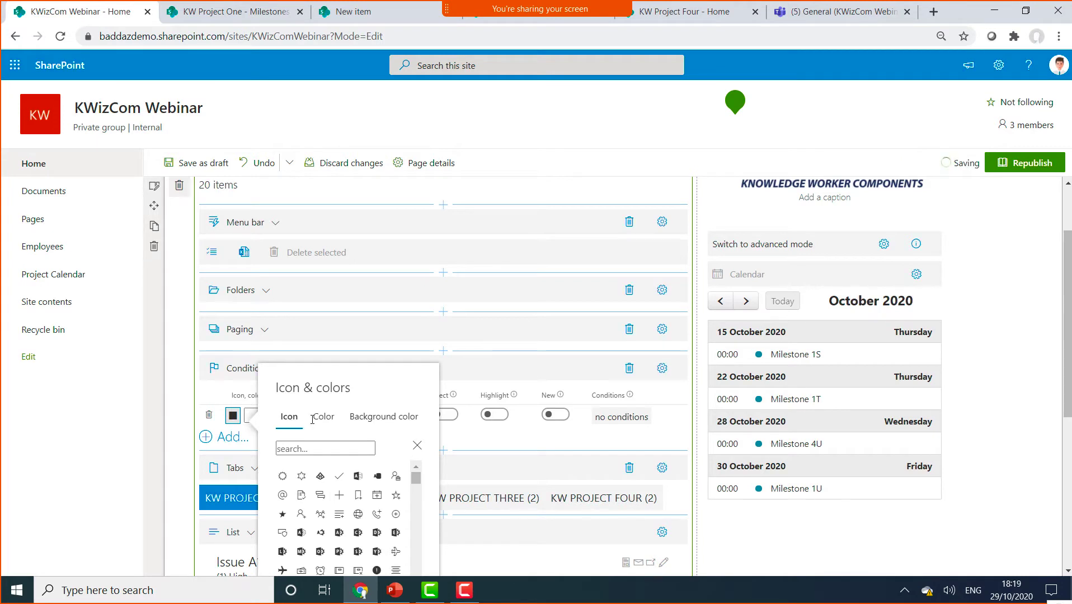
pyautogui.click(364, 419)
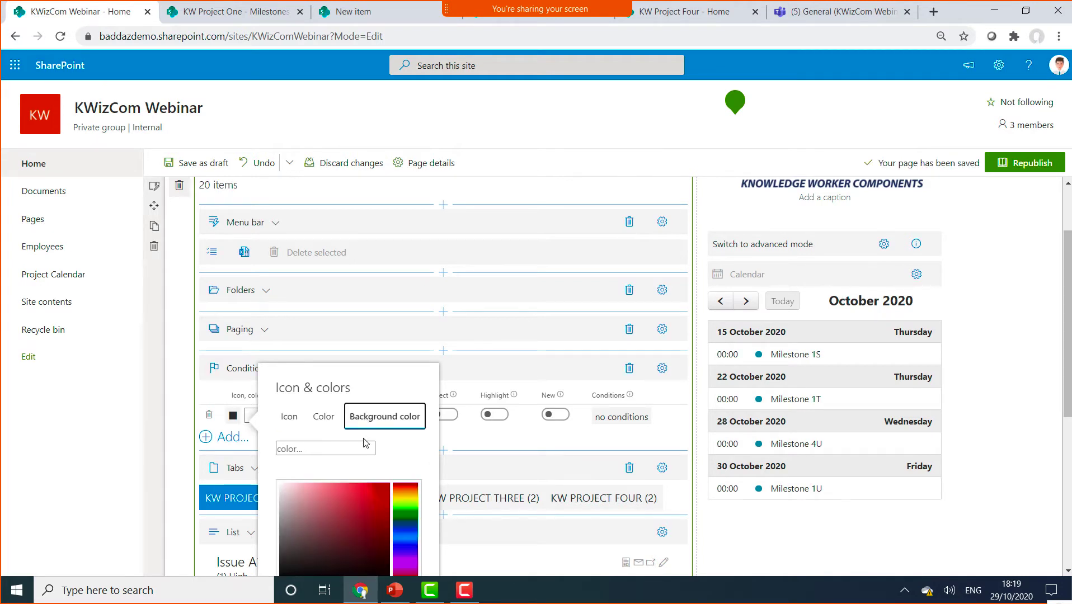
pyautogui.click(384, 484)
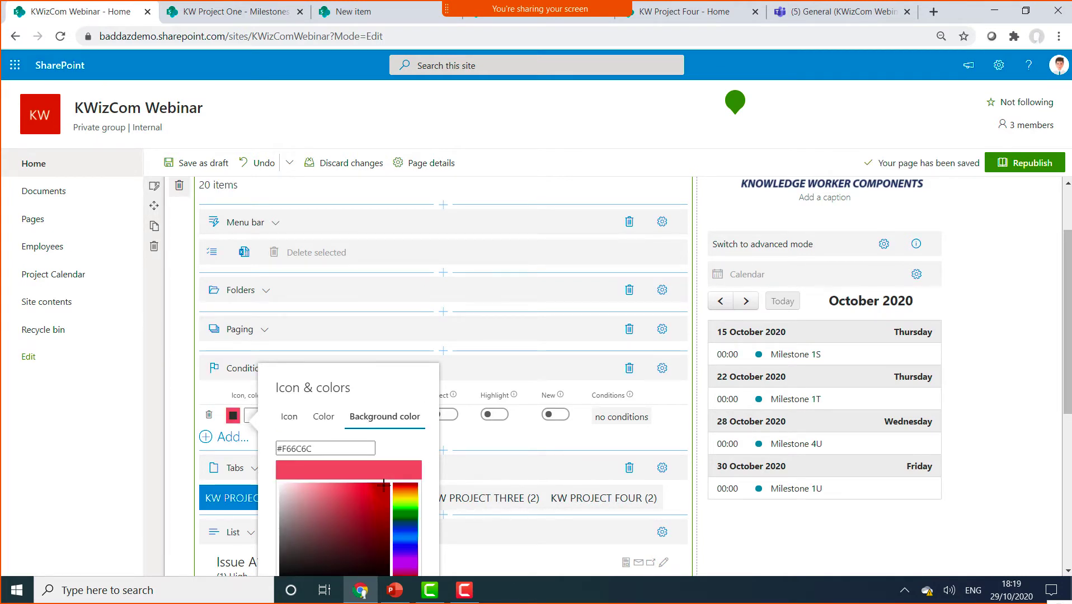
pyautogui.click(463, 435)
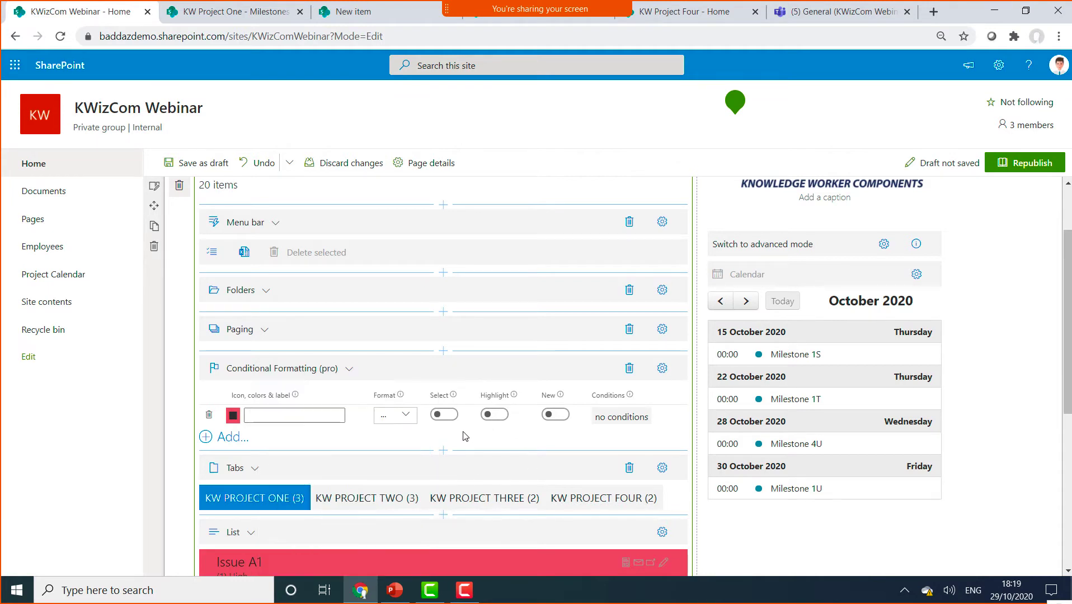
pyautogui.click(409, 416)
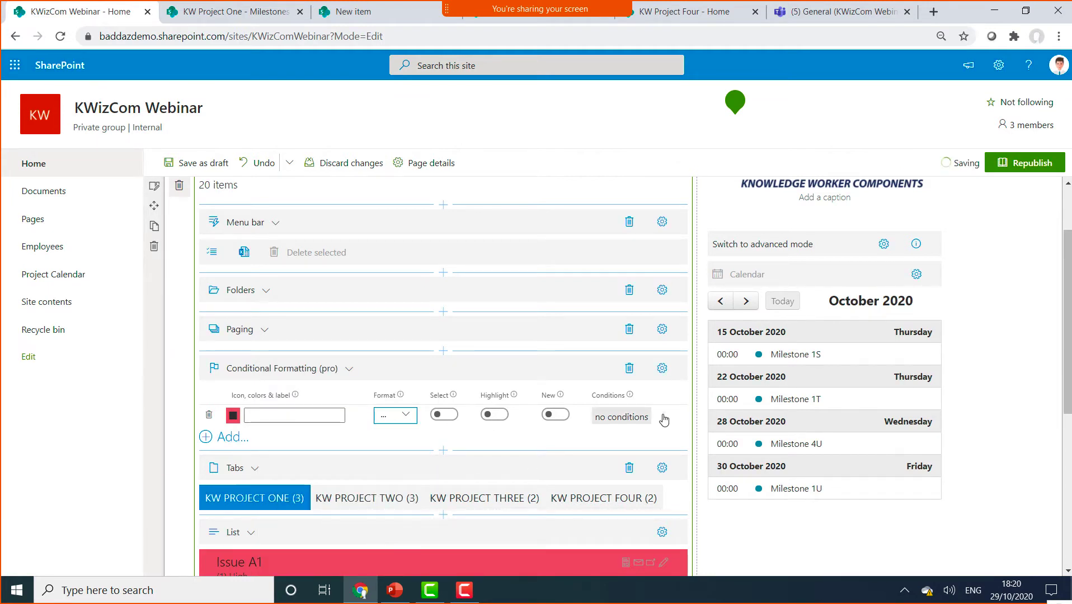
# Apply the formatting rule when Priority is equal to (1) High, save the condition and republish the page
pyautogui.click(627, 418)
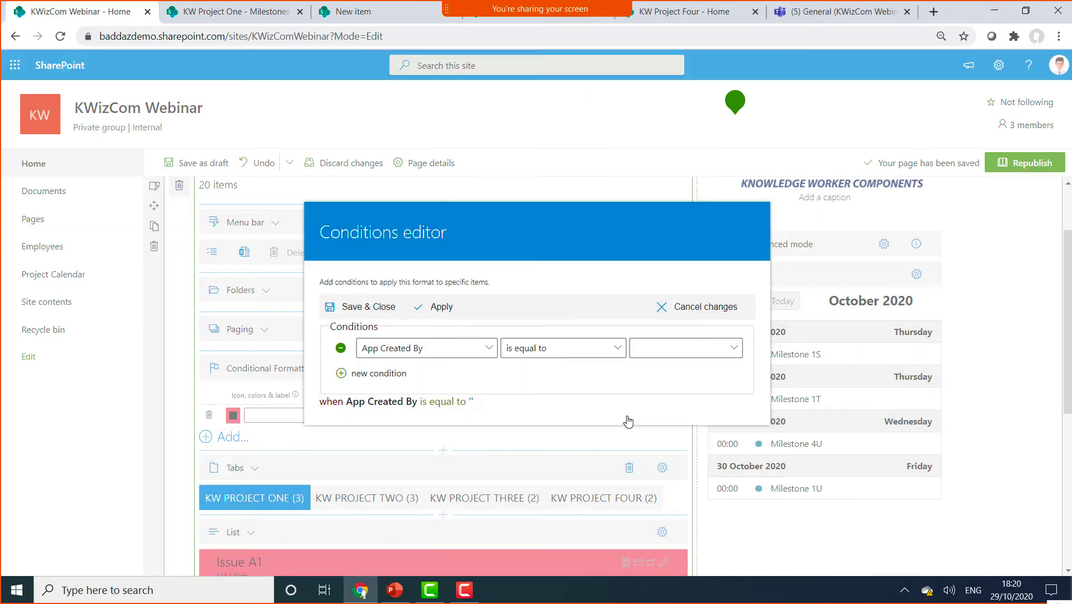
pyautogui.click(478, 348)
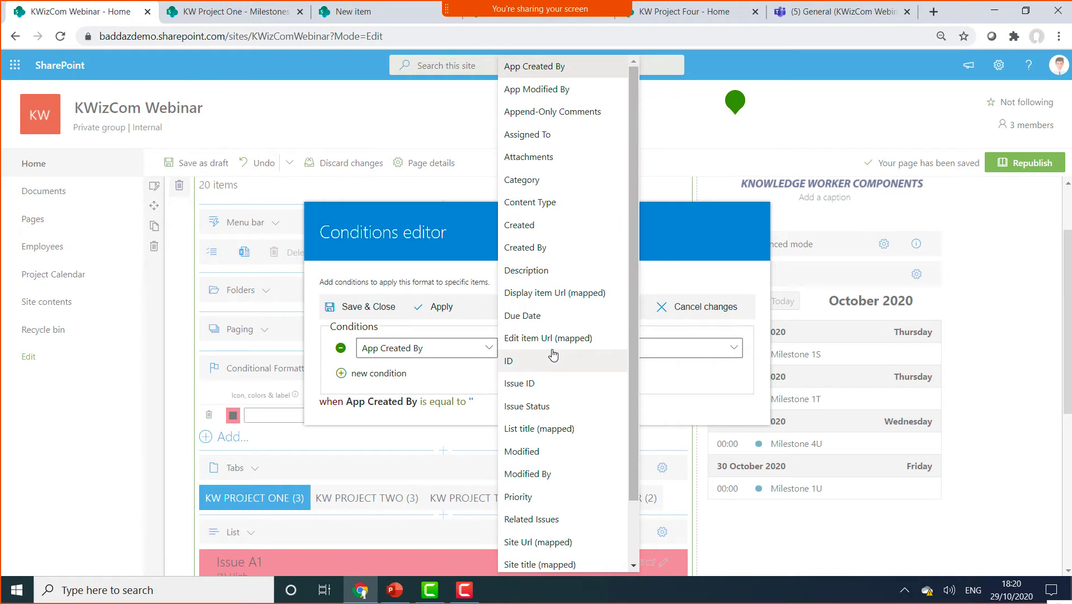
pyautogui.scroll(-2, 551, 358)
pyautogui.click(548, 428)
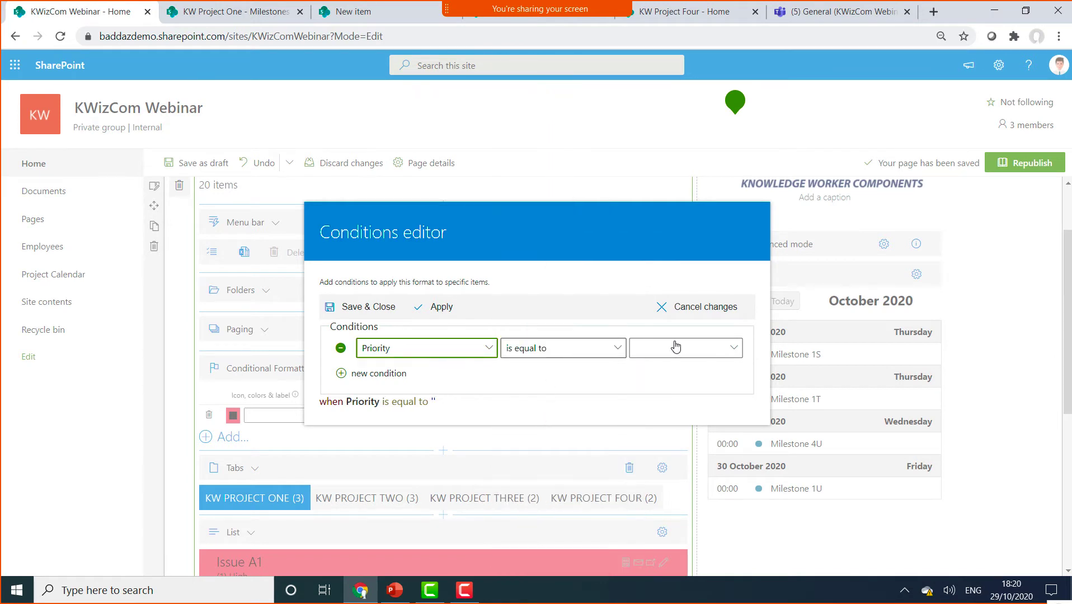
pyautogui.click(715, 347)
pyautogui.click(661, 370)
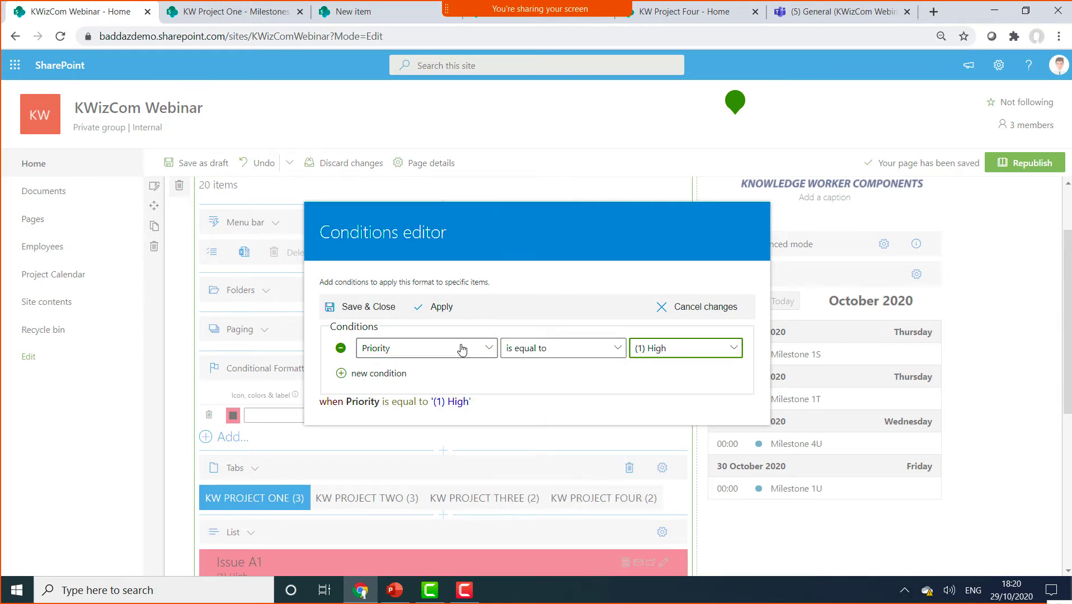
pyautogui.click(391, 308)
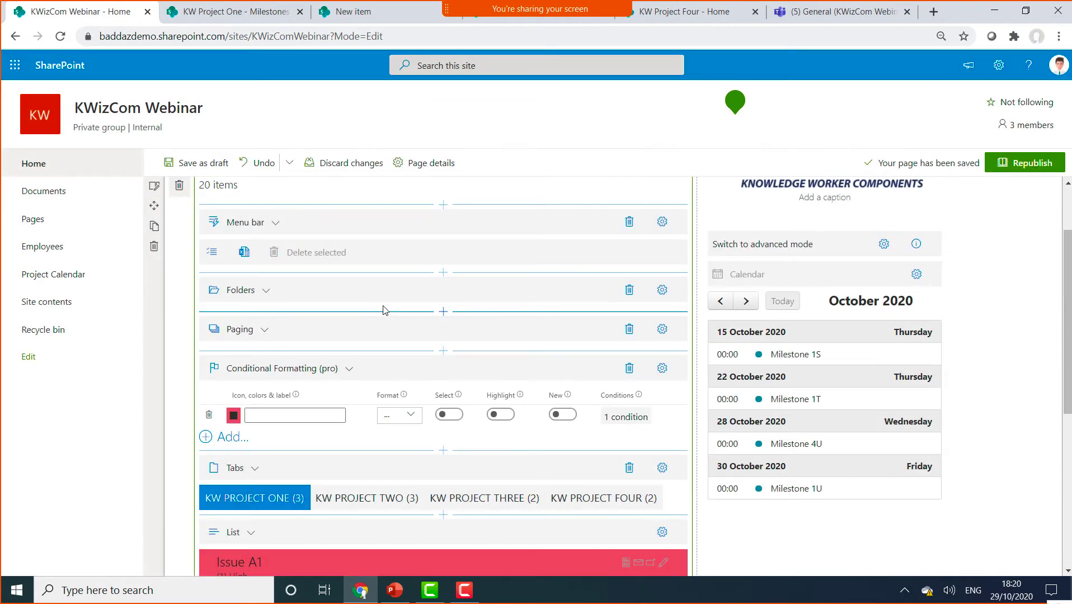
pyautogui.scroll(-5, 444, 321)
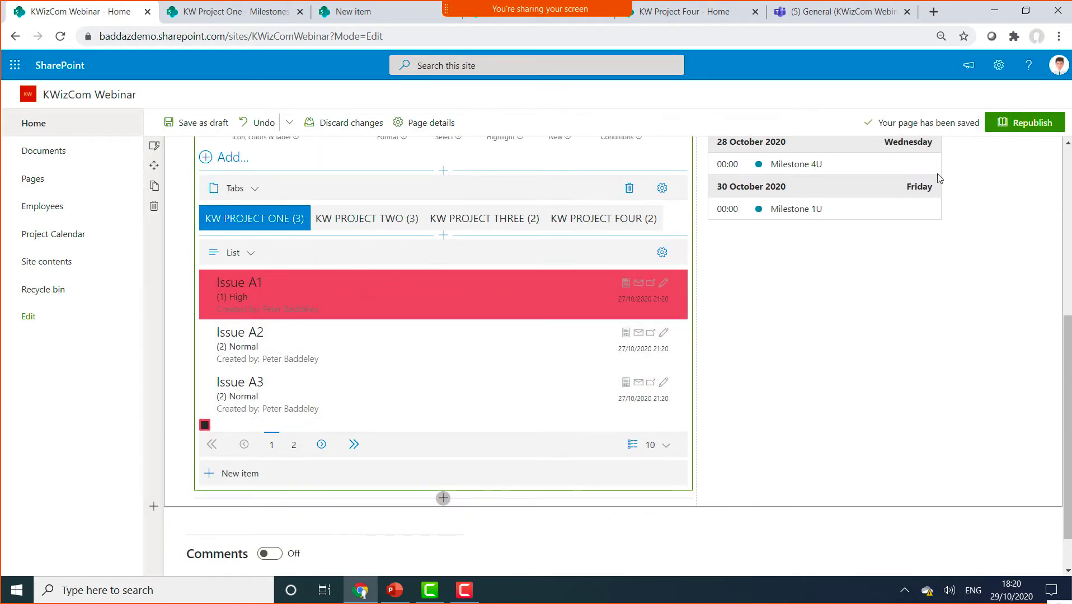
pyautogui.click(1029, 122)
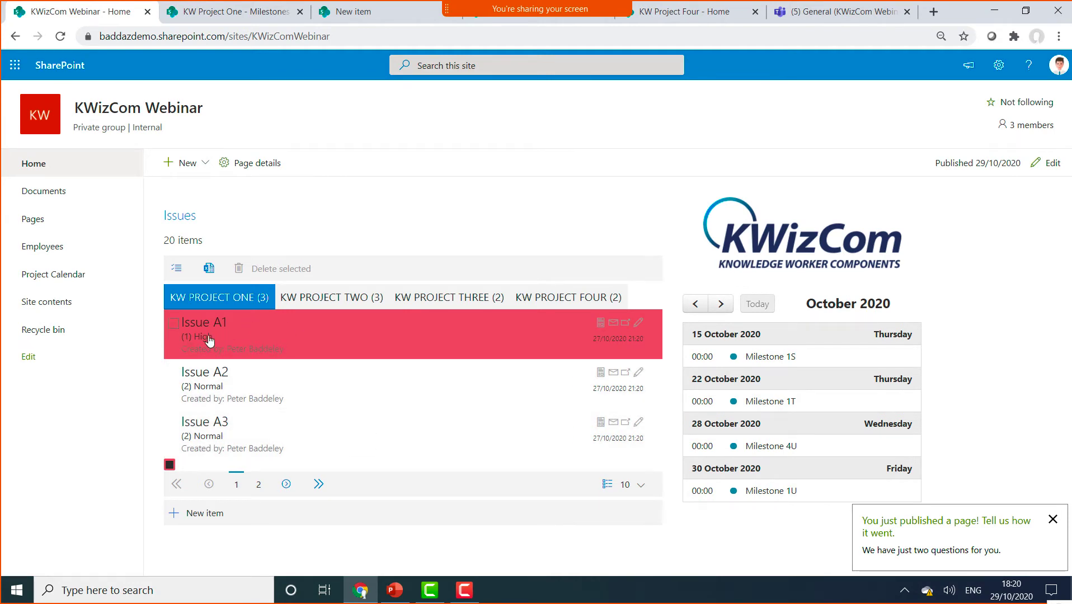
# Examine the issue highlighting in the tabs of all four projects on the published page
pyautogui.click(331, 296)
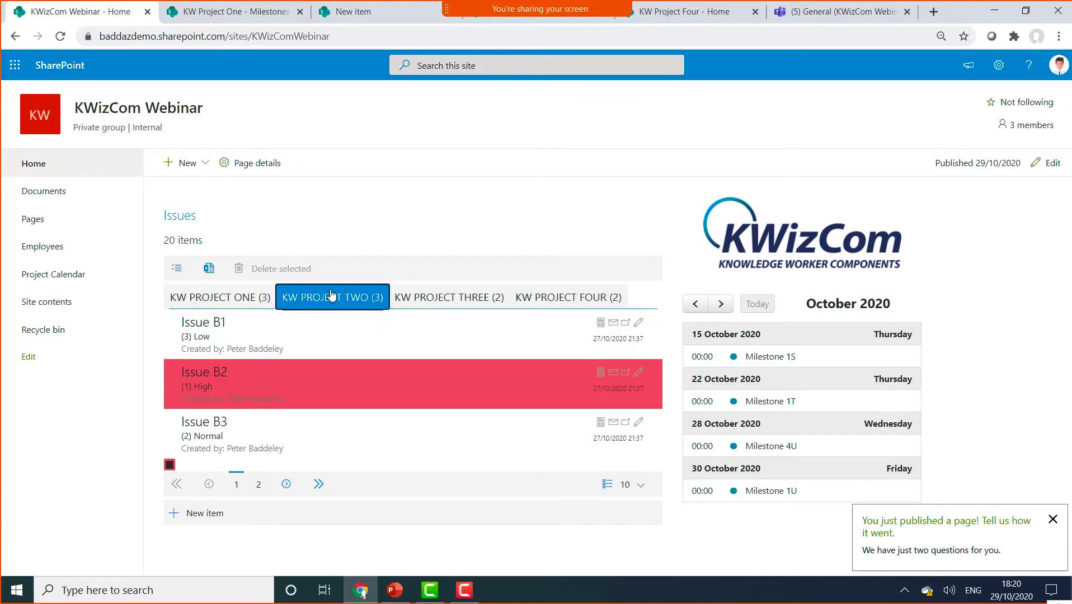
pyautogui.click(432, 301)
pyautogui.click(540, 305)
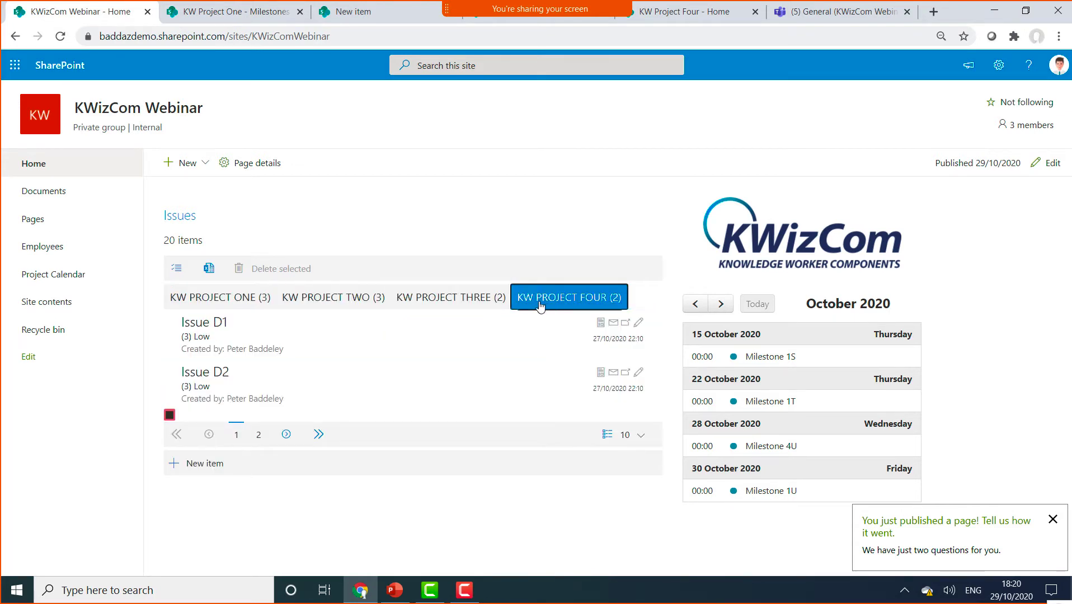
pyautogui.click(461, 305)
pyautogui.click(316, 300)
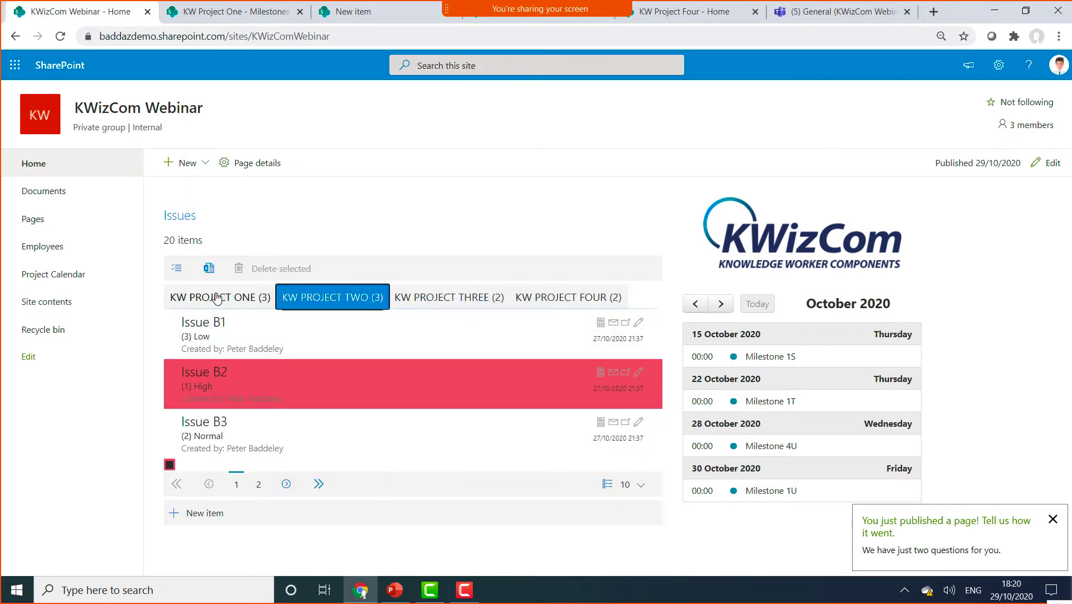
pyautogui.click(244, 300)
pyautogui.click(356, 301)
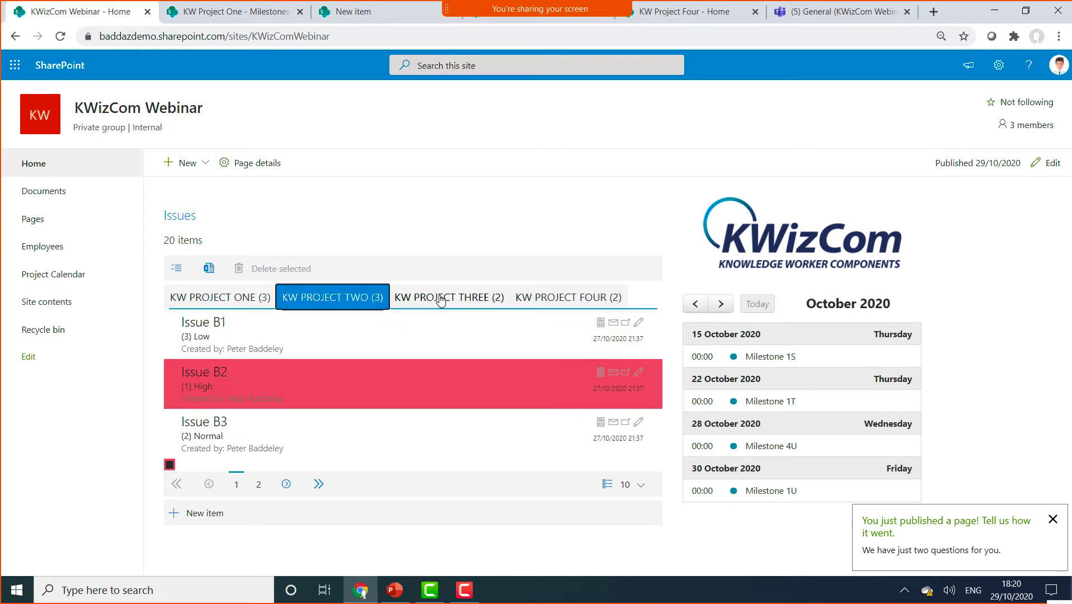
pyautogui.click(425, 301)
pyautogui.click(594, 301)
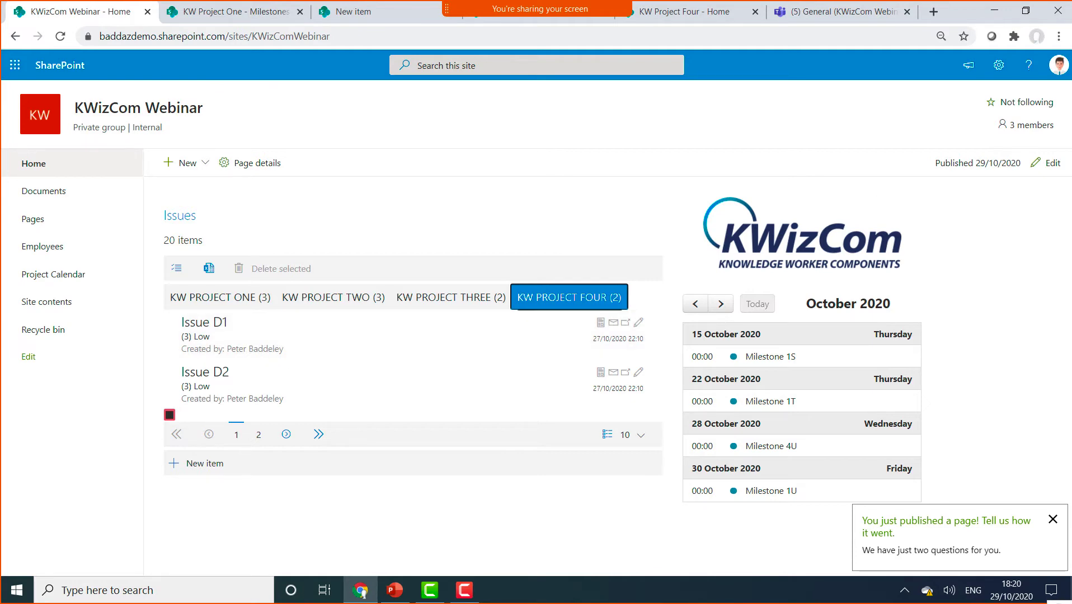
# Reopen the home page for editing and insert a List aggregator web part above the Issues web part
pyautogui.click(1046, 163)
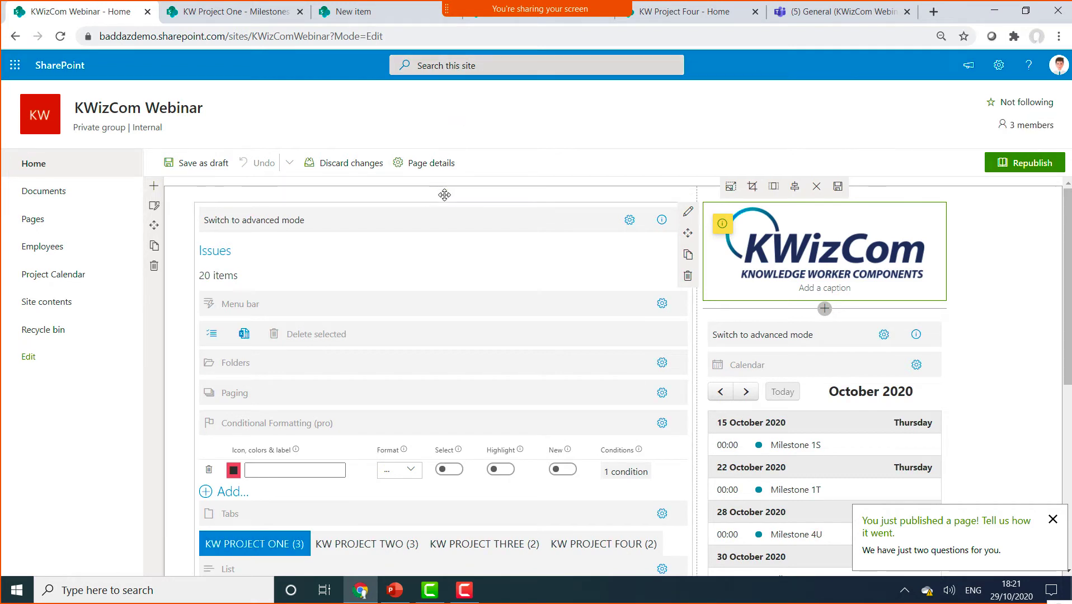
pyautogui.click(443, 194)
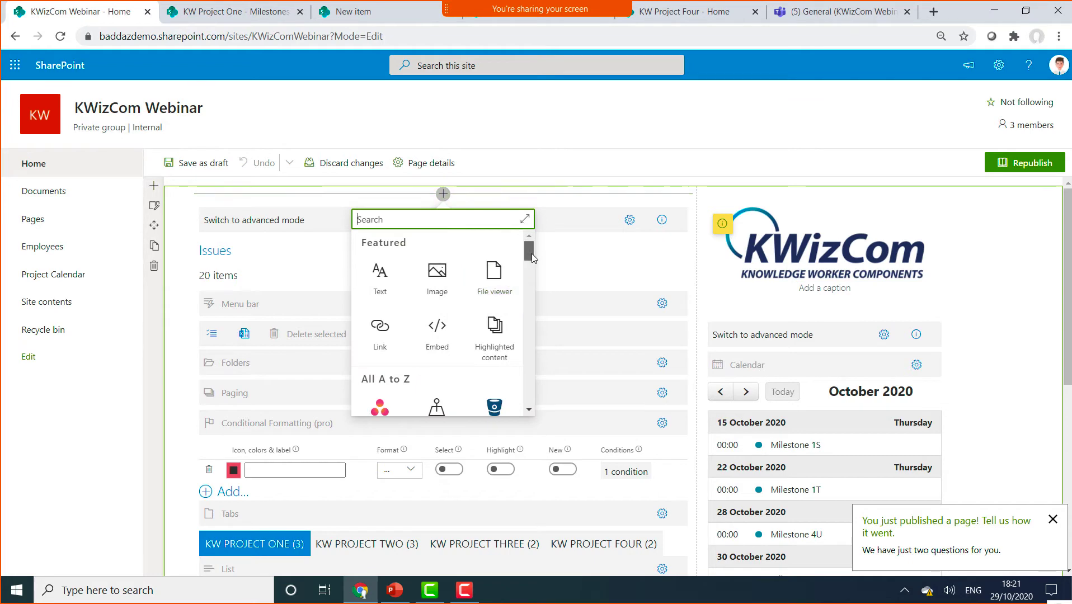
pyautogui.moveTo(531, 254); pyautogui.dragTo(535, 314)
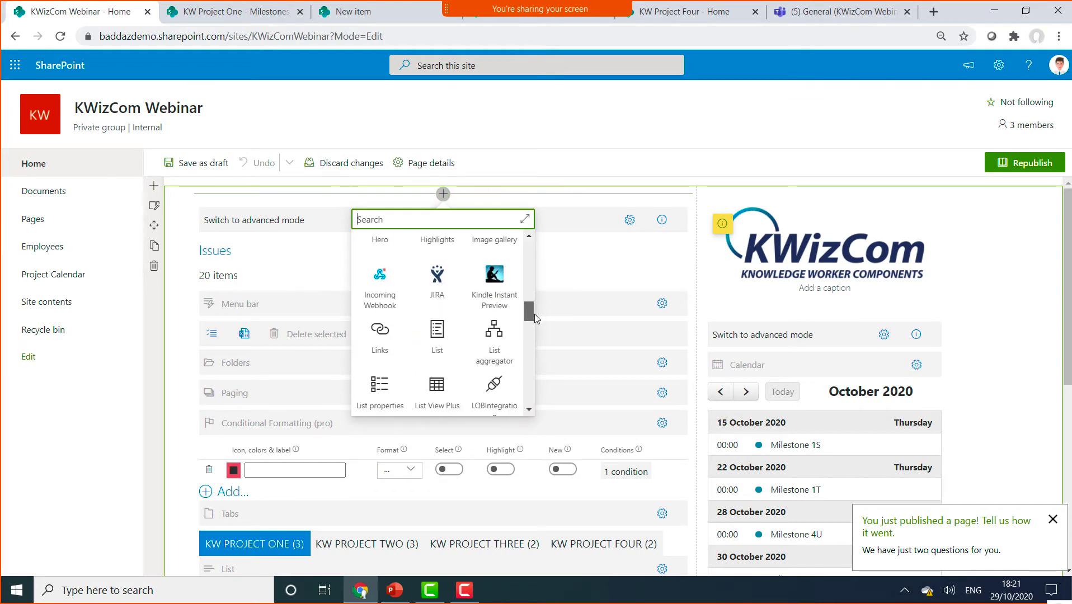
pyautogui.click(512, 334)
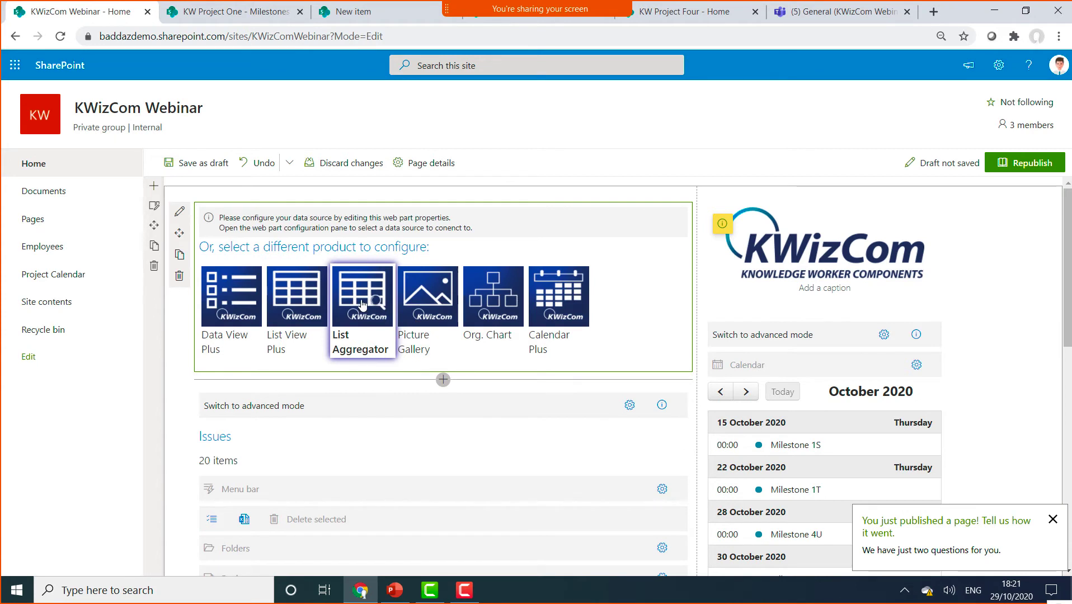
# Configure the new web part as List Aggregator with SharePoint Search as its data source type
pyautogui.click(362, 302)
pyautogui.click(998, 249)
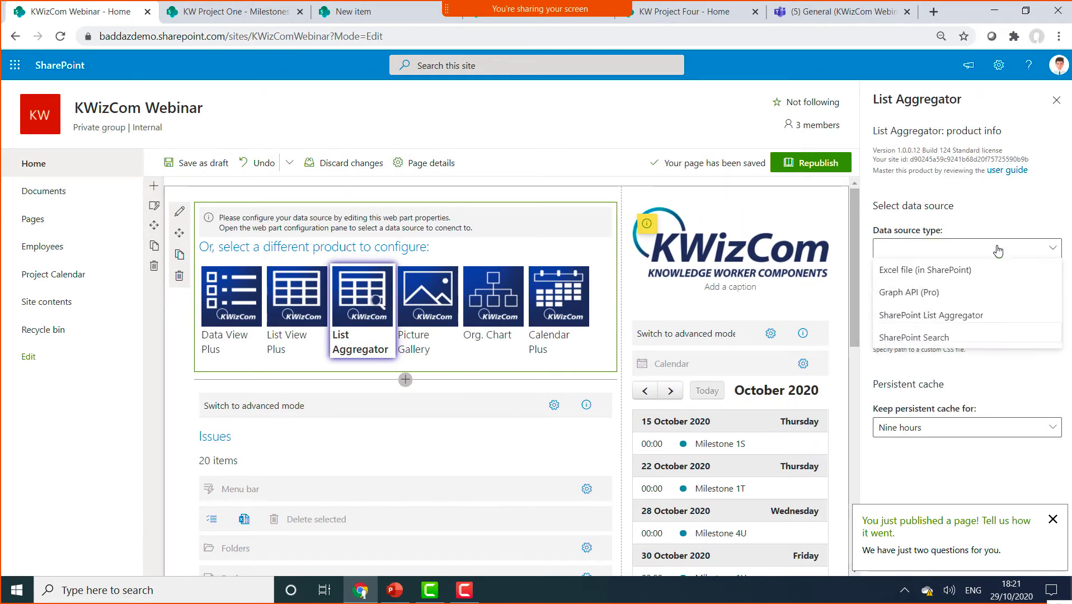
pyautogui.click(939, 338)
# Set the search query text of the new List Aggregator to ContentType:"Project Task"
pyautogui.scroll(-2, 1010, 364)
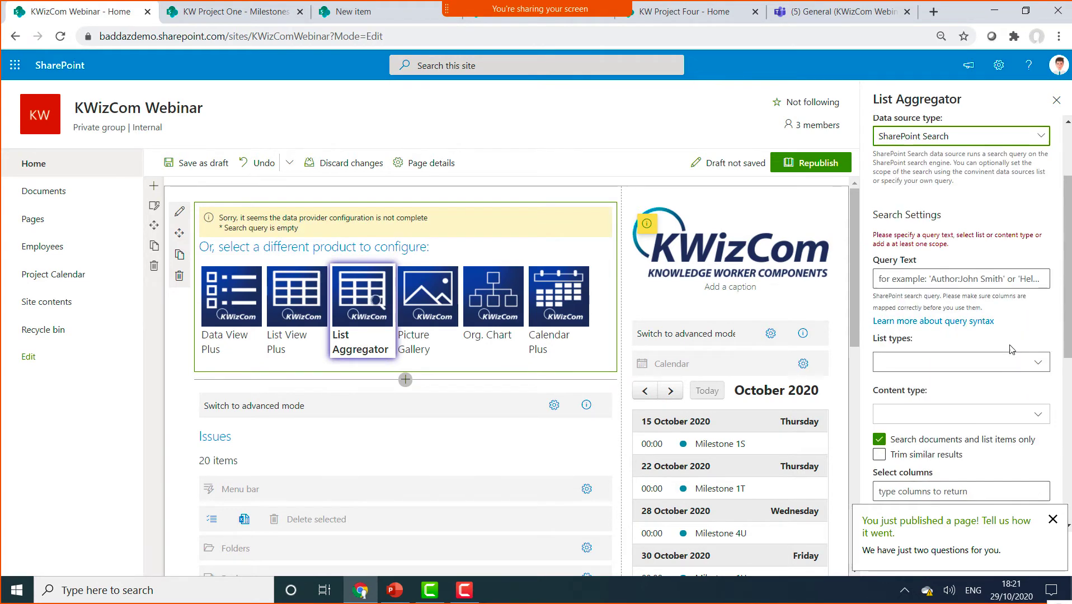
pyautogui.scroll(-1, 1012, 350)
pyautogui.click(947, 249)
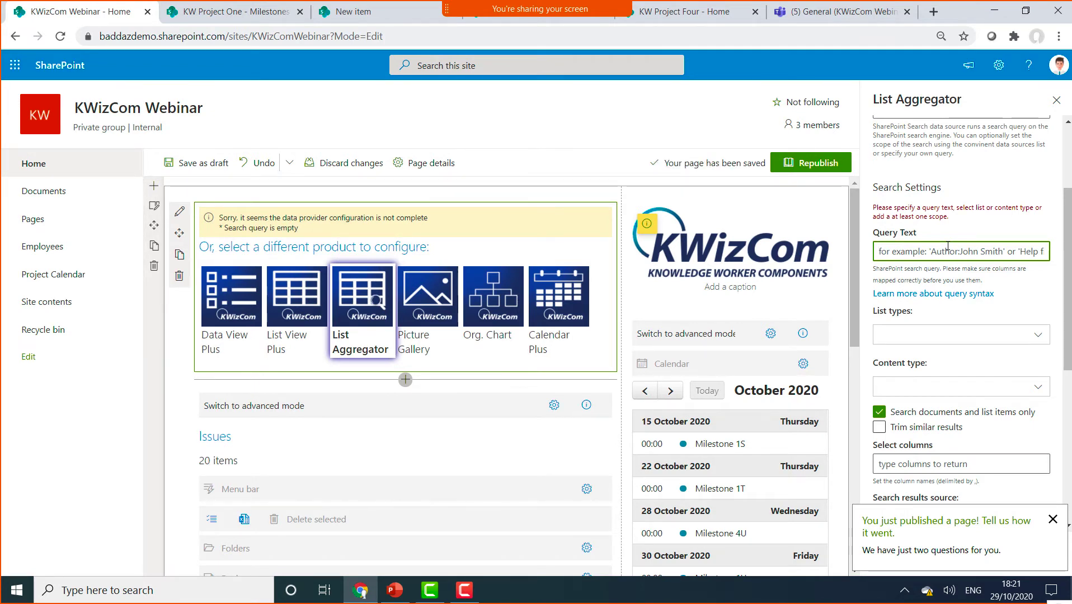
pyautogui.write('Content:')
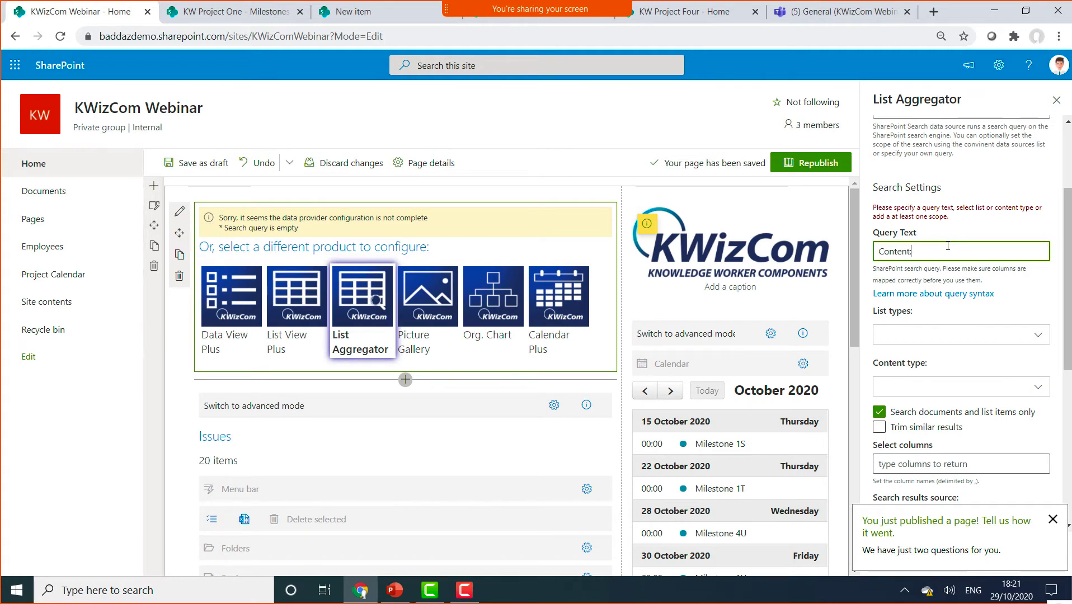
pyautogui.write('"Project Task')
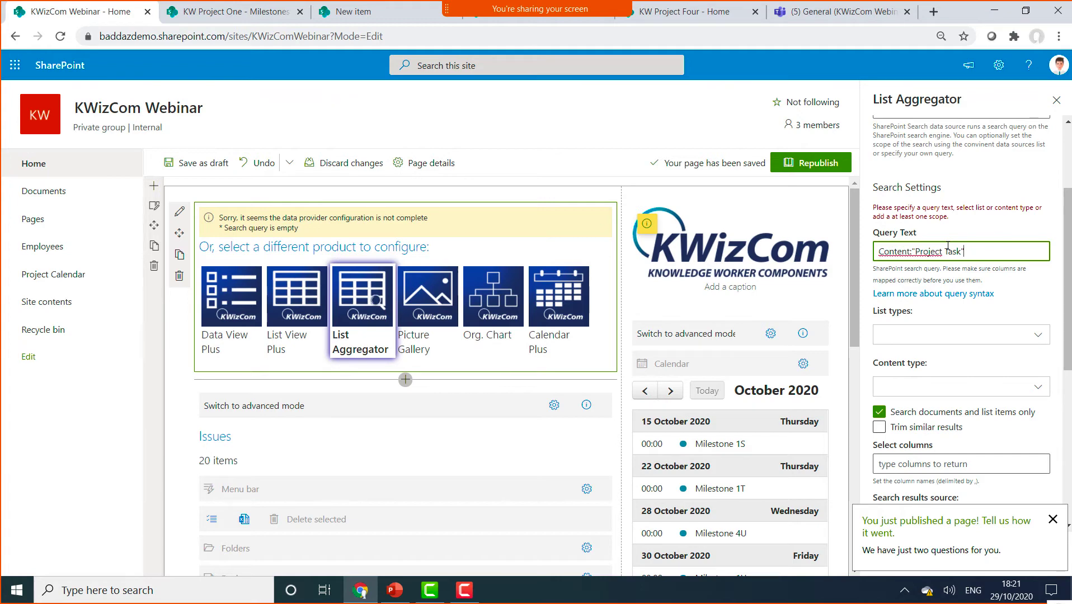
pyautogui.click(1030, 300)
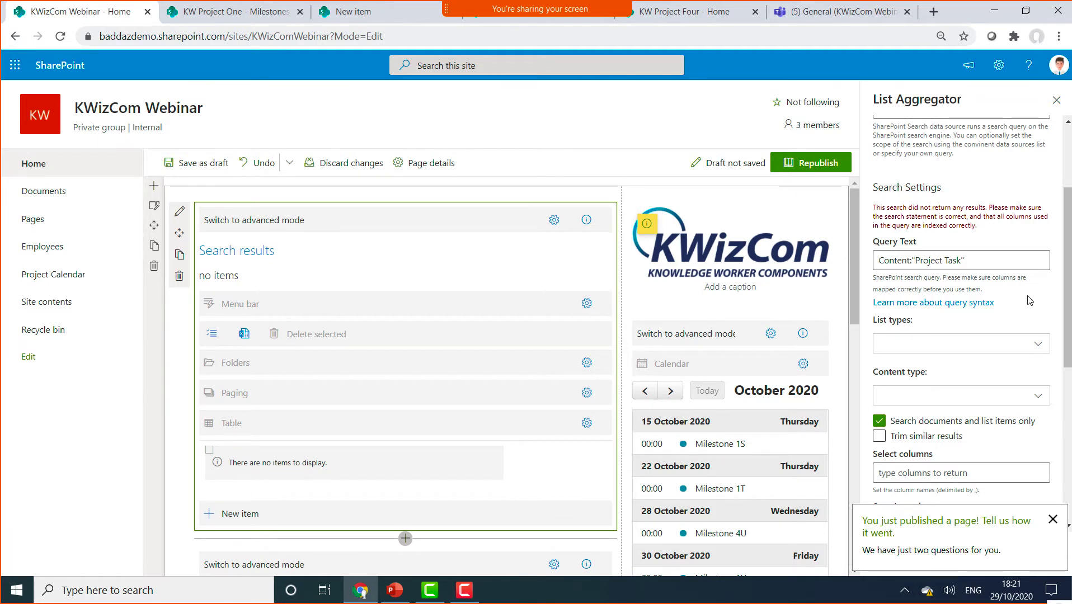
pyautogui.click(908, 260)
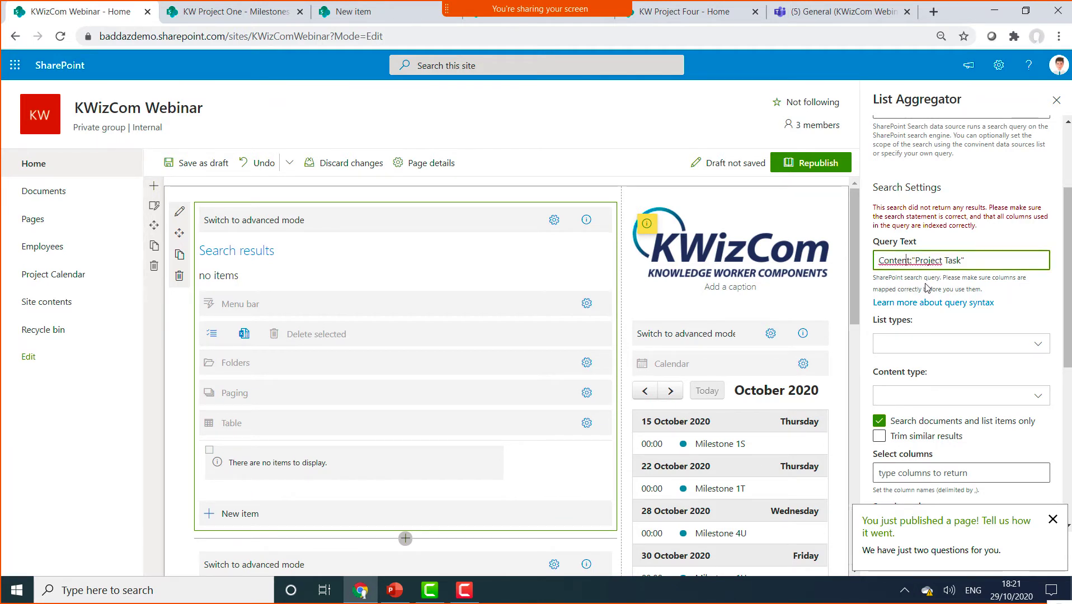
pyautogui.write('Type')
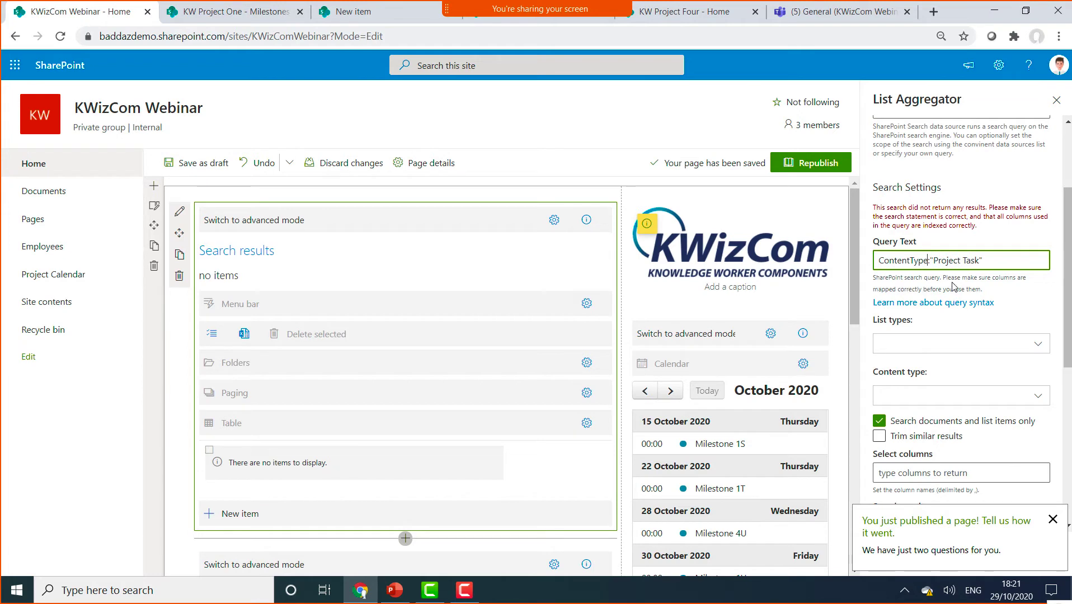
# Apply the search query, review the returned project tasks, and dismiss the page feedback prompt
pyautogui.click(1029, 290)
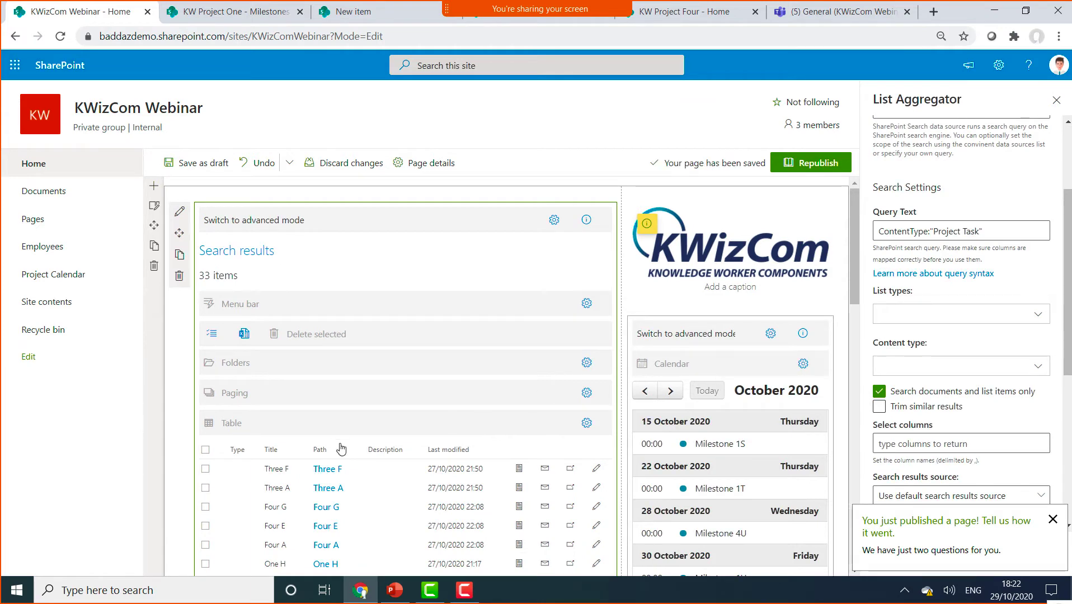
pyautogui.scroll(-3, 353, 431)
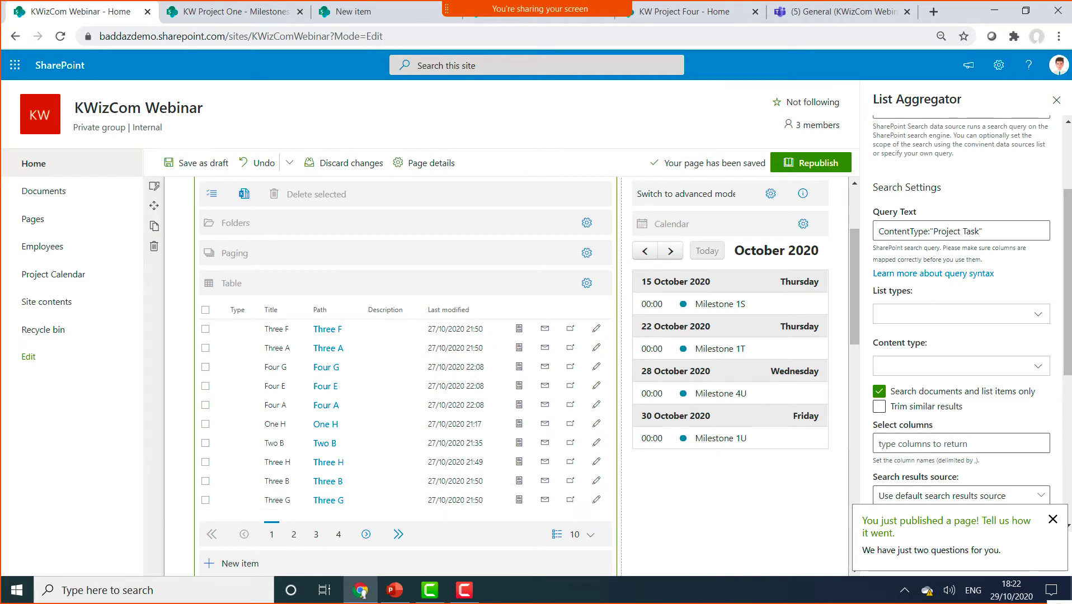
pyautogui.click(1052, 519)
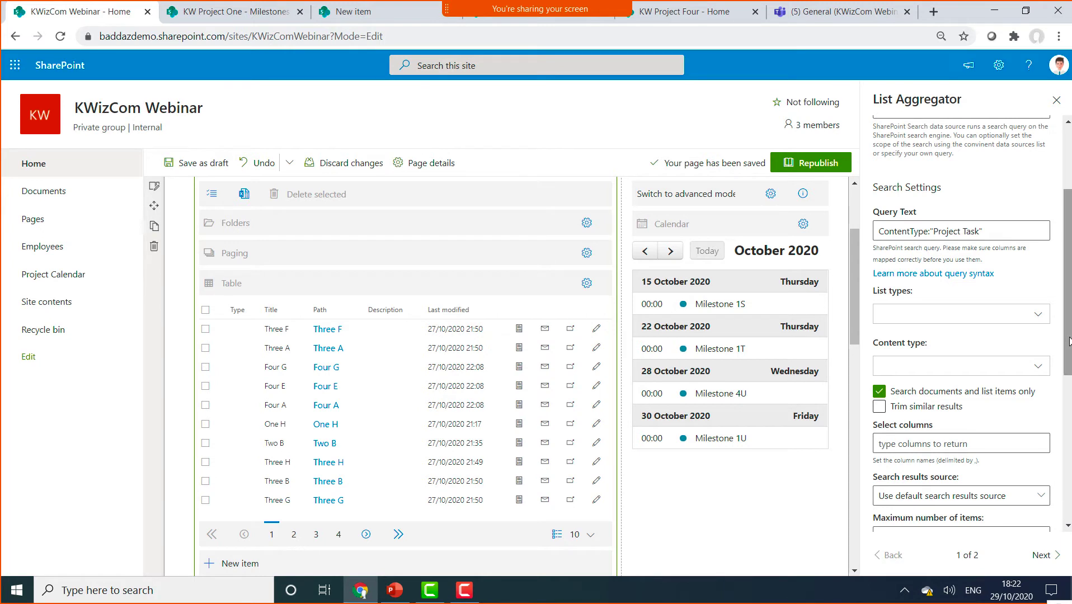
# Set the search to return the columns Title, AssignedTo, Priority, SiteTitle
pyautogui.moveTo(1067, 363)
pyautogui.mouseDown()
pyautogui.moveTo(1067, 438)
pyautogui.moveTo(1063, 376)
pyautogui.mouseUp()
pyautogui.click(1056, 378)
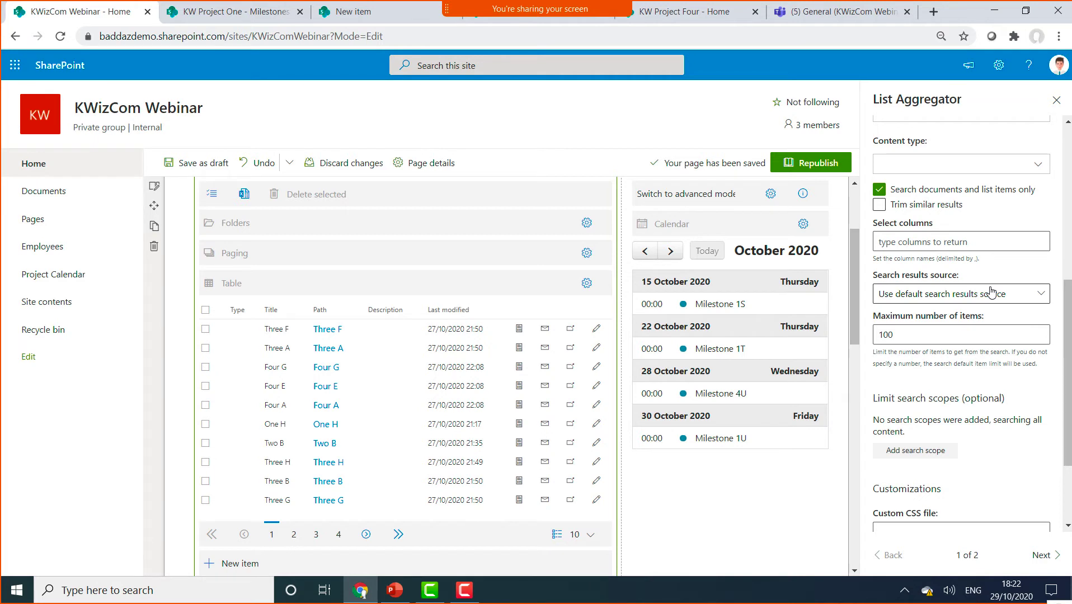
pyautogui.click(953, 245)
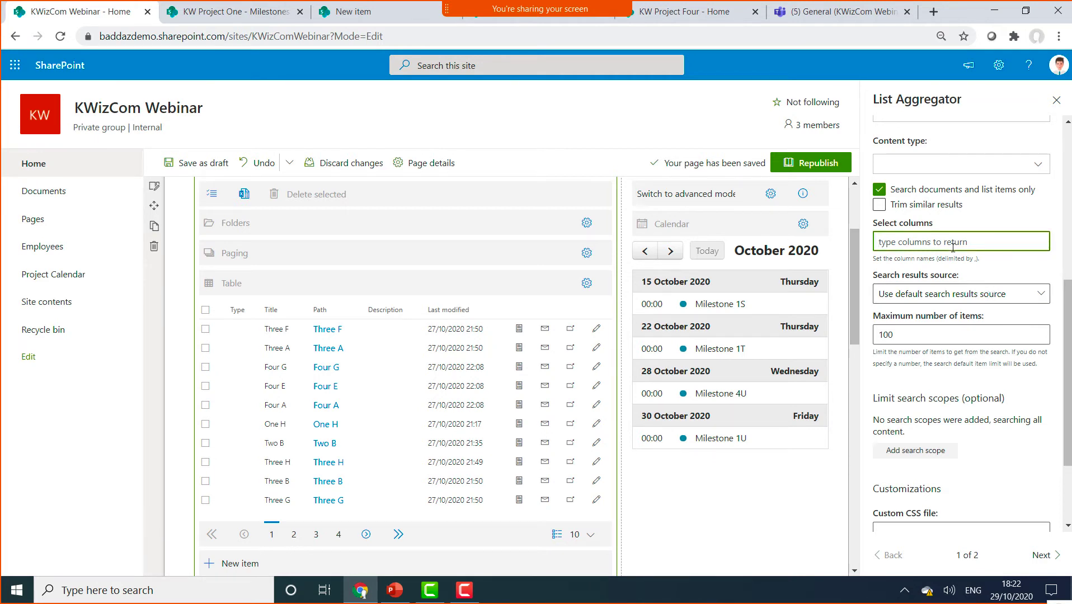
pyautogui.write('Title, AssignedTo, Priority, ')
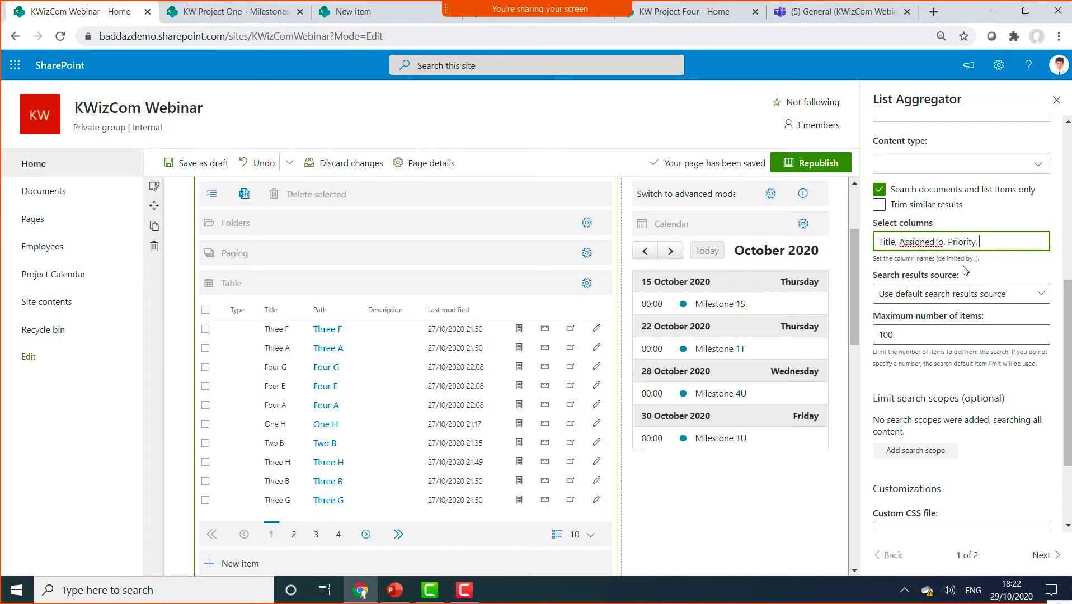
pyautogui.write('SiteT')
pyautogui.press('BackSpace')
pyautogui.press('BackSpace')
# Open the Microsoft 365 admin center from the KW Project One site and go to the SharePoint admin center
pyautogui.click(222, 12)
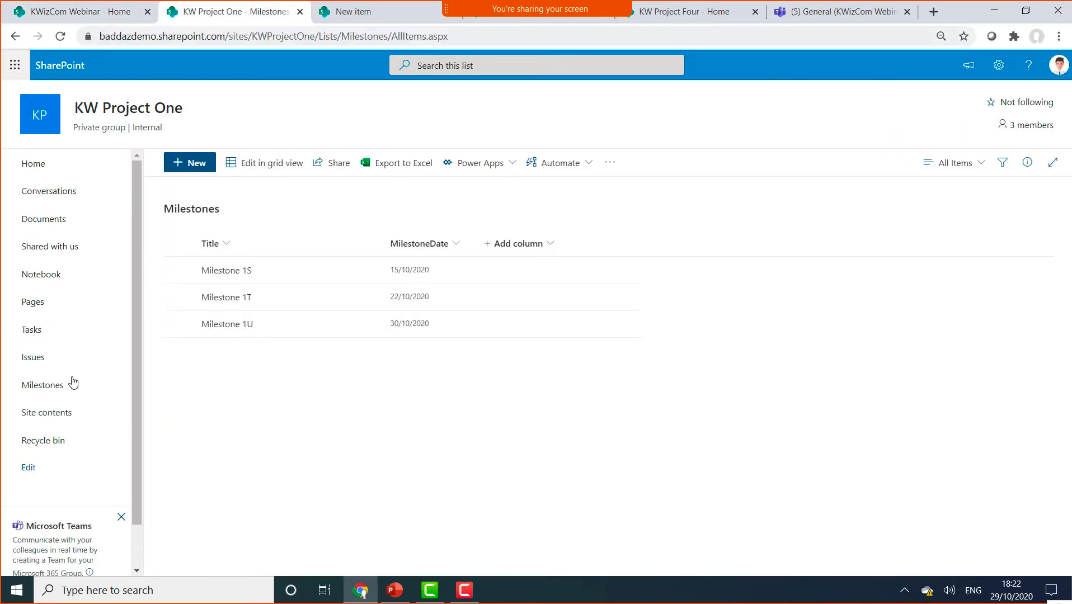
pyautogui.click(148, 301)
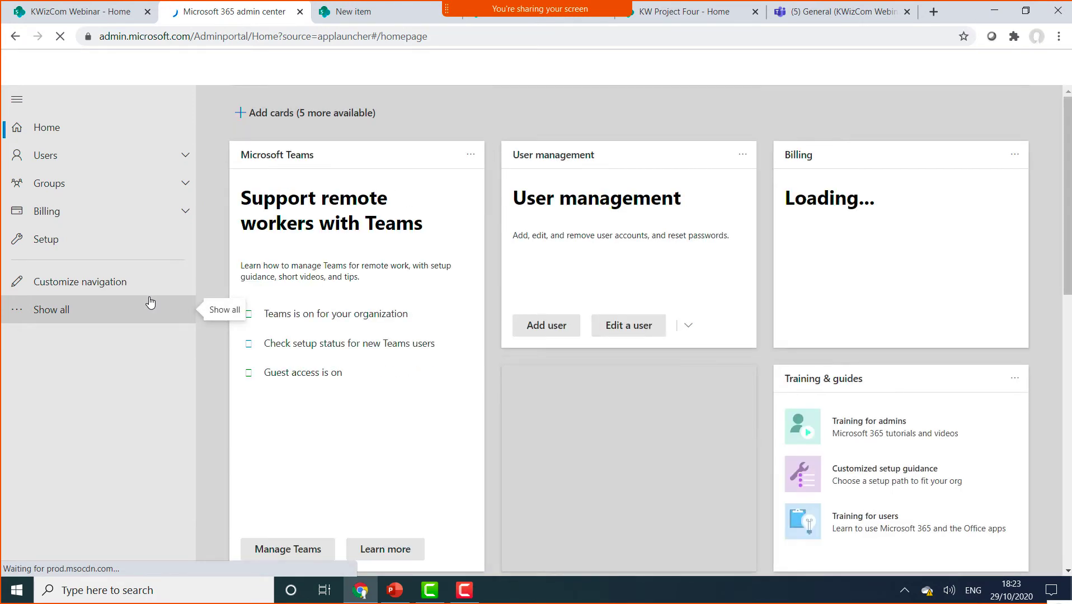
pyautogui.click(107, 311)
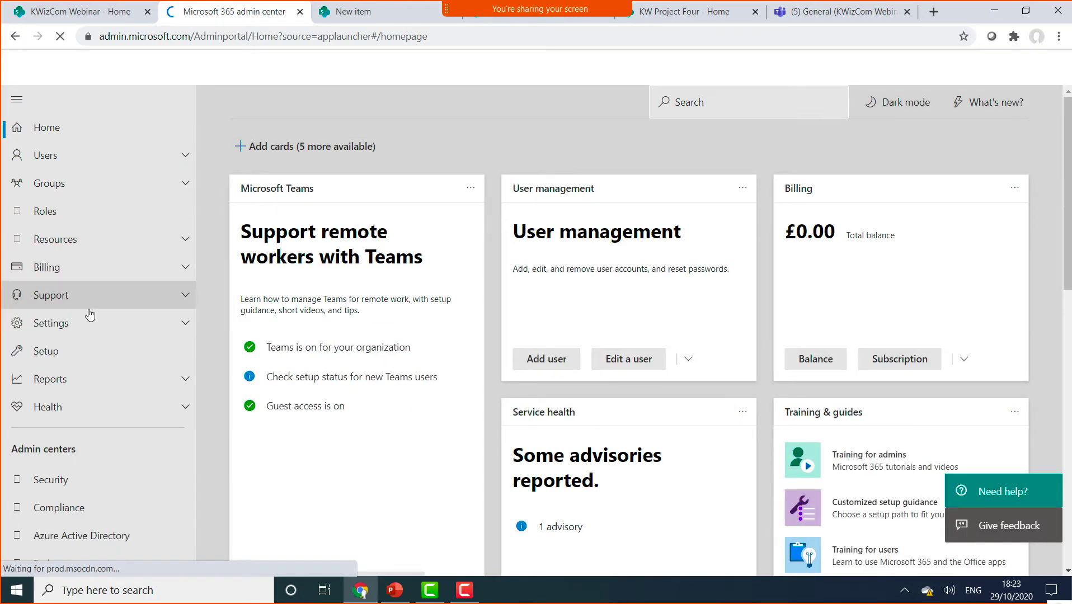
pyautogui.scroll(-3, 81, 532)
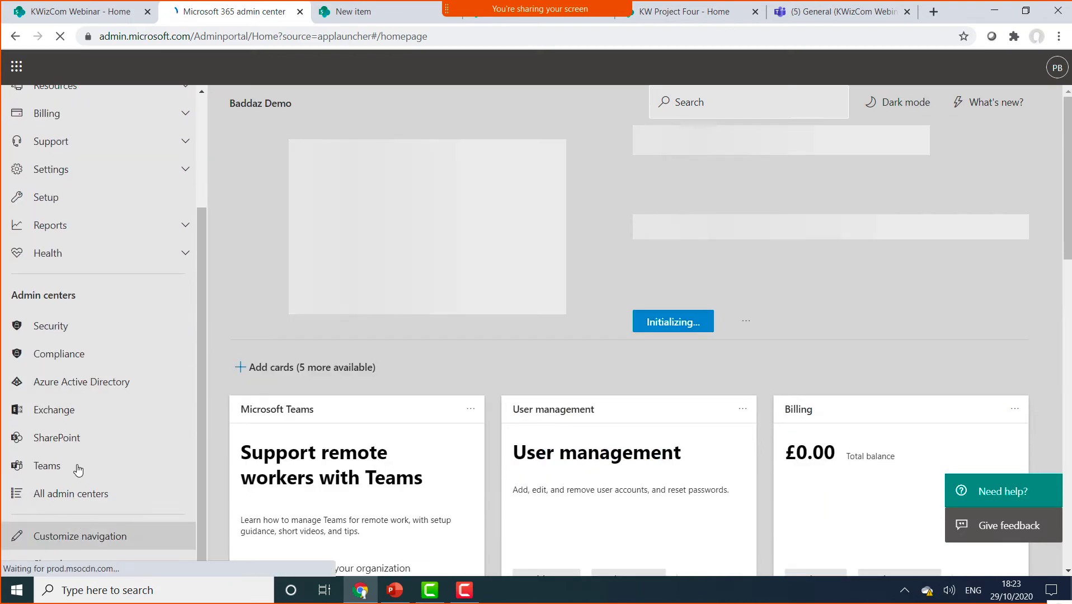
pyautogui.click(77, 440)
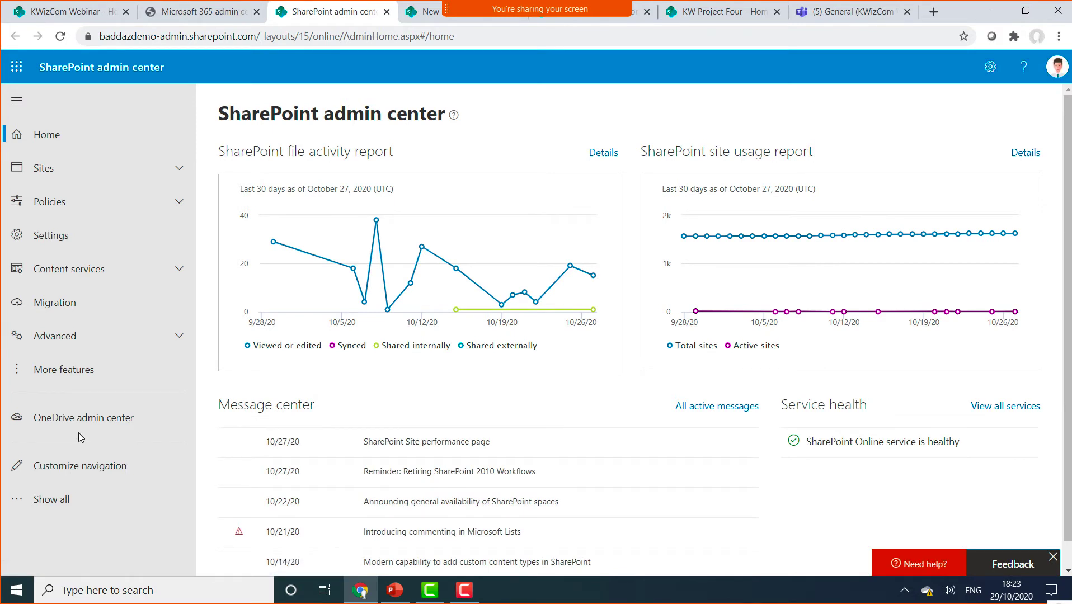
# Open the Project Task content type in the content type gallery and examine its site columns
pyautogui.click(122, 272)
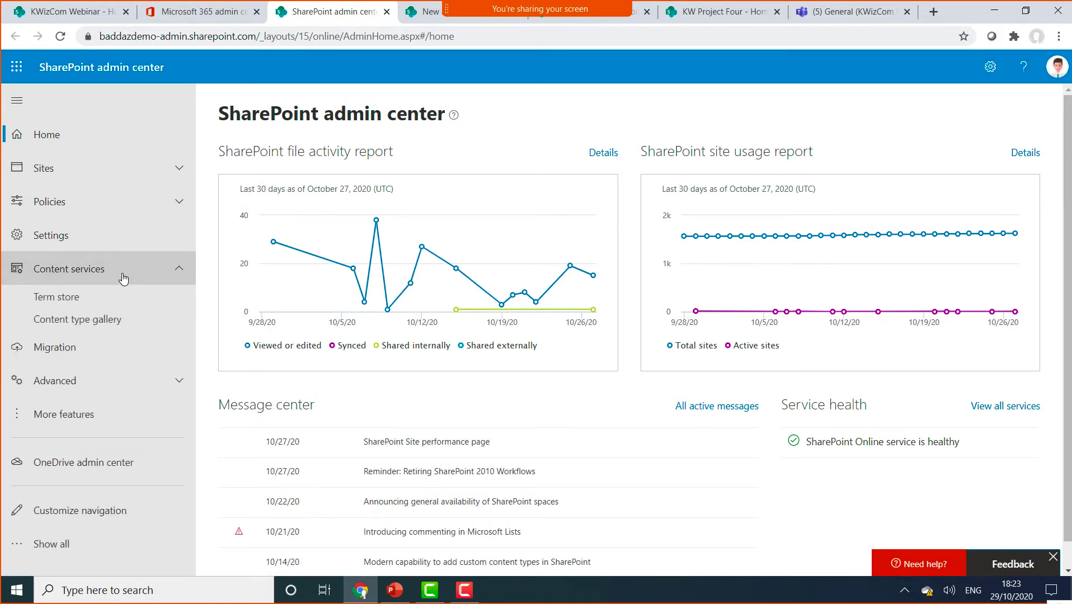
pyautogui.click(88, 319)
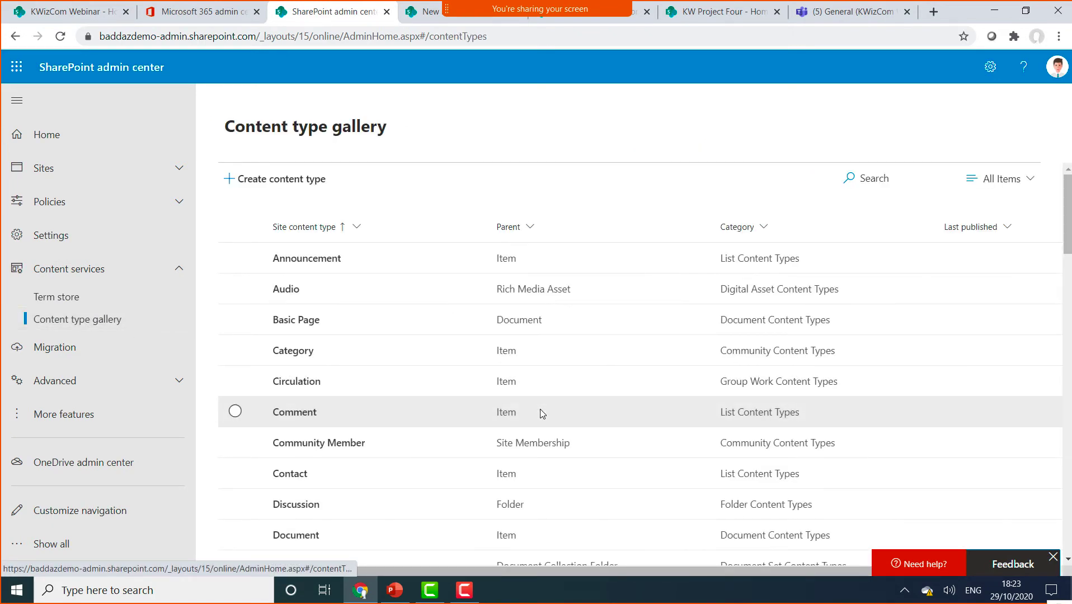
pyautogui.scroll(-10, 406, 437)
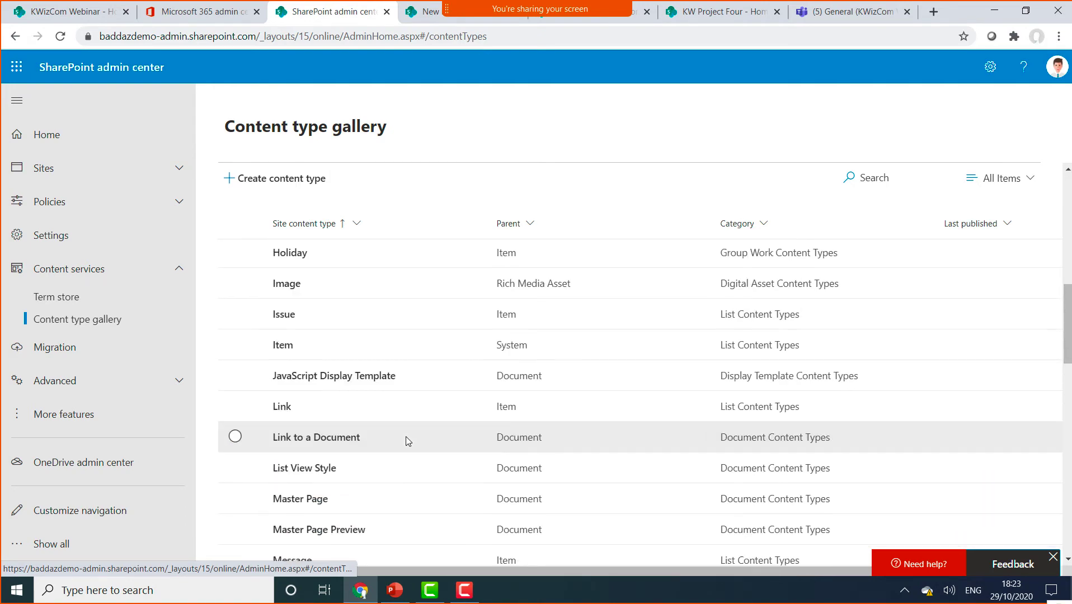
pyautogui.scroll(-9, 405, 437)
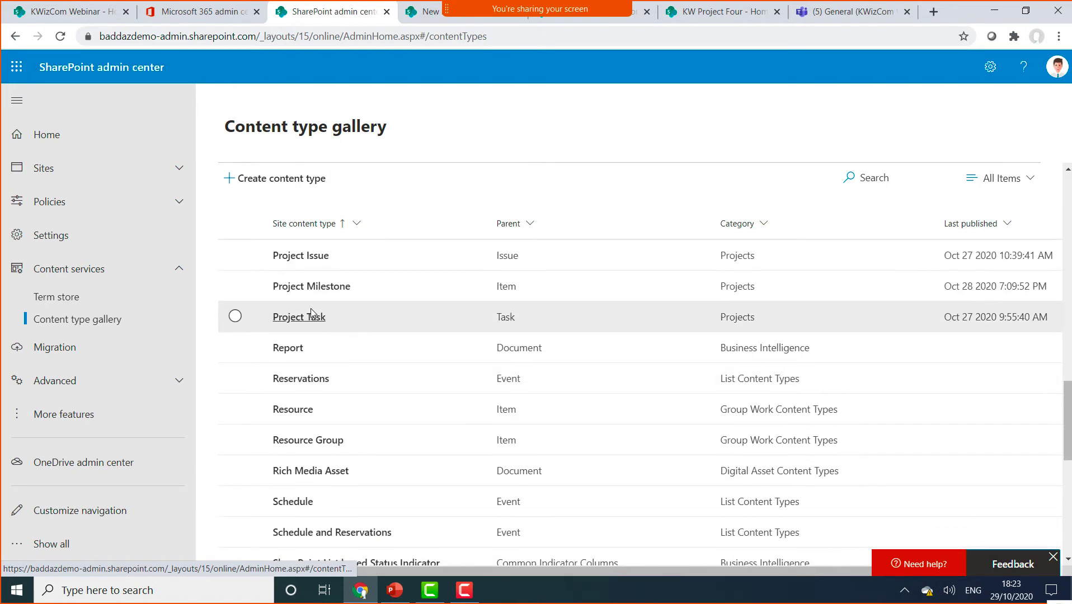
pyautogui.click(299, 317)
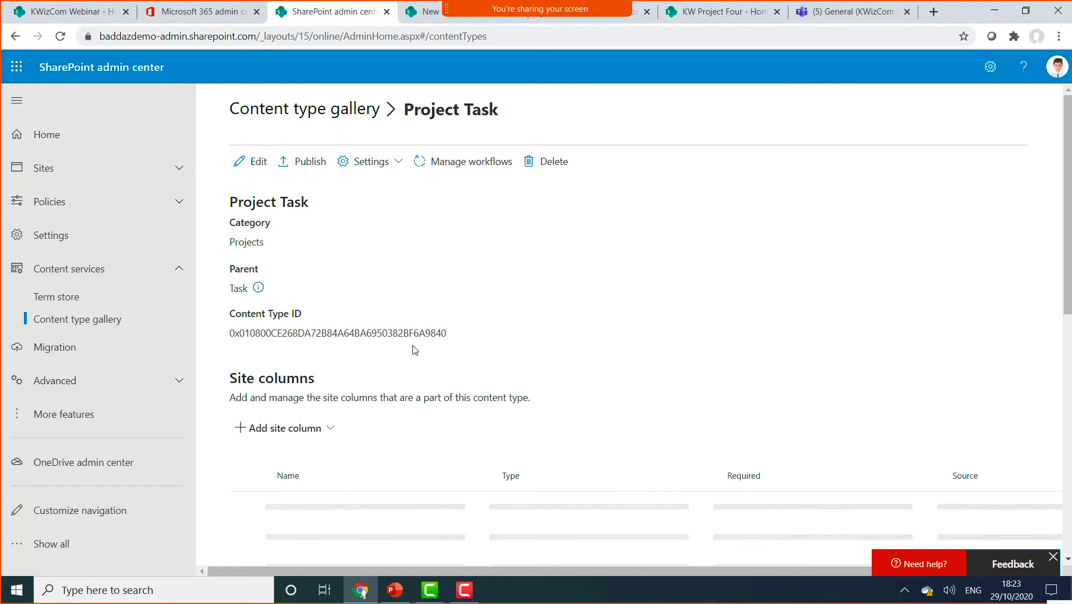
pyautogui.scroll(-2, 414, 350)
pyautogui.scroll(-2, 412, 352)
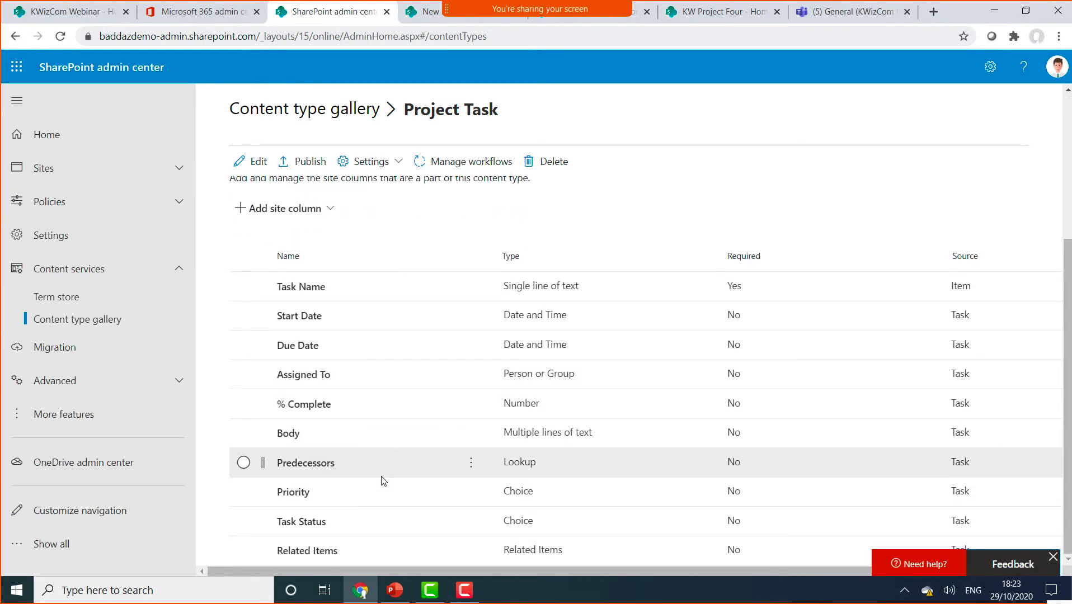
pyautogui.scroll(3, 215, 364)
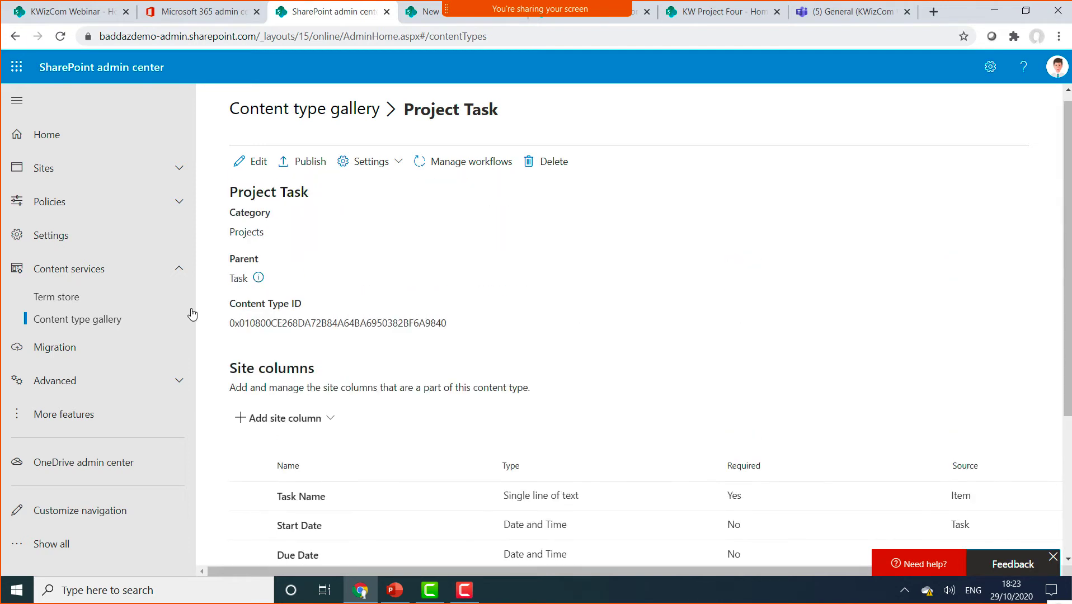
# Open the managed properties of the tenant search schema and filter them by assignedto
pyautogui.click(89, 414)
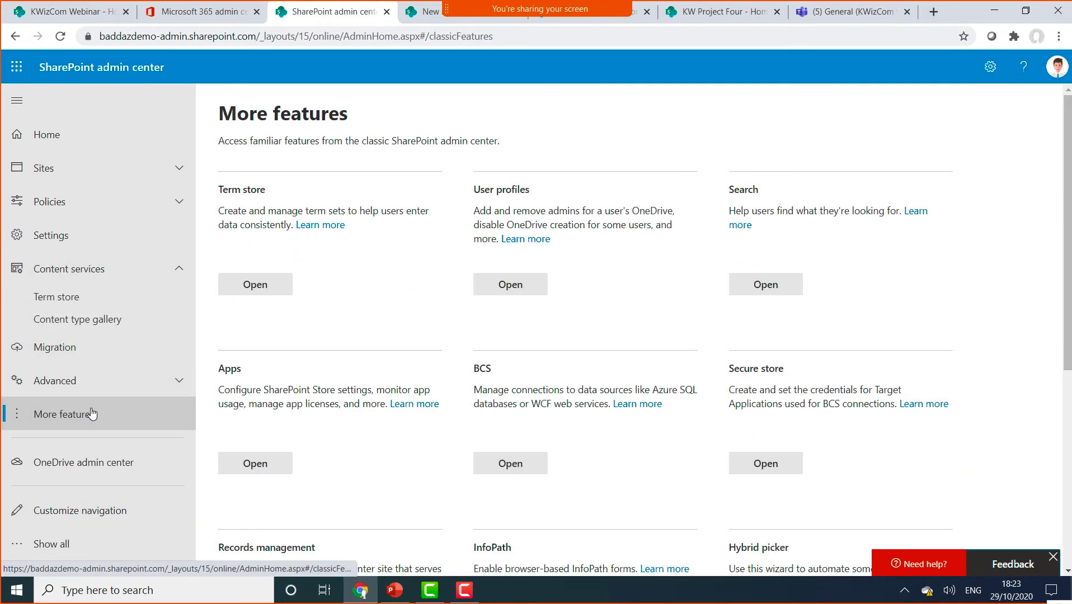
pyautogui.click(767, 284)
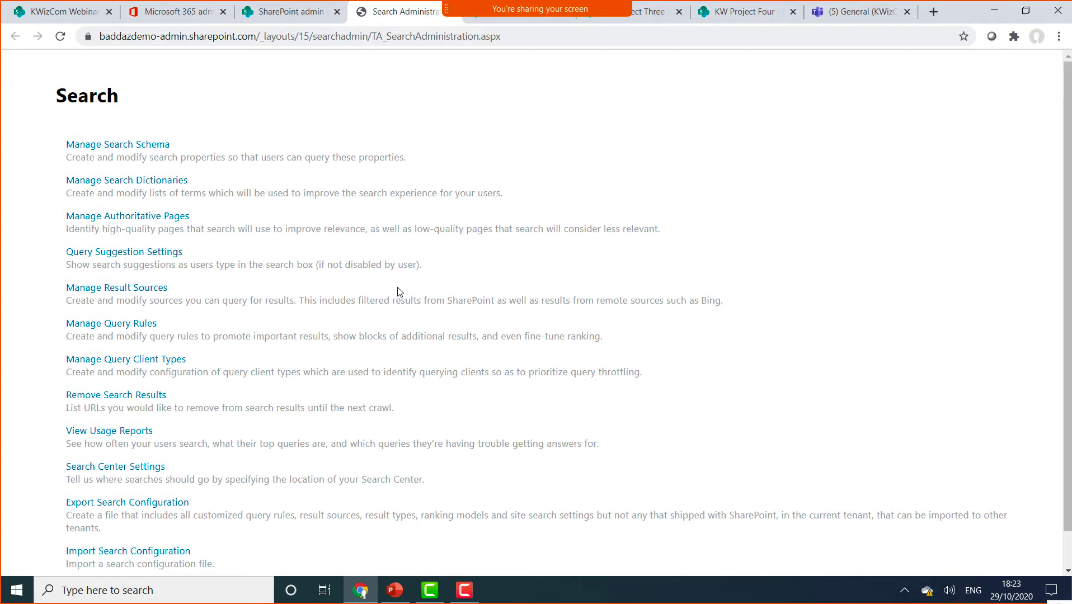
pyautogui.click(156, 146)
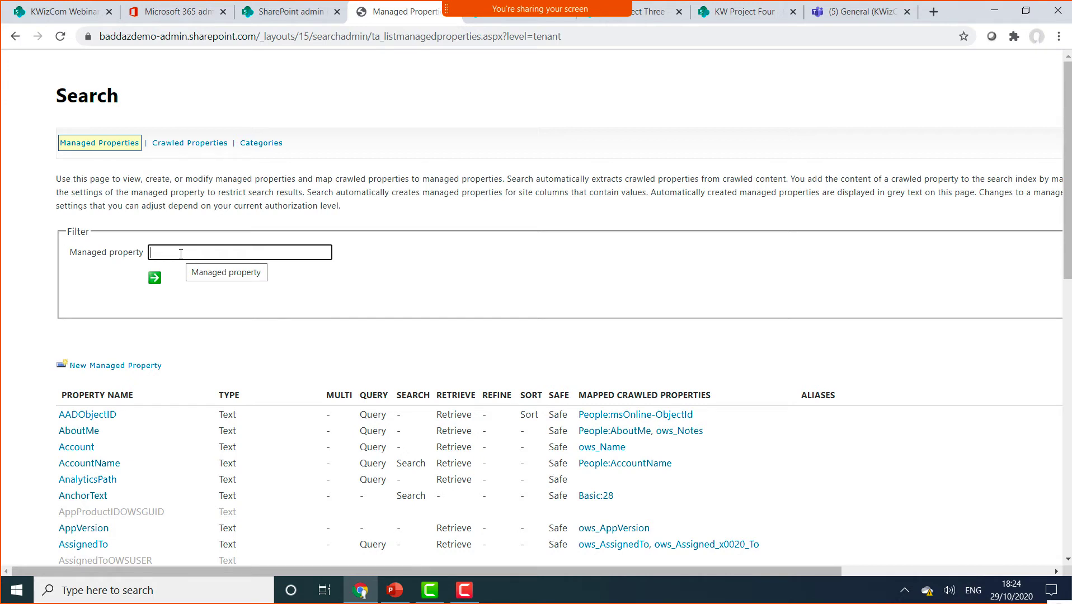
pyautogui.write('assignedto')
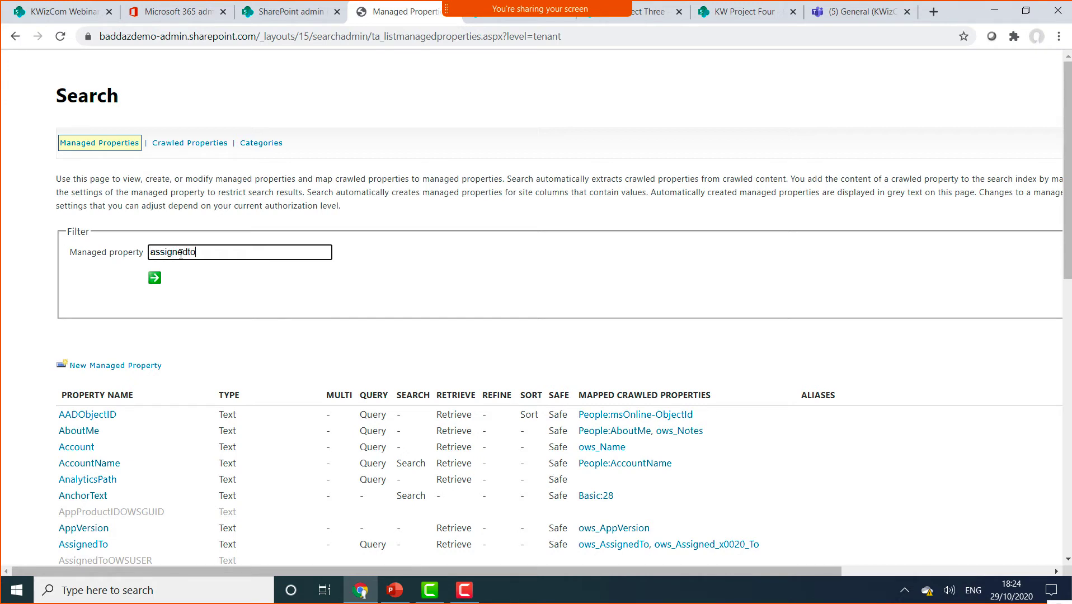
pyautogui.press('Return')
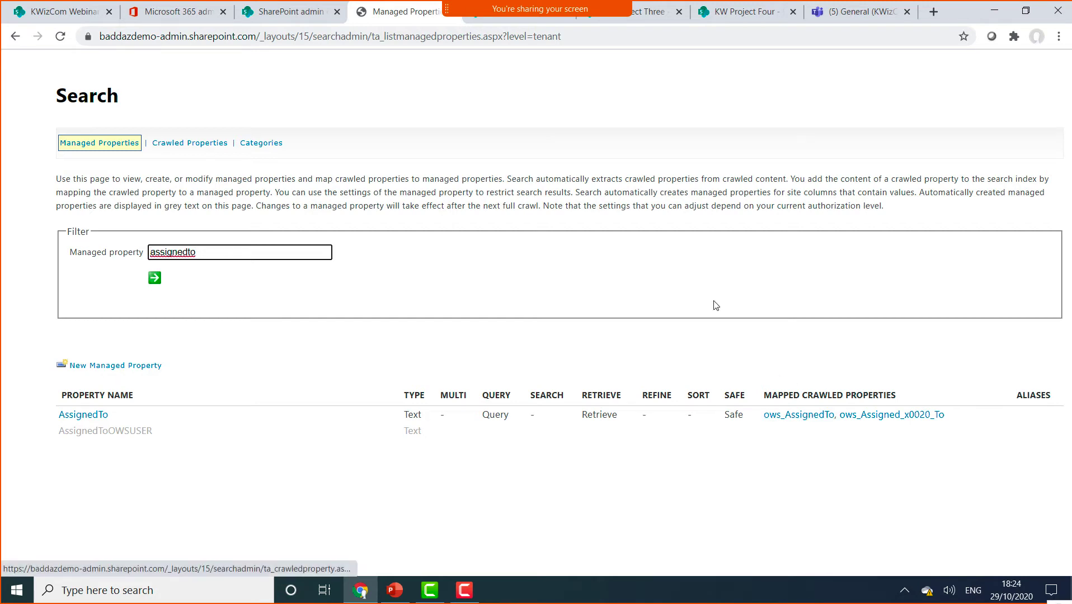
# Close the Managed Properties, SharePoint admin center and Microsoft 365 admin center pages and return to the KWizCom Webinar home page
pyautogui.click(337, 12)
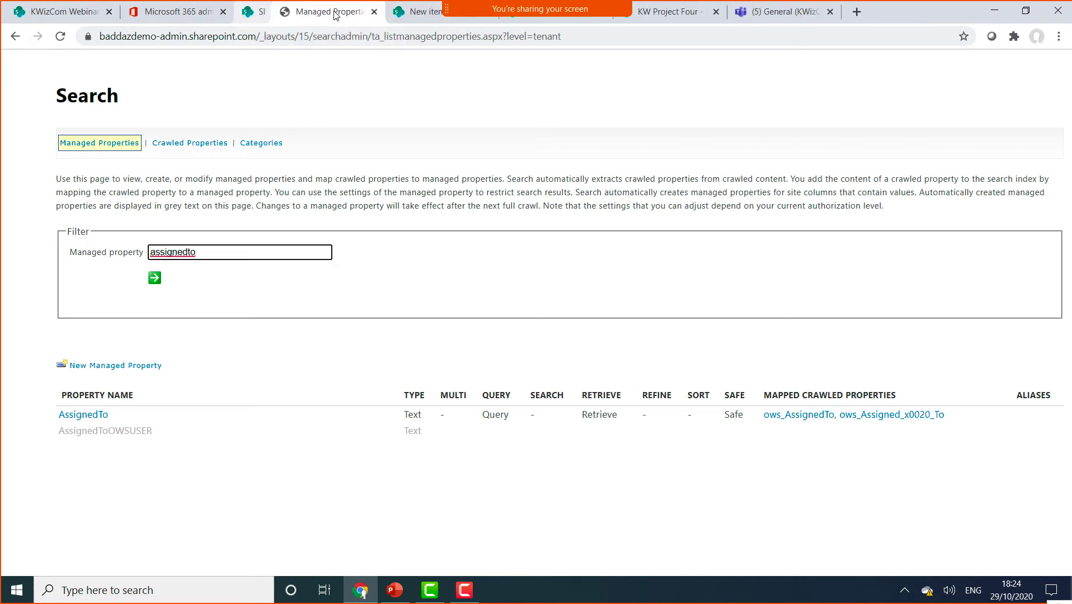
pyautogui.click(336, 12)
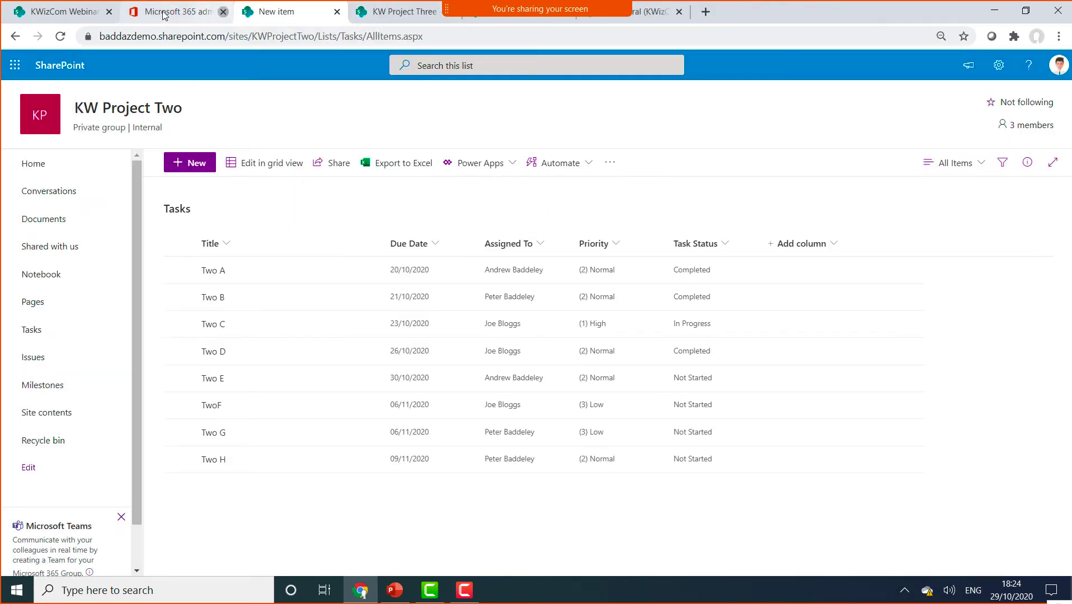
pyautogui.click(223, 12)
pyautogui.click(73, 11)
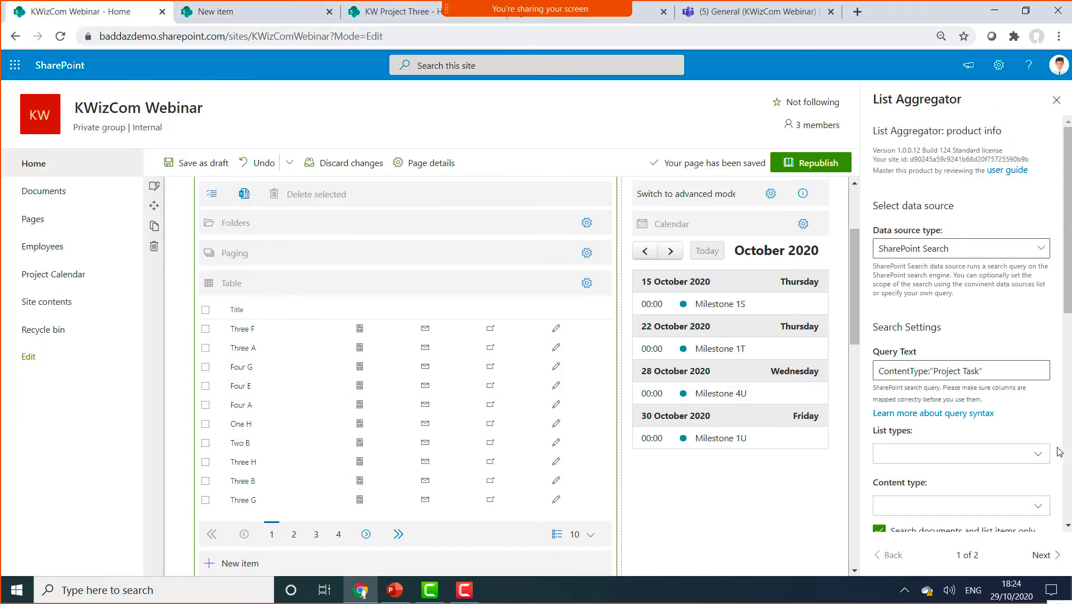
# Check the selected search columns, go to the column info configuration, and delete the Search result rank column
pyautogui.moveTo(1065, 276); pyautogui.dragTo(1064, 278)
pyautogui.scroll(-4, 1064, 278)
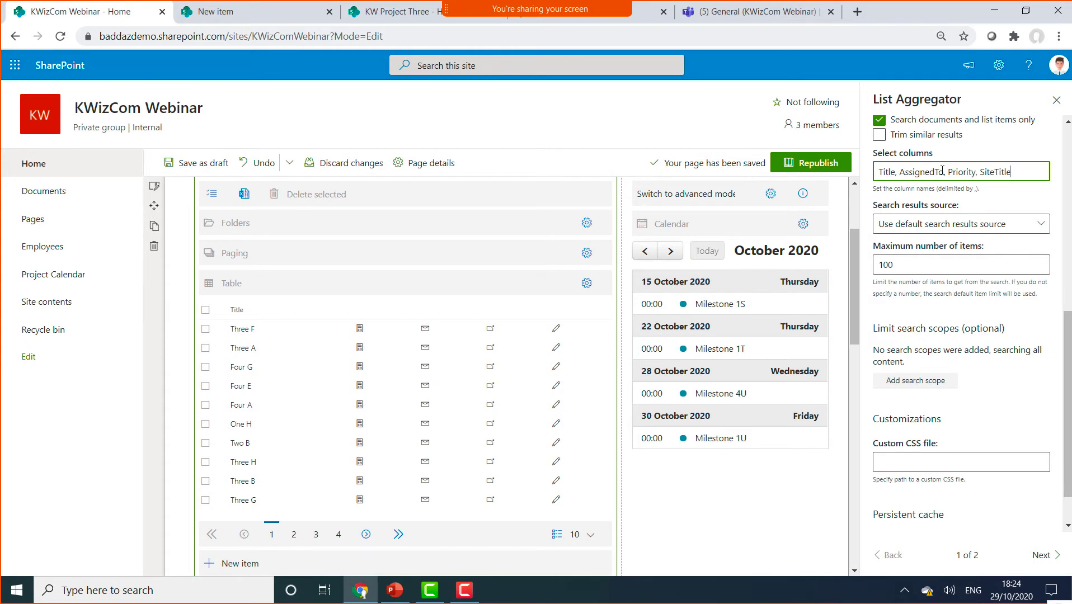
pyautogui.click(1047, 556)
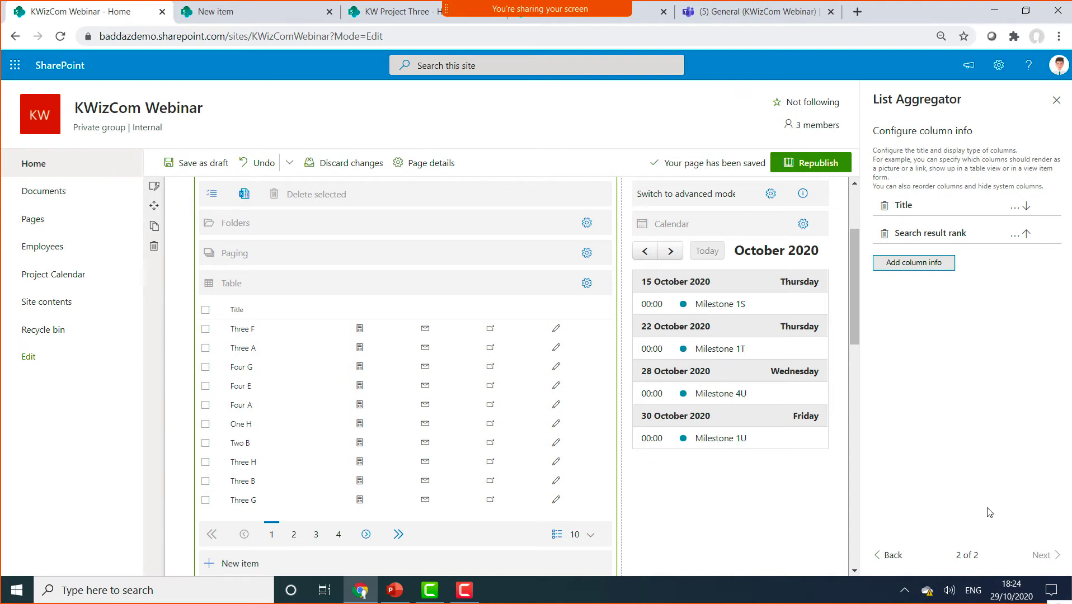
pyautogui.click(1014, 235)
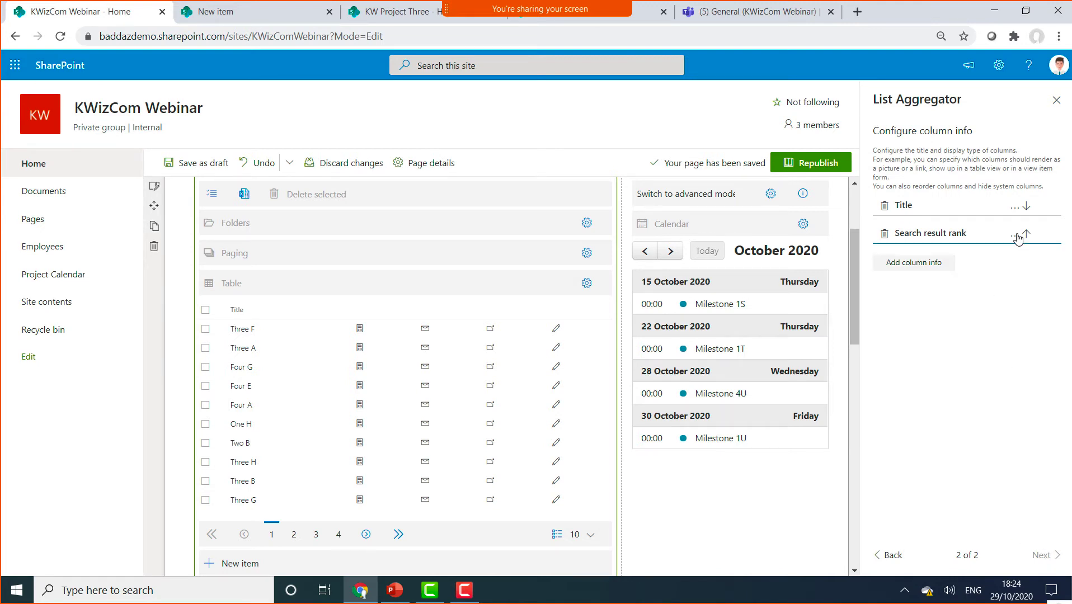
pyautogui.click(944, 328)
pyautogui.click(884, 234)
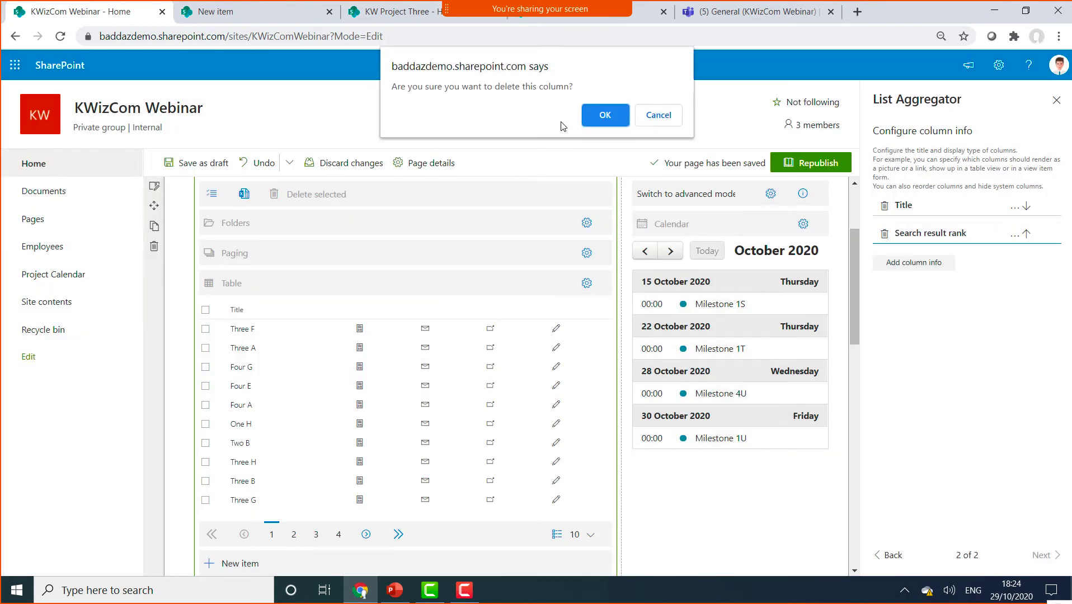
pyautogui.click(591, 114)
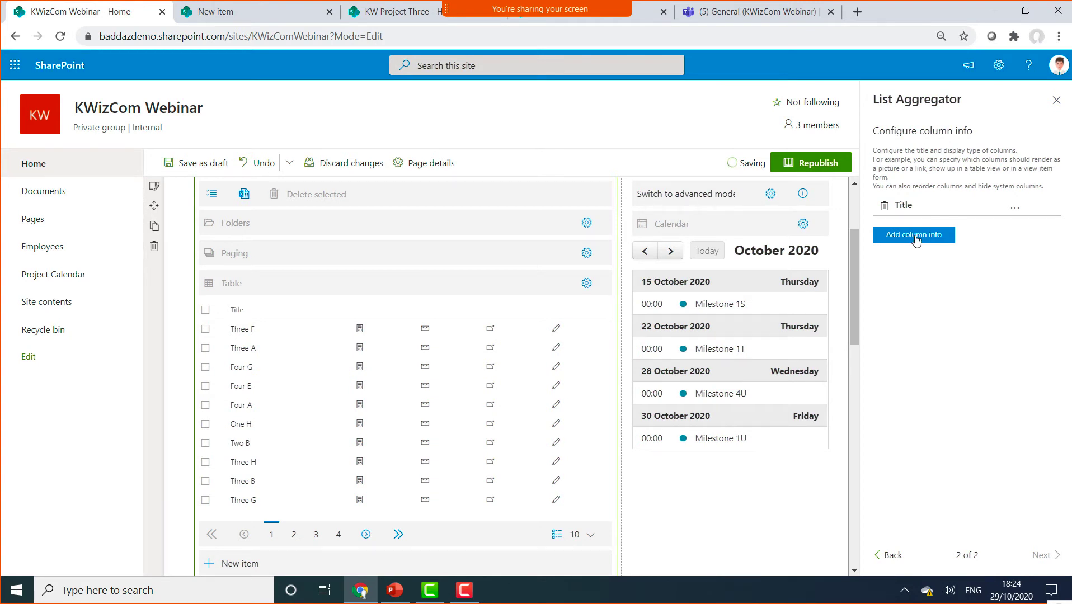
# Add column info for the internal column AssignedTo with the friendly name Assigned To
pyautogui.click(915, 238)
pyautogui.click(540, 234)
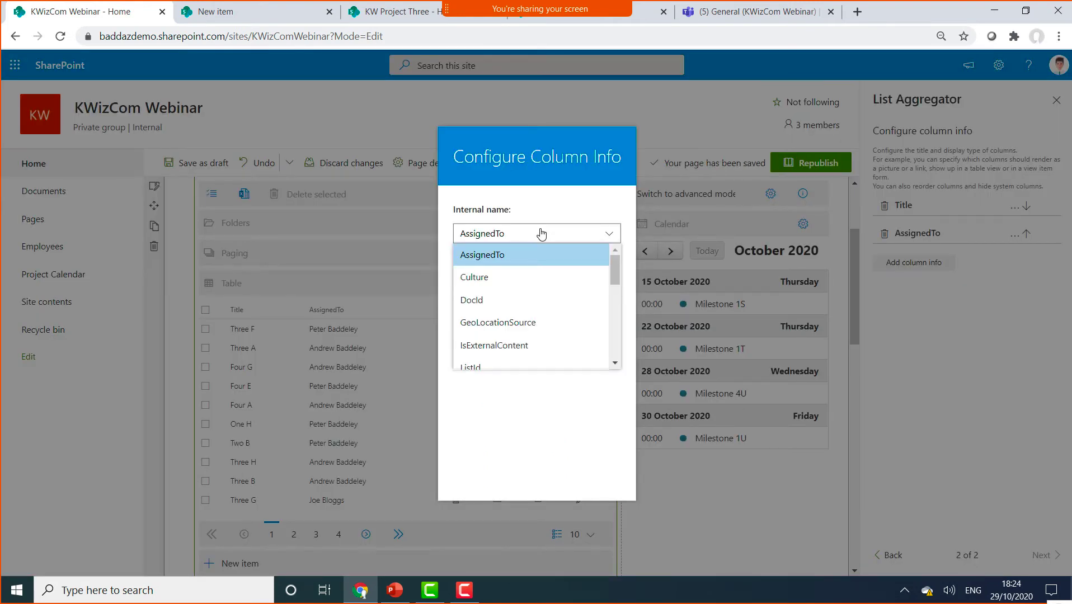
pyautogui.click(538, 255)
pyautogui.click(506, 275)
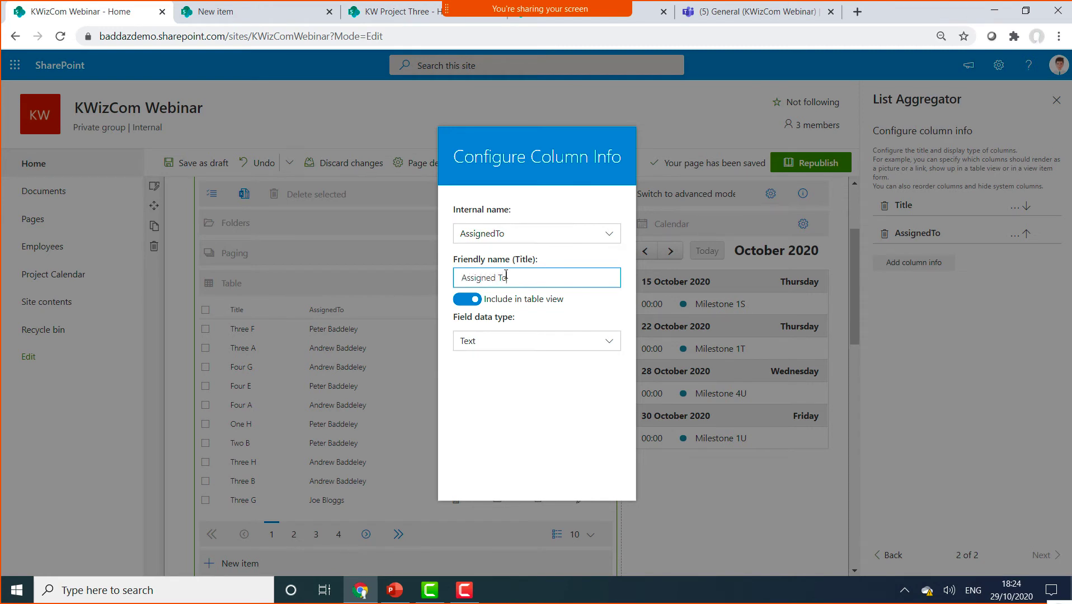
pyautogui.click(954, 334)
pyautogui.click(727, 453)
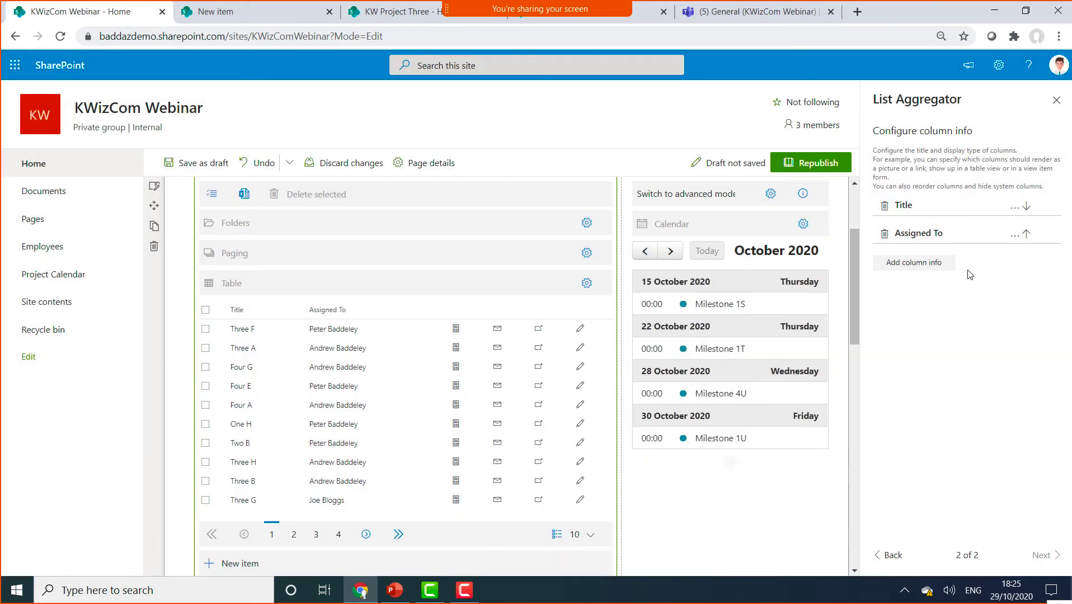
# Add column info for the internal column Priority, included in the table view
pyautogui.click(920, 269)
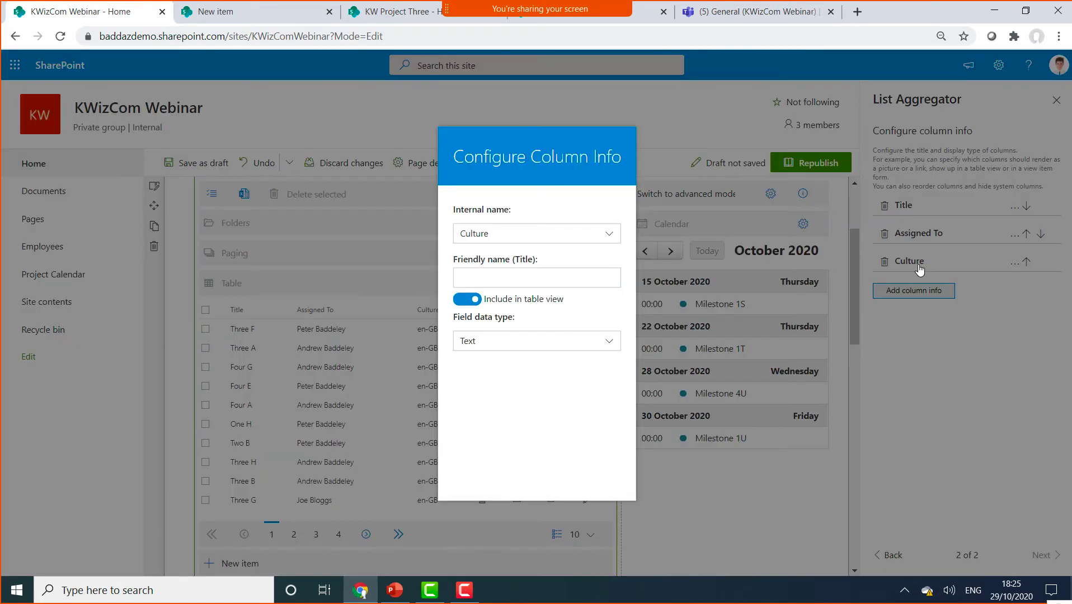
pyautogui.click(526, 233)
pyautogui.scroll(-5, 527, 329)
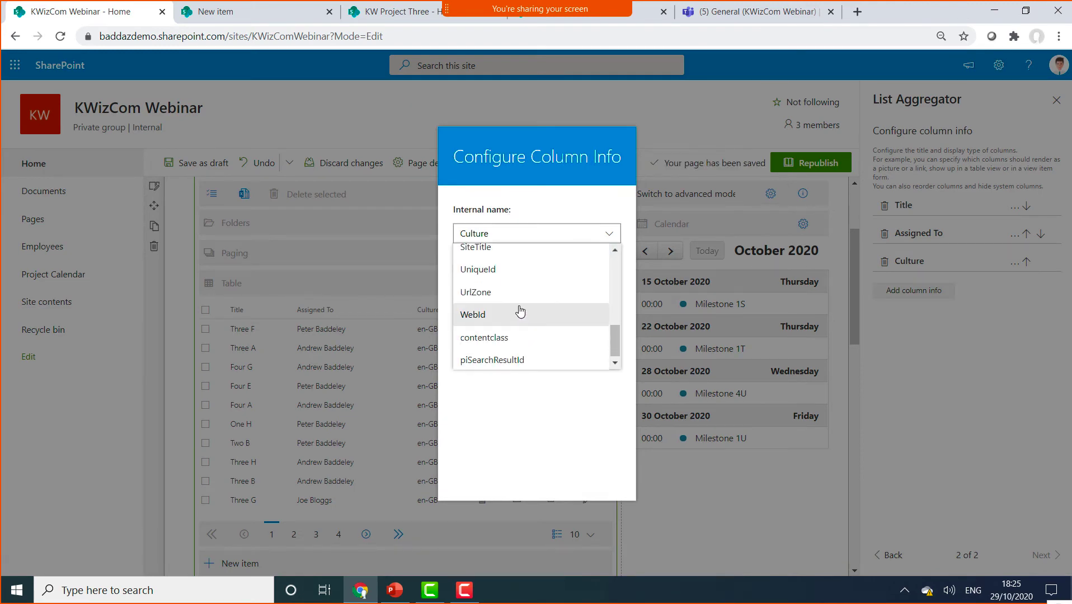
pyautogui.scroll(4, 519, 312)
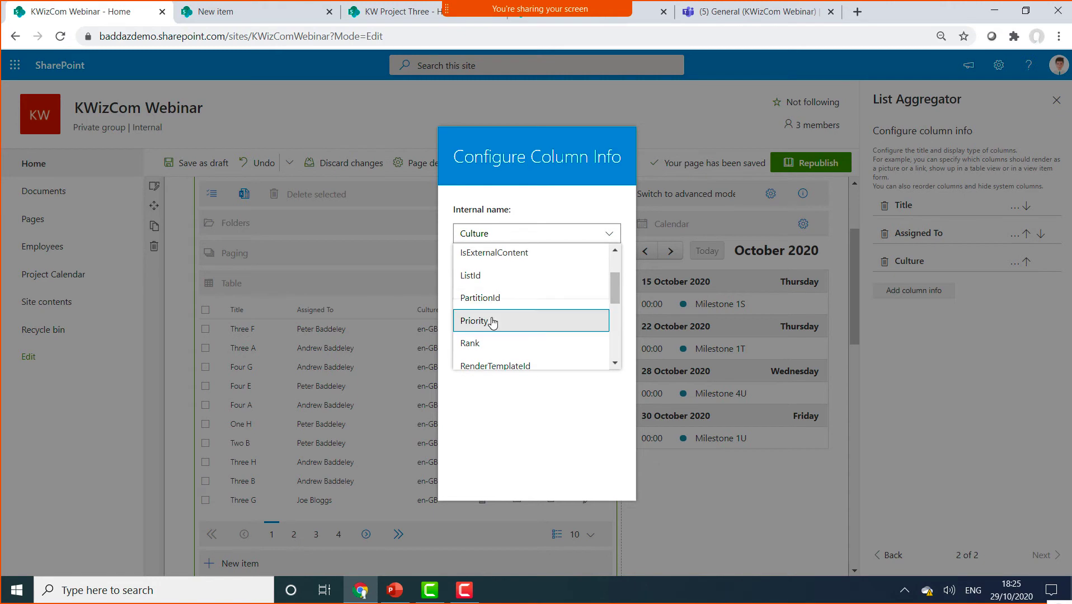
pyautogui.click(506, 316)
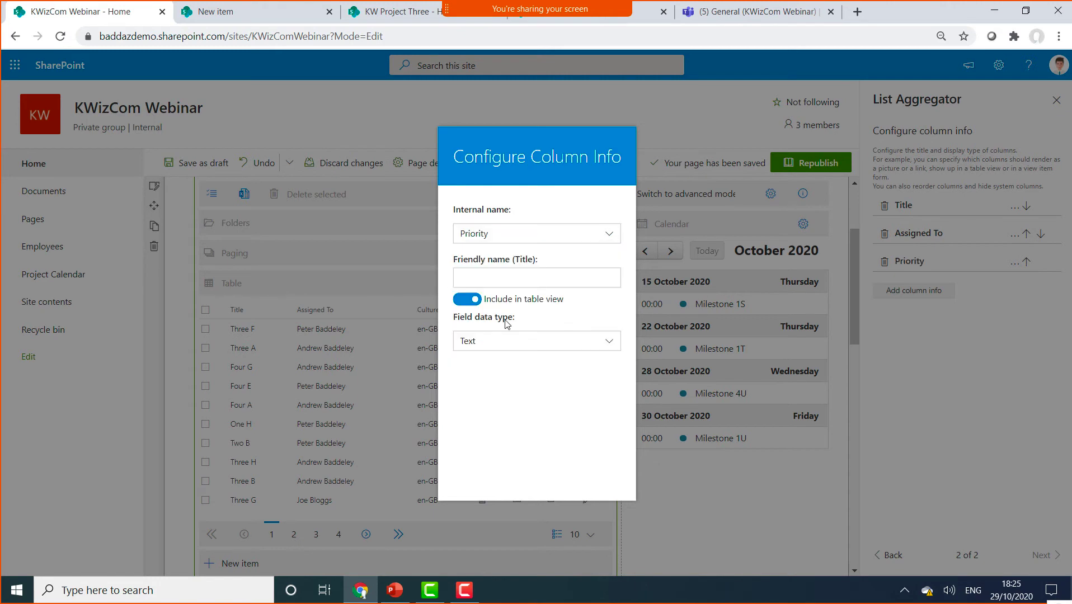
pyautogui.click(738, 469)
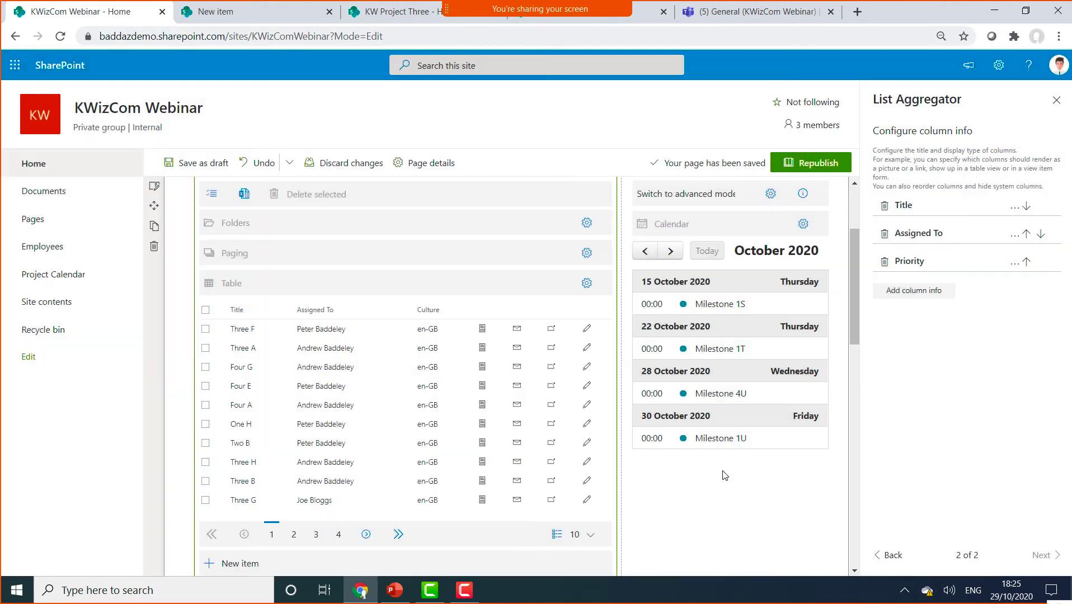
# Add column info for the internal column SiteTitle with the friendly name Project
pyautogui.click(929, 295)
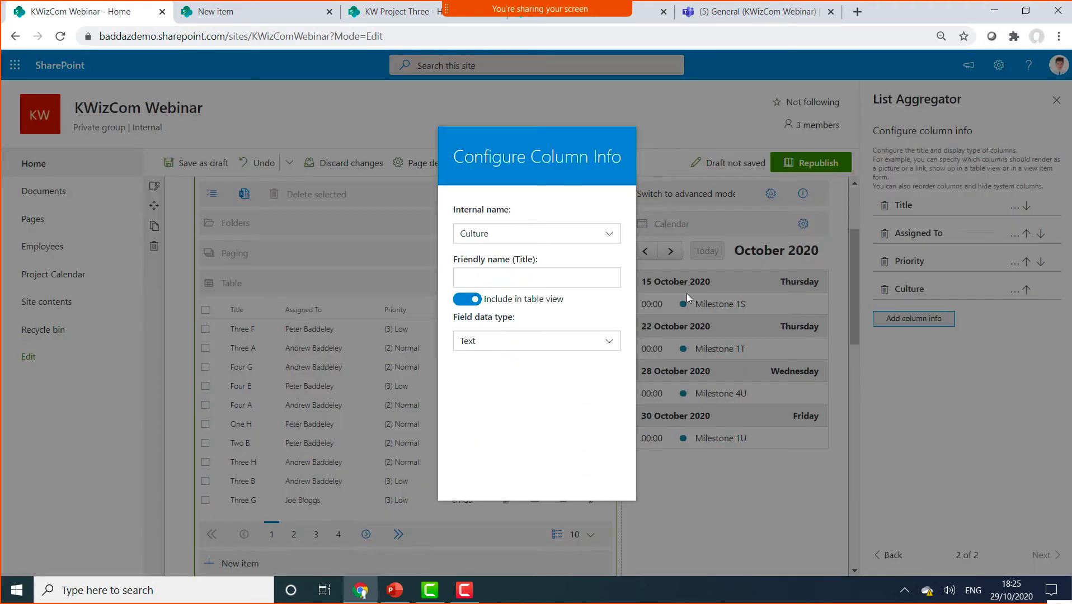
pyautogui.click(491, 234)
pyautogui.scroll(-2, 545, 330)
pyautogui.scroll(-4, 545, 329)
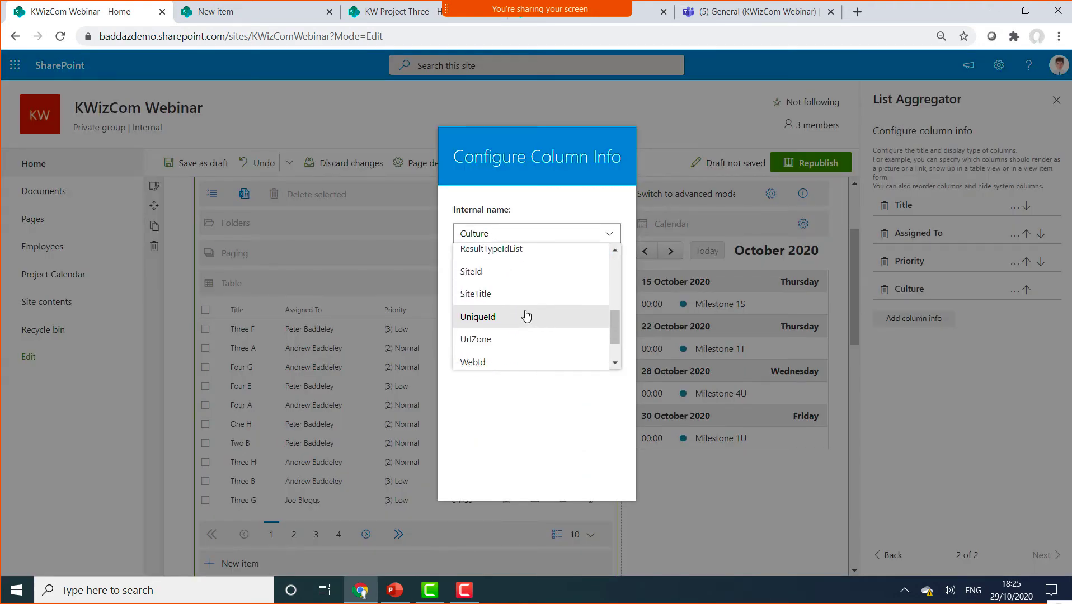
pyautogui.click(507, 296)
pyautogui.click(496, 282)
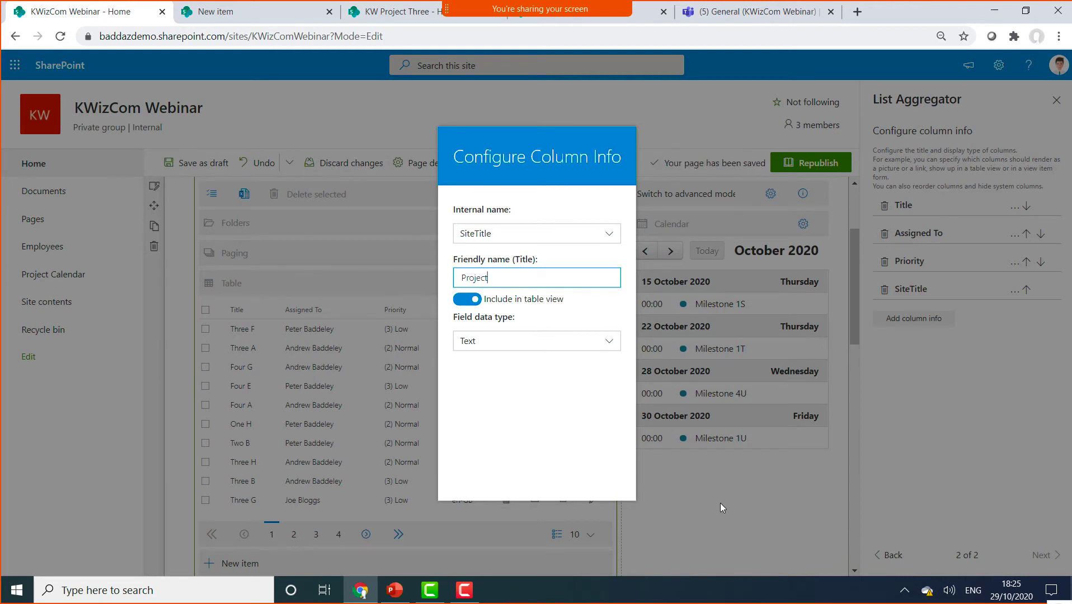
pyautogui.click(708, 454)
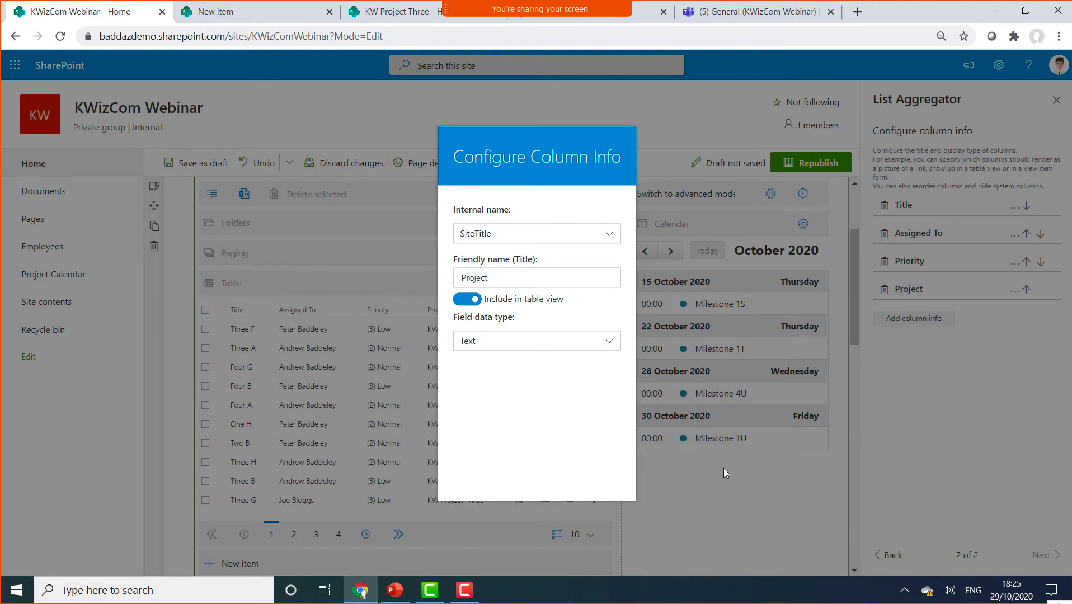
pyautogui.click(563, 351)
pyautogui.click(562, 349)
pyautogui.click(813, 477)
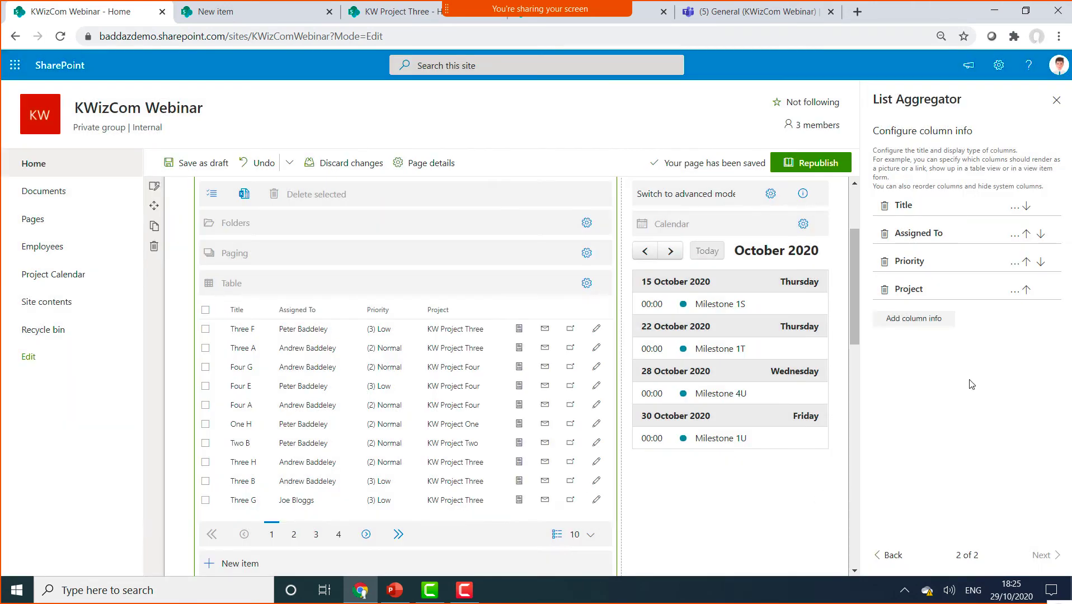
# Check the field data types available for the Assigned To column
pyautogui.click(1016, 234)
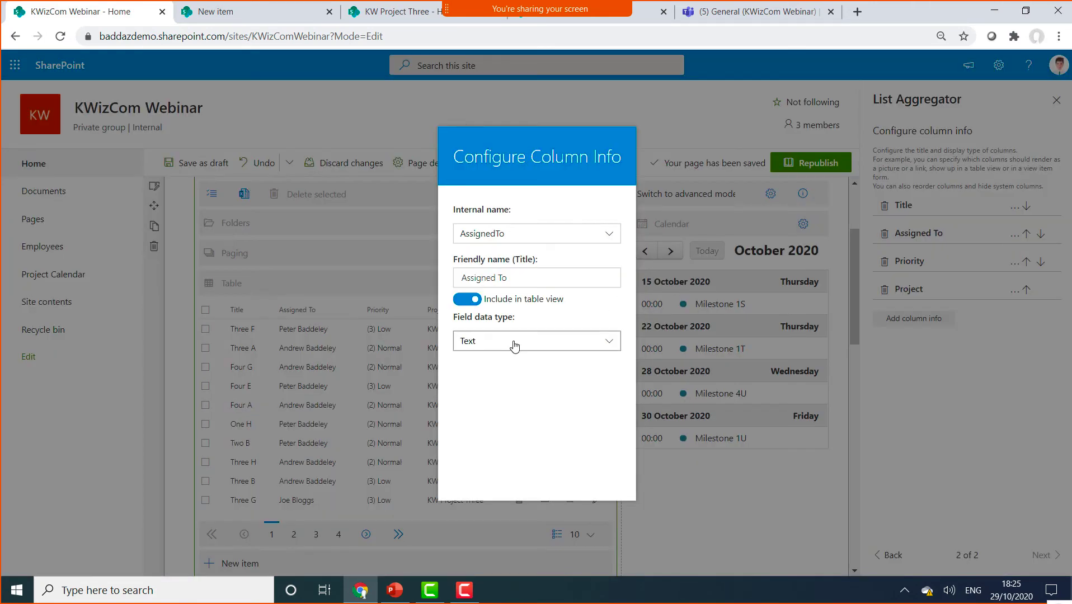
pyautogui.click(514, 346)
pyautogui.scroll(-1, 538, 397)
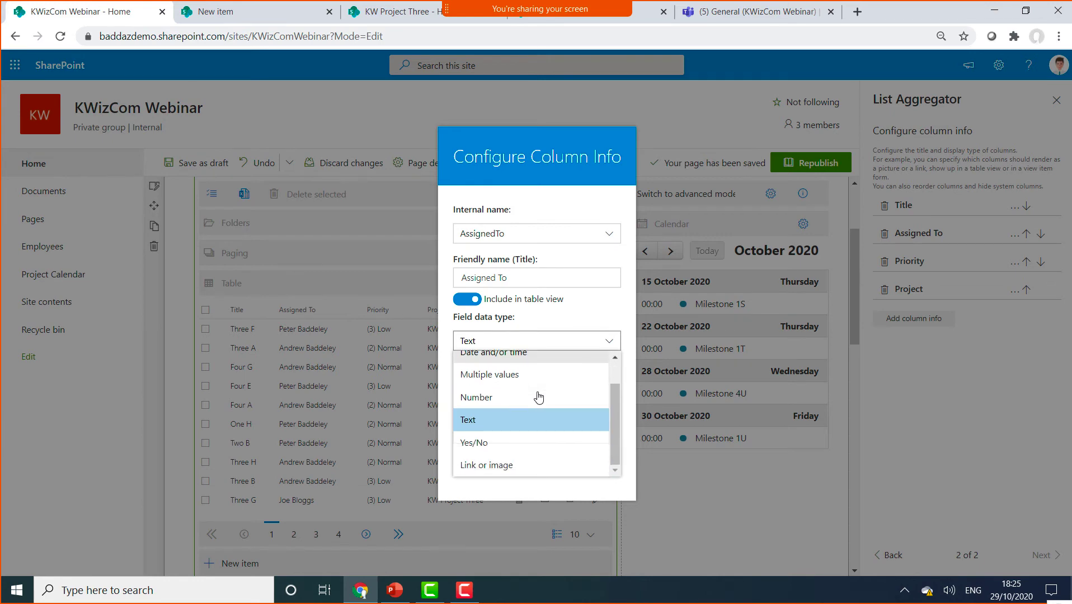
pyautogui.scroll(1, 539, 397)
pyautogui.click(895, 447)
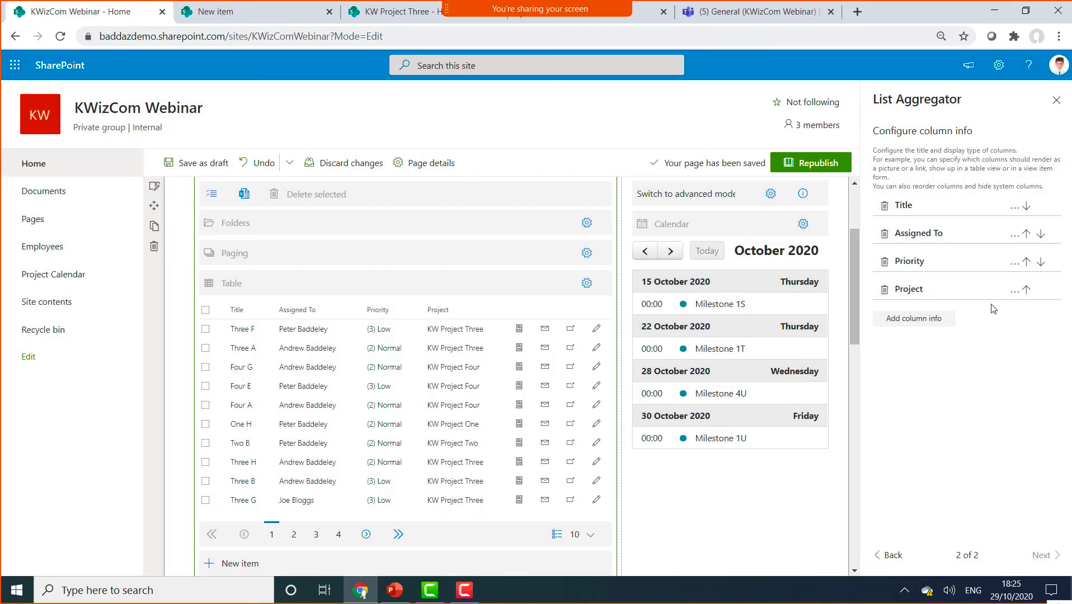
# Set the Priority column's field data type to Choice and close the List Aggregator settings
pyautogui.click(1014, 262)
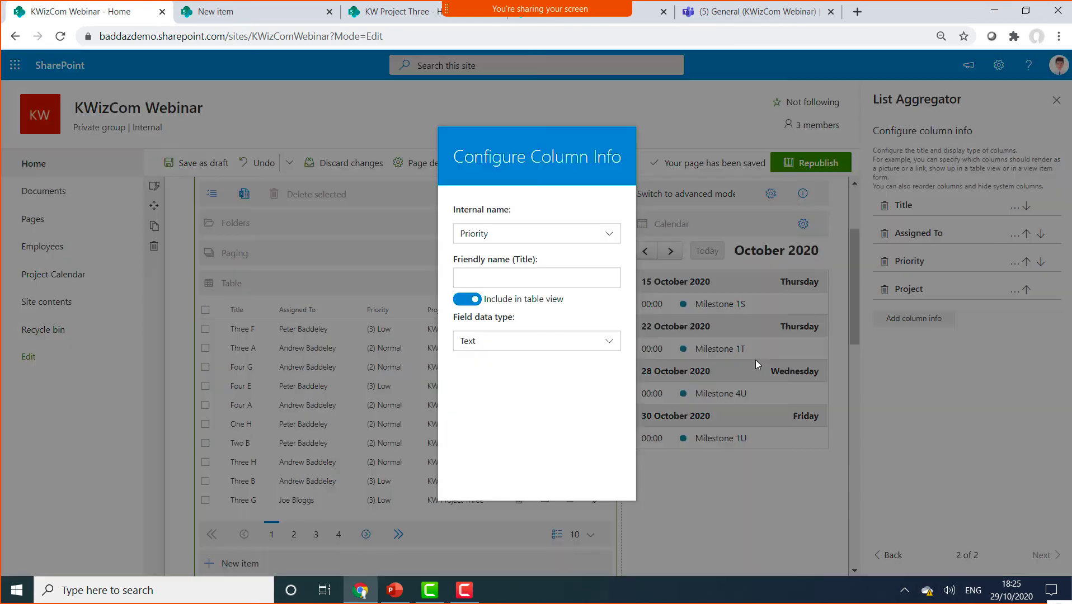
pyautogui.click(543, 351)
pyautogui.scroll(-1, 537, 414)
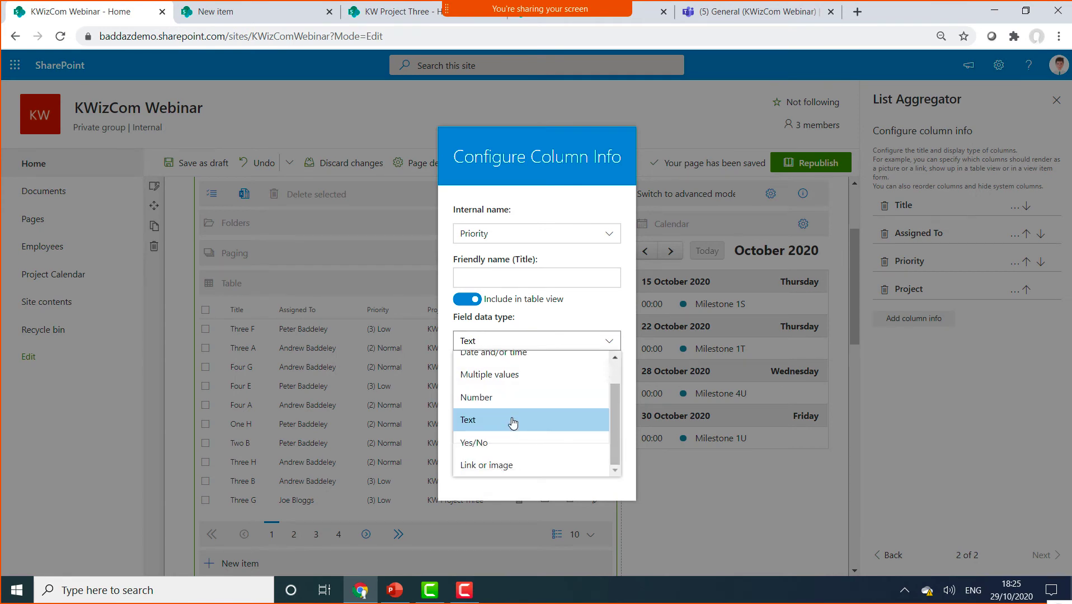
pyautogui.scroll(1, 513, 423)
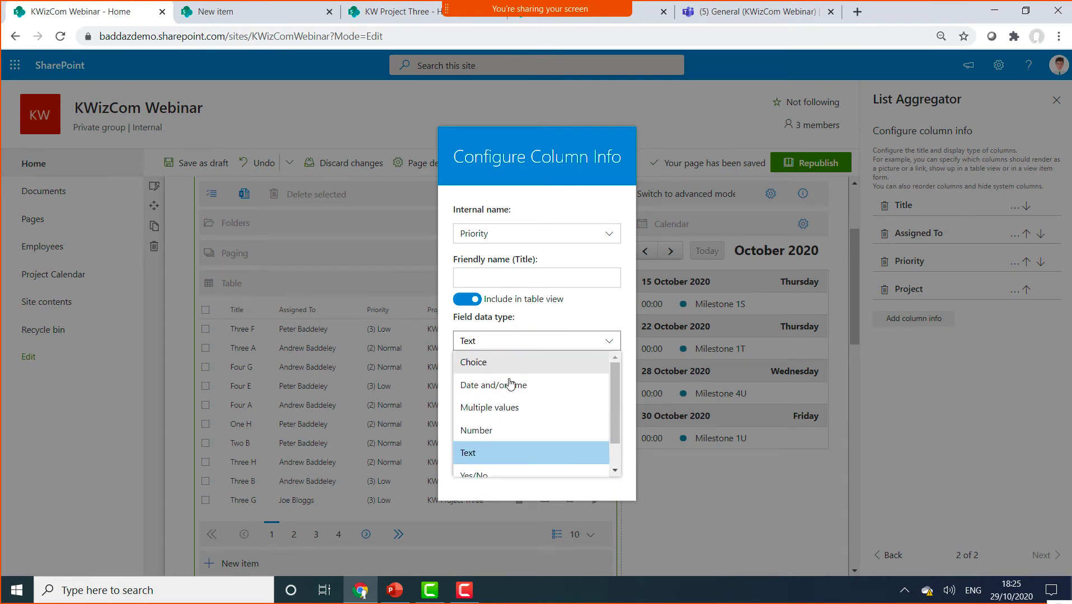
pyautogui.click(499, 362)
pyautogui.click(737, 457)
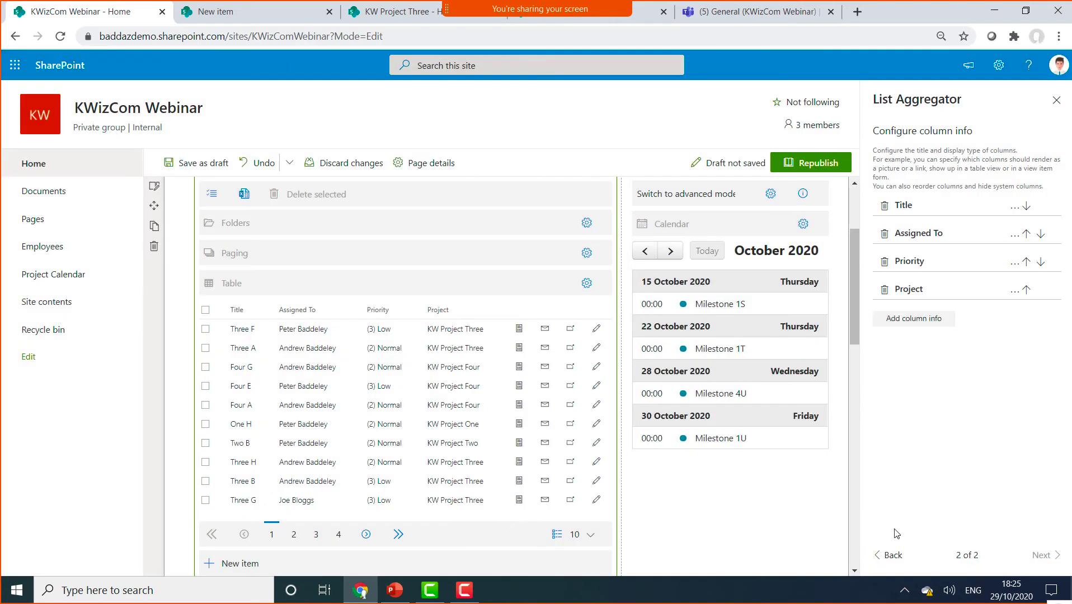
pyautogui.click(1056, 101)
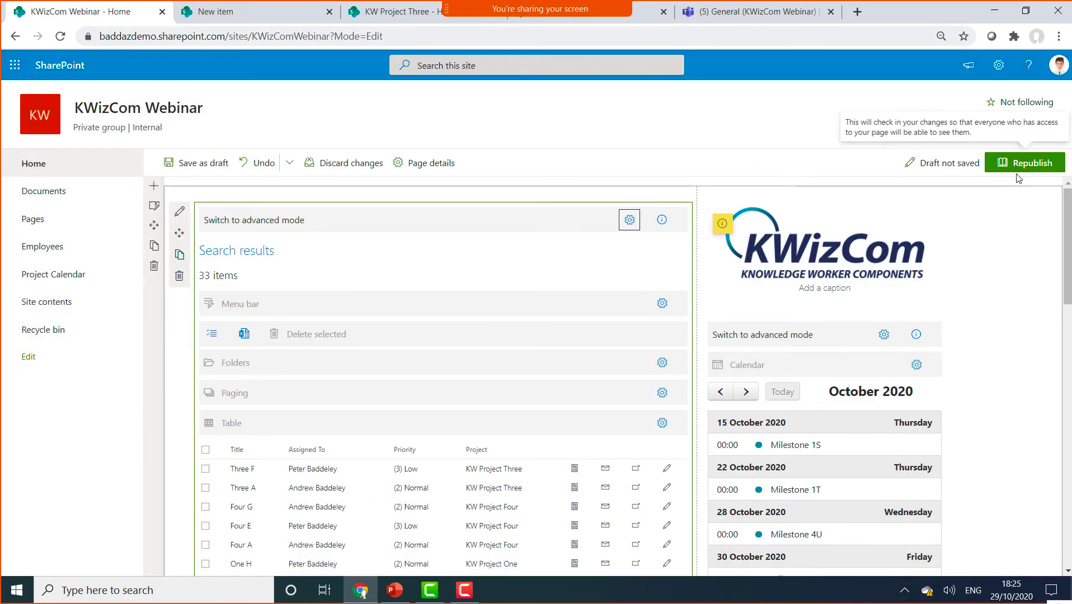
# Switch the search results web part to advanced mode and set its header title to Tasks
pyautogui.scroll(-3, 349, 433)
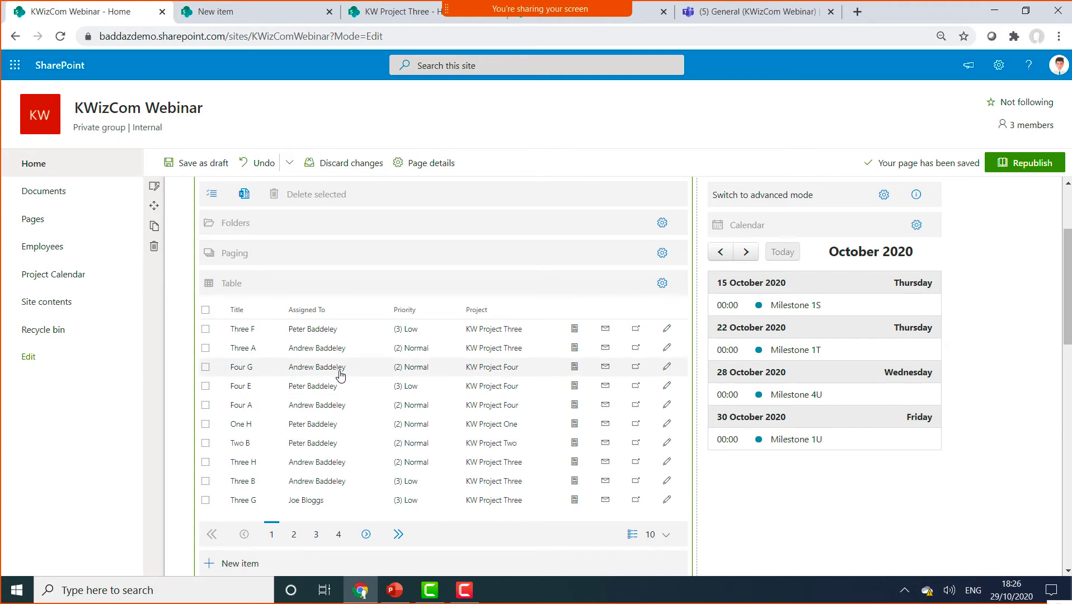
pyautogui.scroll(3, 339, 376)
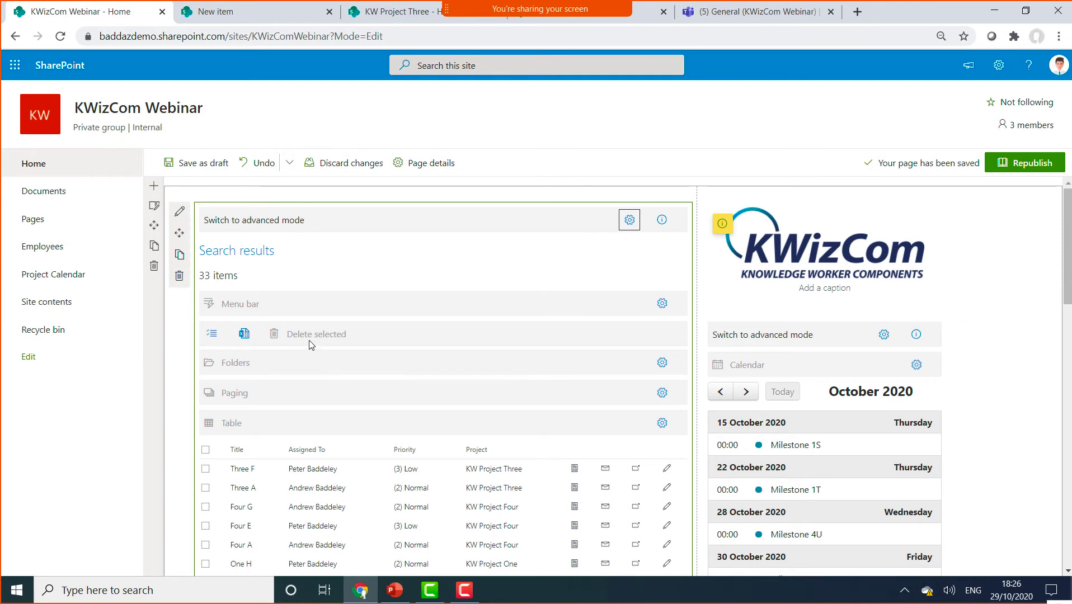
pyautogui.click(277, 230)
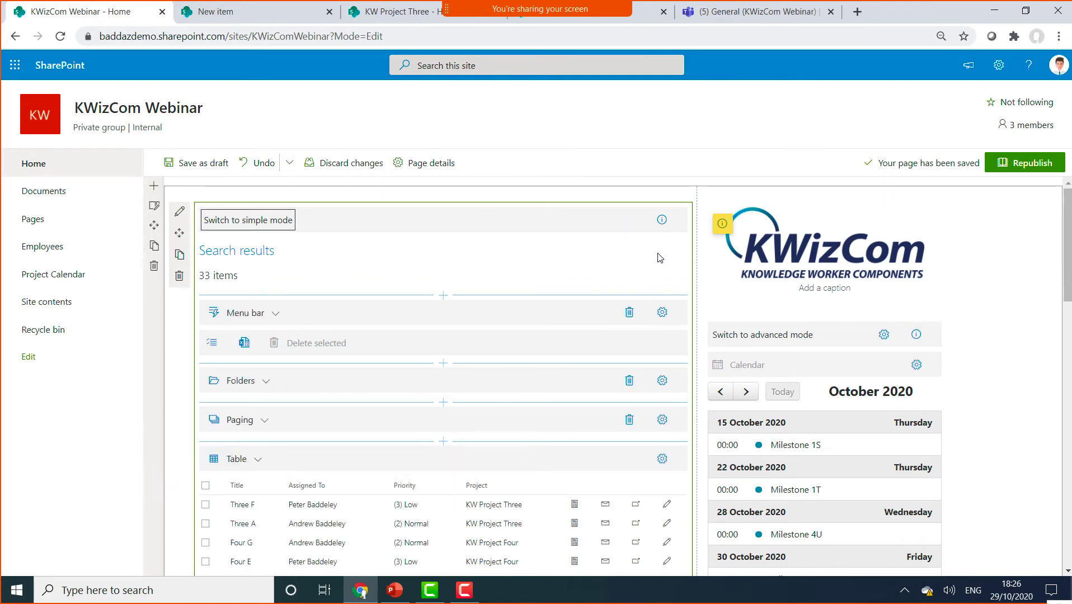
pyautogui.click(662, 221)
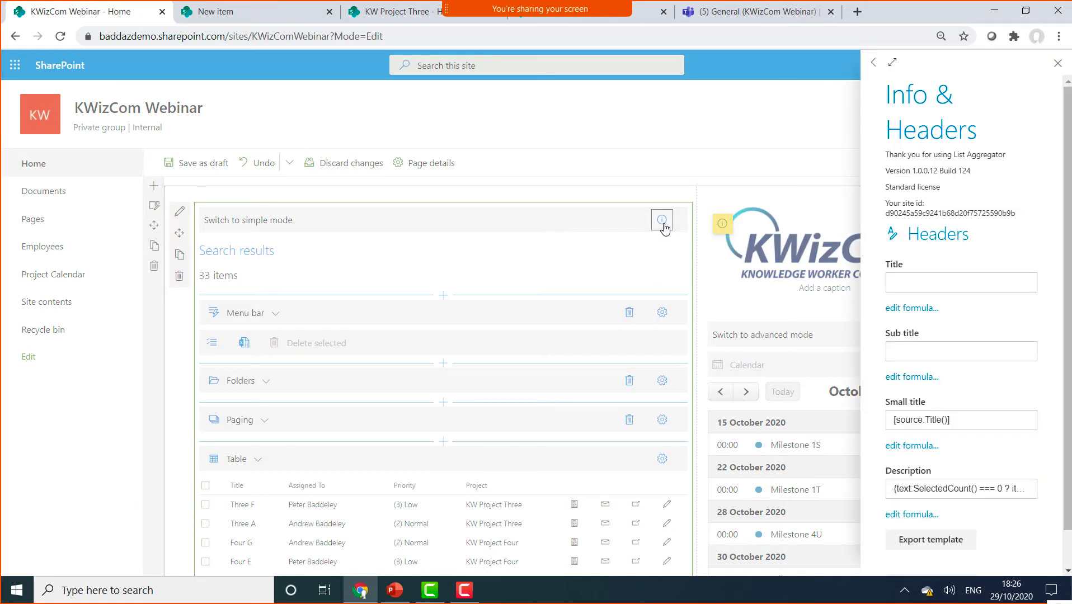
pyautogui.click(925, 285)
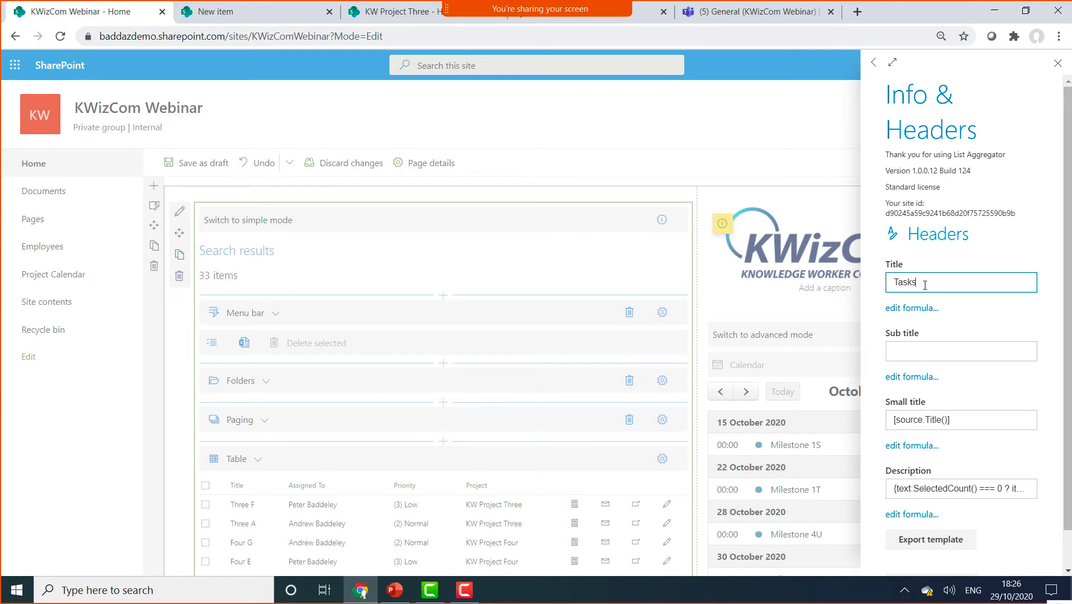
pyautogui.click(620, 281)
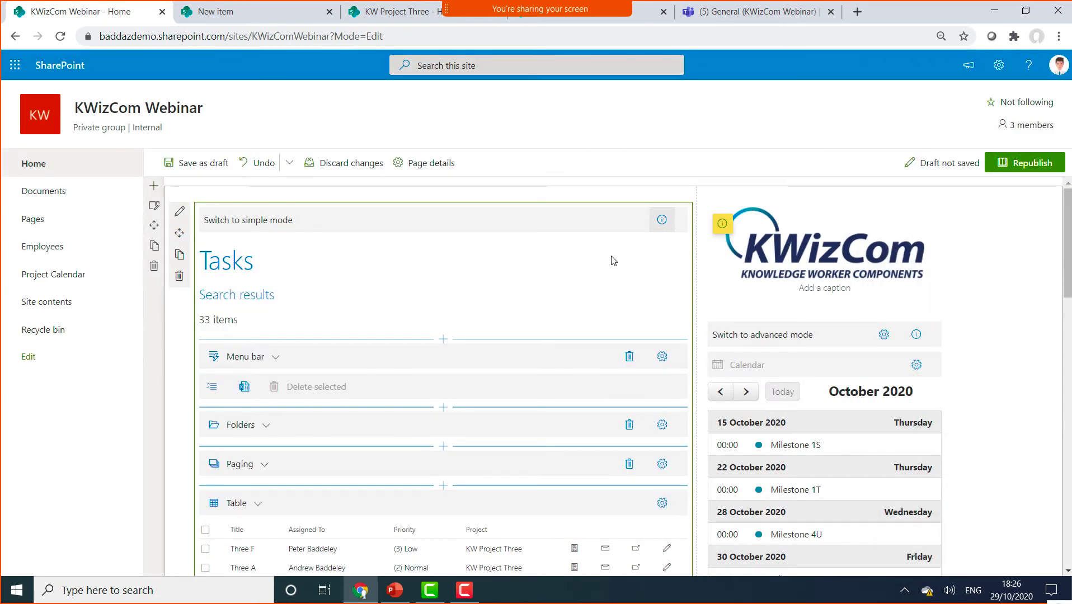
# Insert a Conditional Formatting (pro) component between Paging and Table, and add a format with the airplane icon
pyautogui.scroll(-3, 468, 324)
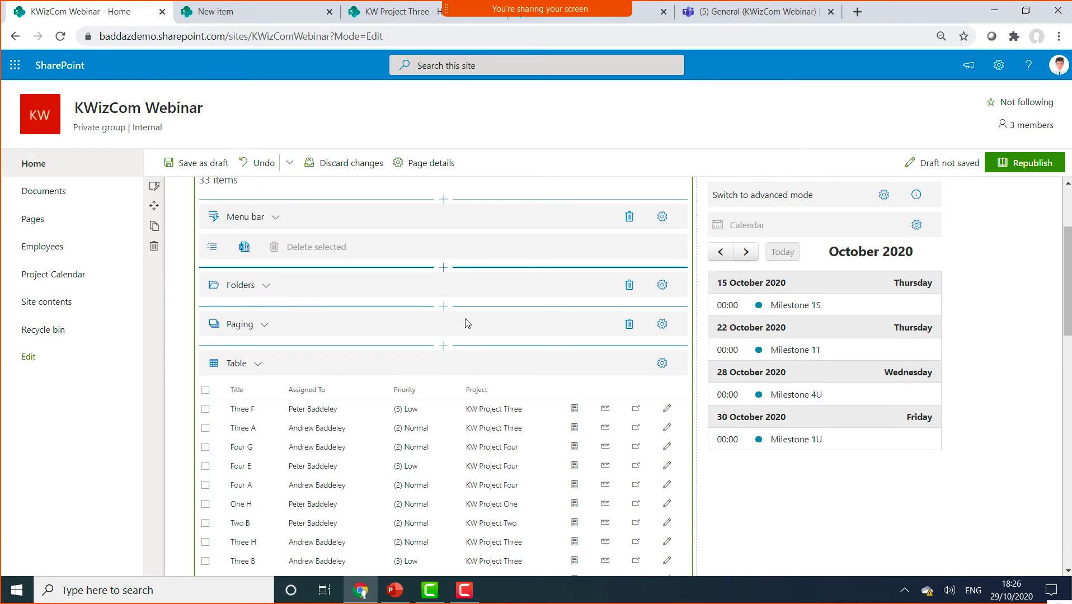
pyautogui.click(444, 346)
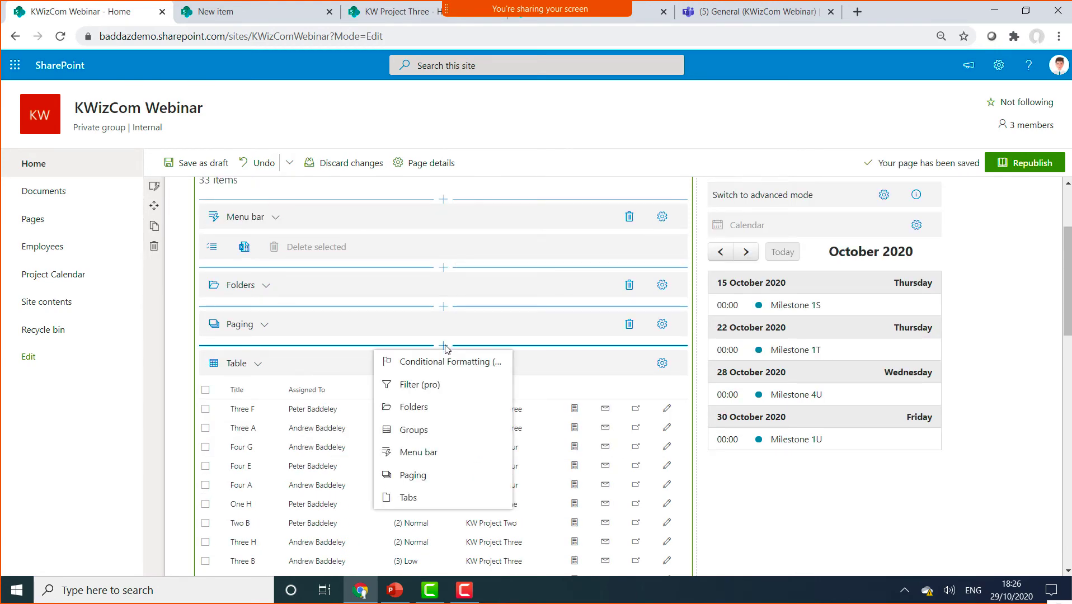
pyautogui.click(445, 359)
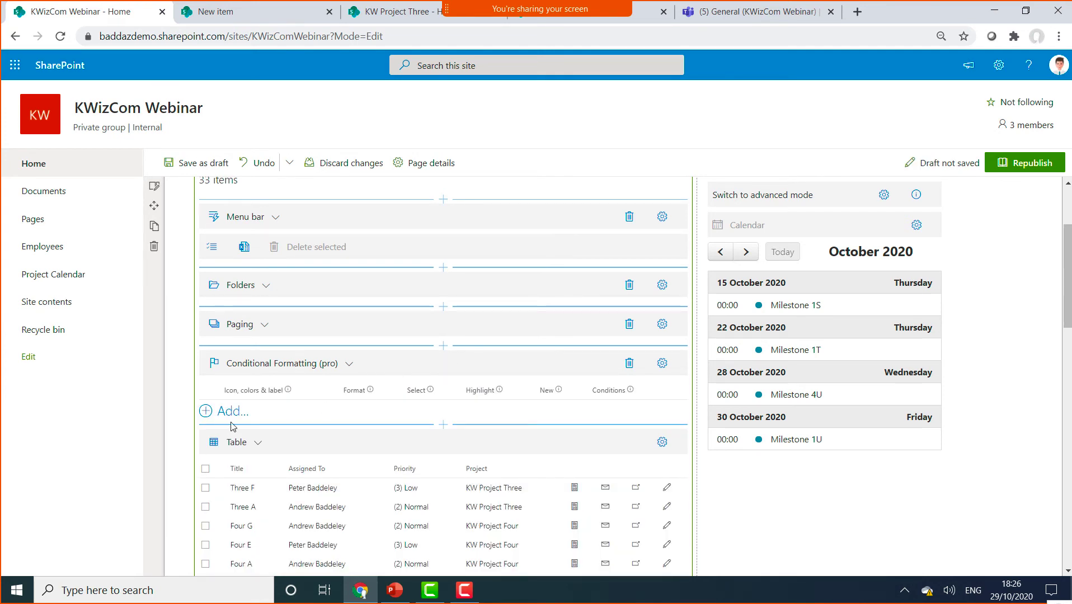
pyautogui.click(219, 413)
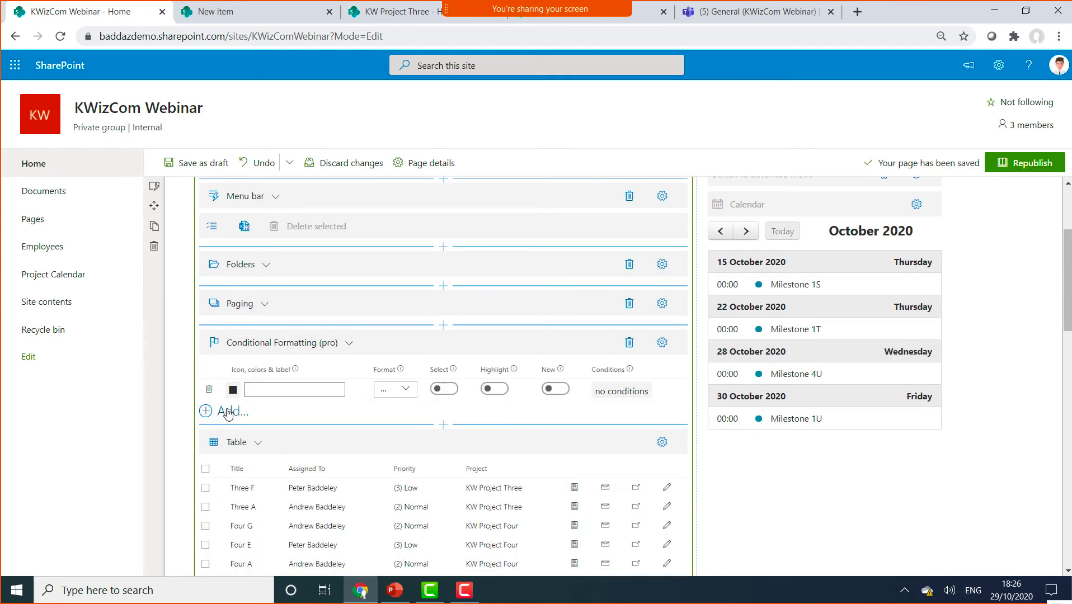
pyautogui.click(233, 390)
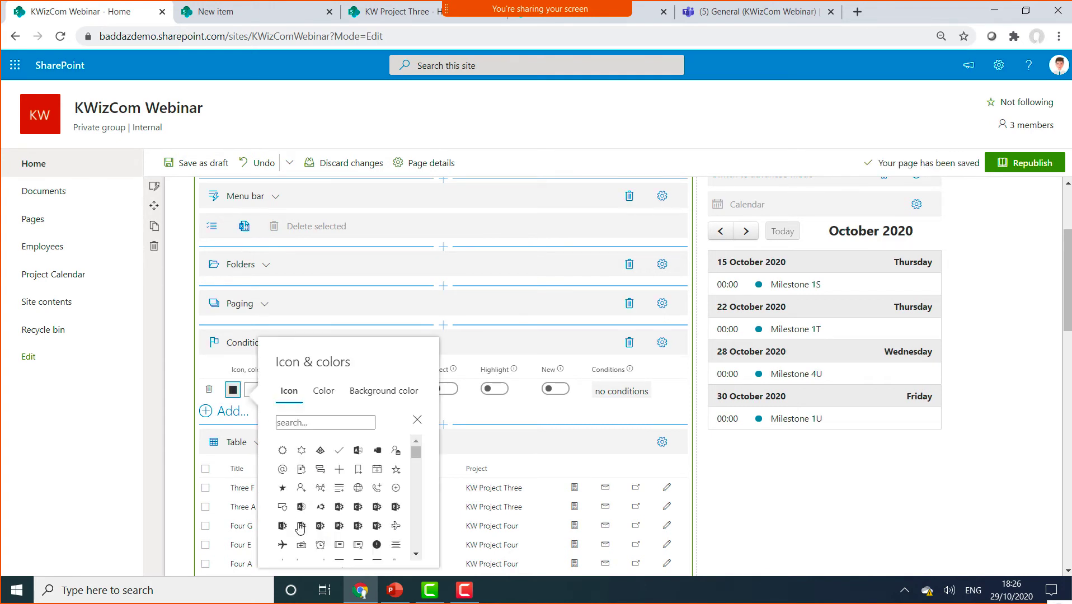
pyautogui.click(281, 545)
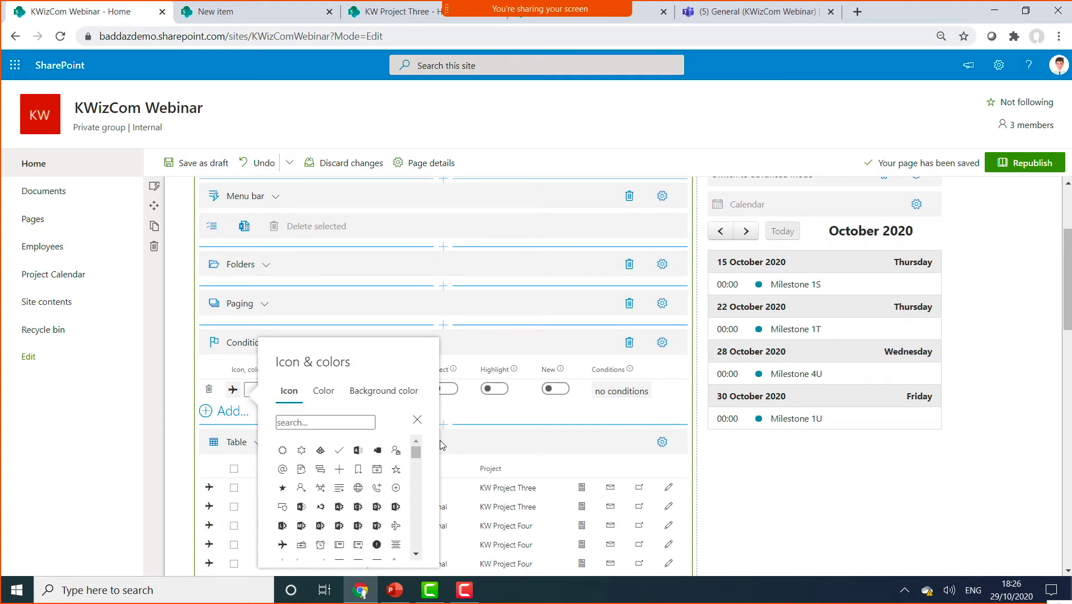
pyautogui.click(483, 408)
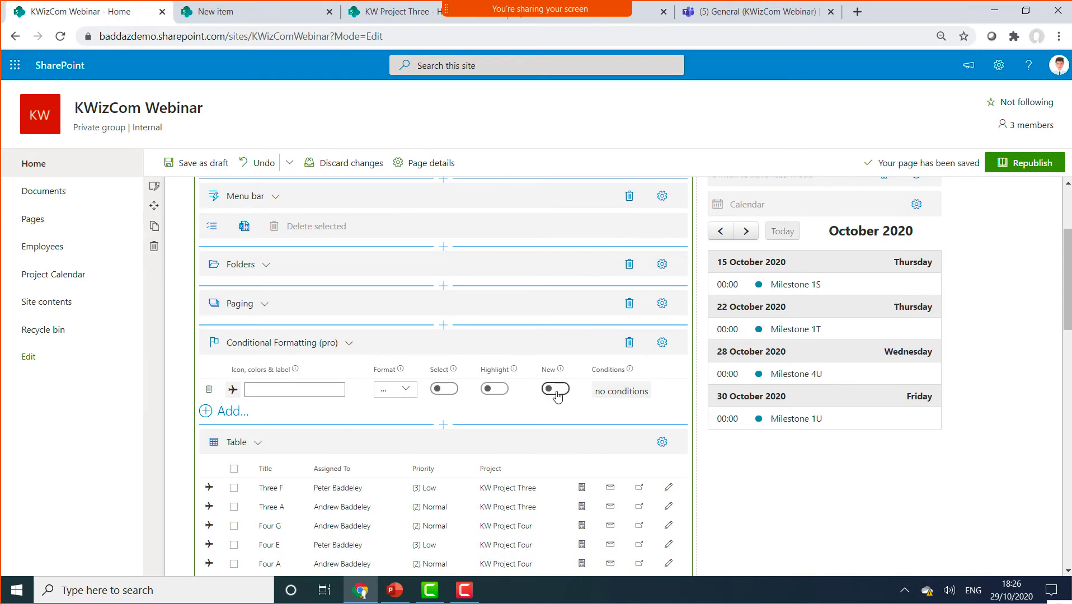
# Set the airplane format's condition to Priority is equal to (3) Low and save it
pyautogui.click(612, 391)
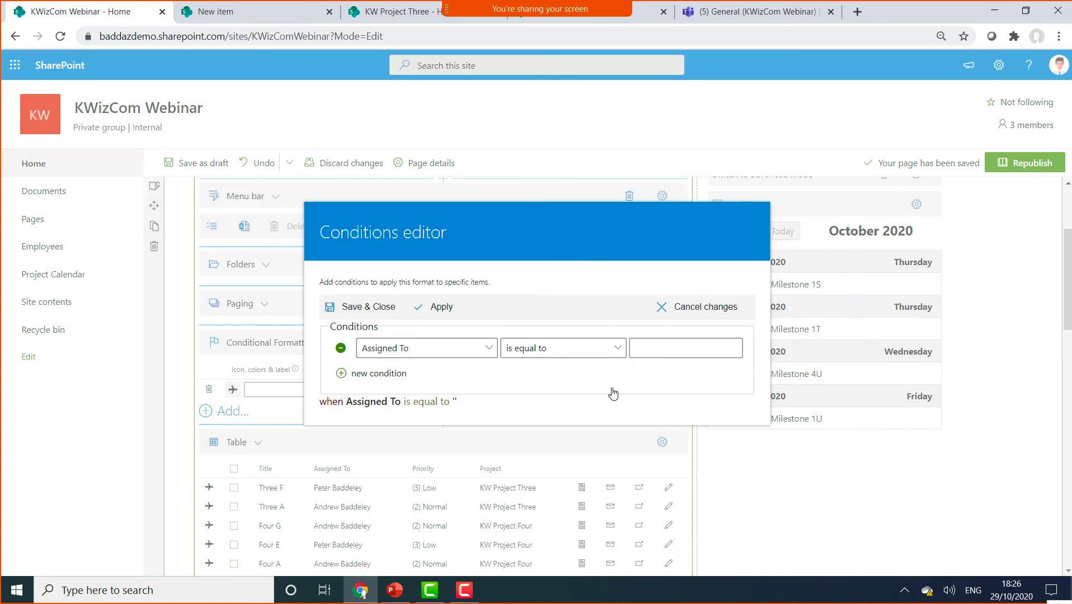
pyautogui.click(489, 349)
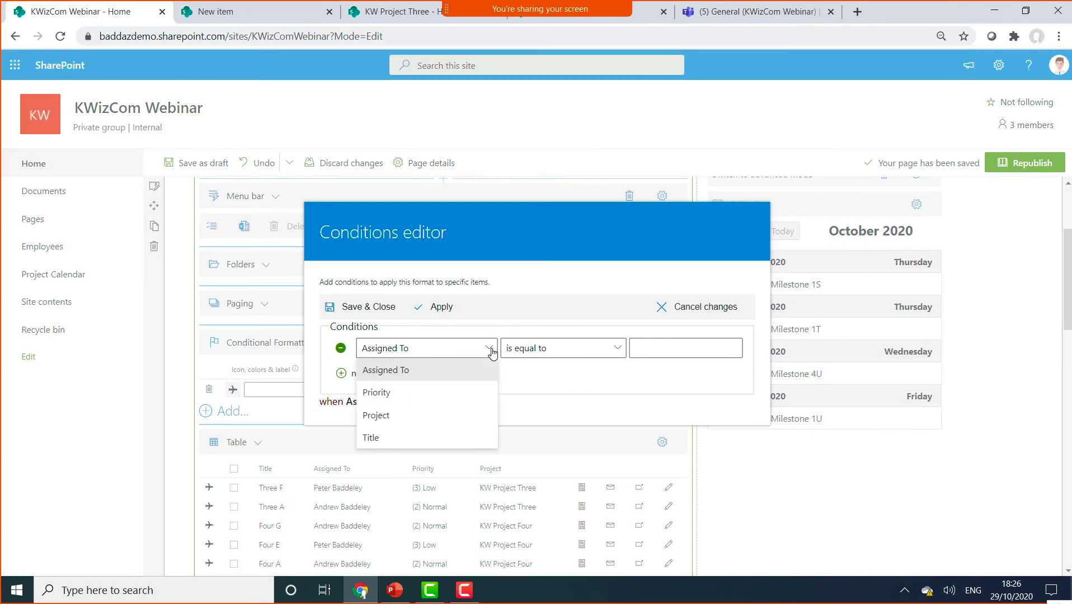
pyautogui.click(418, 396)
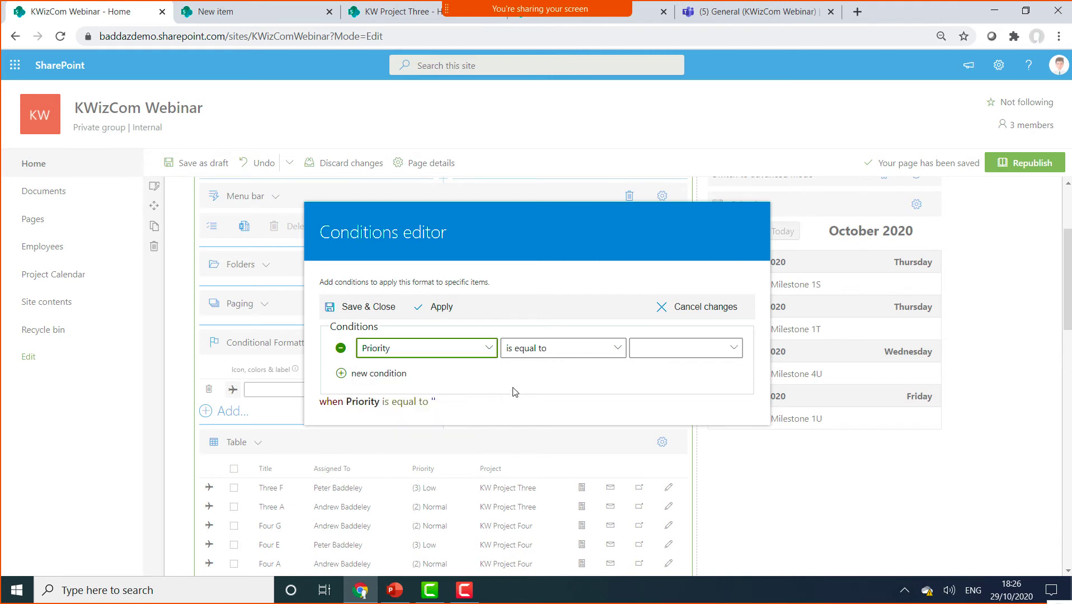
pyautogui.click(721, 353)
pyautogui.click(674, 370)
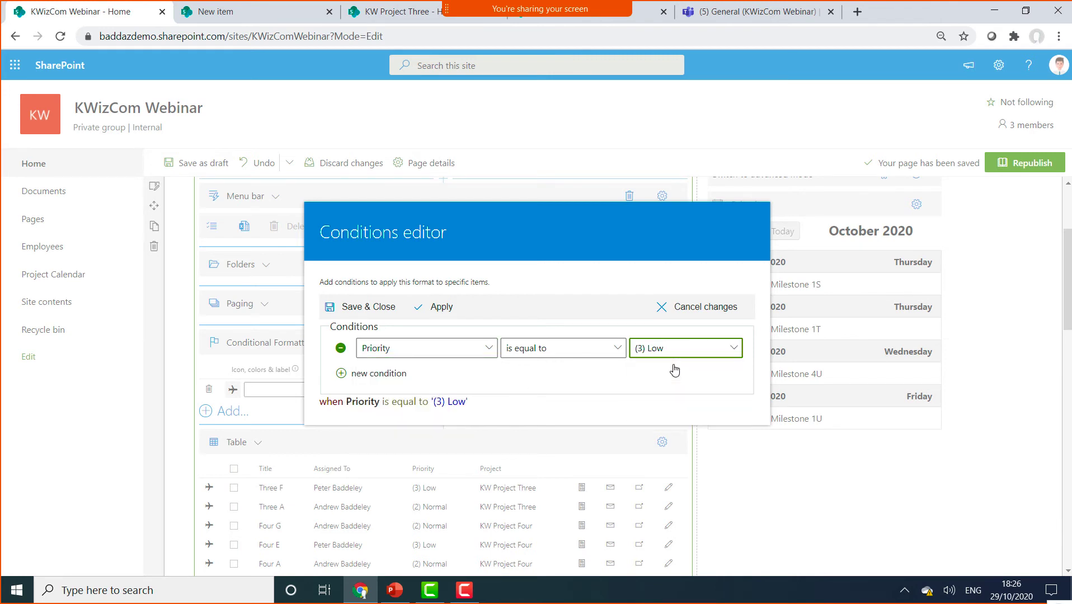
pyautogui.click(384, 310)
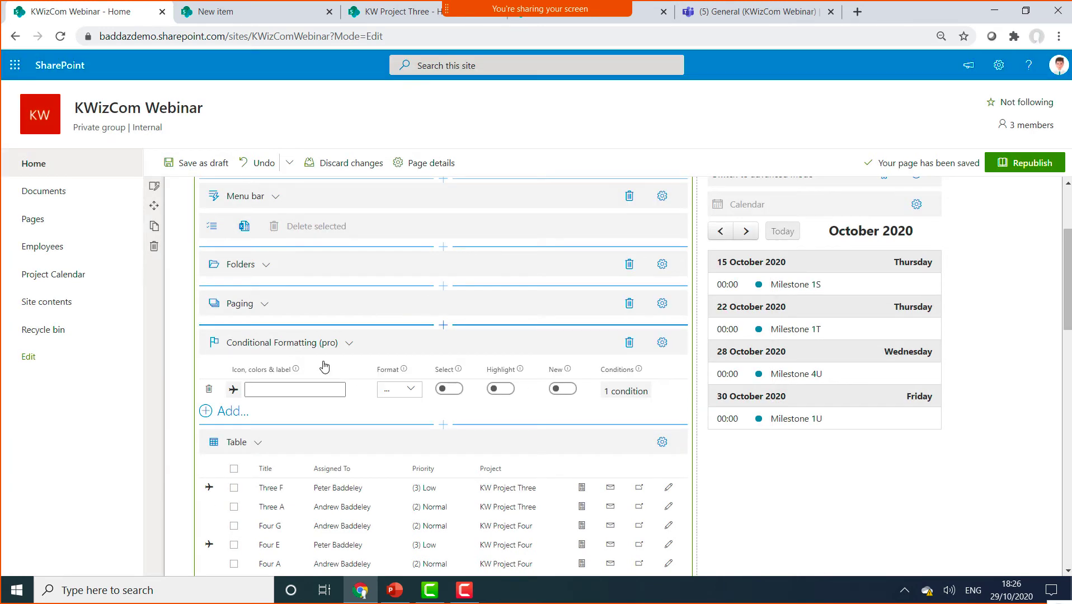
# Examine the Tasks table's formatted rows, its edit action script and the available item action snippets
pyautogui.scroll(-3, 251, 479)
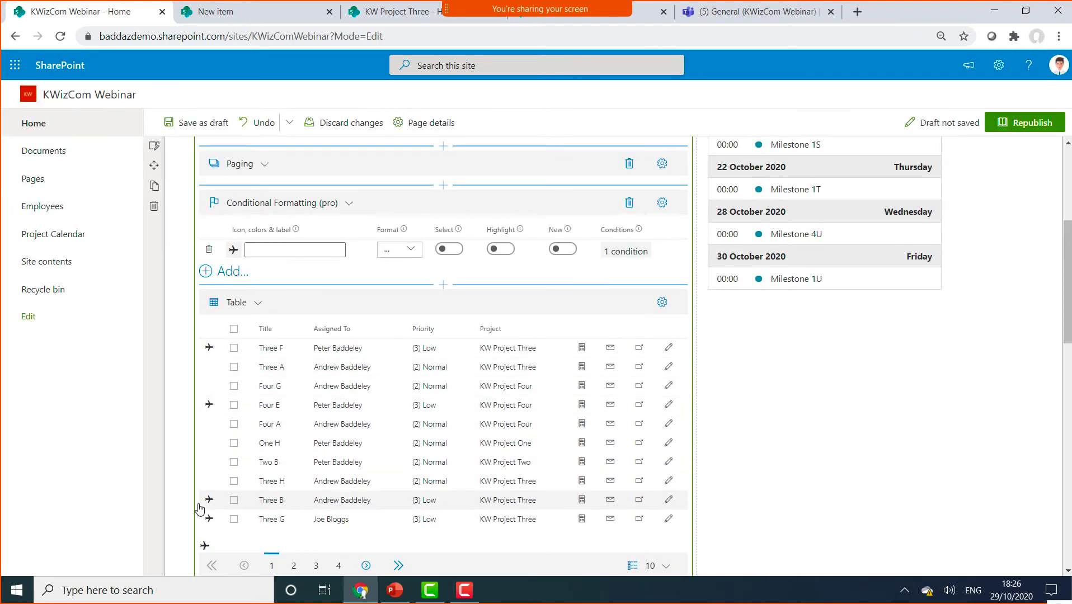
pyautogui.scroll(-2, 205, 501)
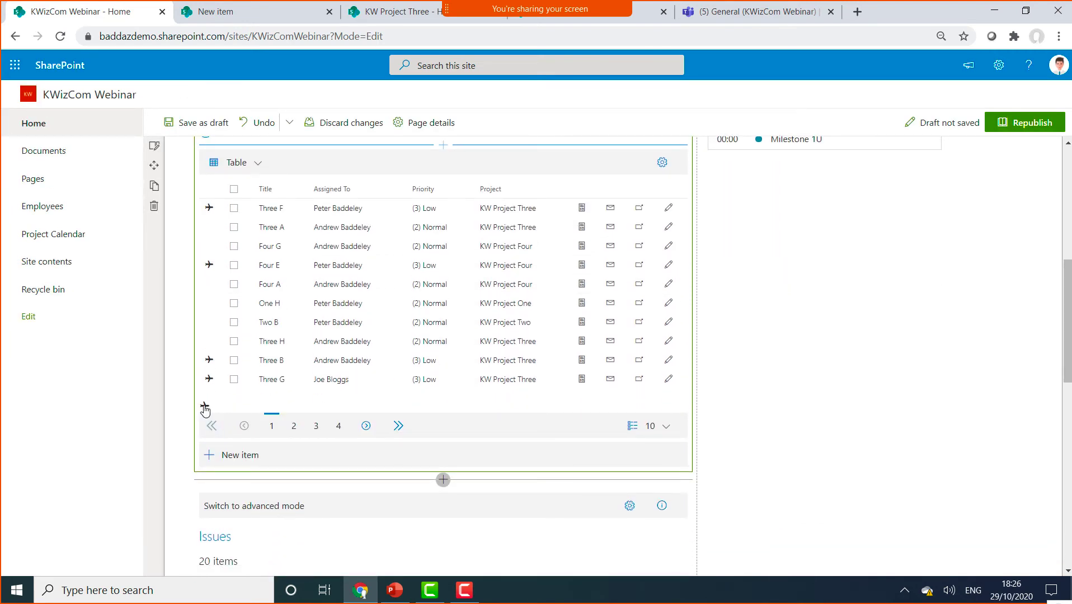
pyautogui.scroll(3, 356, 433)
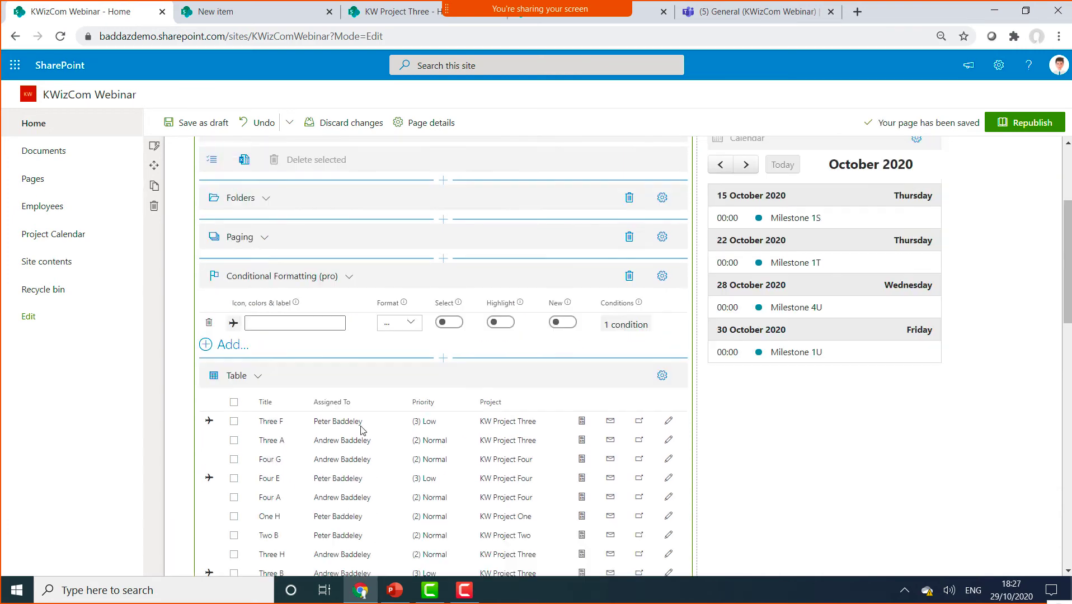
pyautogui.scroll(3, 361, 429)
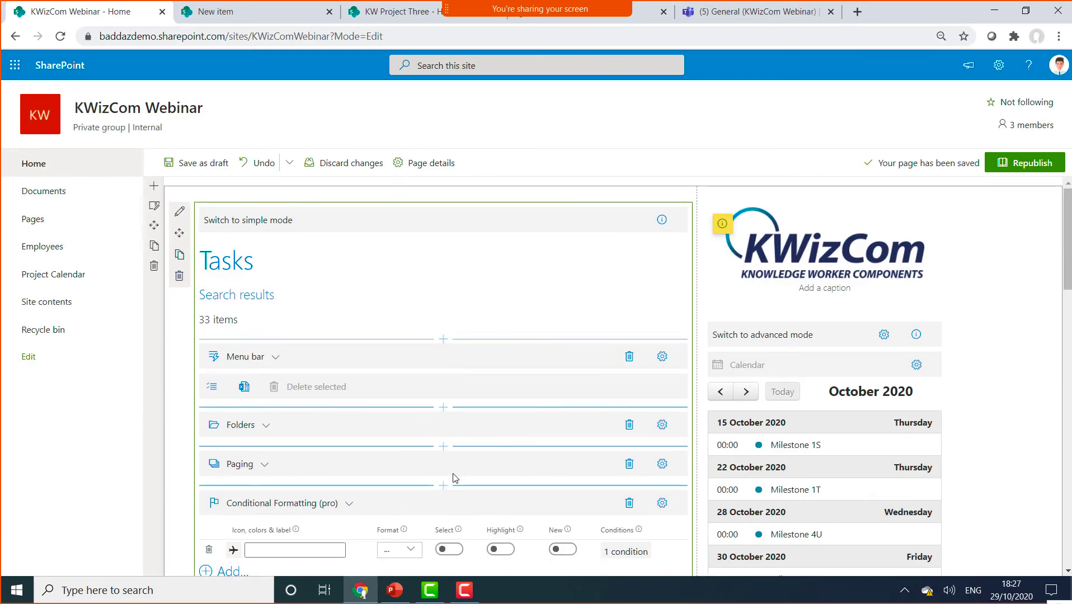
pyautogui.scroll(-3, 437, 439)
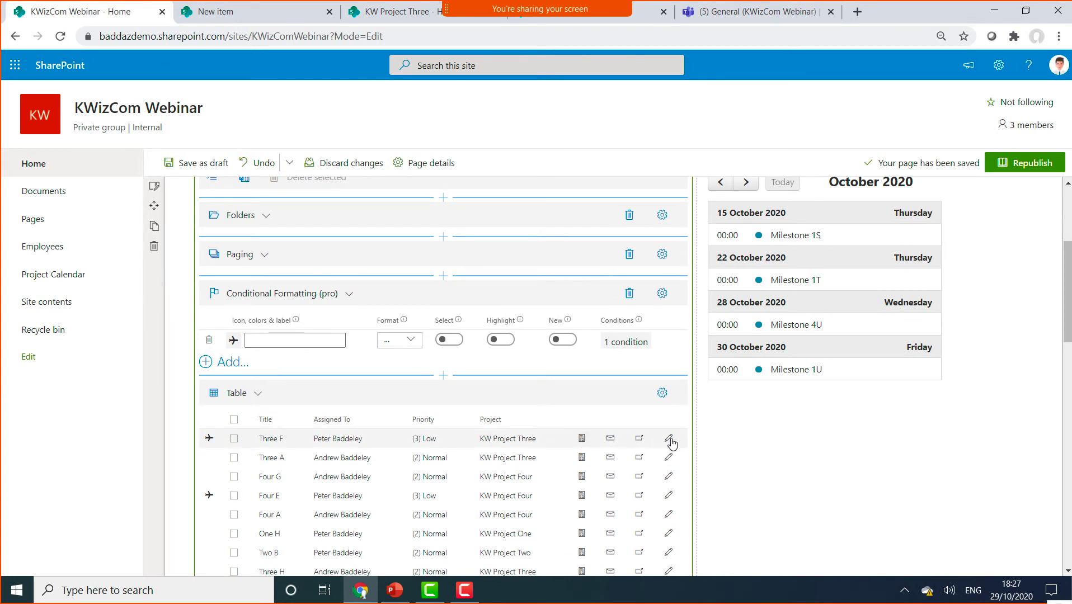
pyautogui.click(666, 396)
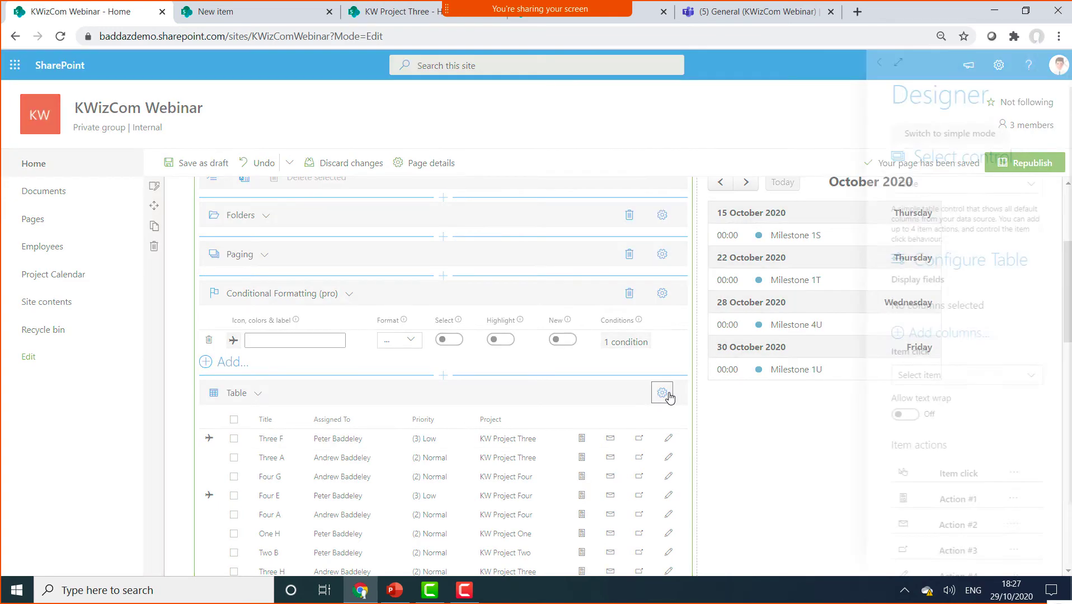
pyautogui.scroll(-2, 921, 420)
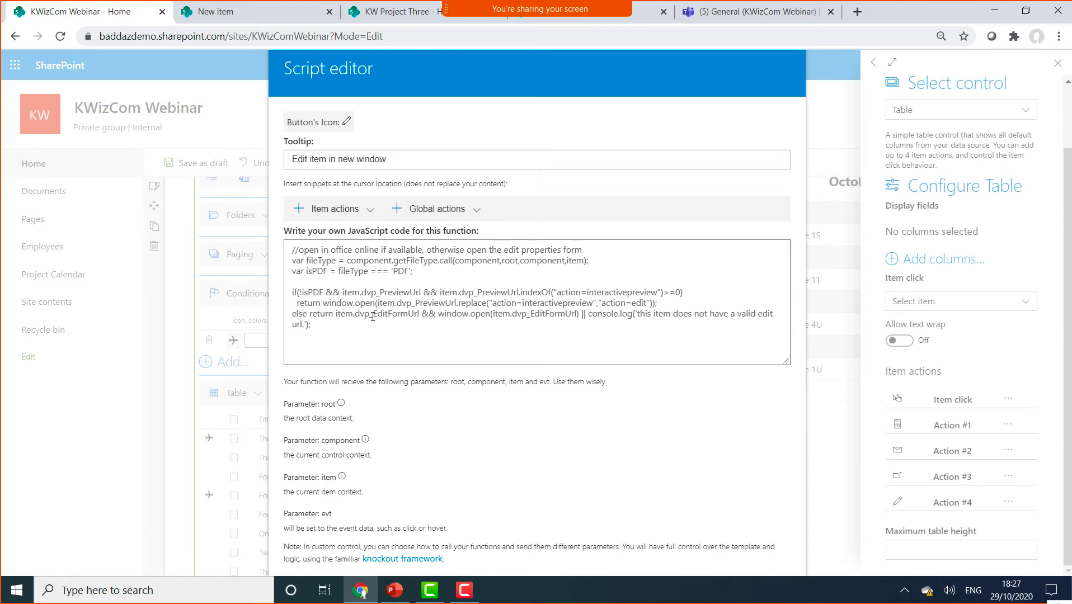
pyautogui.click(360, 219)
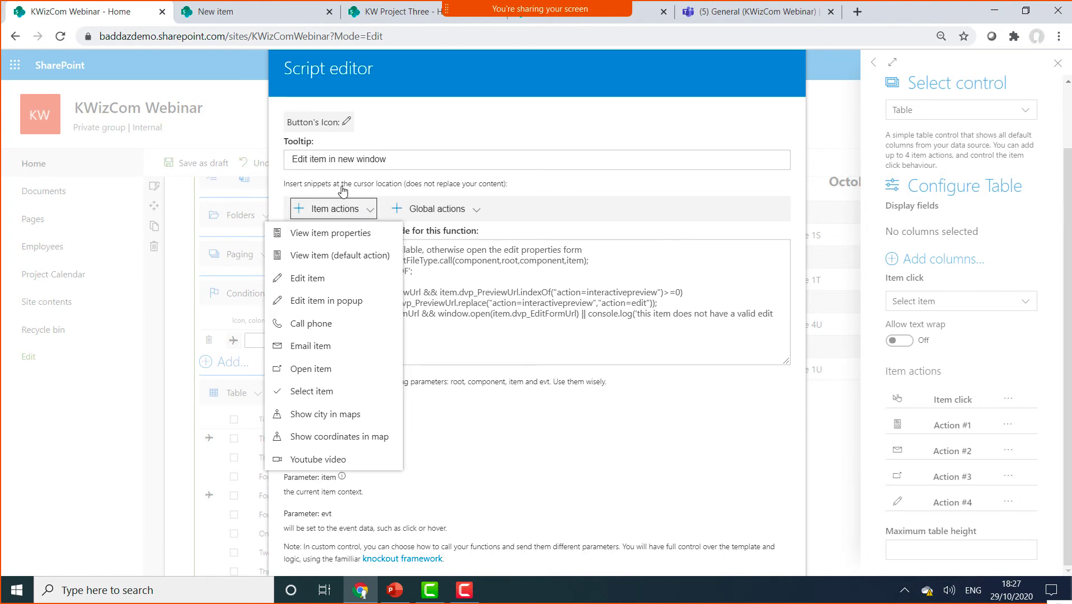
pyautogui.click(217, 338)
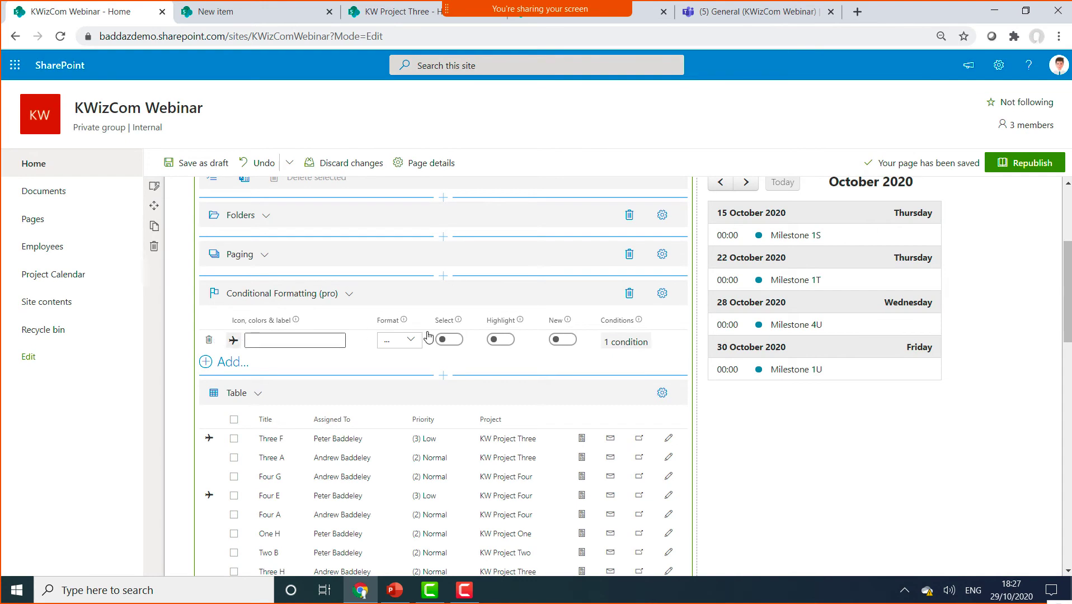
# Insert a Filter (pro) component between Paging and Conditional Formatting, and turn off its free text filter
pyautogui.scroll(3, 469, 330)
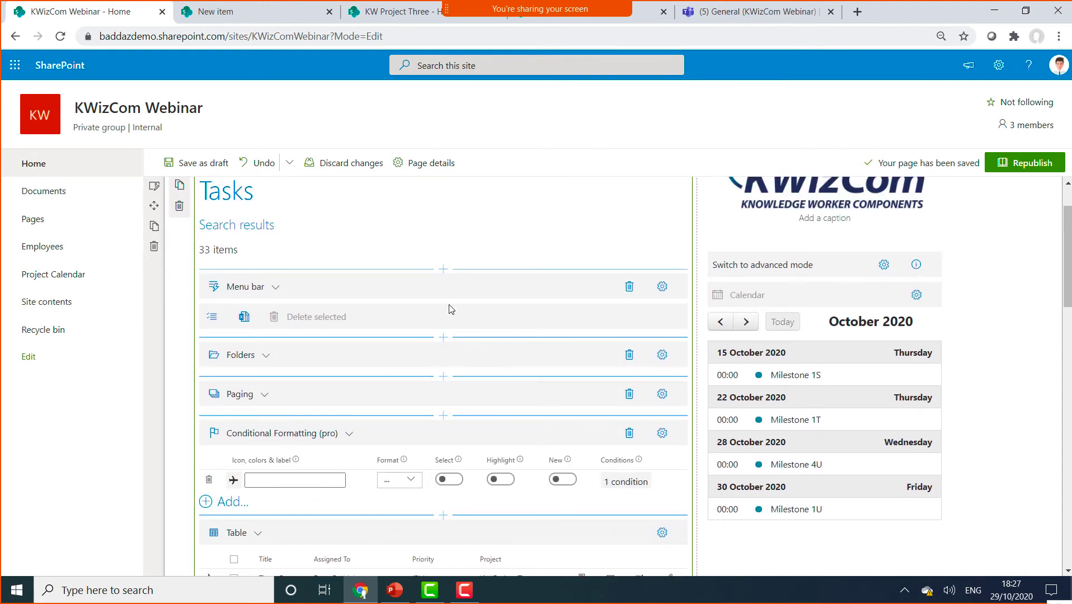
pyautogui.click(444, 416)
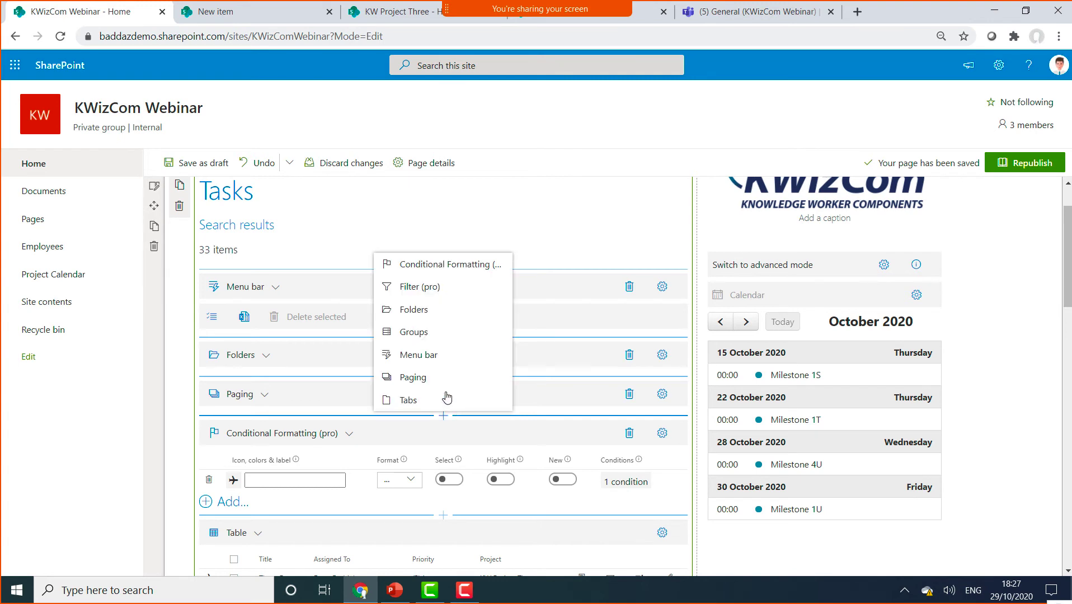
pyautogui.click(437, 287)
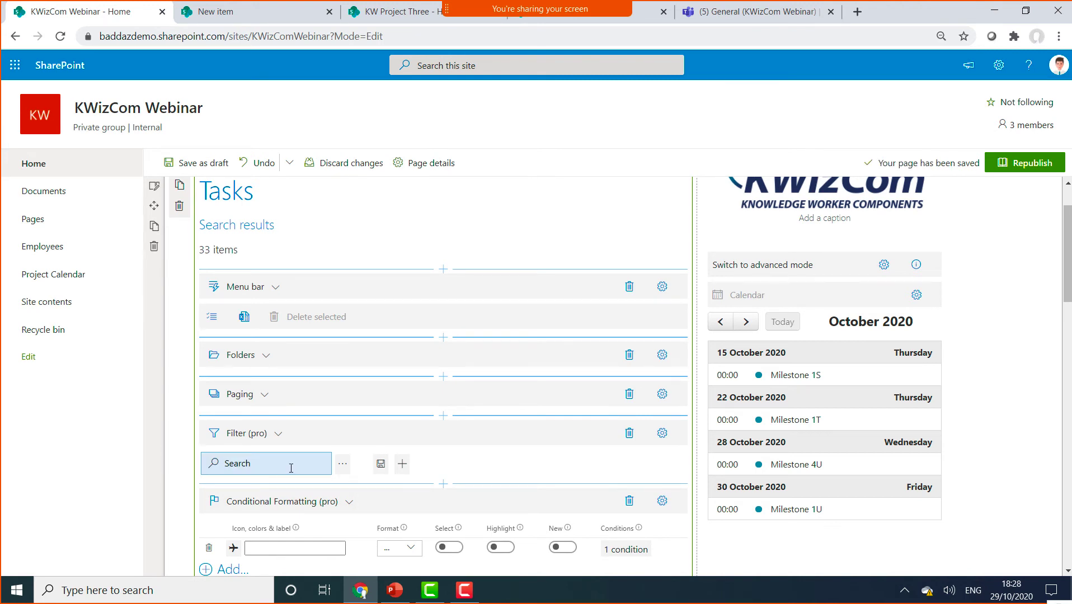
pyautogui.click(657, 436)
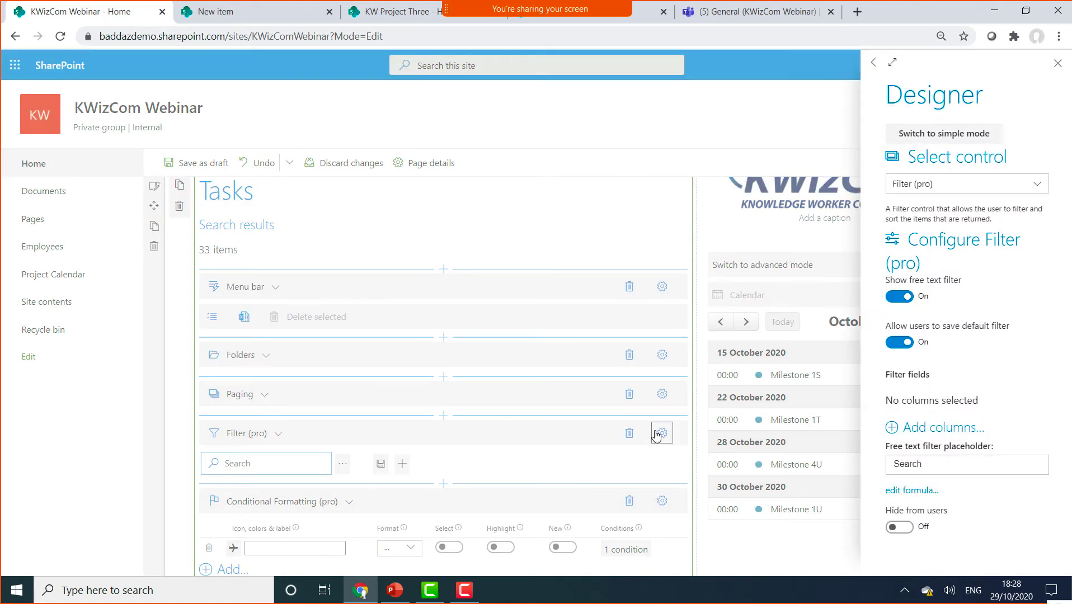
pyautogui.click(911, 297)
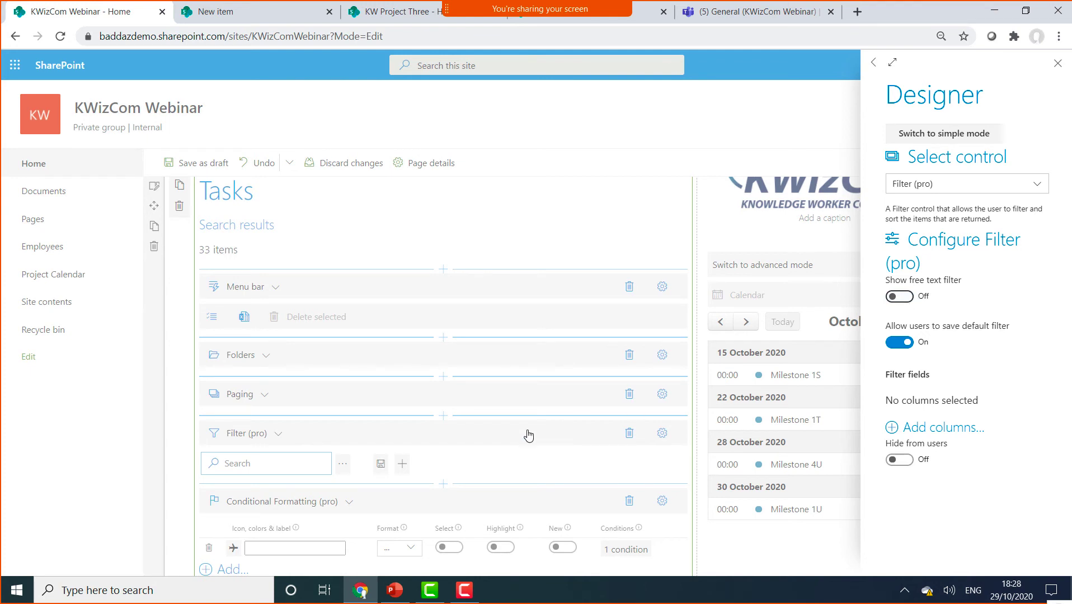
pyautogui.click(488, 442)
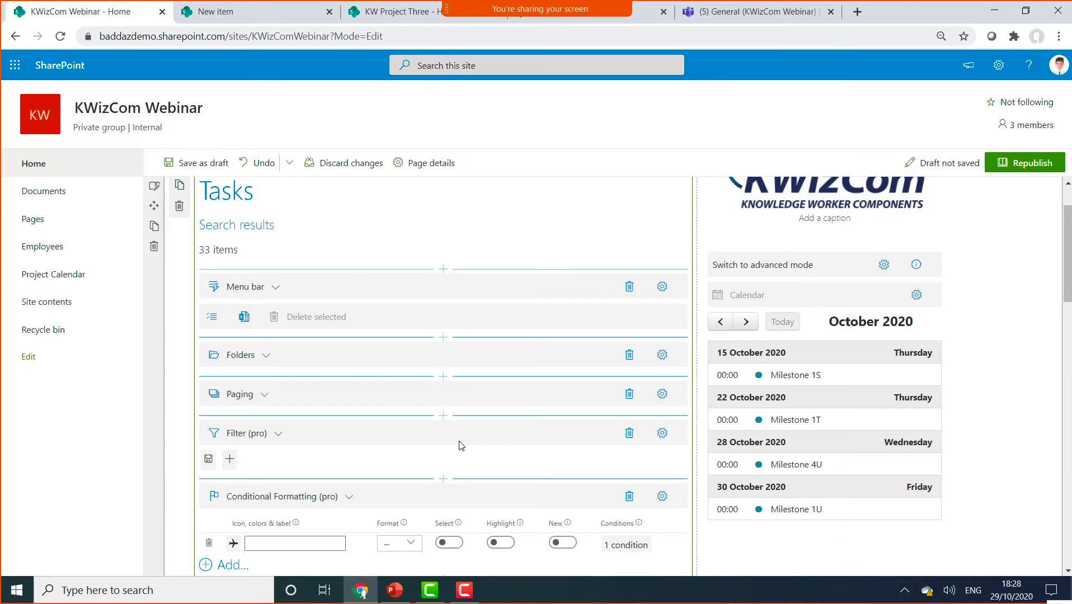
# Add Project and Priority filter fields to the Filter (pro) component and republish the page
pyautogui.click(230, 460)
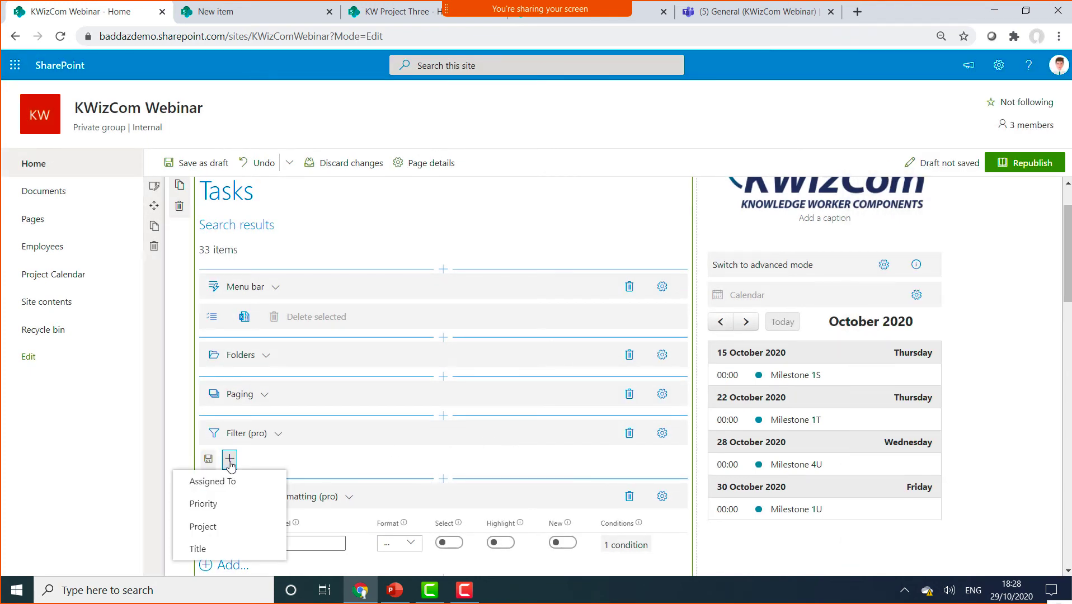
pyautogui.click(213, 526)
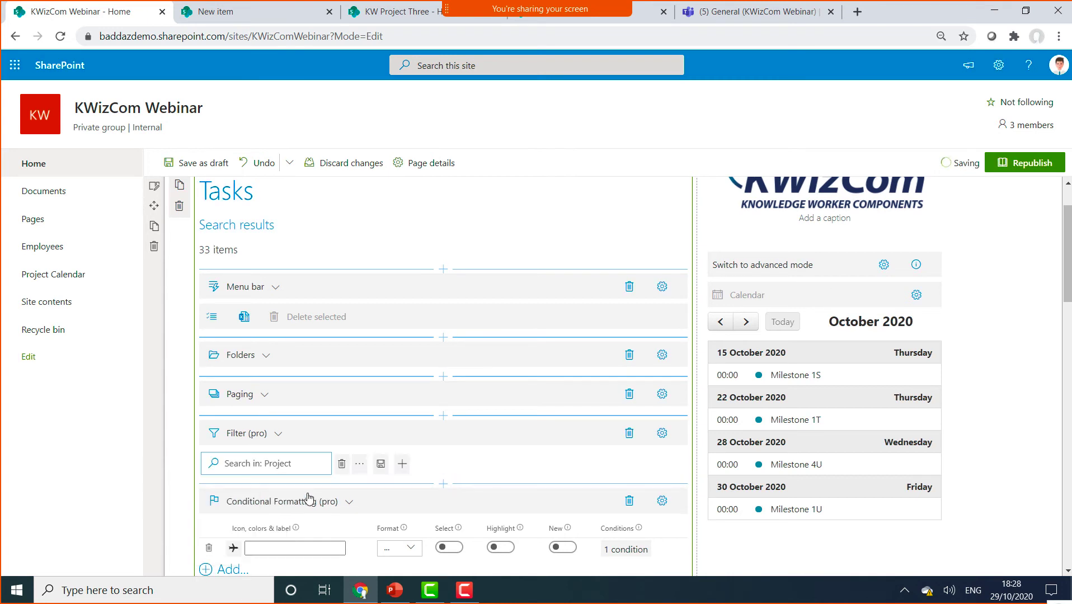
pyautogui.click(401, 463)
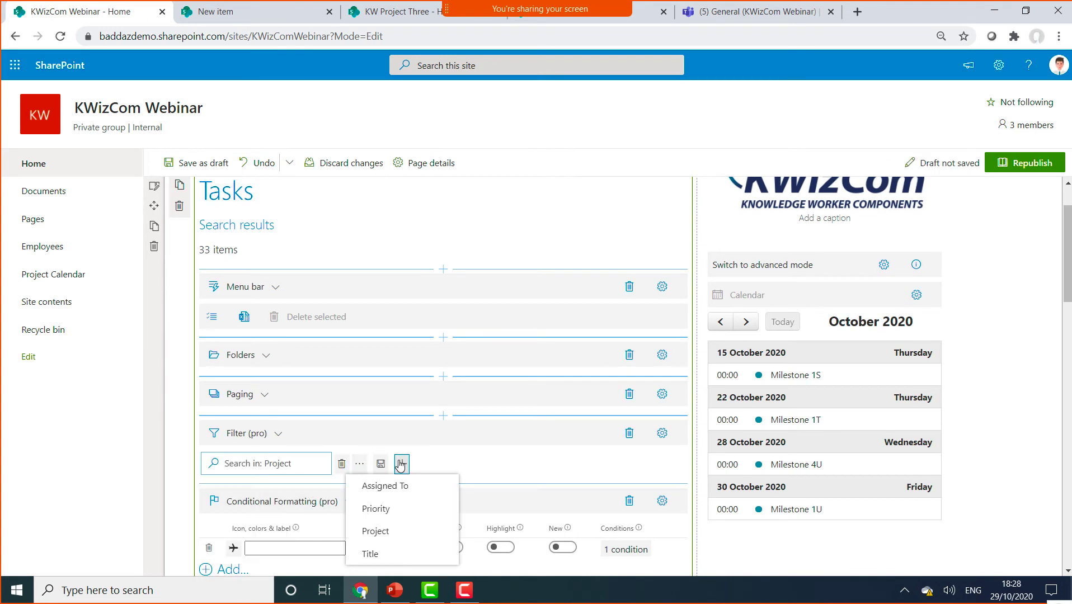
pyautogui.click(388, 510)
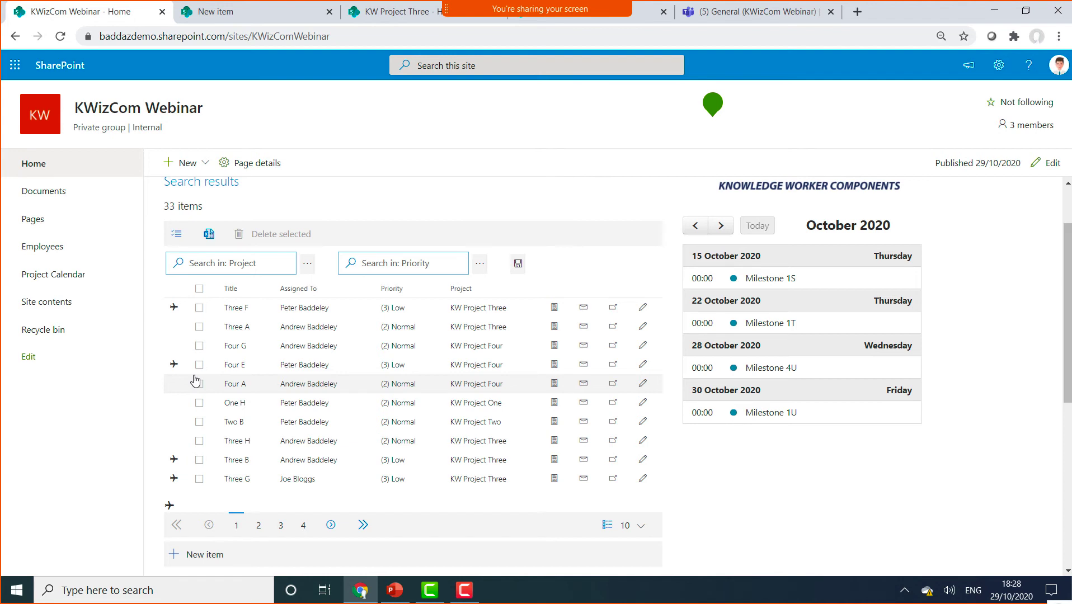
# Filter the Tasks list by KW Project One, and switch the Project filter to KW Project Four
pyautogui.click(307, 267)
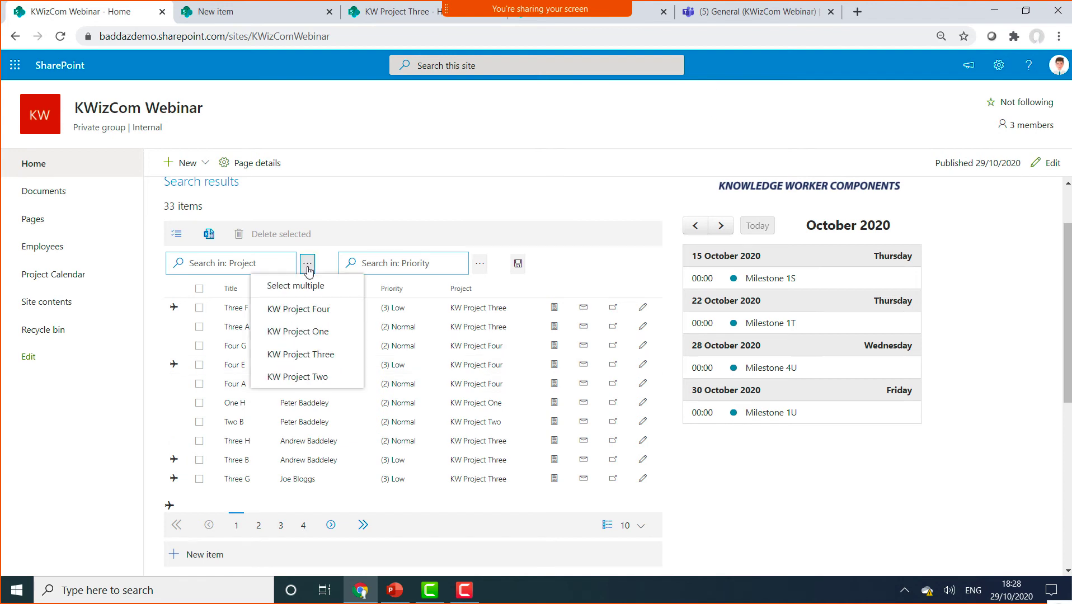
pyautogui.click(312, 332)
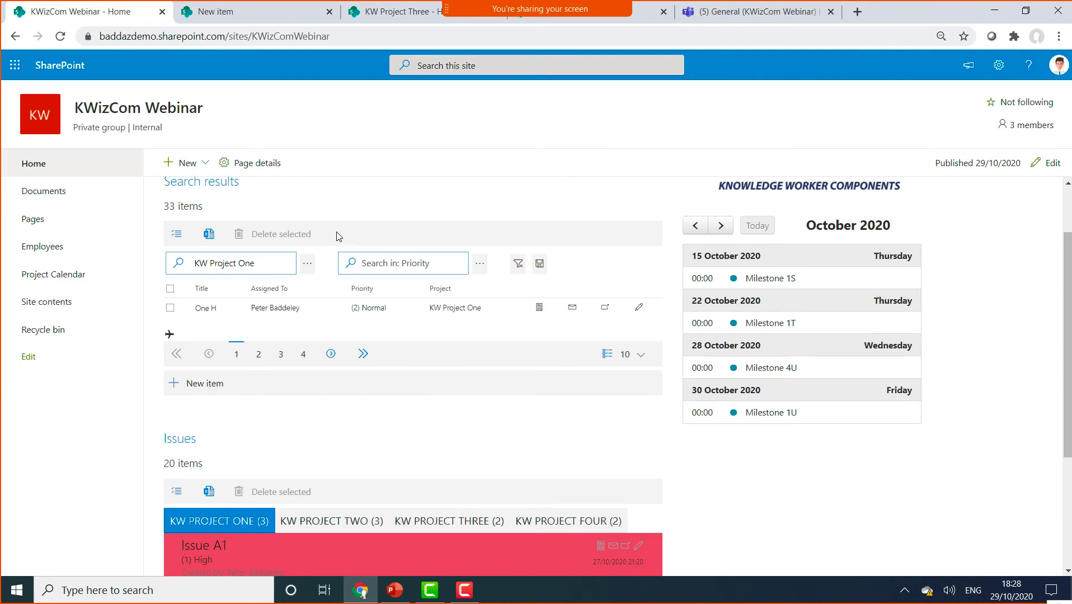
pyautogui.click(308, 264)
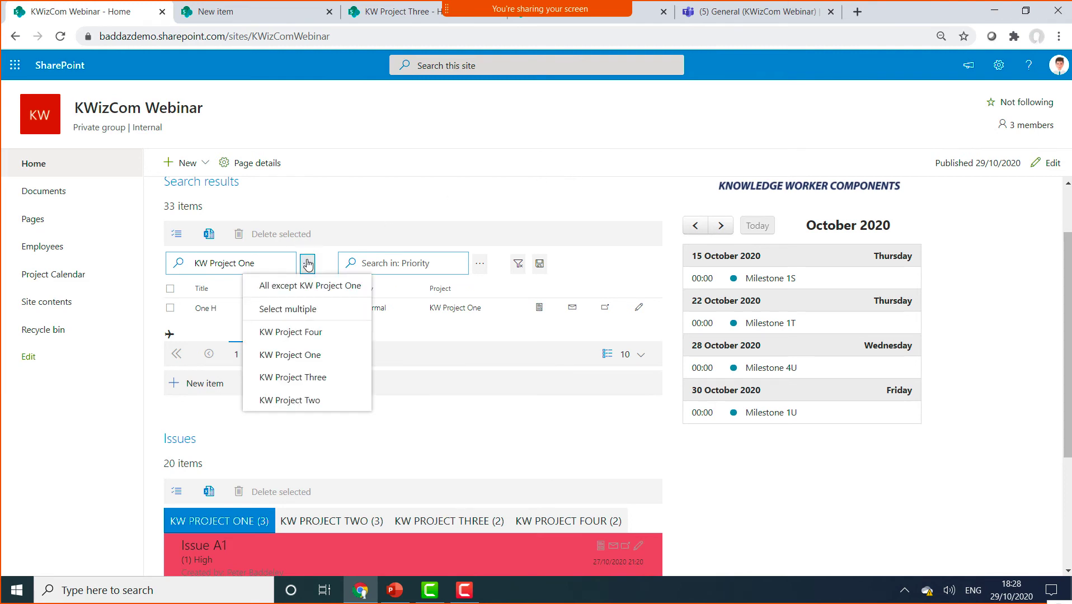
pyautogui.click(290, 332)
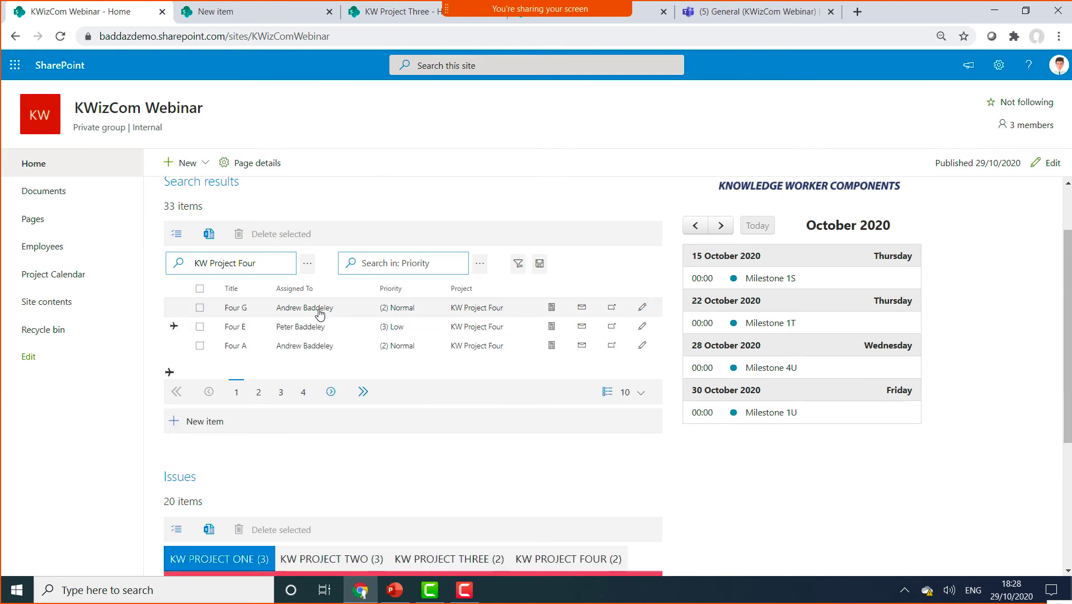
pyautogui.scroll(-3, 320, 313)
pyautogui.scroll(4, 319, 314)
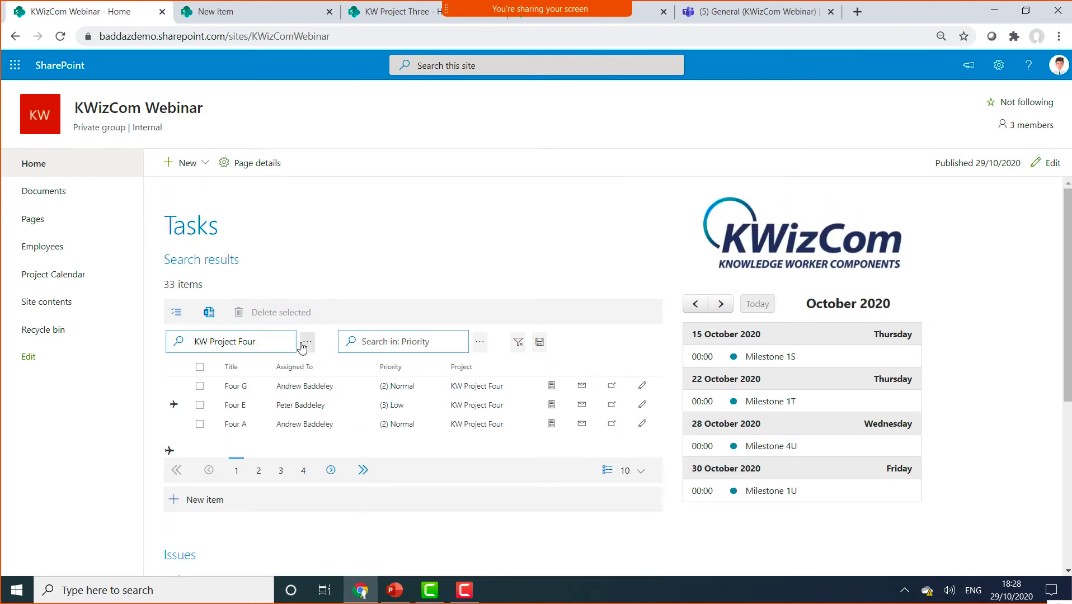
# Clear the Project filter on the Tasks list
pyautogui.tripleClick(268, 342)
pyautogui.press('BackSpace')
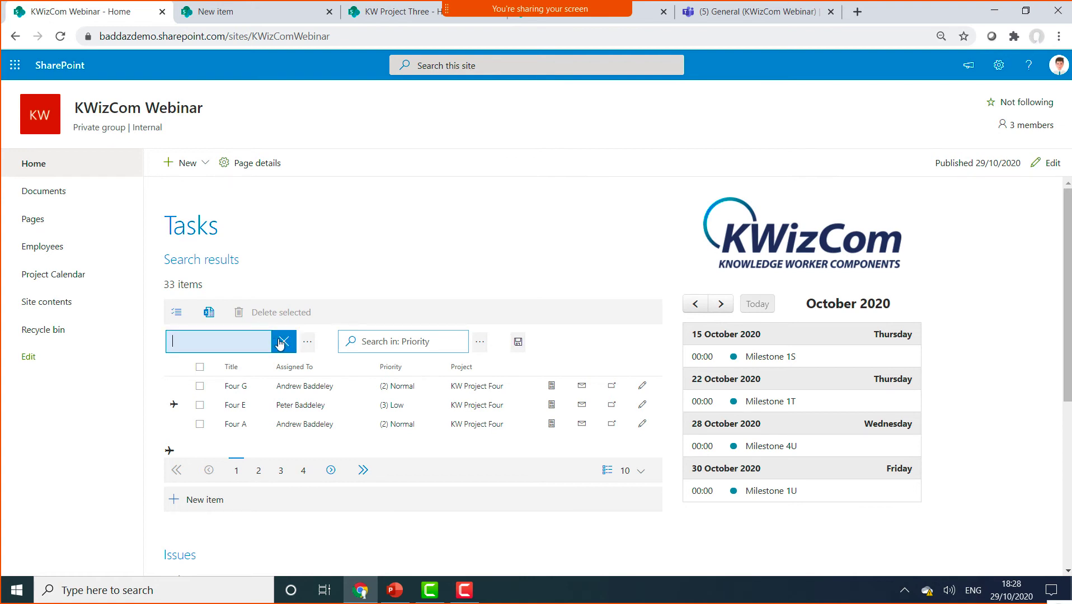
pyautogui.click(417, 226)
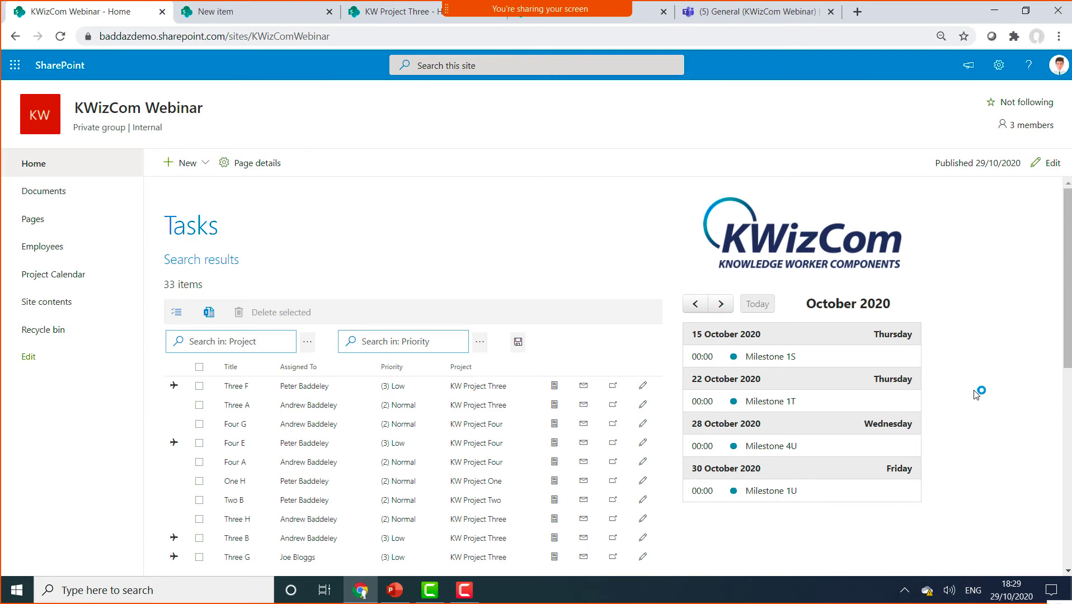
# Reopen the page for editing and switch the Calendar web part to advanced mode
pyautogui.click(1051, 163)
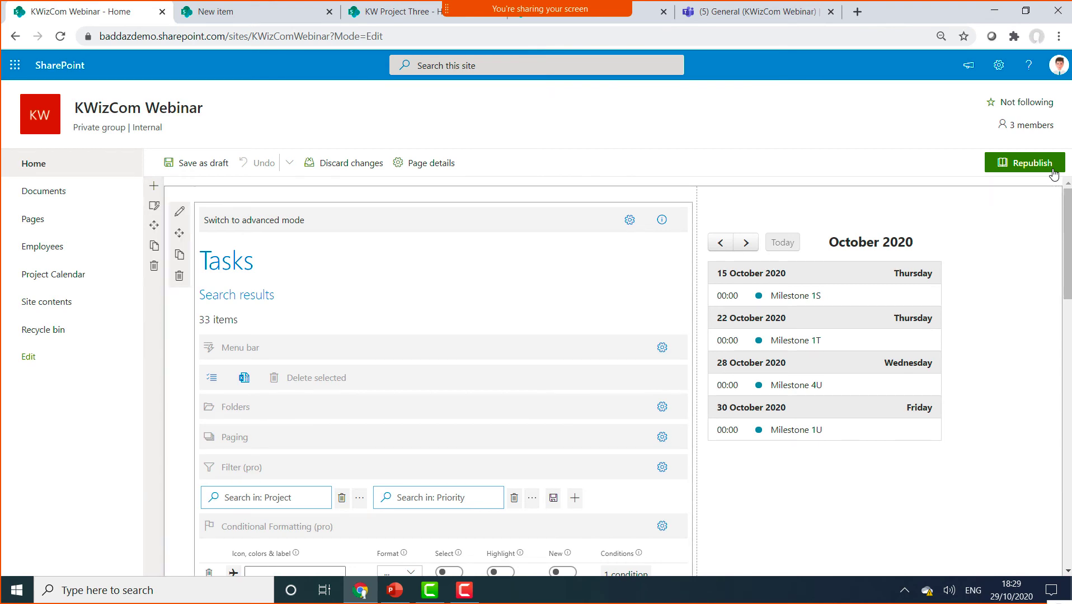
pyautogui.click(806, 306)
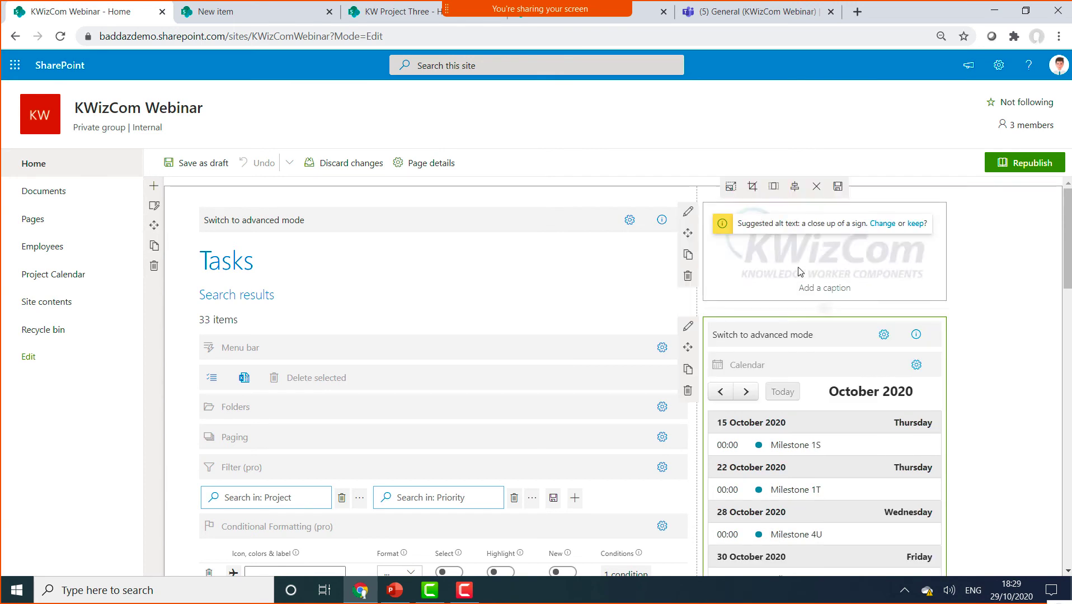
pyautogui.click(794, 340)
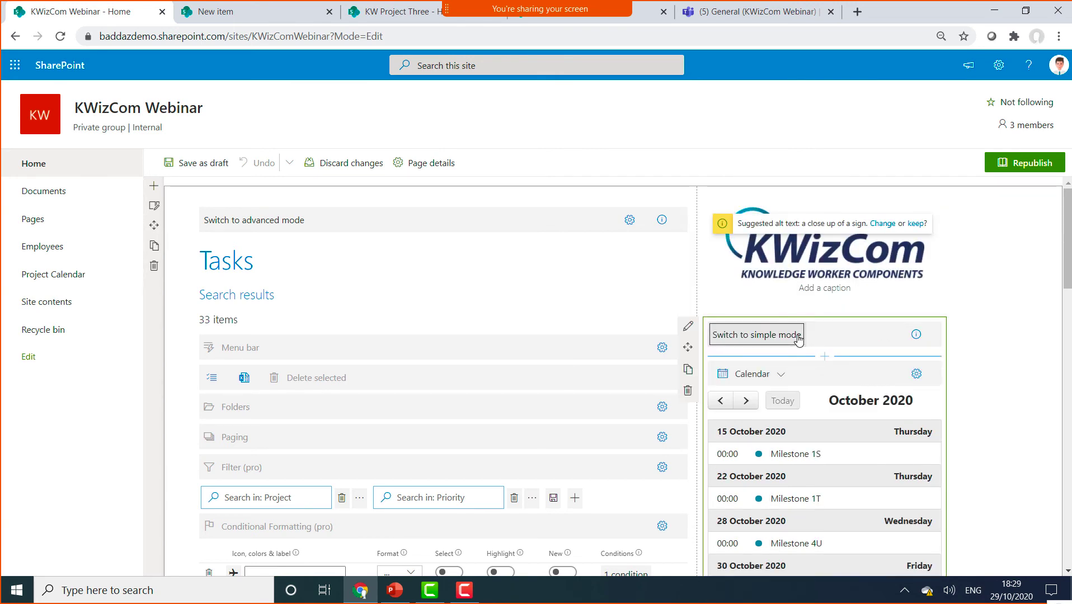
pyautogui.scroll(-1, 789, 313)
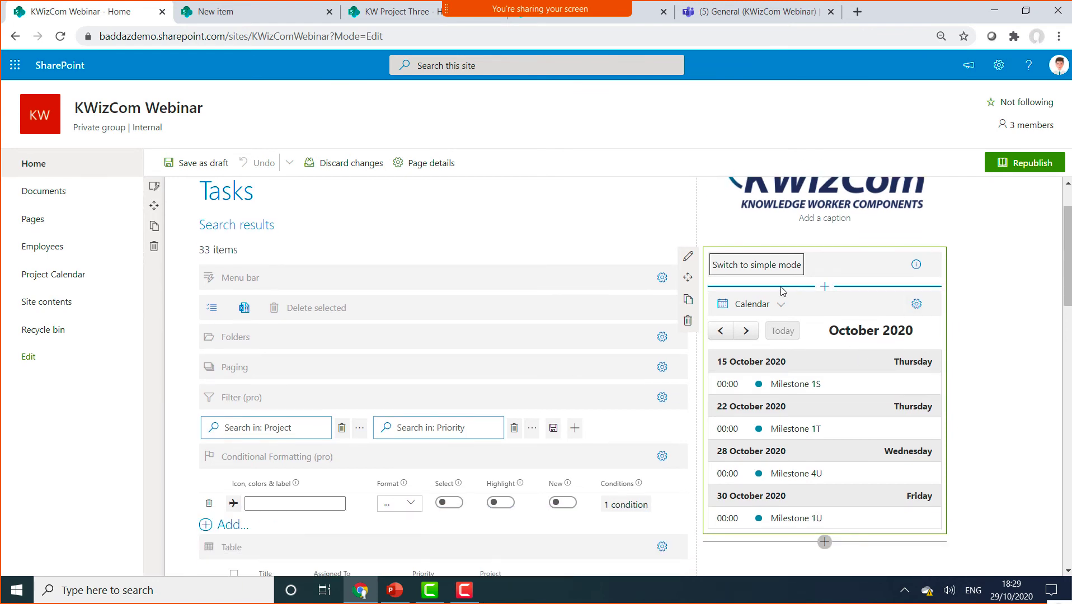
# Review the Calendar web part's data source types and its calendar column mapping
pyautogui.click(688, 256)
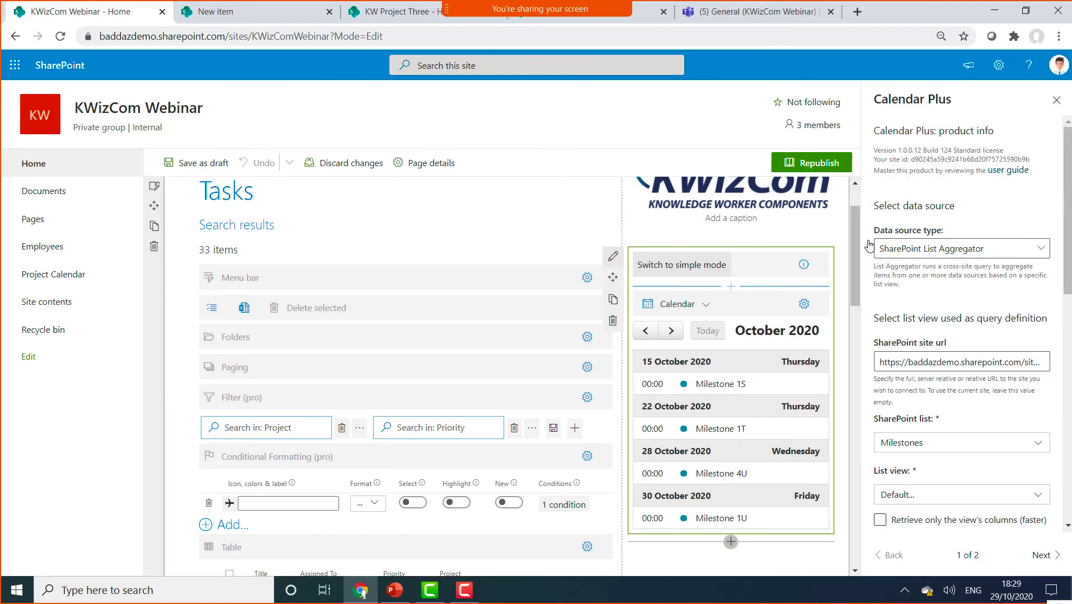
pyautogui.click(960, 255)
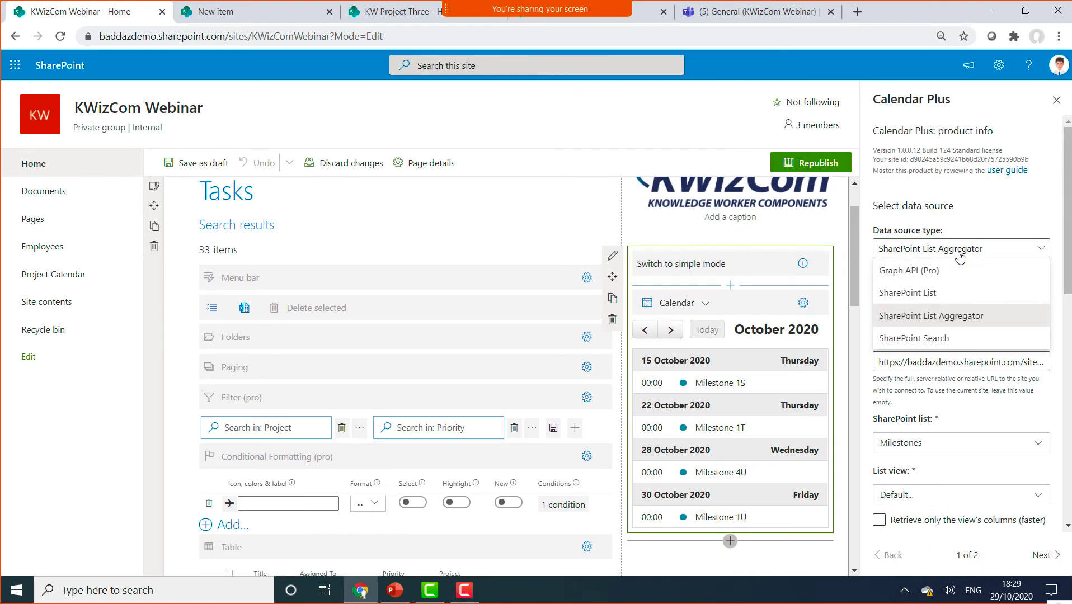
pyautogui.click(960, 255)
pyautogui.click(1041, 555)
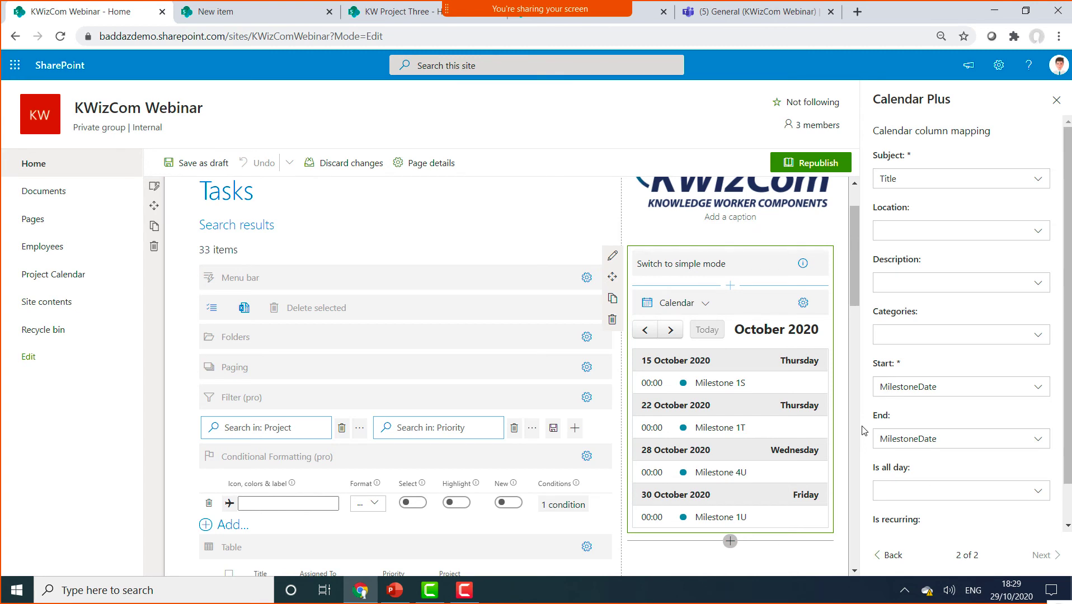
pyautogui.click(1058, 100)
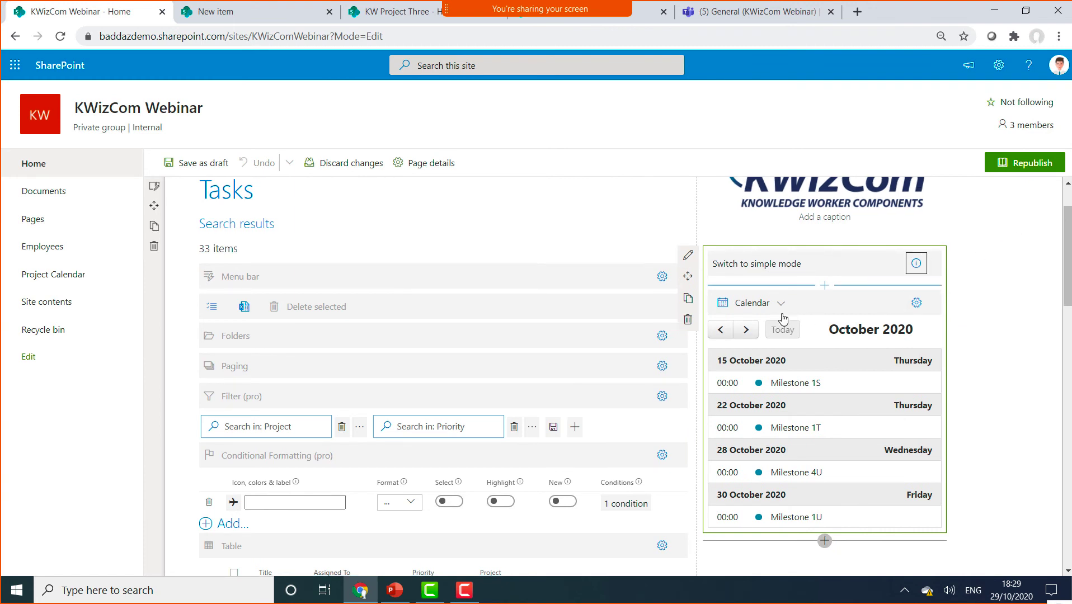
# Check the start view options in the Calendar control's settings, and republish the home page
pyautogui.click(917, 302)
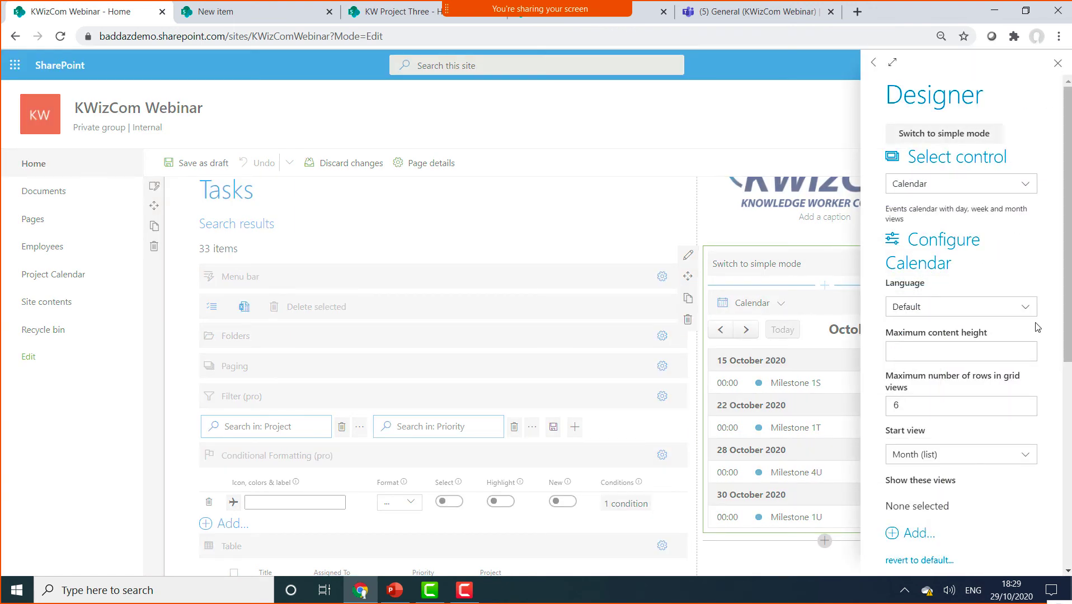
pyautogui.scroll(-1, 1028, 314)
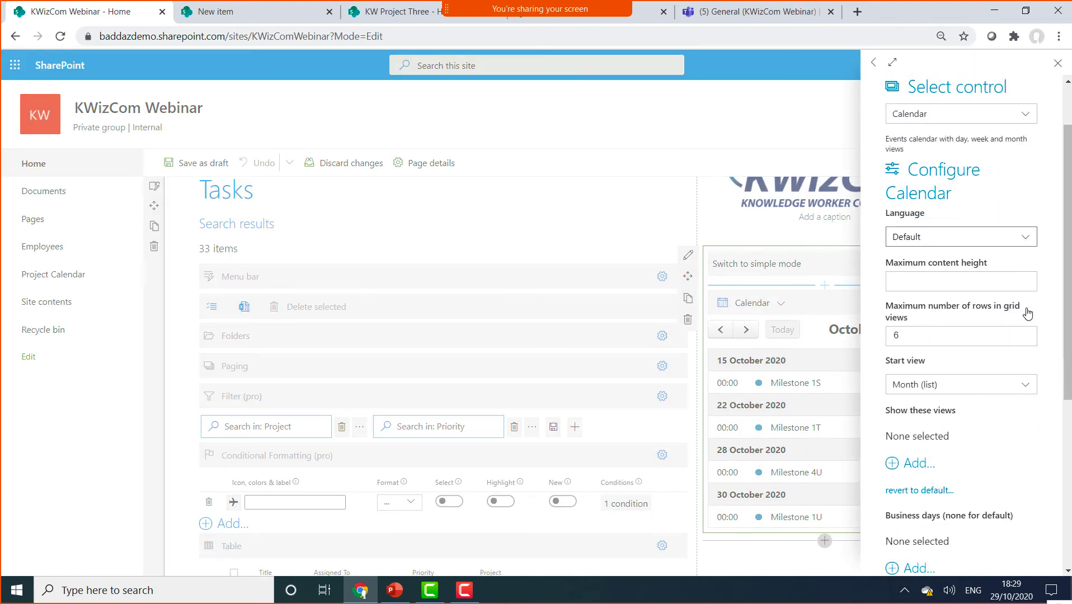
pyautogui.click(997, 384)
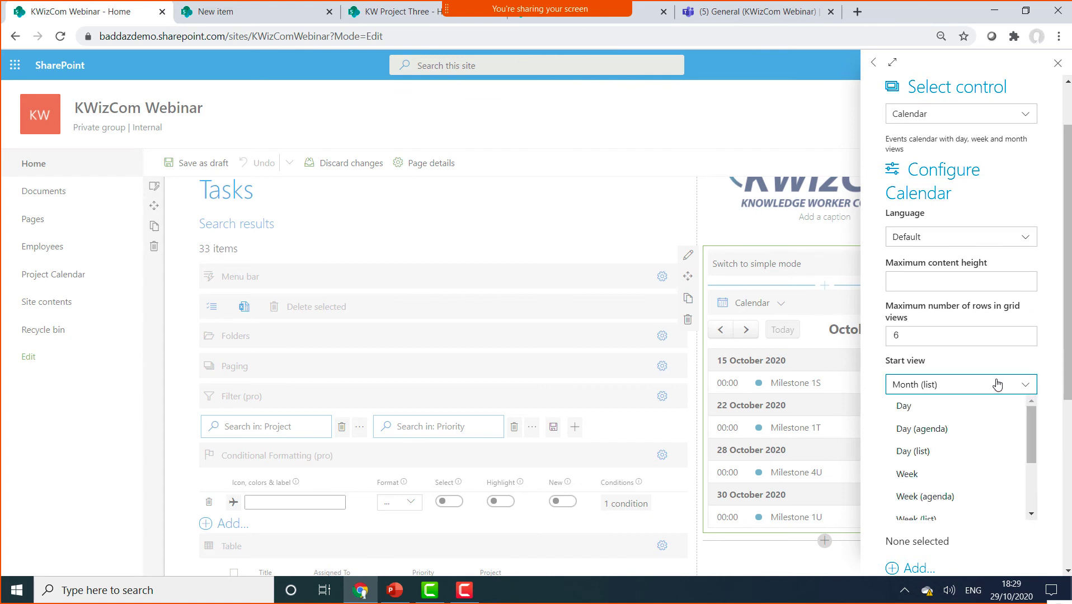
pyautogui.click(997, 385)
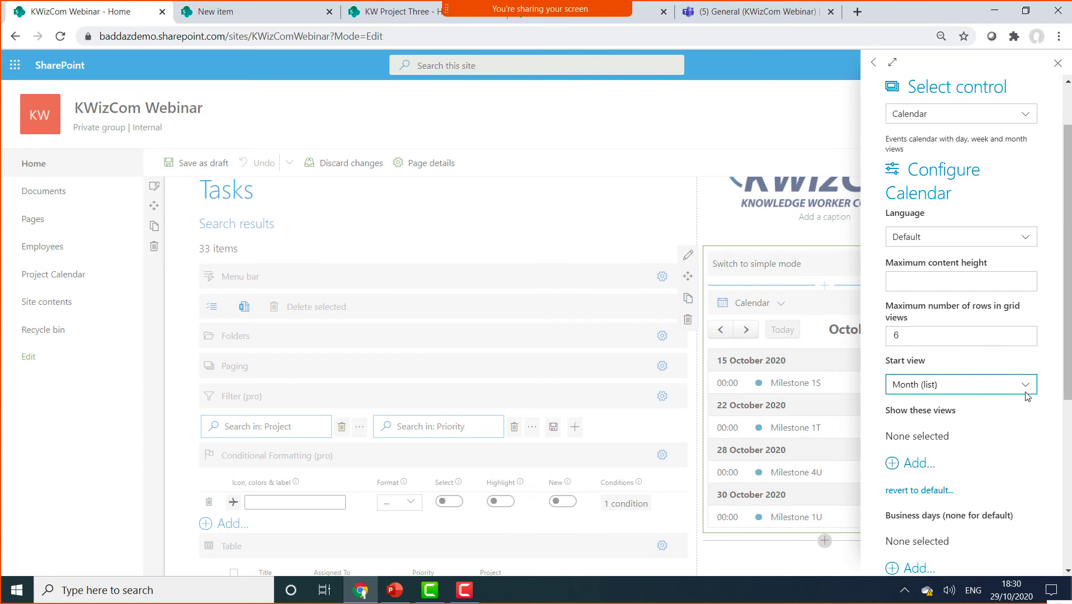
pyautogui.click(1059, 64)
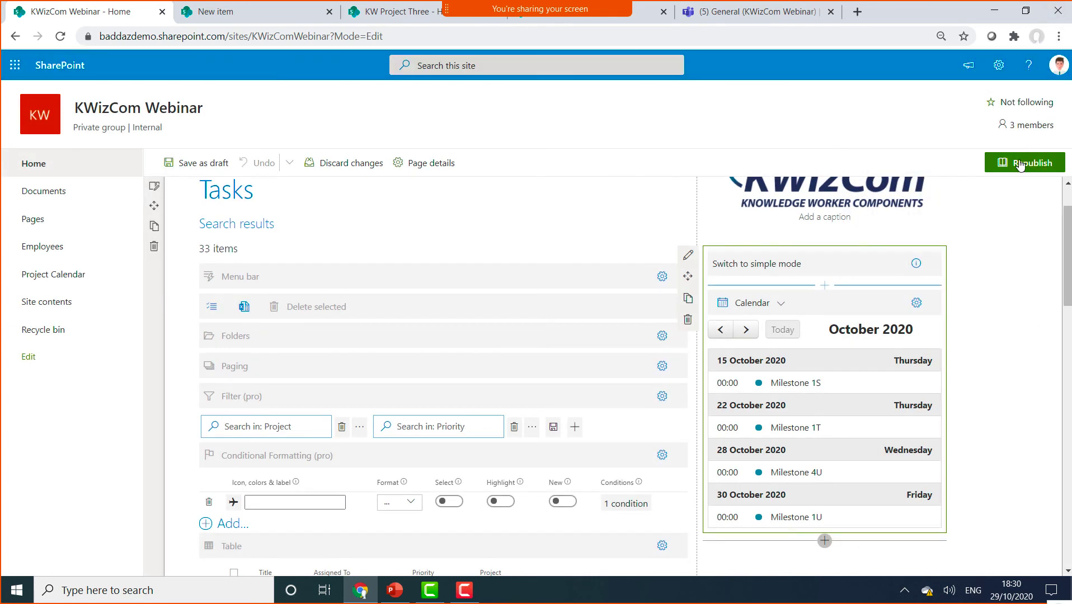
pyautogui.click(1019, 163)
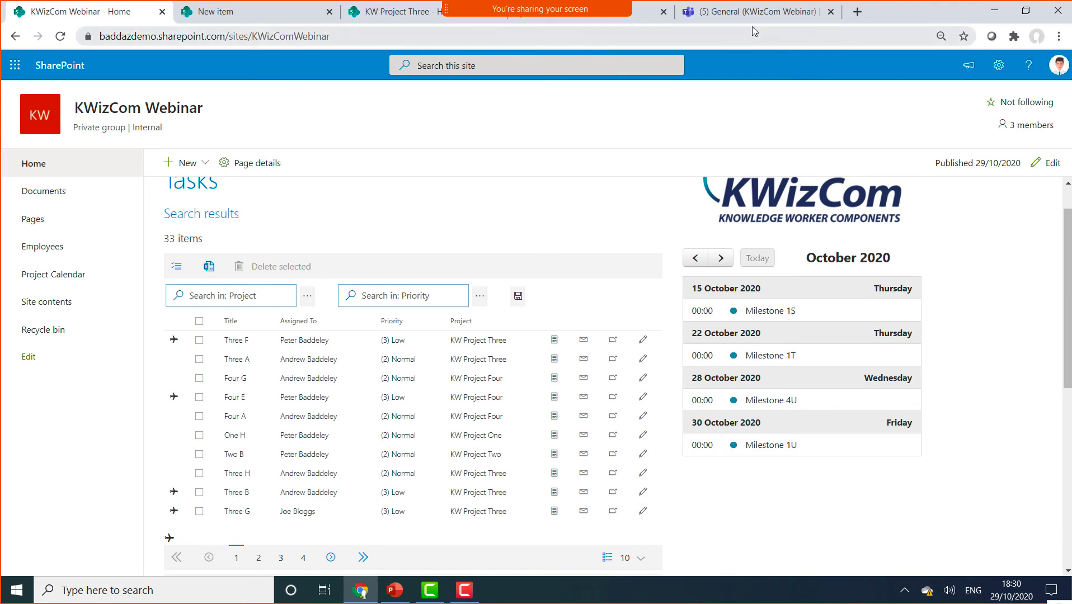
# Switch to the Microsoft Teams web app and open the Milestone Calendar in the General channel of KWizCom Webinar
pyautogui.click(766, 13)
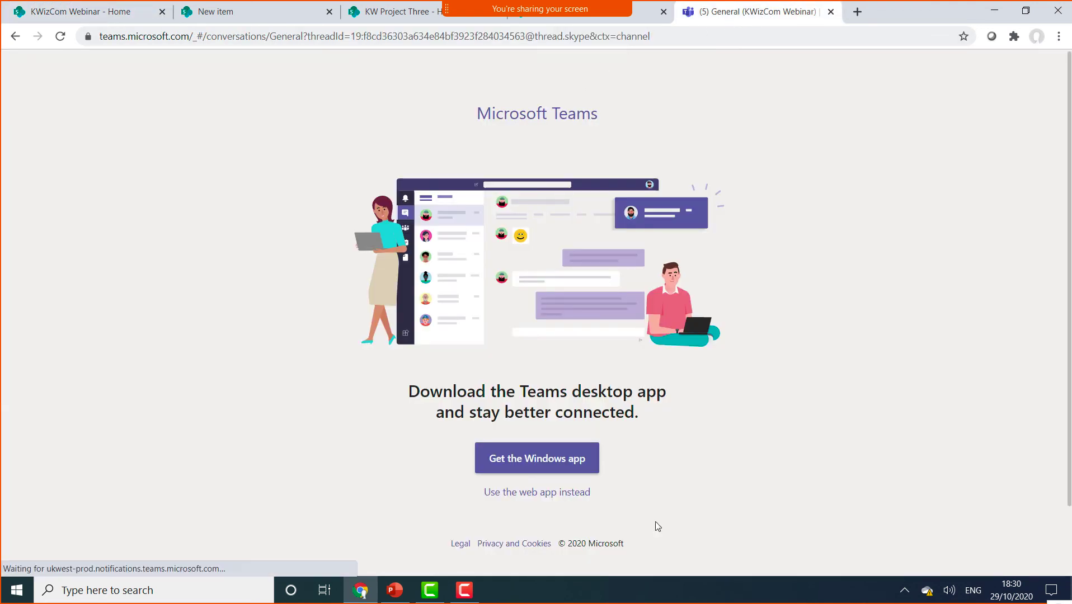
pyautogui.click(549, 493)
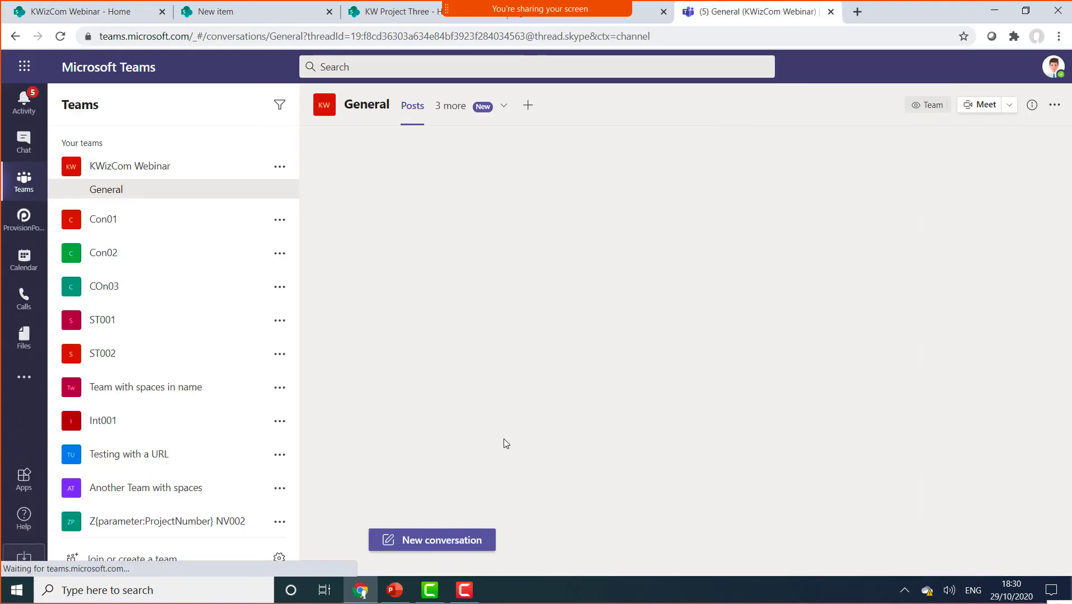
pyautogui.click(500, 108)
pyautogui.click(454, 196)
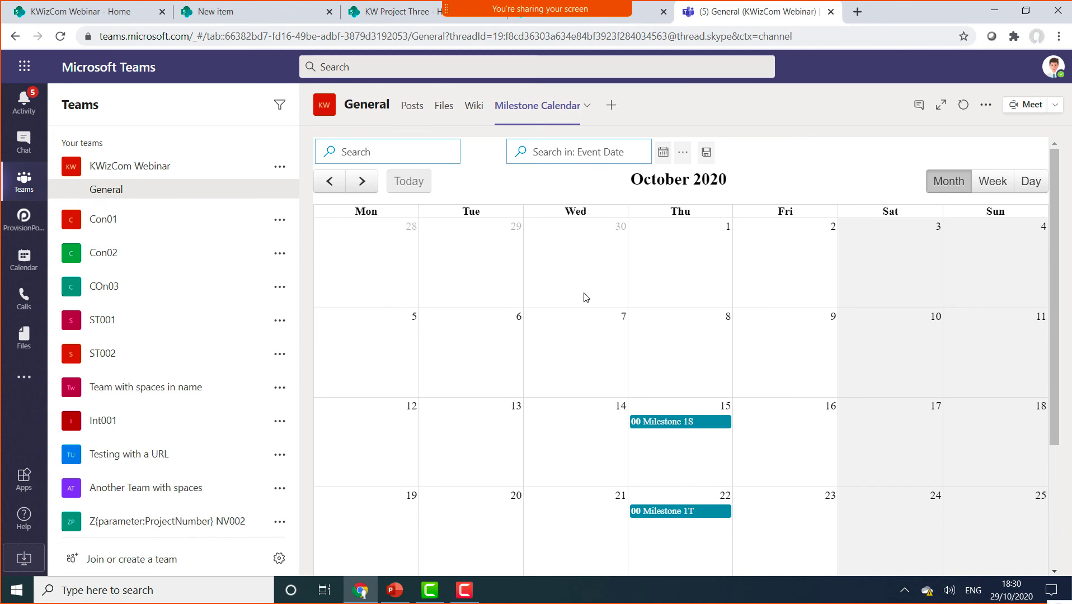
# Advance the Milestone Calendar in Teams to November 2020 in month view
pyautogui.click(999, 181)
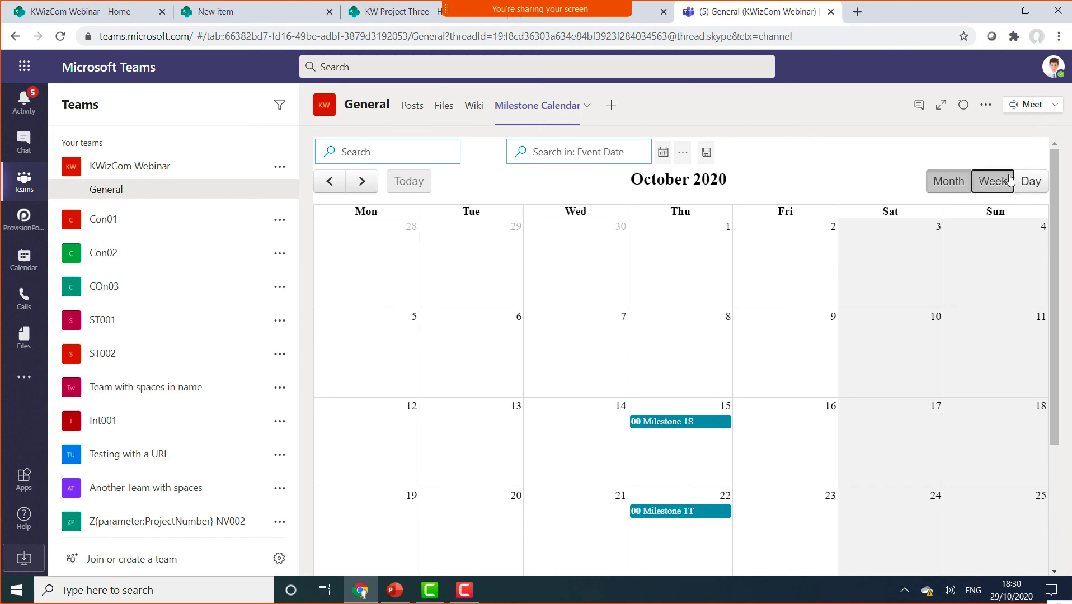
pyautogui.click(968, 189)
pyautogui.click(362, 181)
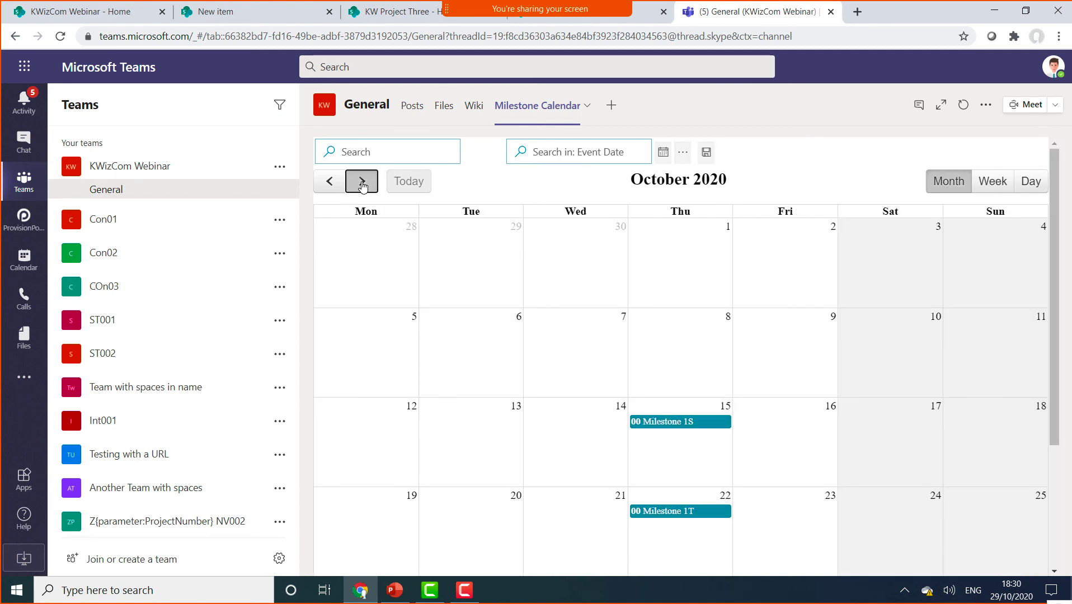
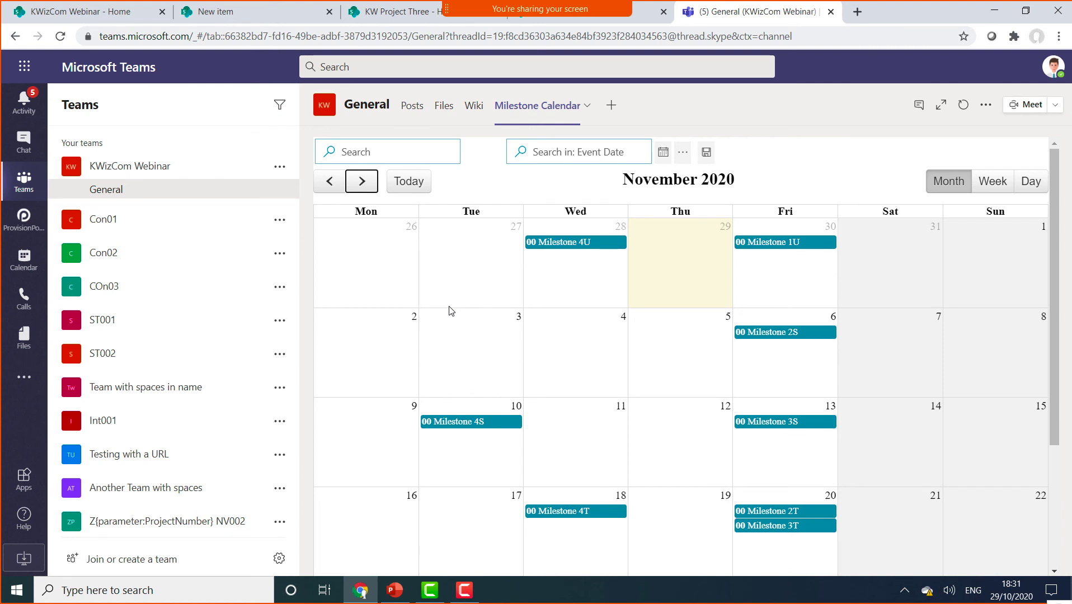
# Return to the KWizCom Webinar home page, reload it, and open the Data View Plus page to view its risk matrix
pyautogui.click(77, 16)
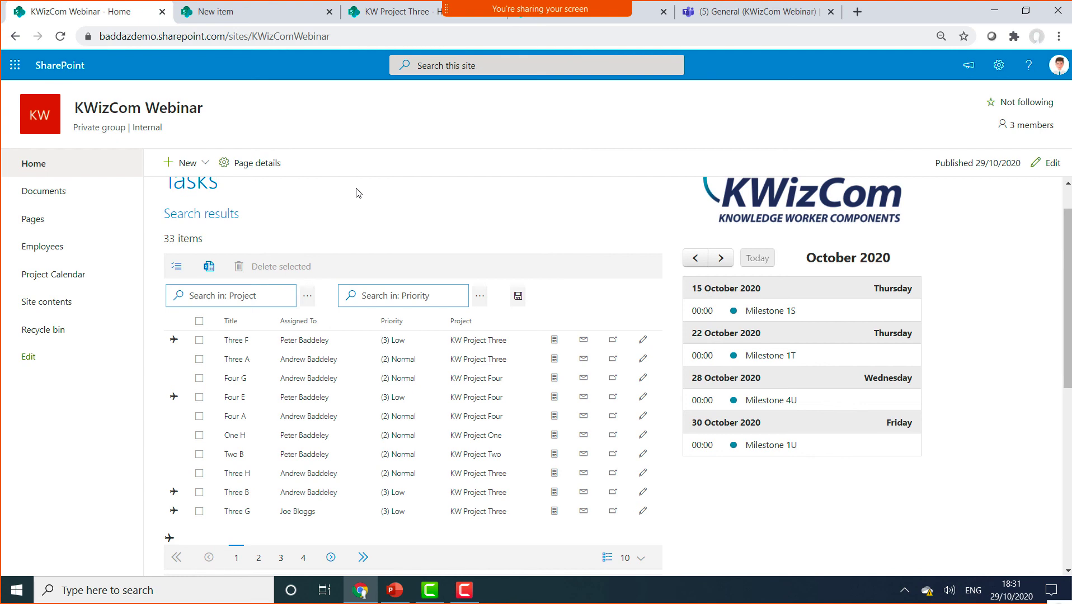
pyautogui.click(60, 37)
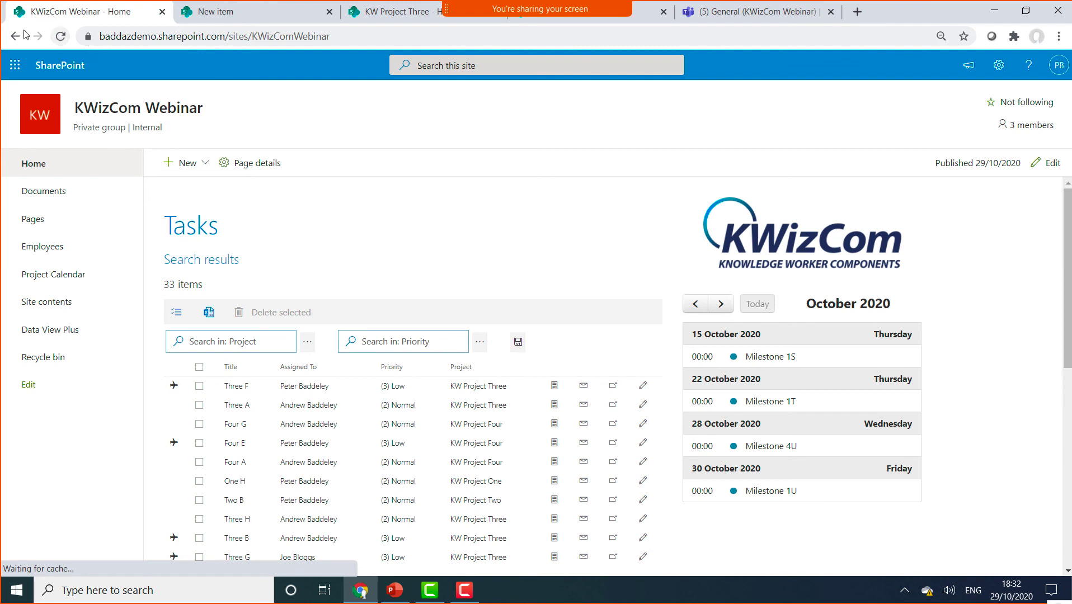
pyautogui.click(51, 327)
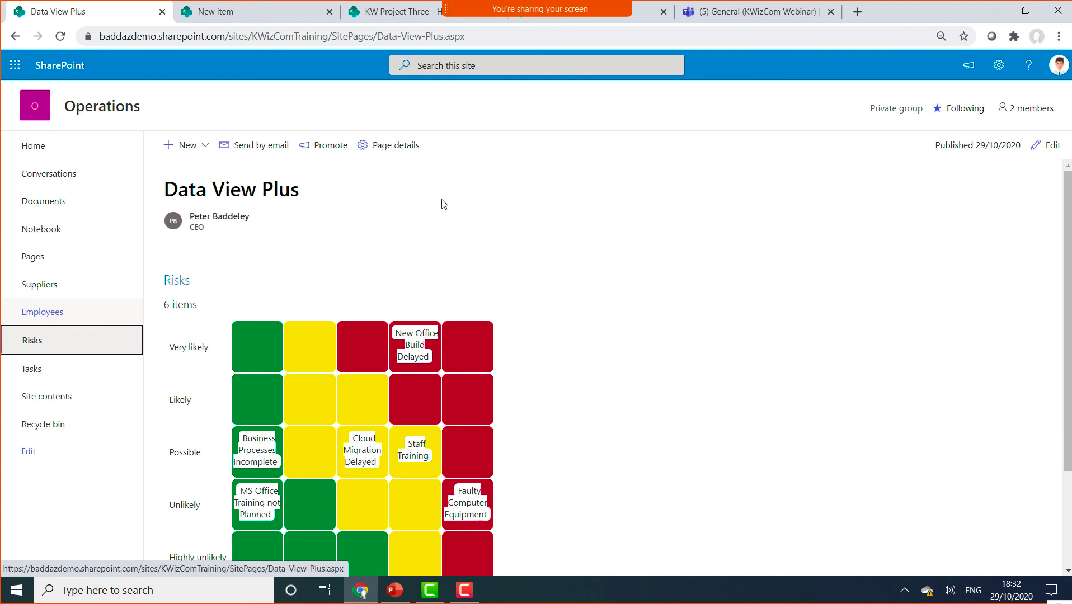
pyautogui.scroll(-2, 601, 301)
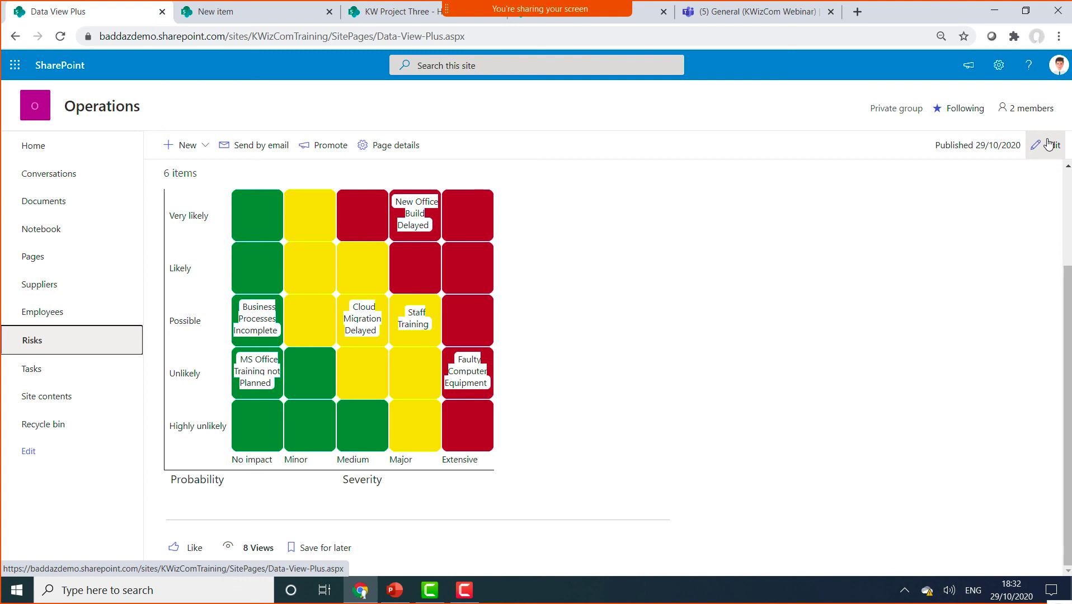
# Open the Risks list in a separate browser tab to examine its columns, and return to the Data View Plus page
pyautogui.rightClick(86, 343)
pyautogui.click(117, 353)
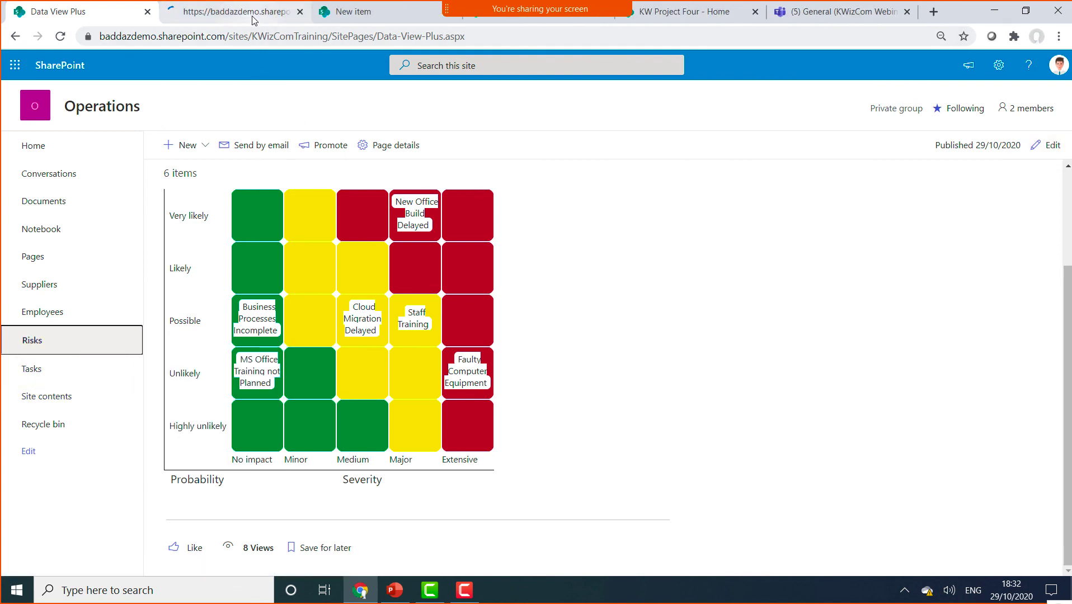
pyautogui.click(253, 15)
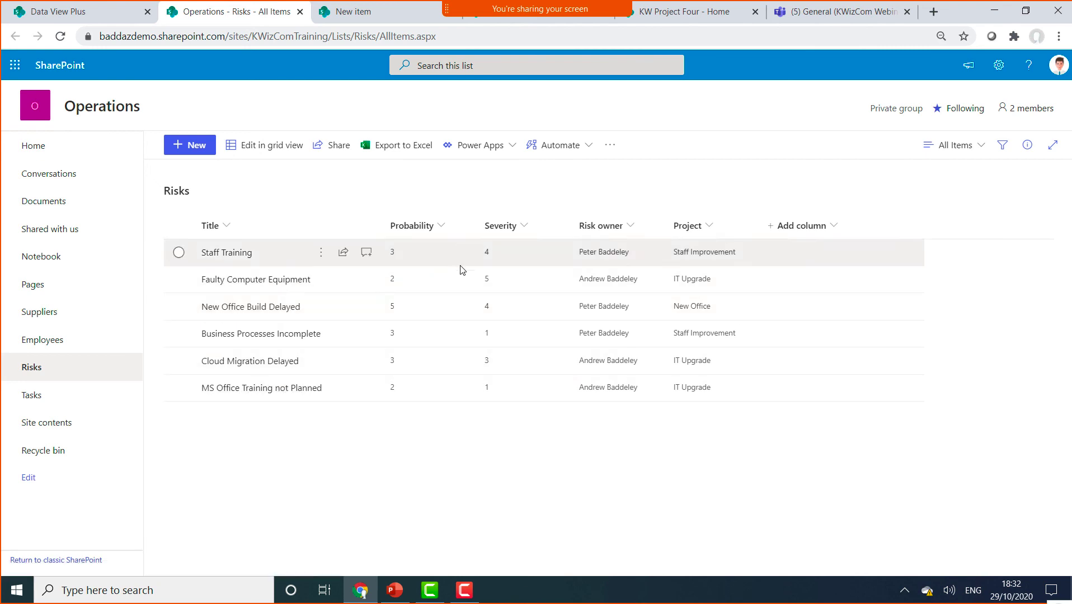
pyautogui.click(99, 13)
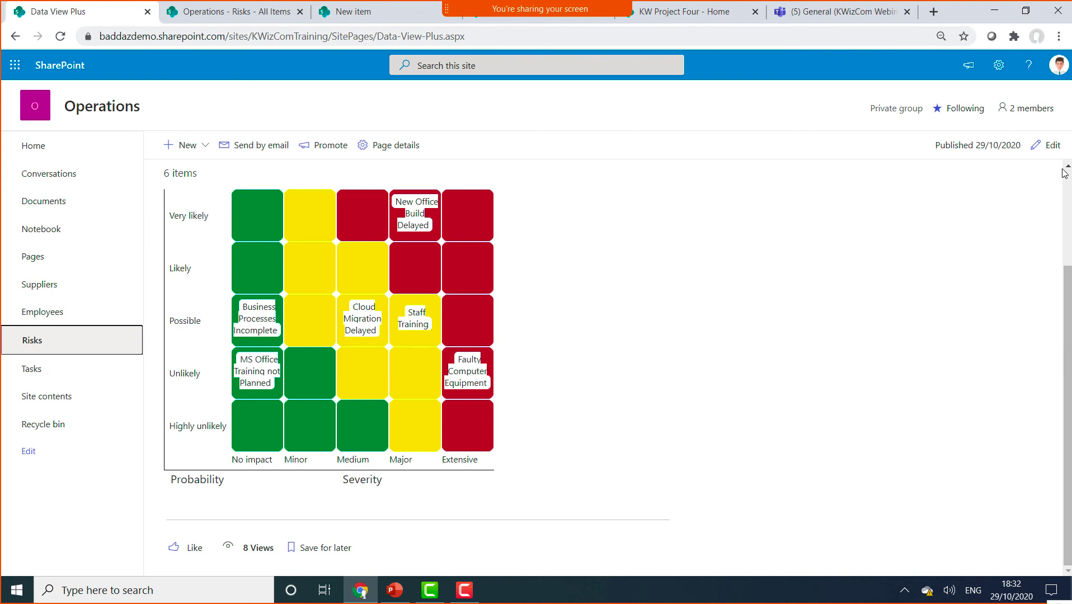
# Put the Data View Plus page in edit mode and switch the Risks web part to advanced mode to see its available control types
pyautogui.click(1046, 146)
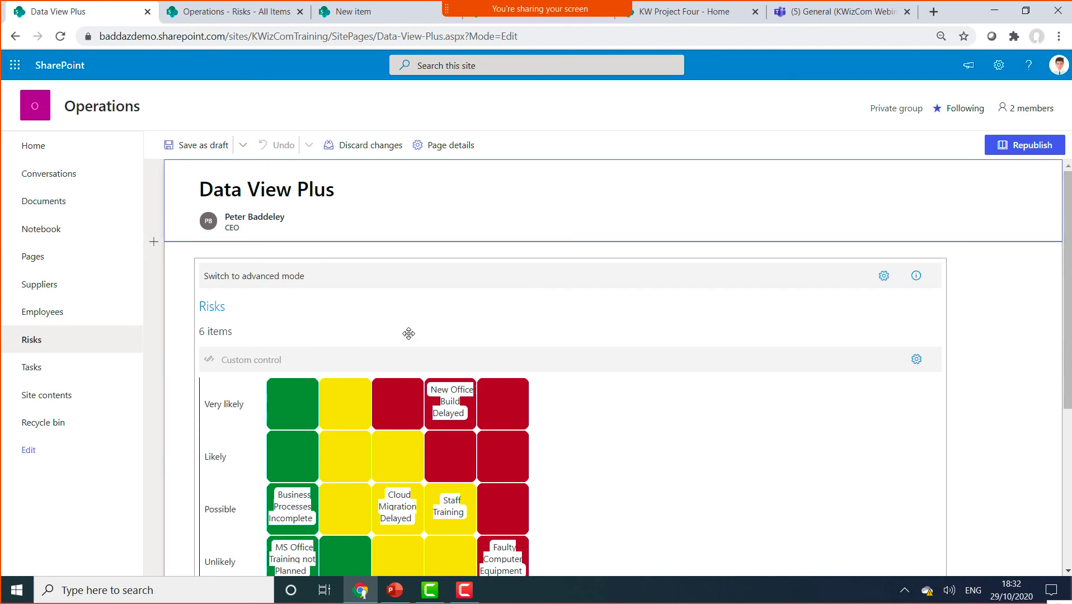
pyautogui.click(286, 279)
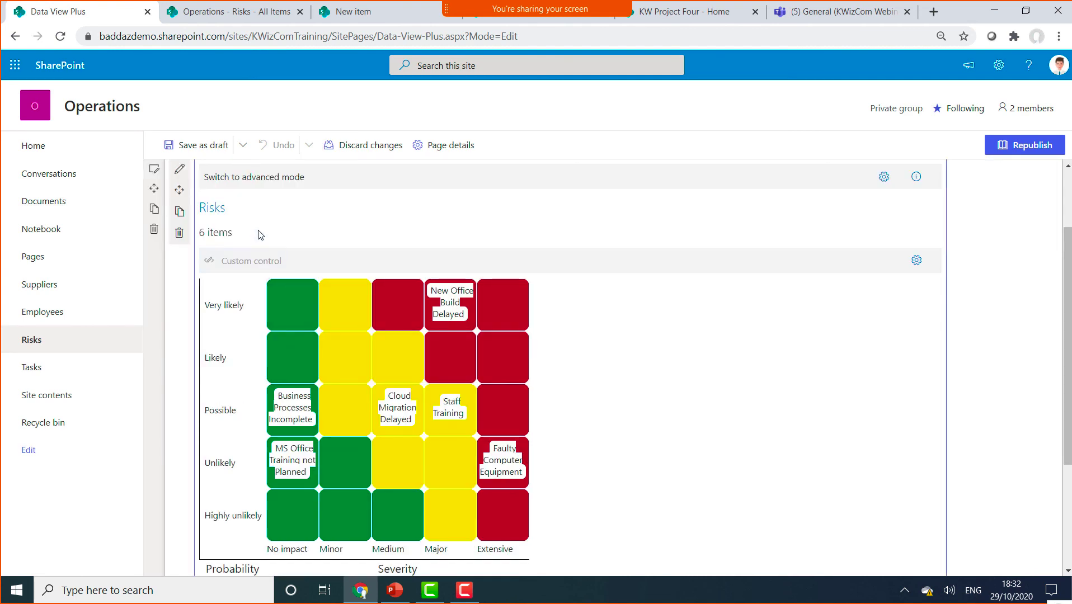
pyautogui.click(264, 178)
pyautogui.click(274, 271)
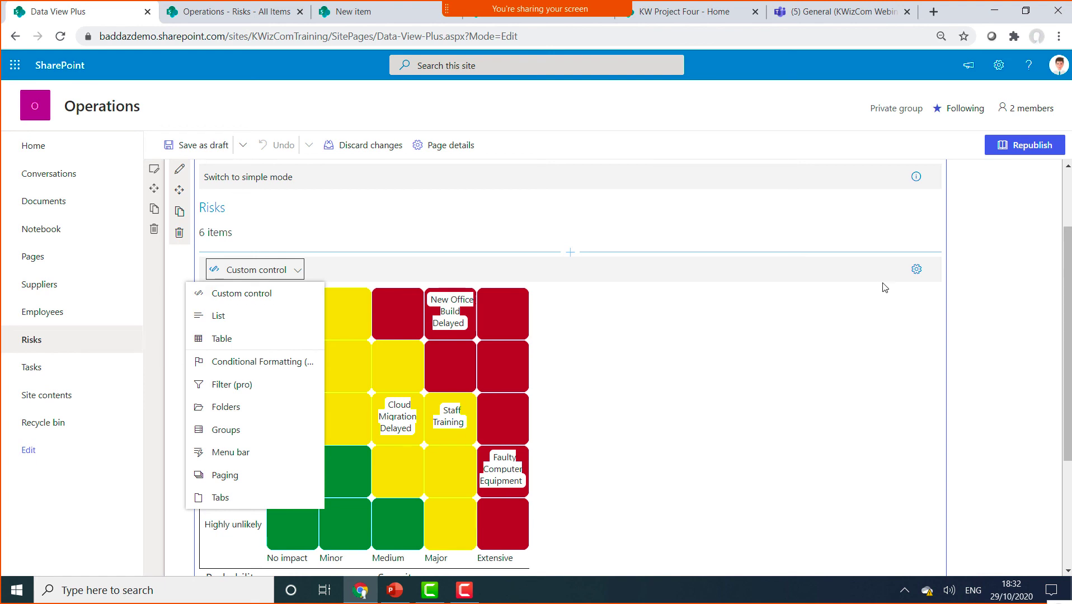
# Review the risk matrix Custom control's template and available HTML snippets, and republish the Data View Plus page
pyautogui.click(917, 270)
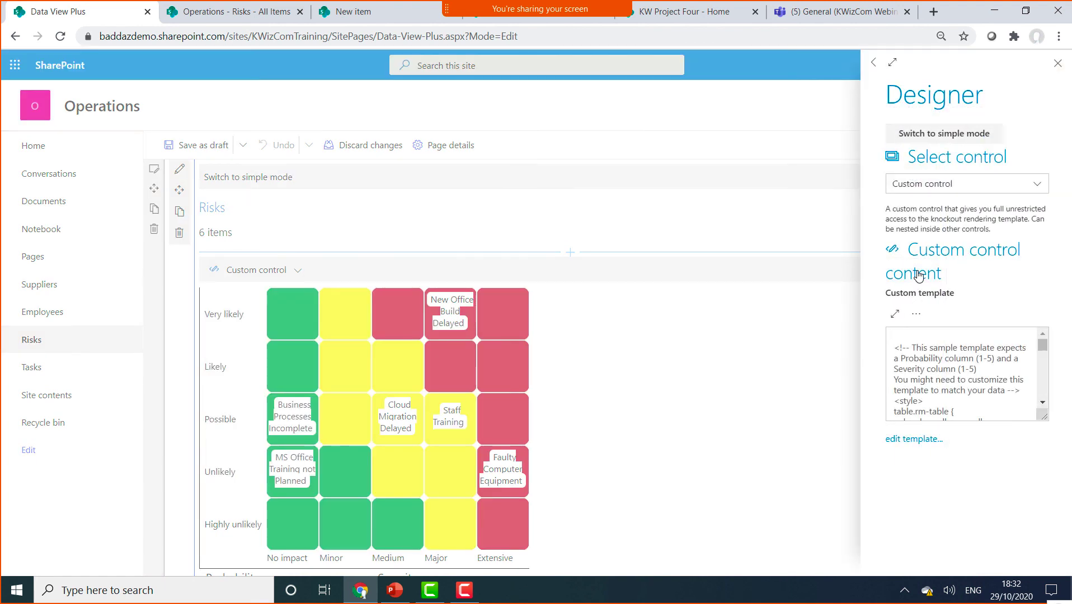
pyautogui.click(916, 439)
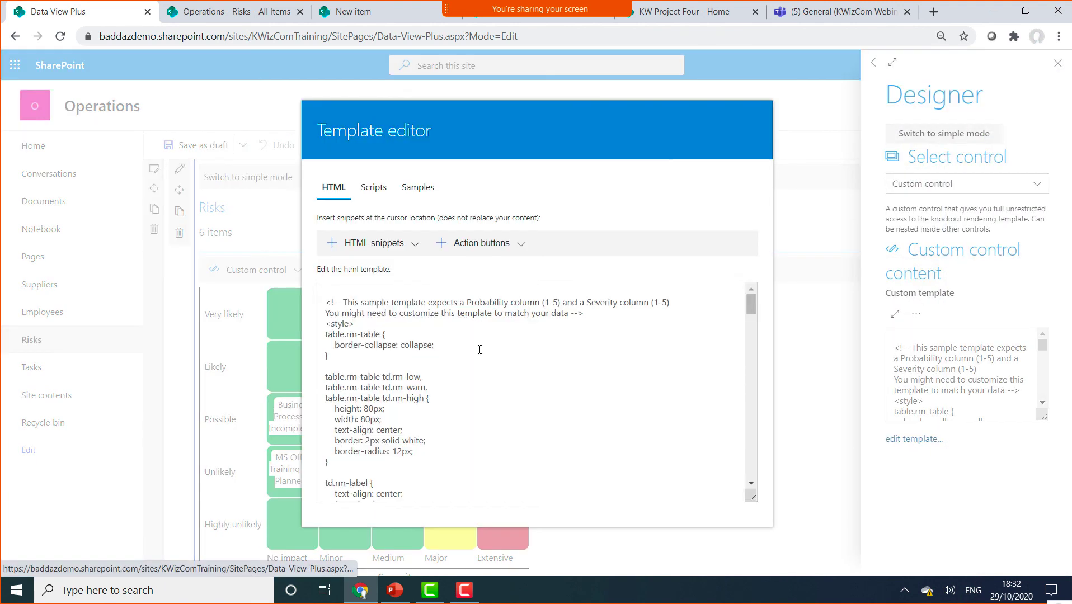
pyautogui.click(388, 247)
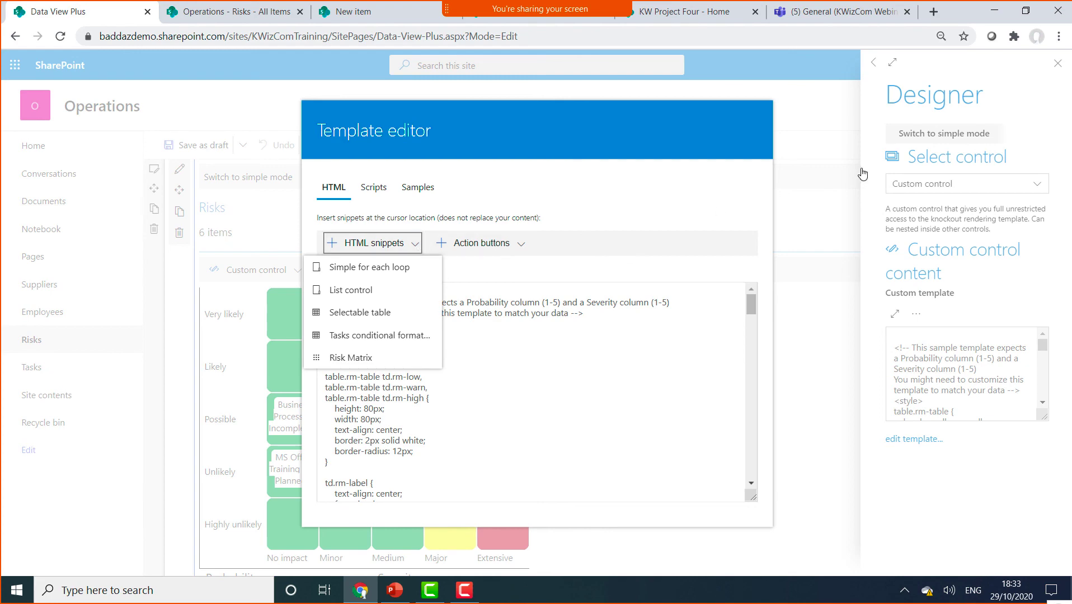
pyautogui.click(834, 165)
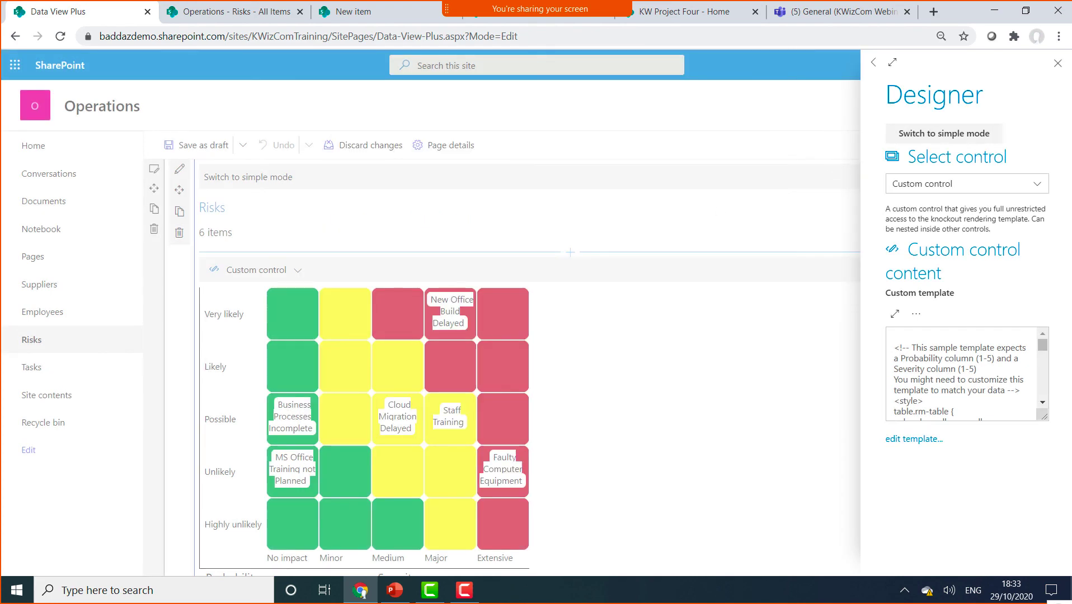
pyautogui.click(1058, 63)
pyautogui.click(1021, 145)
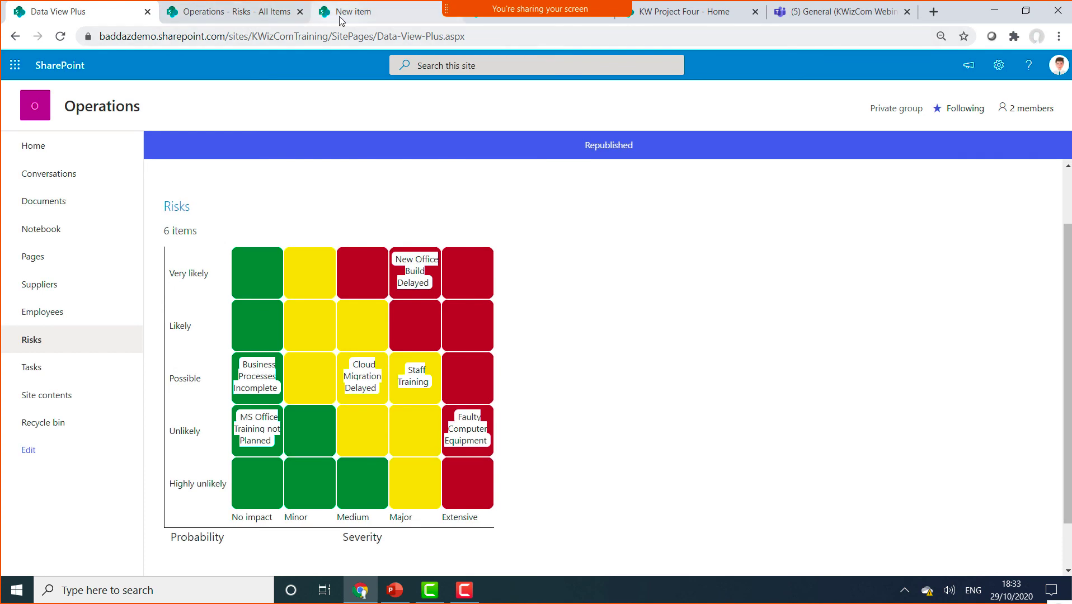
# Go back to the KWizCom Webinar home page and look over its Tasks and Issues web parts
pyautogui.click(10, 41)
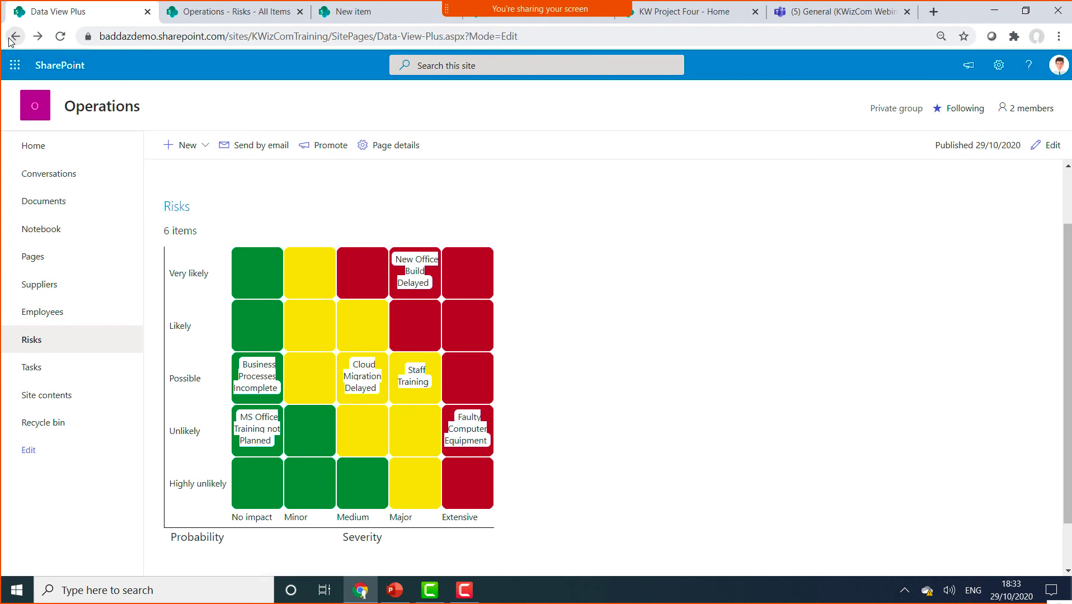
pyautogui.click(15, 37)
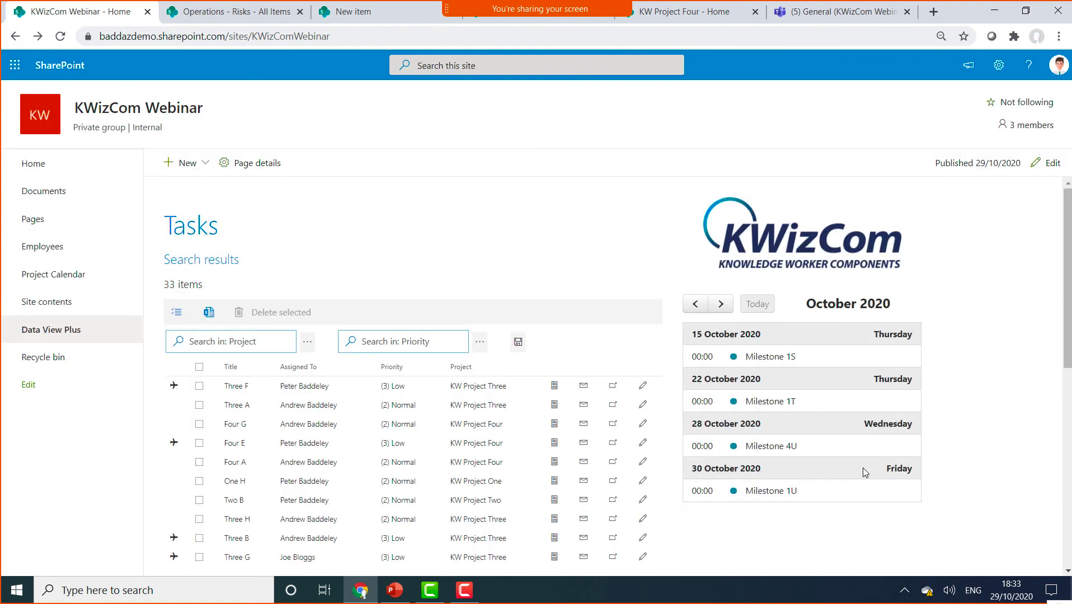
pyautogui.scroll(-5, 452, 378)
pyautogui.scroll(-2, 452, 380)
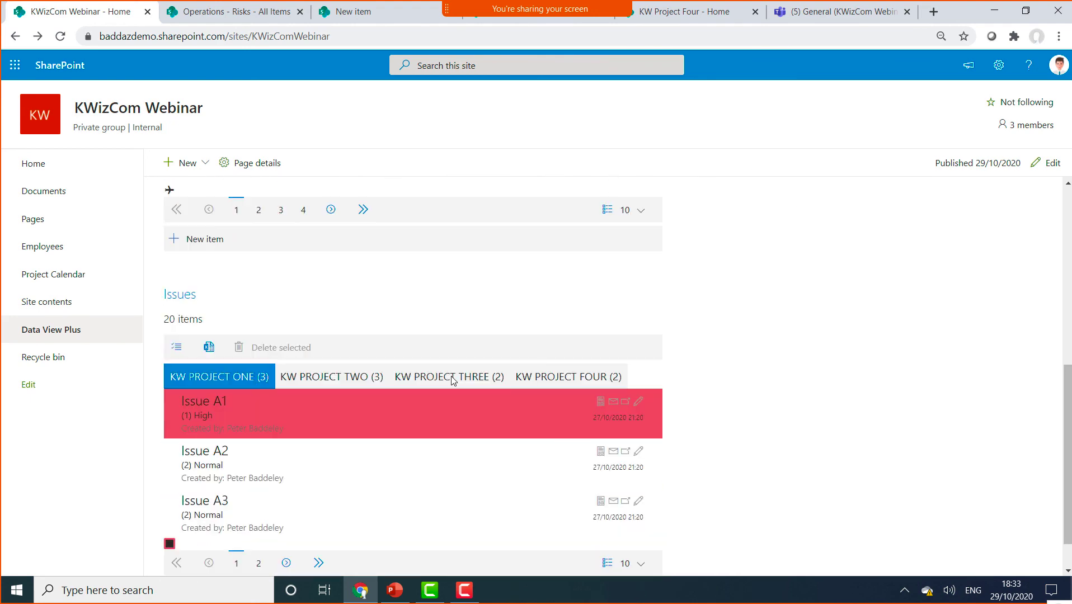
pyautogui.scroll(4, 452, 380)
pyautogui.scroll(3, 453, 381)
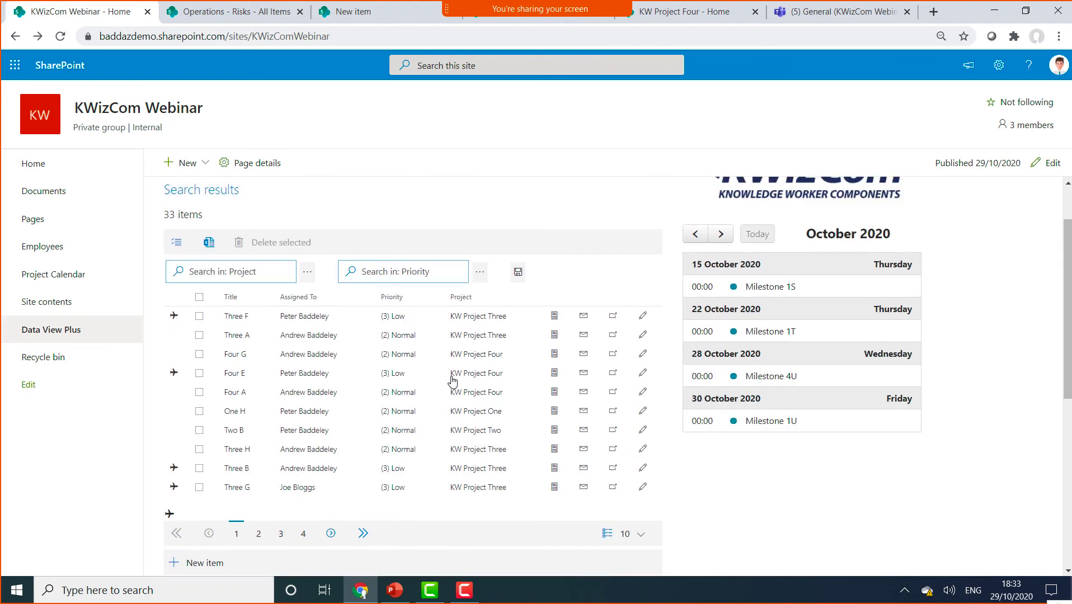